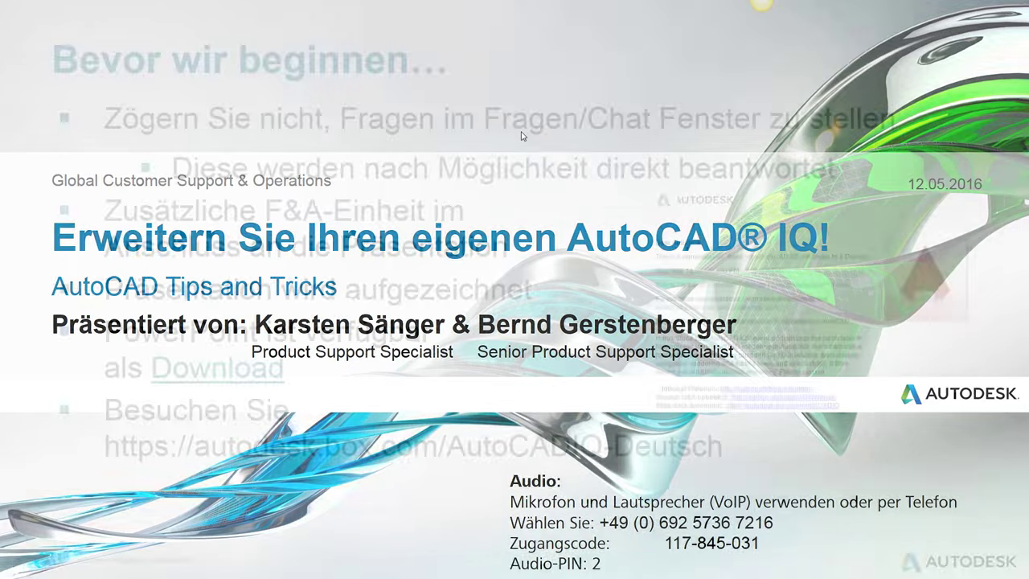
Step: Advance the slideshow from the title slide to the 'Bevor wir beginnen…' slide
{"action": "key", "text": "Right"}
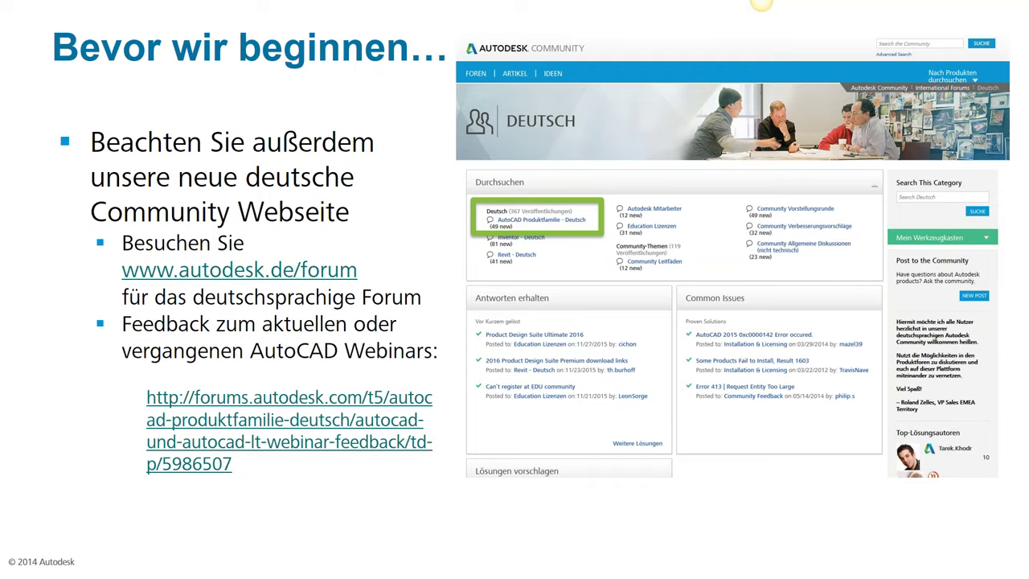
Step: Advance the slideshow to slide 4, 'Willkommen zur Autodesk Help Webinar Serie!'
{"action": "key", "text": "Right"}
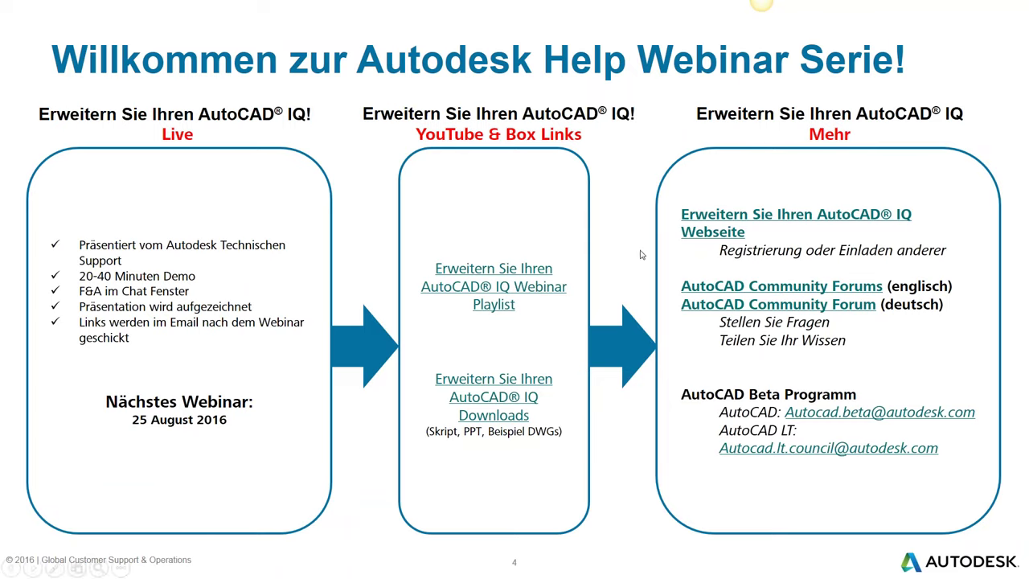
Step: Advance the slideshow to slide 5, 'Autodesk Knowledge Network'
{"action": "key", "text": "Right"}
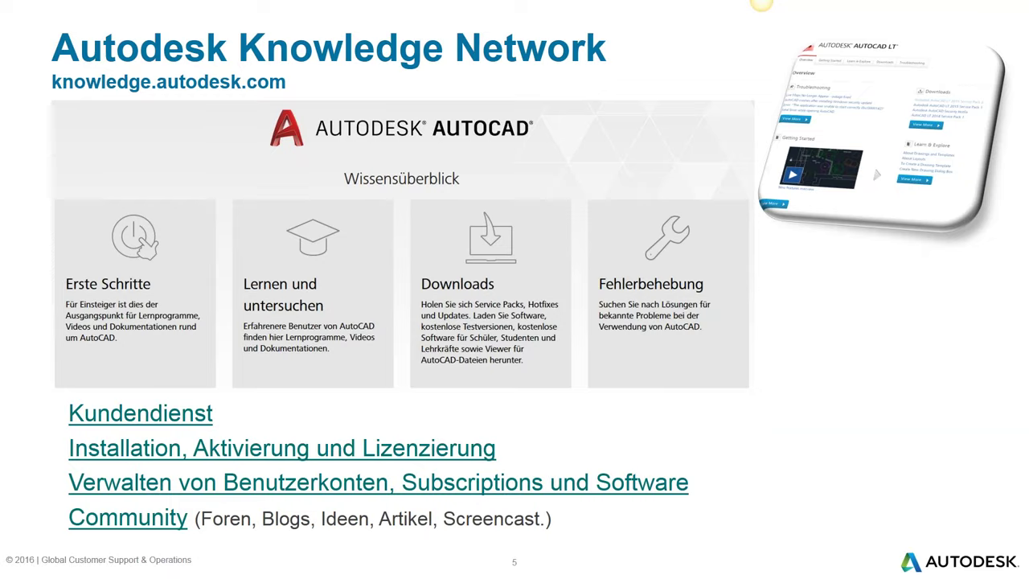
Step: Step forward to the Agenda slide, then back to the Autodesk Knowledge Network slide
{"action": "key", "text": "Right"}
{"action": "key", "text": "Left"}
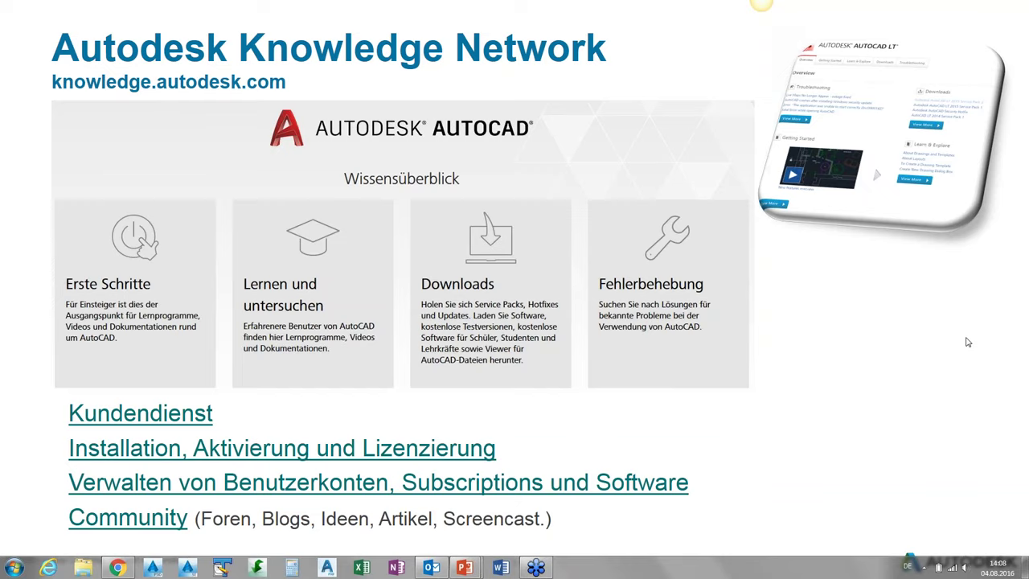
Step: Dismiss the slideshow options and bring the Wall Base.dwg drawing to the front in AutoCAD
{"action": "right_click", "coordinate": [932, 384]}
{"action": "key", "text": "Escape"}
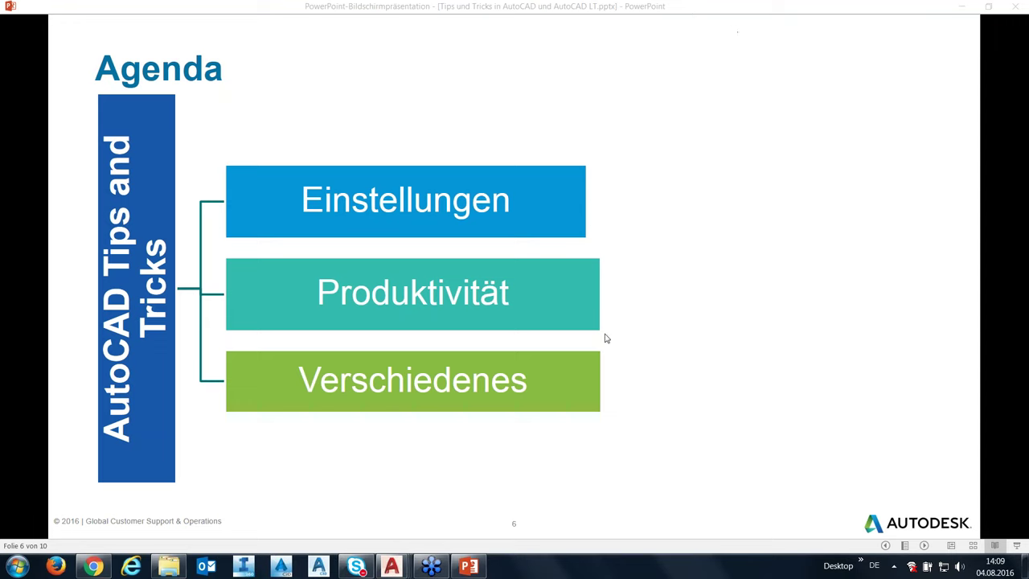
{"action": "mouse_move", "coordinate": [391, 566]}
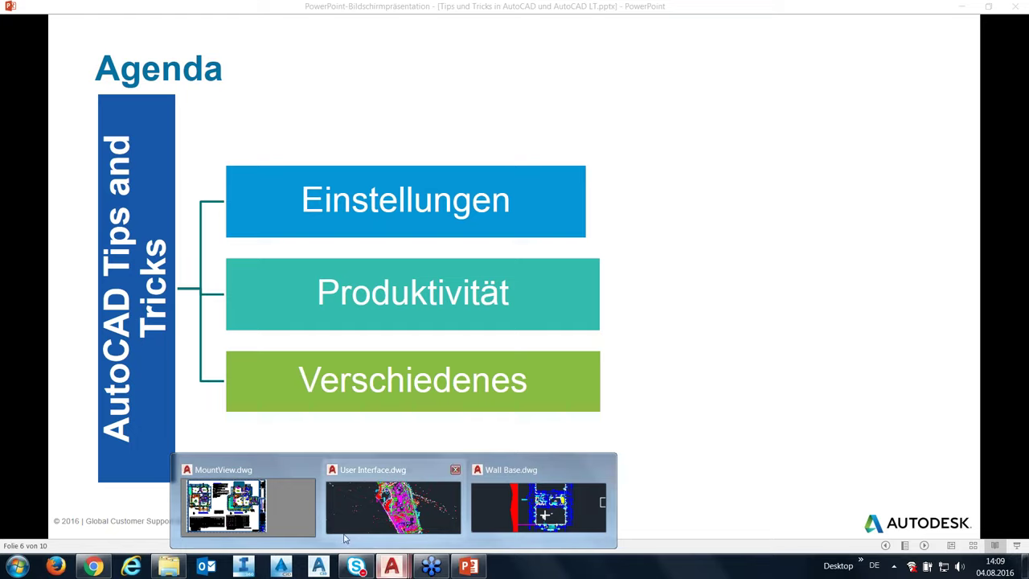
{"action": "left_click", "coordinate": [497, 522]}
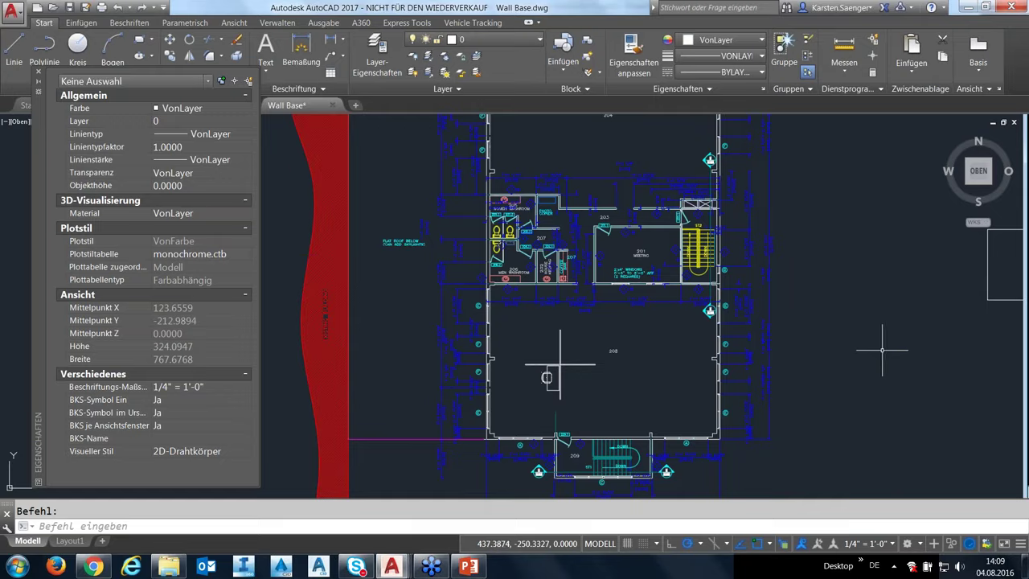
{"action": "middle_click_drag", "start_coordinate": [808, 341], "coordinate": [783, 339]}
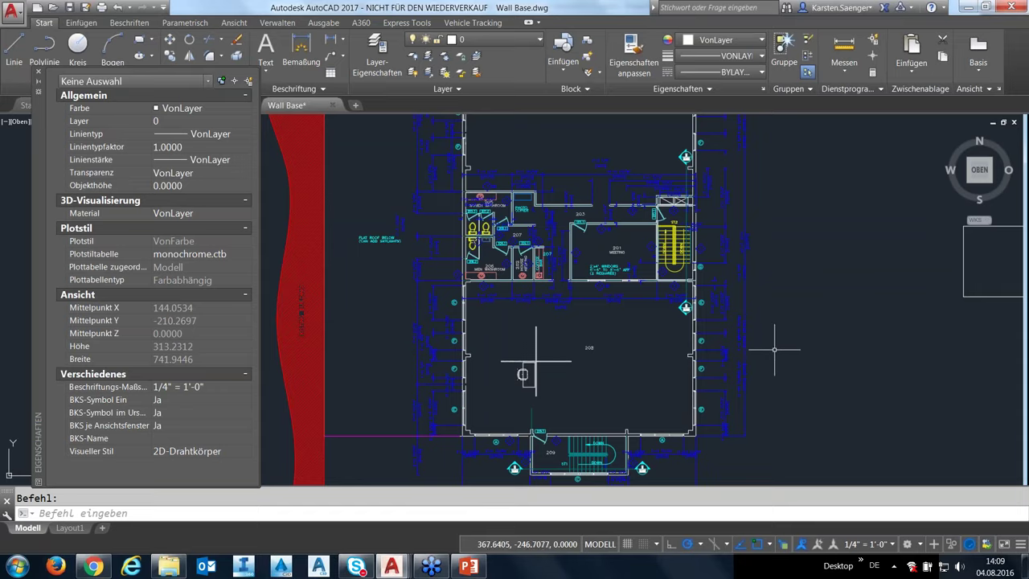
{"action": "left_click", "coordinate": [780, 354]}
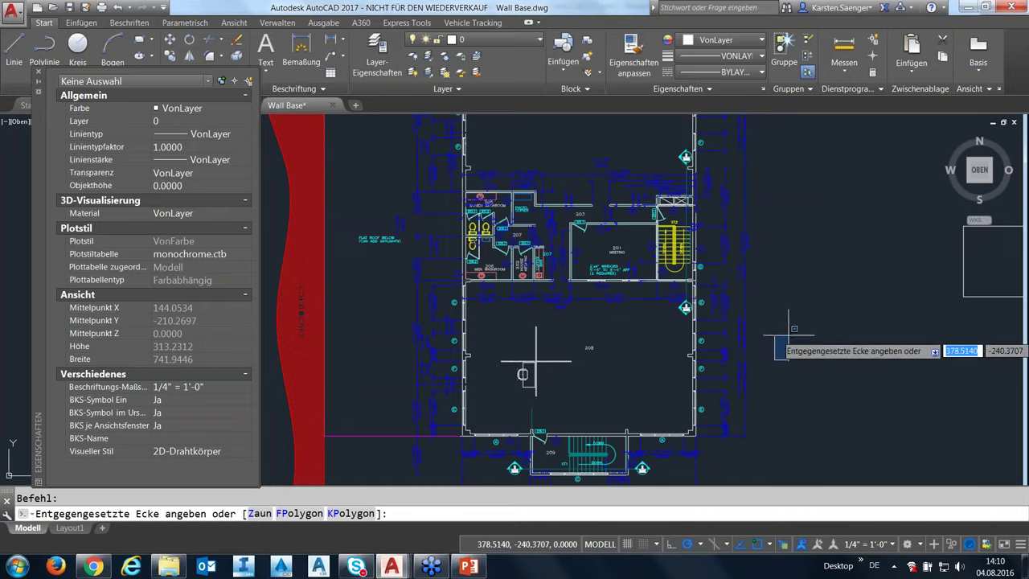
{"action": "key", "text": "Escape"}
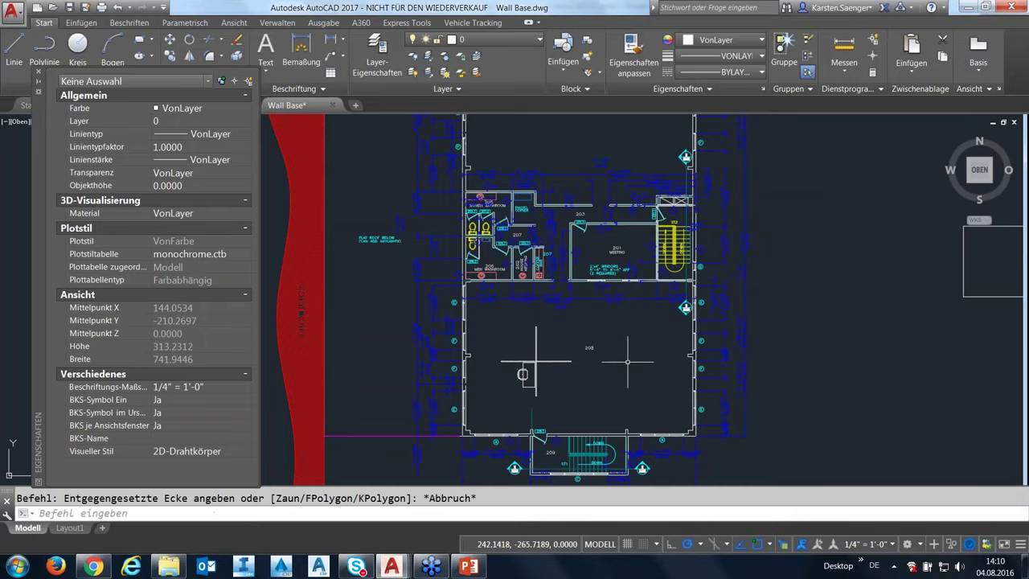
{"action": "middle_click_drag", "start_coordinate": [557, 384], "coordinate": [550, 362]}
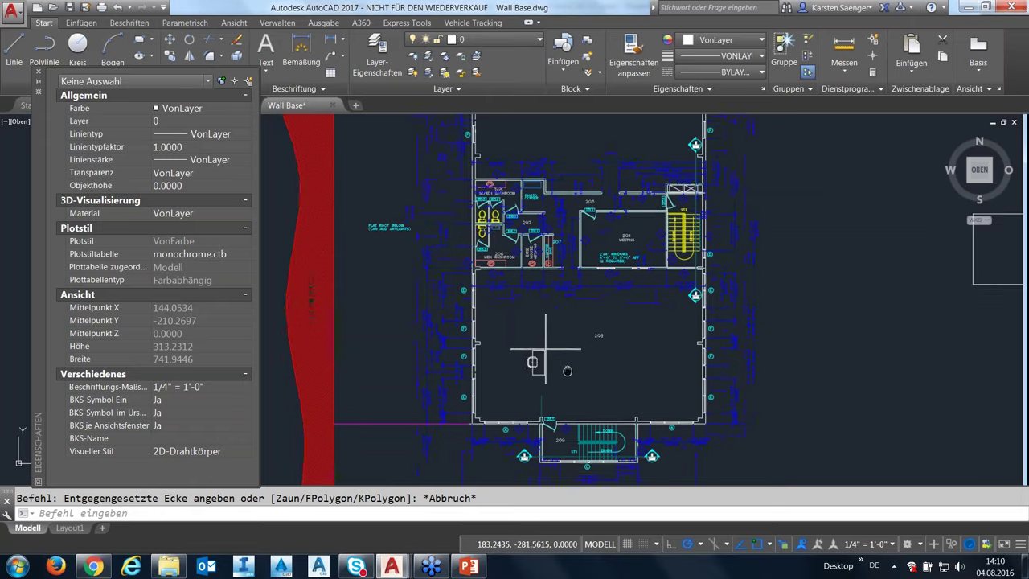
{"action": "scroll", "coordinate": [549, 362], "scroll_direction": "up", "scroll_amount": 3}
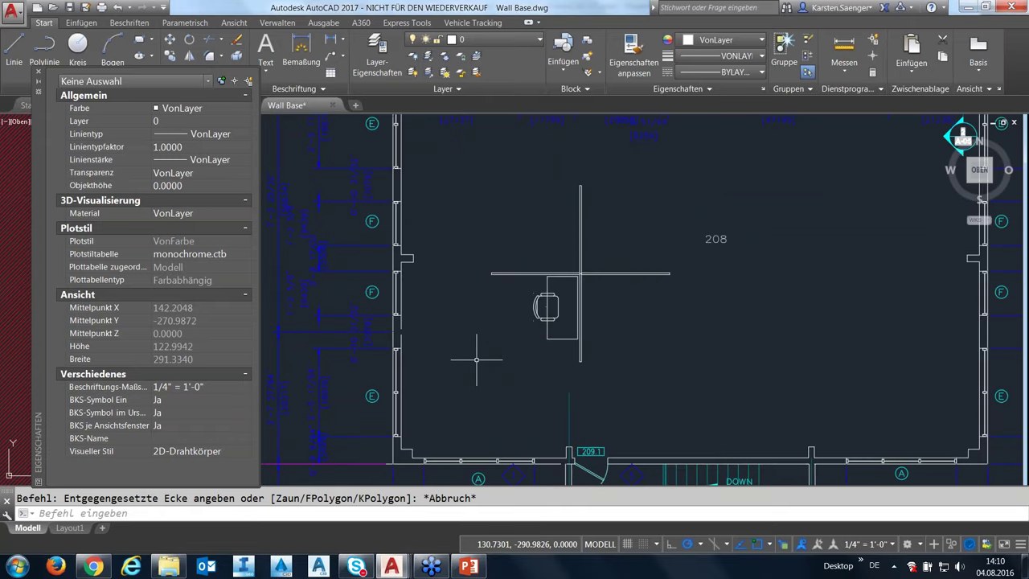
{"action": "left_click", "coordinate": [476, 360]}
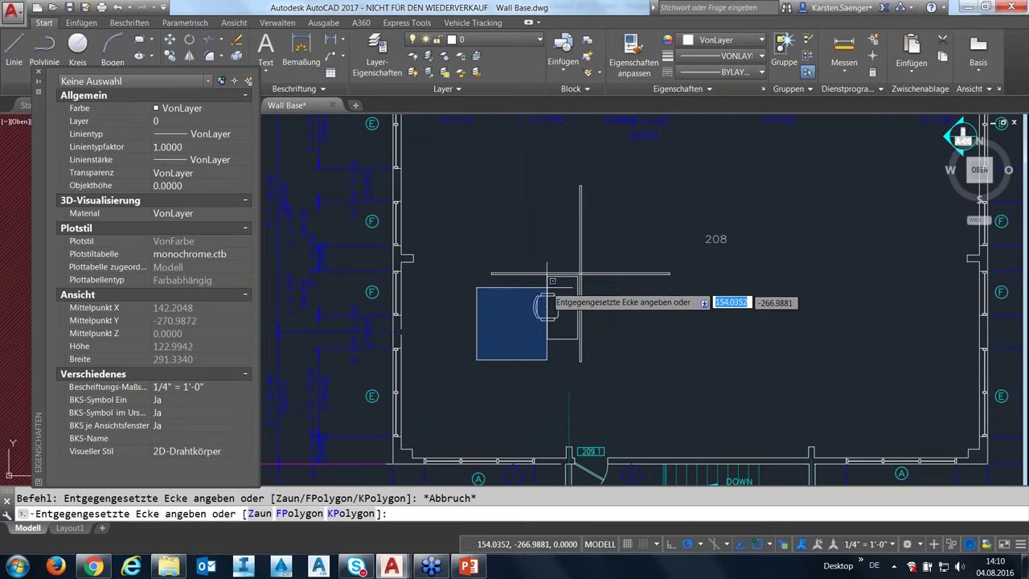
{"action": "left_click", "coordinate": [611, 256]}
{"action": "key", "text": "Escape"}
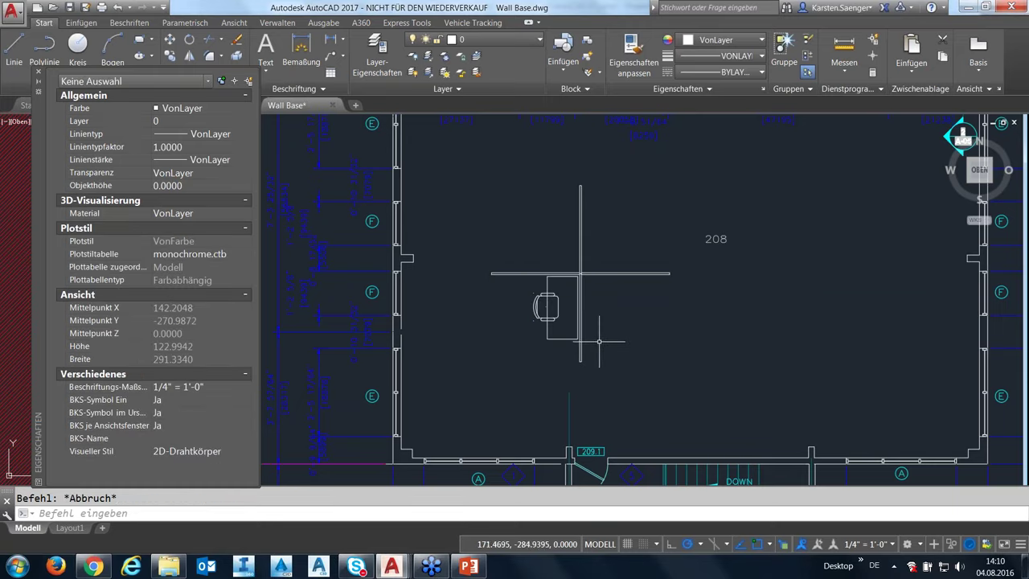
{"action": "left_click", "coordinate": [604, 344]}
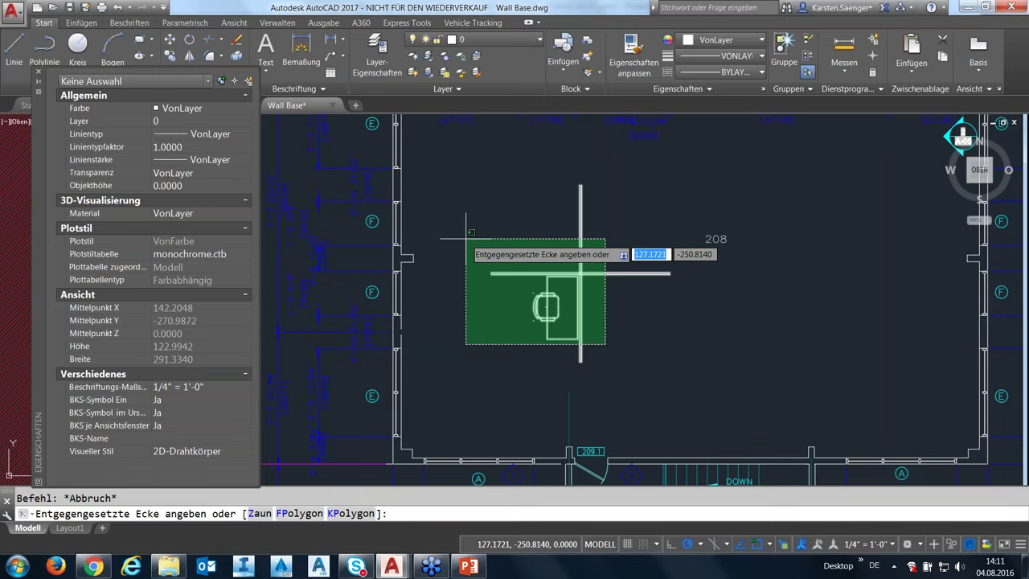
{"action": "key", "text": "Escape"}
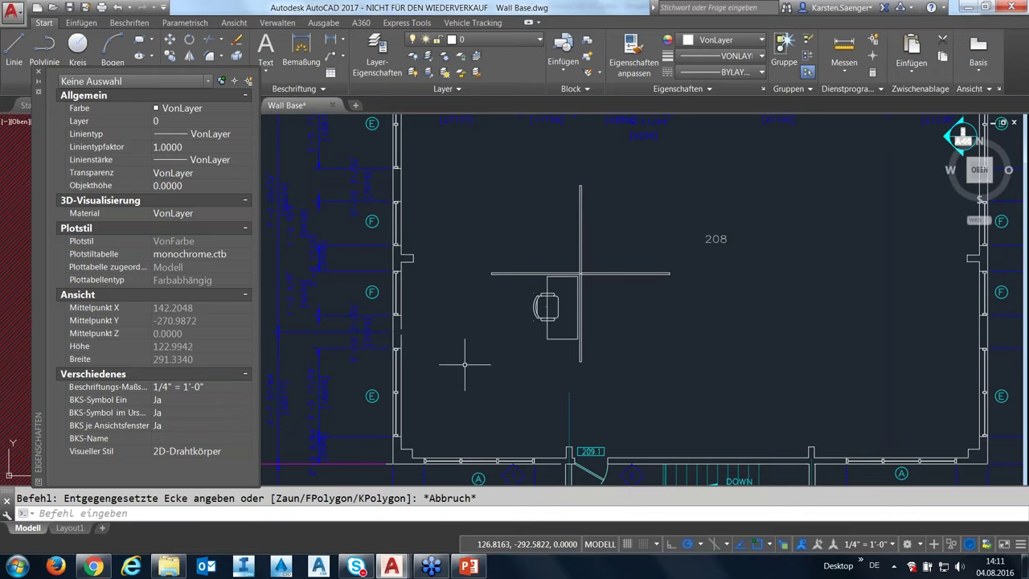
{"action": "left_click", "coordinate": [205, 513]}
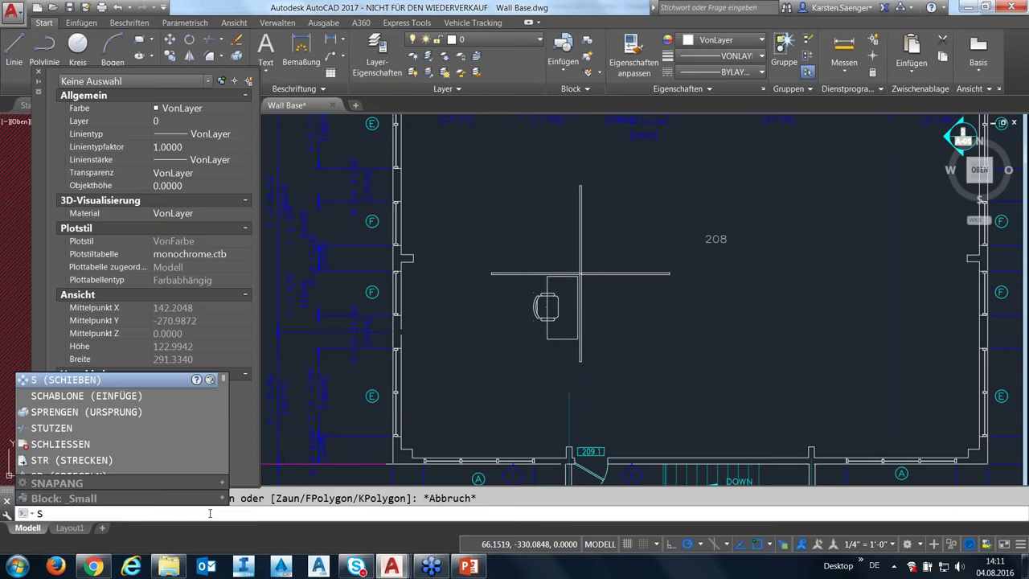
{"action": "key", "text": "Return"}
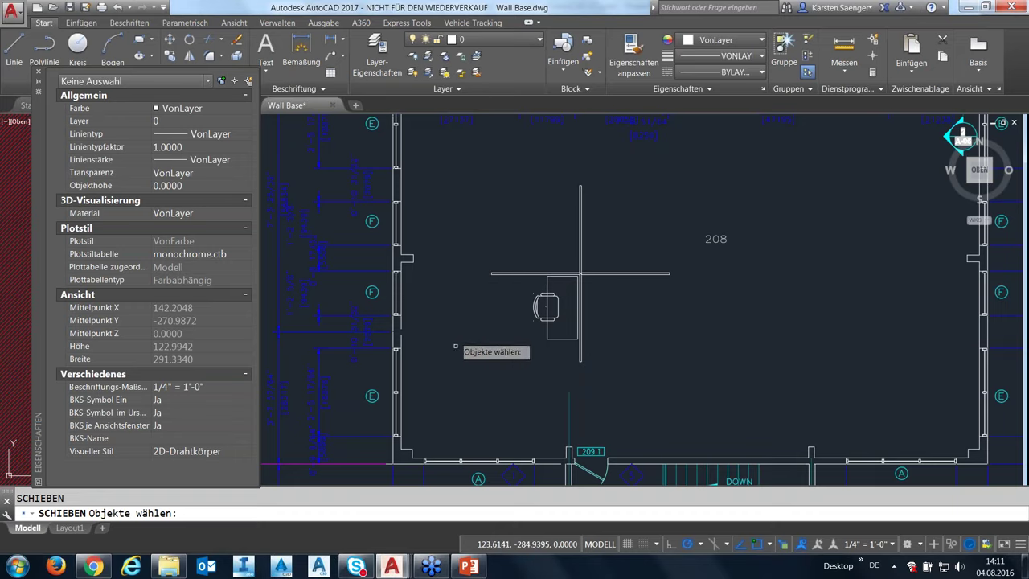
{"action": "mouse_move", "coordinate": [459, 372]}
{"action": "left_mouse_down"}
{"action": "mouse_move", "coordinate": [493, 336]}
{"action": "mouse_move", "coordinate": [500, 346]}
{"action": "left_mouse_up"}
{"action": "left_click", "coordinate": [477, 369]}
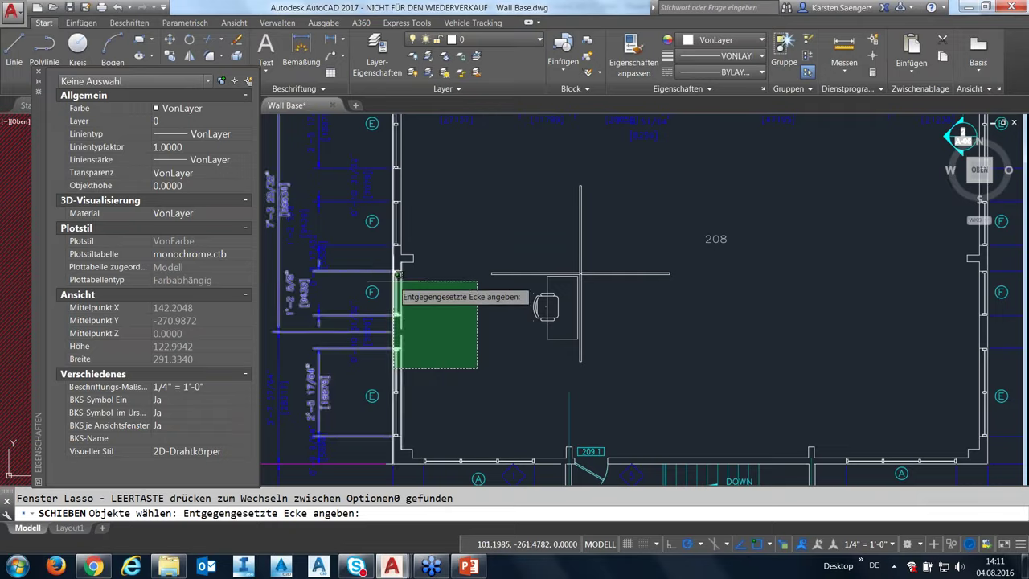
{"action": "left_click", "coordinate": [484, 353]}
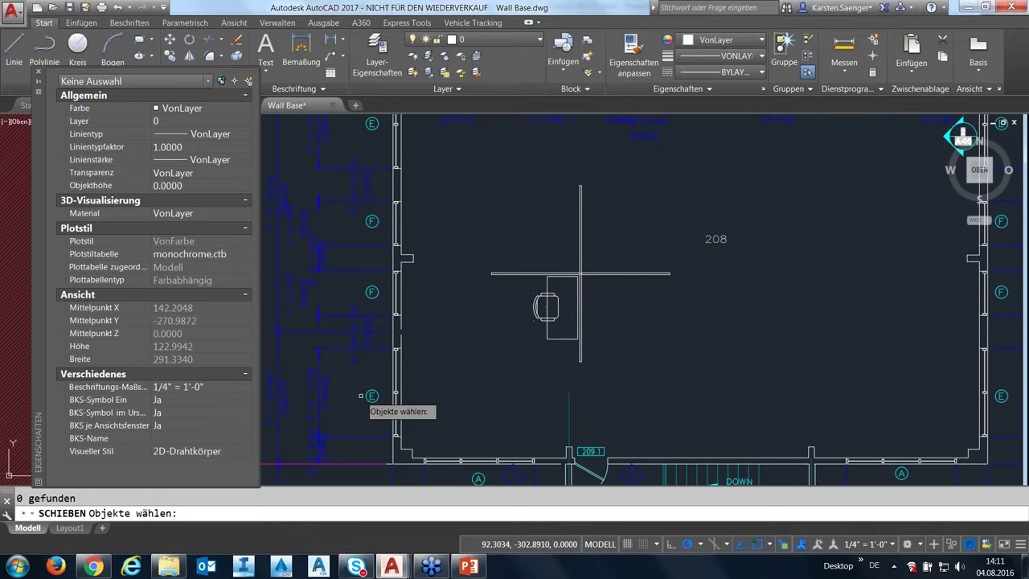
{"action": "type", "text": "f"}
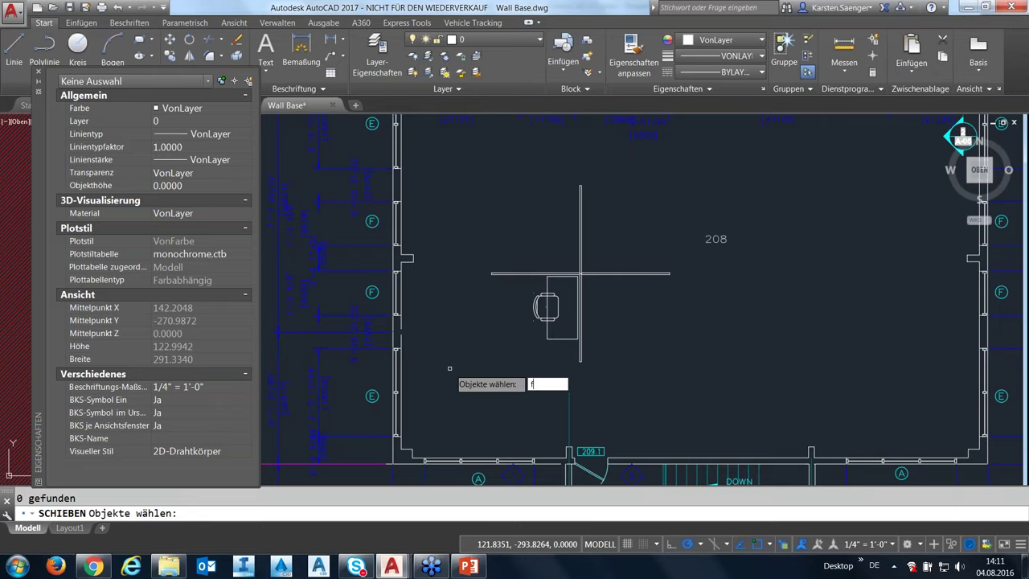
{"action": "key", "text": "Return"}
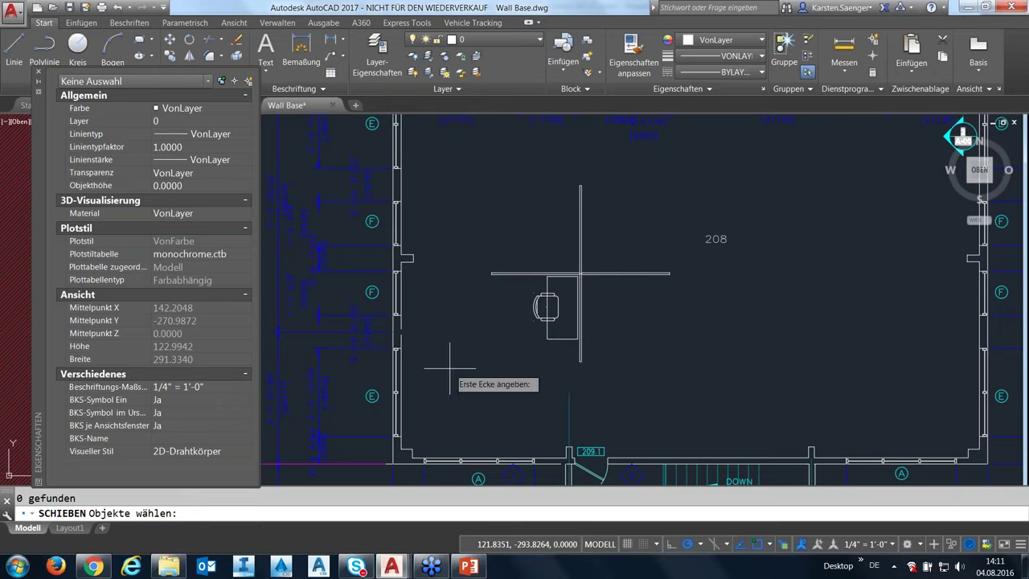
{"action": "left_click", "coordinate": [481, 369]}
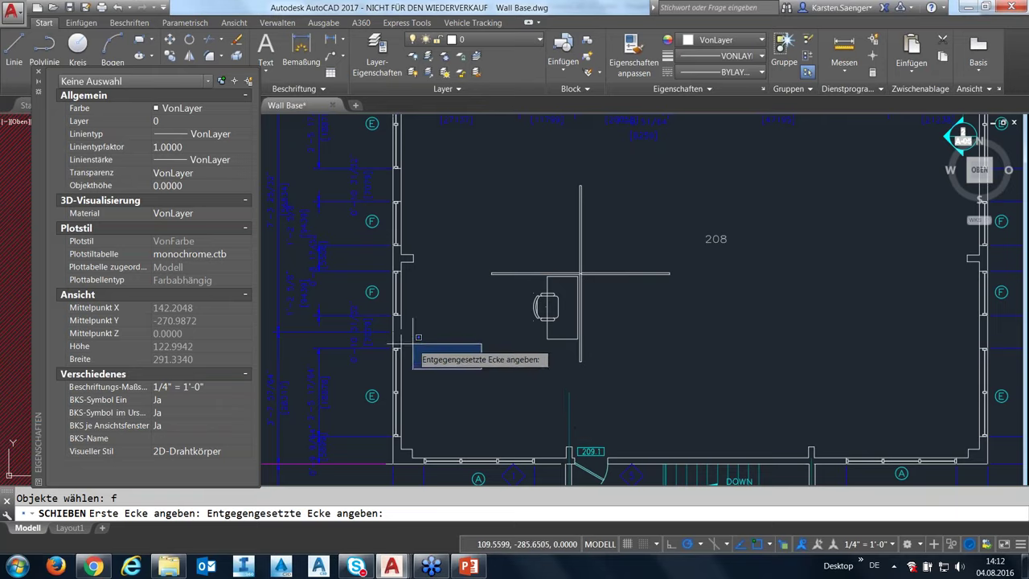
{"action": "key", "text": "Escape"}
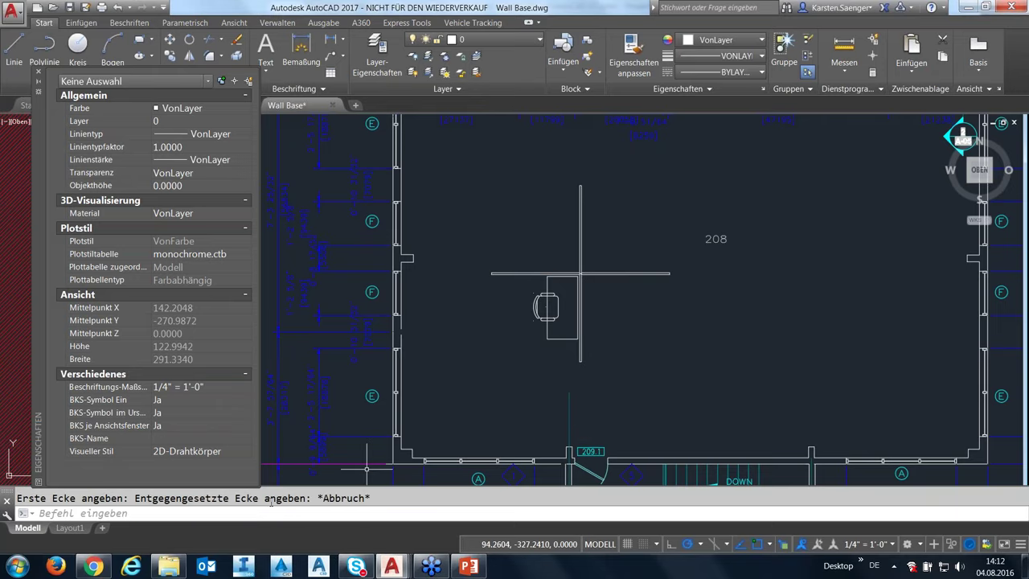
{"action": "left_click", "coordinate": [263, 512]}
Step: Restart the move with a crossing-window selection, then cancel it without moving anything
{"action": "key", "text": "Return"}
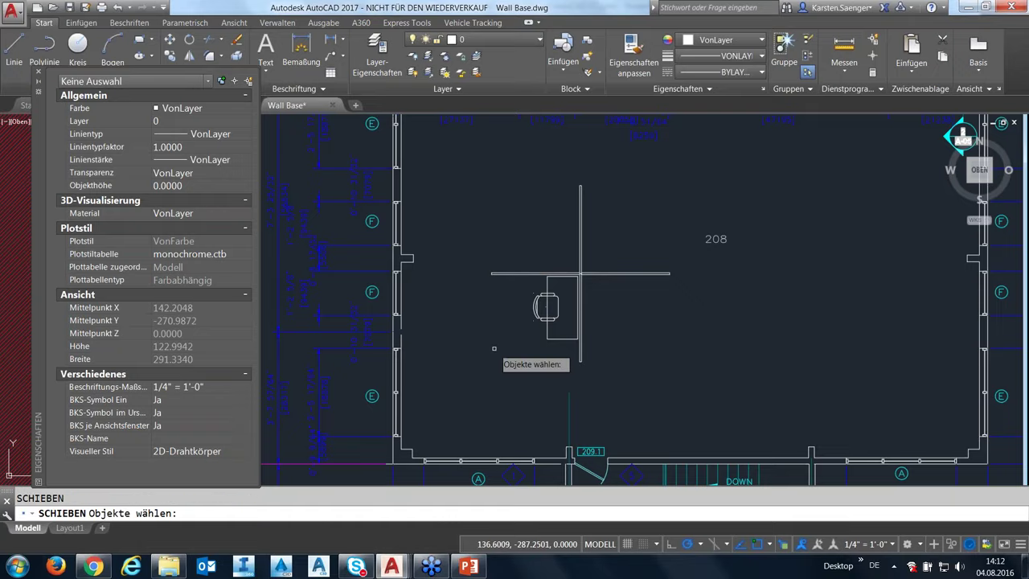
{"action": "type", "text": "k"}
{"action": "key", "text": "Return"}
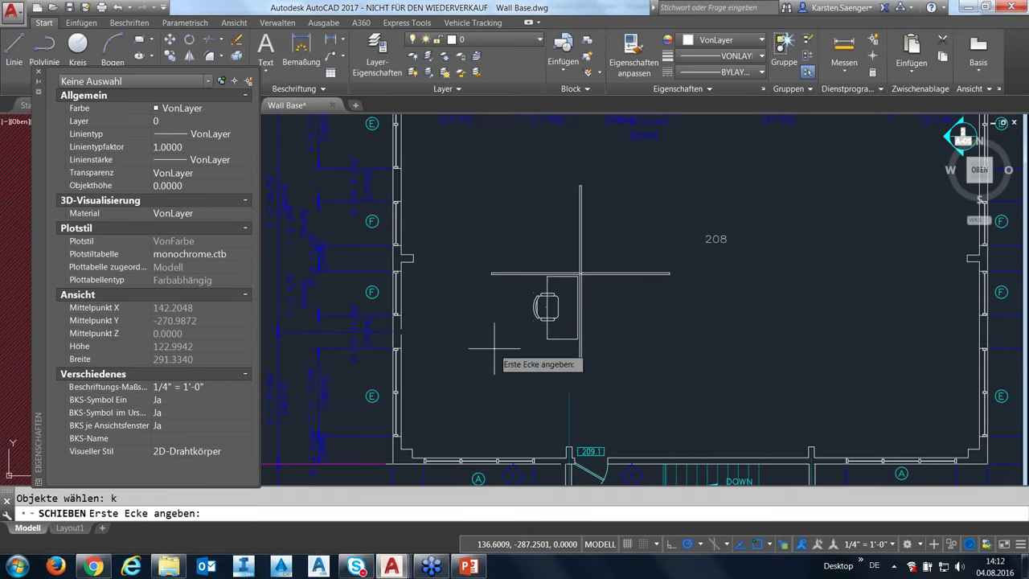
{"action": "left_click", "coordinate": [494, 349]}
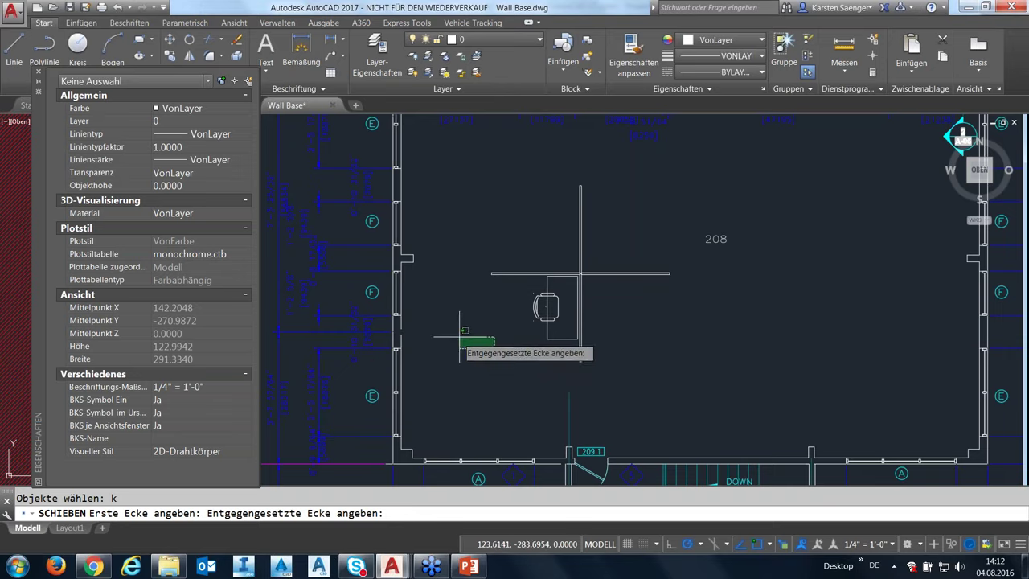
{"action": "key", "text": "Escape"}
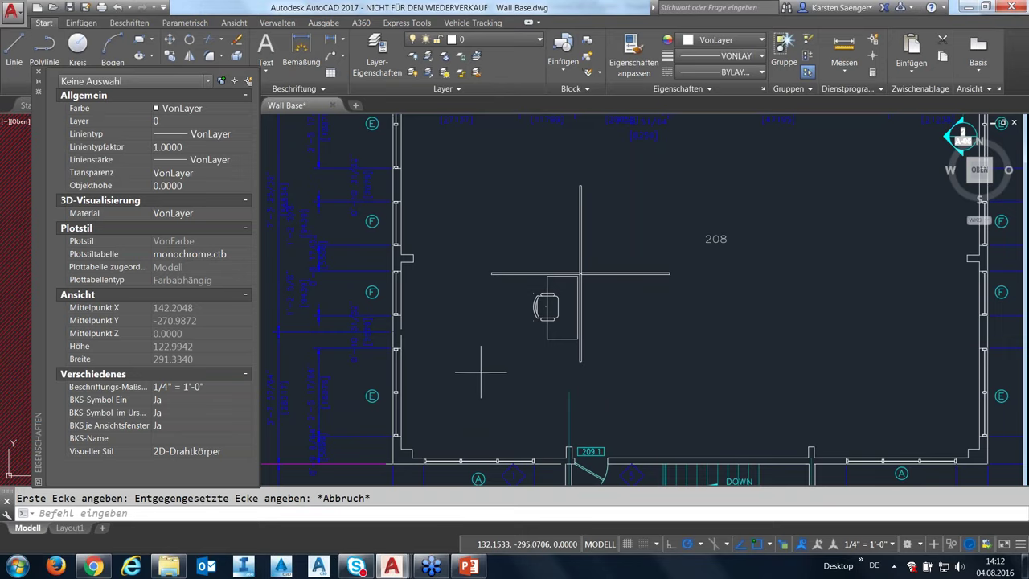
Step: Try window, lasso and crossing-lasso selections on room 208's chair and desk, cancelling each
{"action": "left_click", "coordinate": [480, 372]}
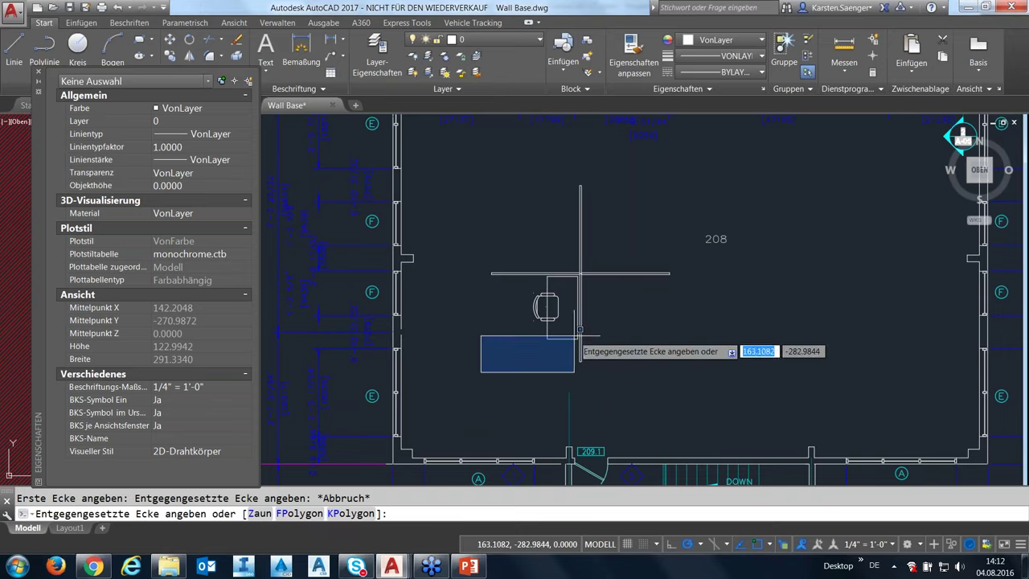
{"action": "key", "text": "Escape"}
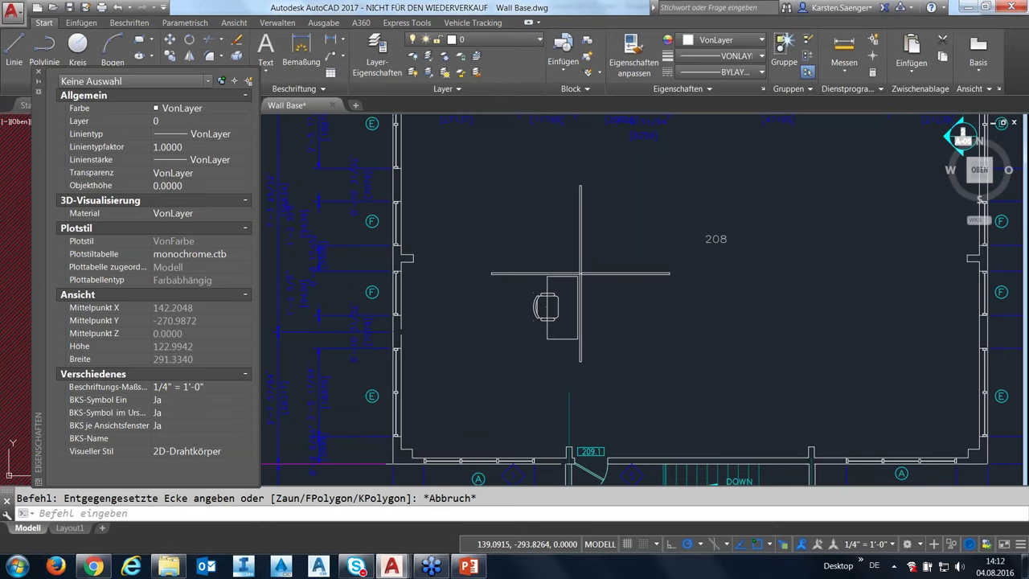
{"action": "mouse_move", "coordinate": [504, 368]}
{"action": "left_mouse_down"}
{"action": "mouse_move", "coordinate": [545, 248]}
{"action": "mouse_move", "coordinate": [509, 375]}
{"action": "left_mouse_up"}
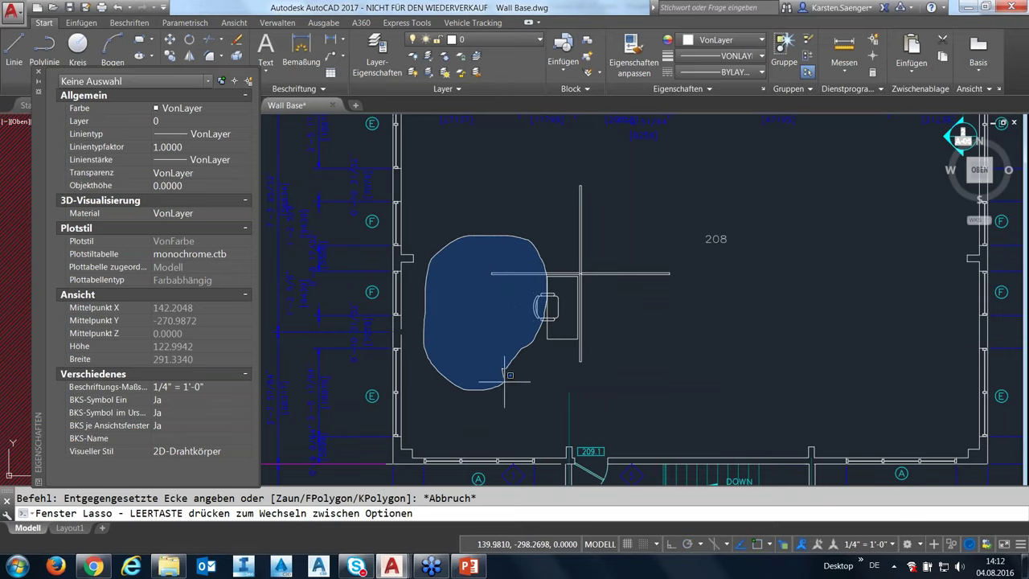
{"action": "left_click", "coordinate": [515, 351]}
{"action": "mouse_move", "coordinate": [515, 351]}
{"action": "left_mouse_down"}
{"action": "mouse_move", "coordinate": [589, 378]}
{"action": "mouse_move", "coordinate": [518, 381]}
{"action": "mouse_move", "coordinate": [533, 402]}
{"action": "left_mouse_up"}
{"action": "key", "text": "Escape"}
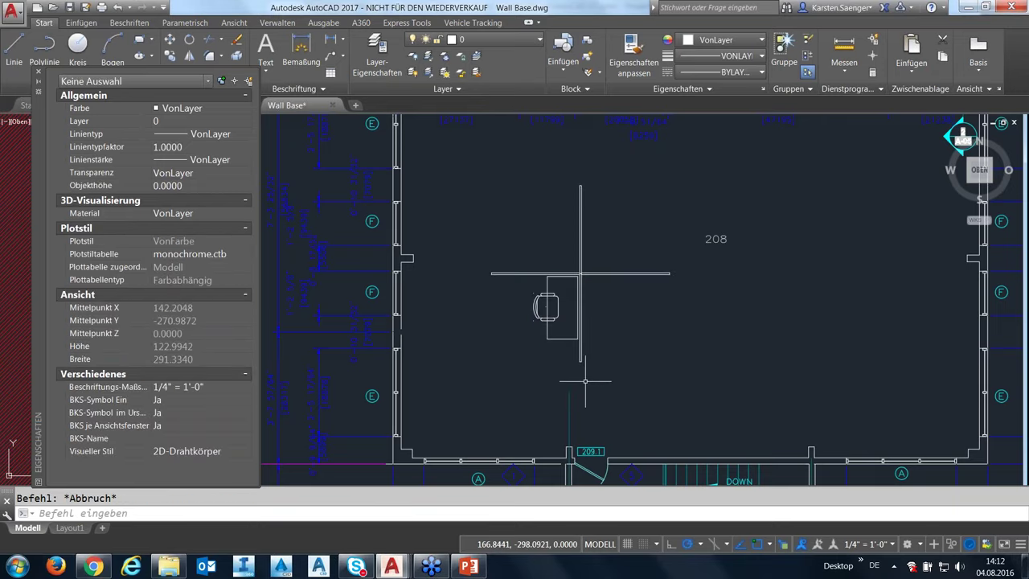
Step: Zoom out to rooms 201–207, lasso-select the coffee bar's 29 objects, then clear it
{"action": "scroll", "coordinate": [584, 374], "scroll_direction": "down", "scroll_amount": 2}
{"action": "middle_click_drag", "start_coordinate": [820, 226], "coordinate": [775, 339]}
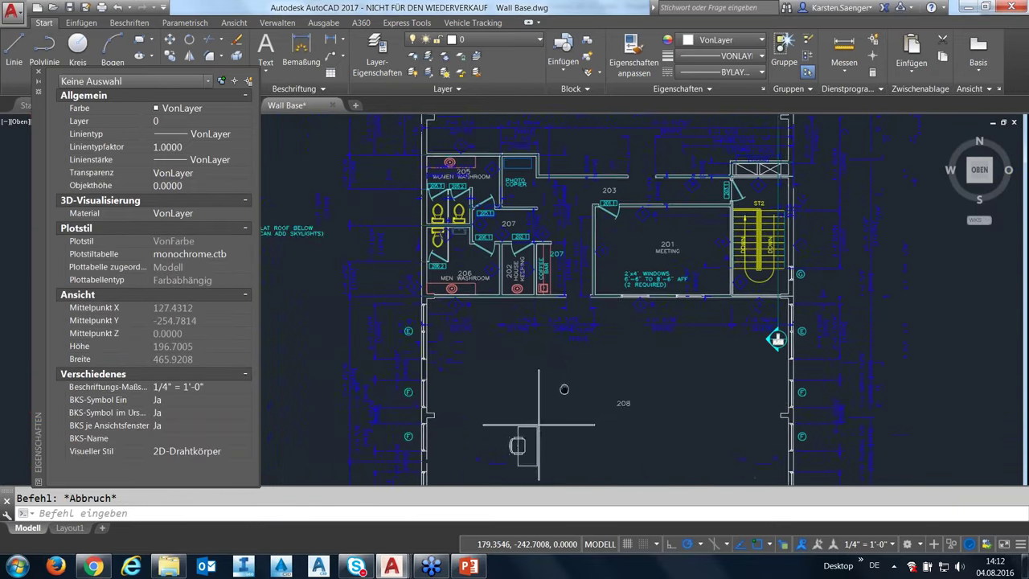
{"action": "middle_click_drag", "start_coordinate": [711, 204], "coordinate": [584, 230]}
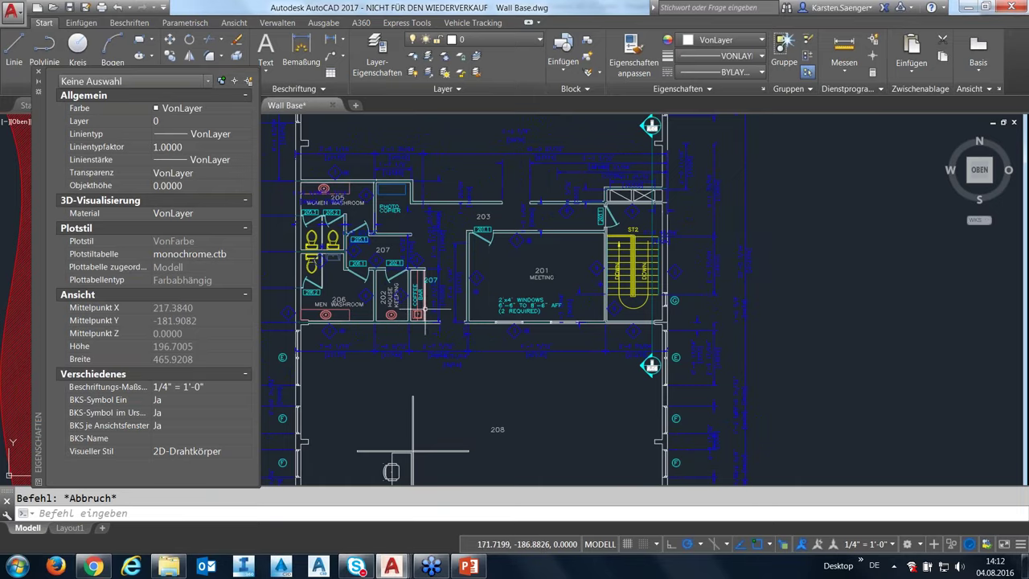
{"action": "left_click_drag", "start_coordinate": [421, 347], "coordinate": [418, 323]}
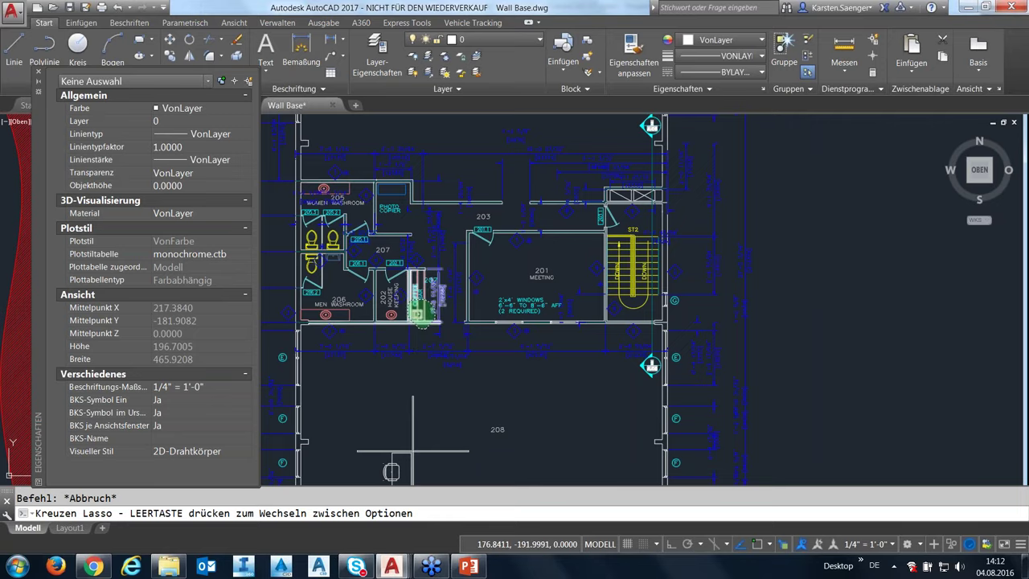
{"action": "left_click_drag", "start_coordinate": [418, 323], "coordinate": [426, 336]}
{"action": "key", "text": "Escape"}
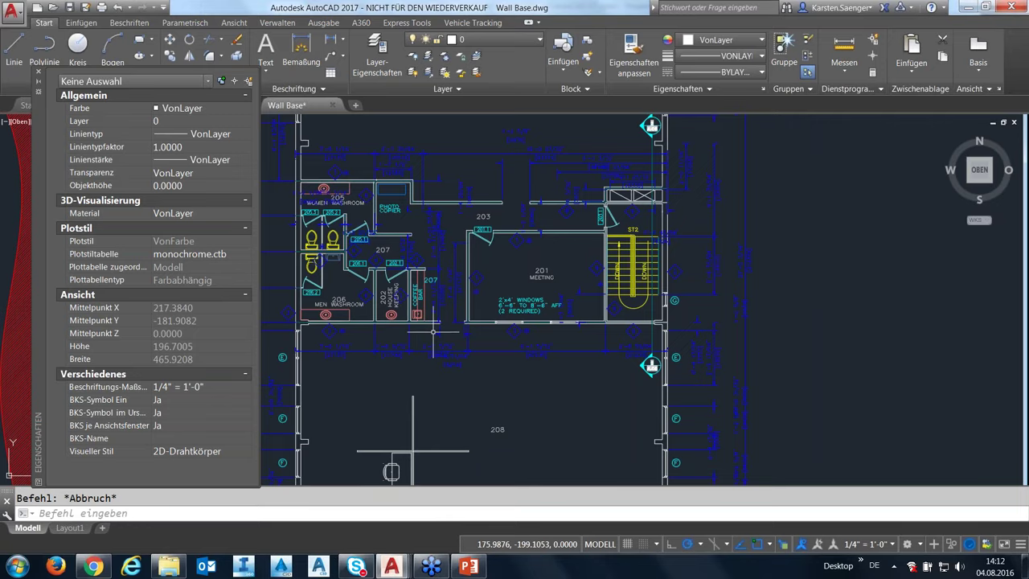
Step: Inspect a dimension, then turn on Wechselnde Auswahl (selection cycling) in the status bar customization
{"action": "left_click", "coordinate": [434, 332]}
{"action": "key", "text": "Escape"}
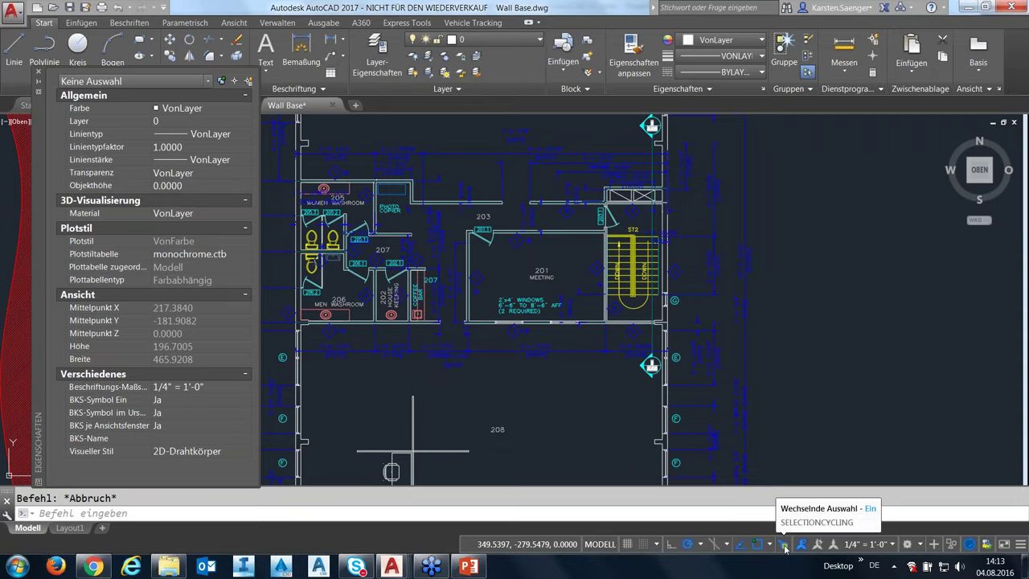
{"action": "left_click", "coordinate": [1021, 549]}
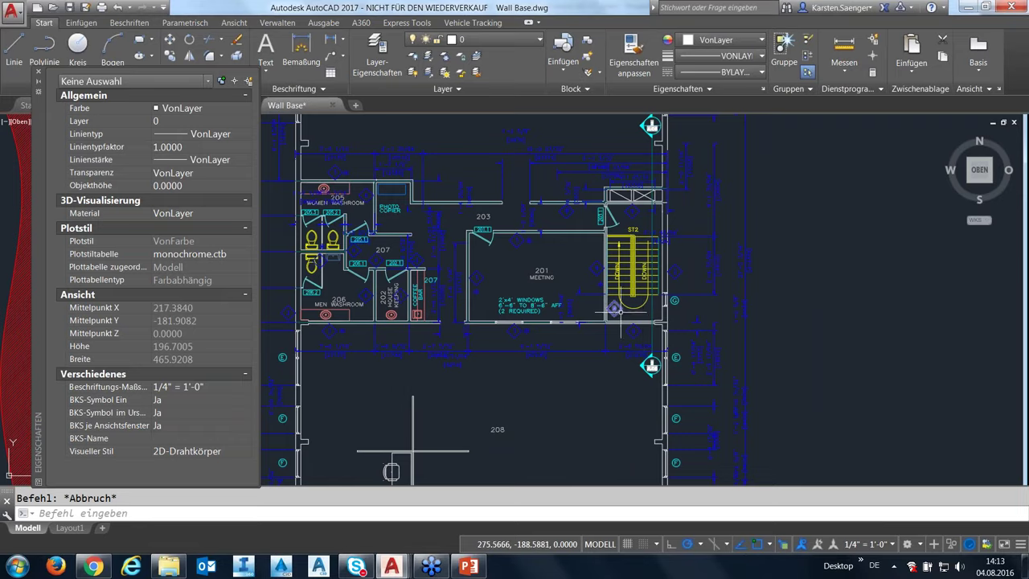
Step: Zoom in on the wall corner beside door 203.1
{"action": "scroll", "coordinate": [627, 338], "scroll_direction": "up", "scroll_amount": 2}
{"action": "scroll", "coordinate": [635, 366], "scroll_direction": "up", "scroll_amount": 2}
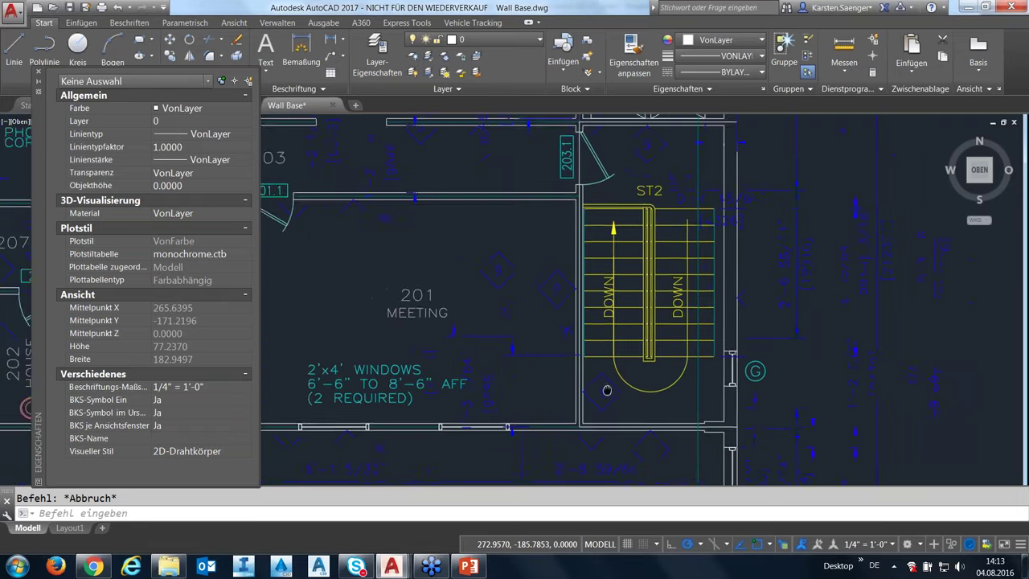
{"action": "middle_click_drag", "start_coordinate": [546, 369], "coordinate": [656, 412]}
{"action": "scroll", "coordinate": [639, 196], "scroll_direction": "up", "scroll_amount": 2}
{"action": "scroll", "coordinate": [639, 196], "scroll_direction": "up", "scroll_amount": 2}
{"action": "scroll", "coordinate": [635, 209], "scroll_direction": "up", "scroll_amount": 4}
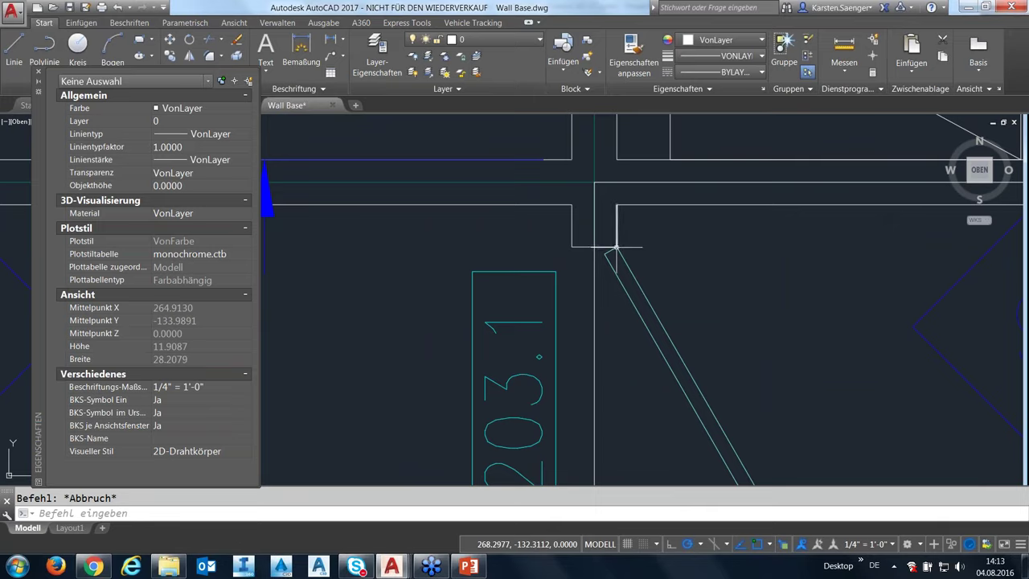
{"action": "left_click", "coordinate": [616, 247]}
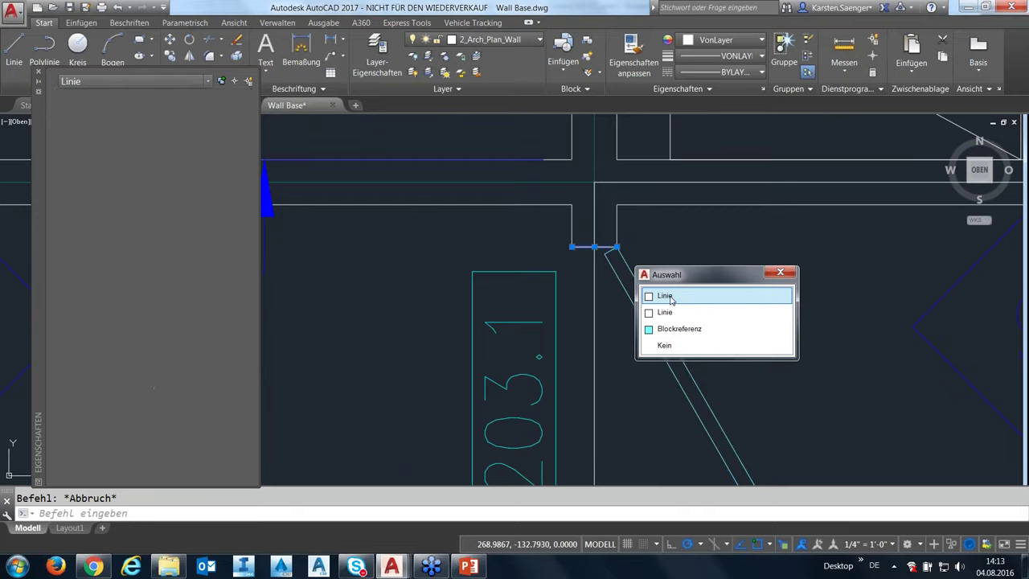
{"action": "left_click", "coordinate": [665, 328]}
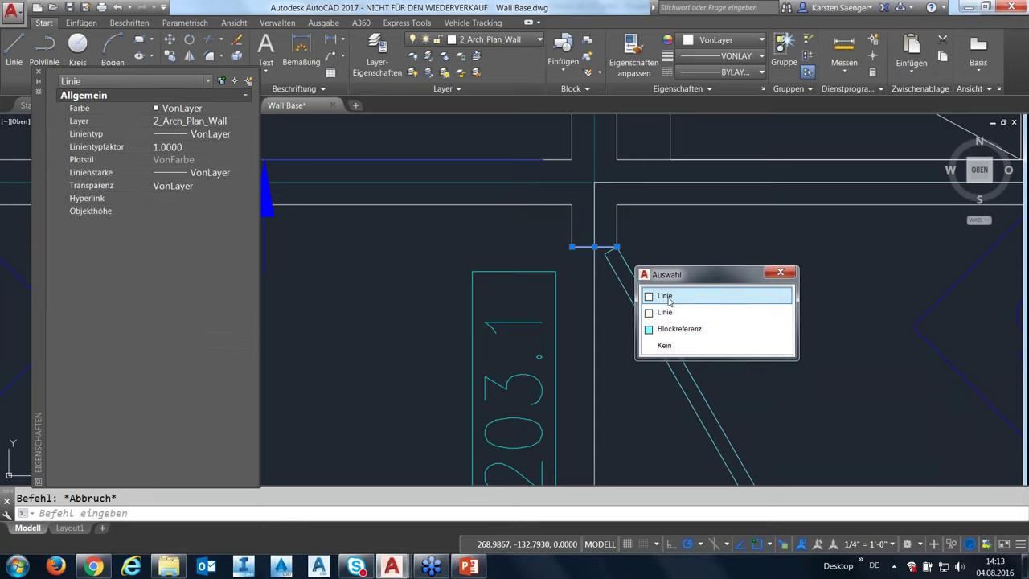
{"action": "left_click", "coordinate": [670, 297]}
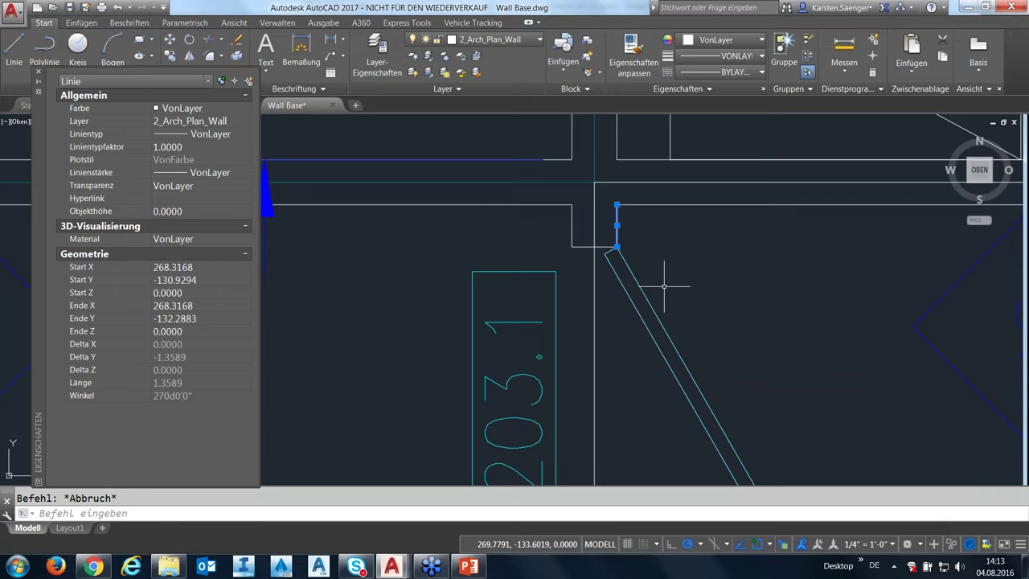
{"action": "key", "text": "Escape"}
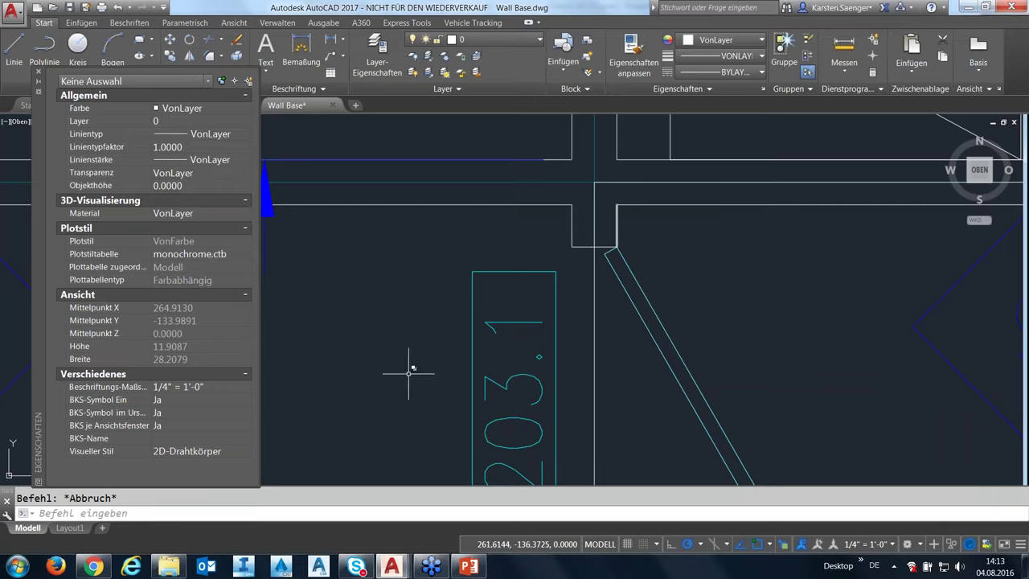
{"action": "left_click", "coordinate": [339, 514]}
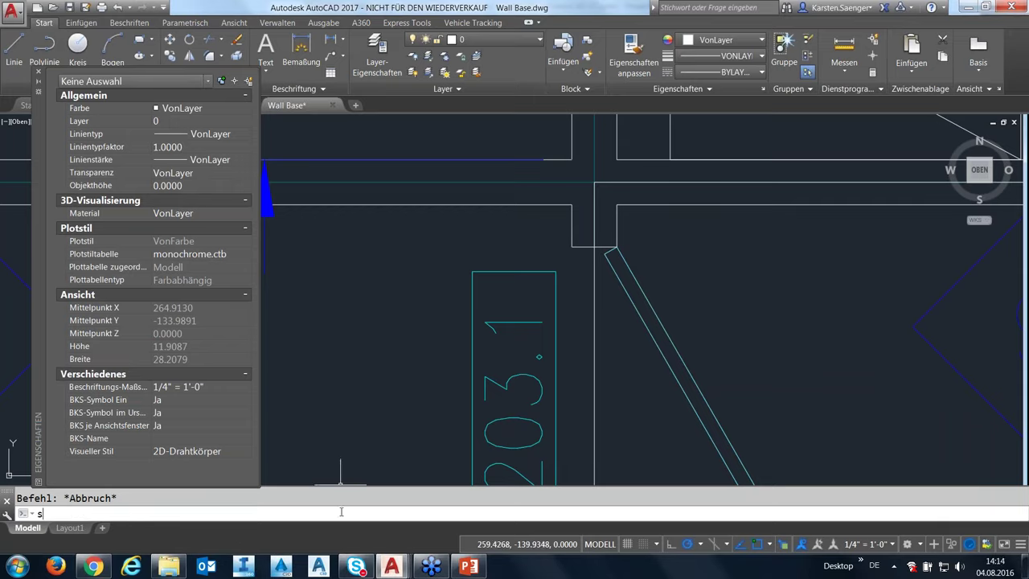
{"action": "key", "text": "Return"}
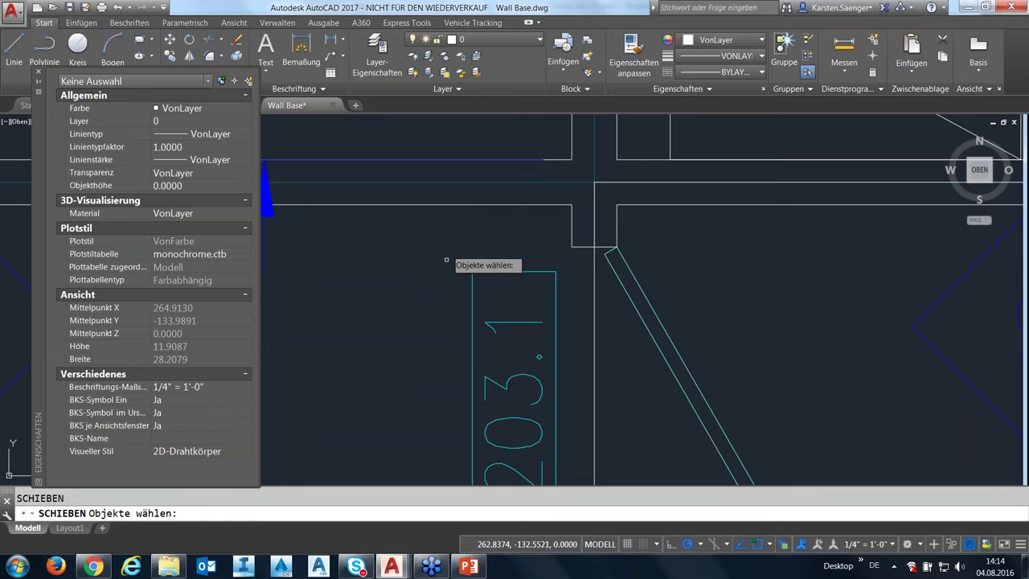
{"action": "left_click", "coordinate": [632, 276]}
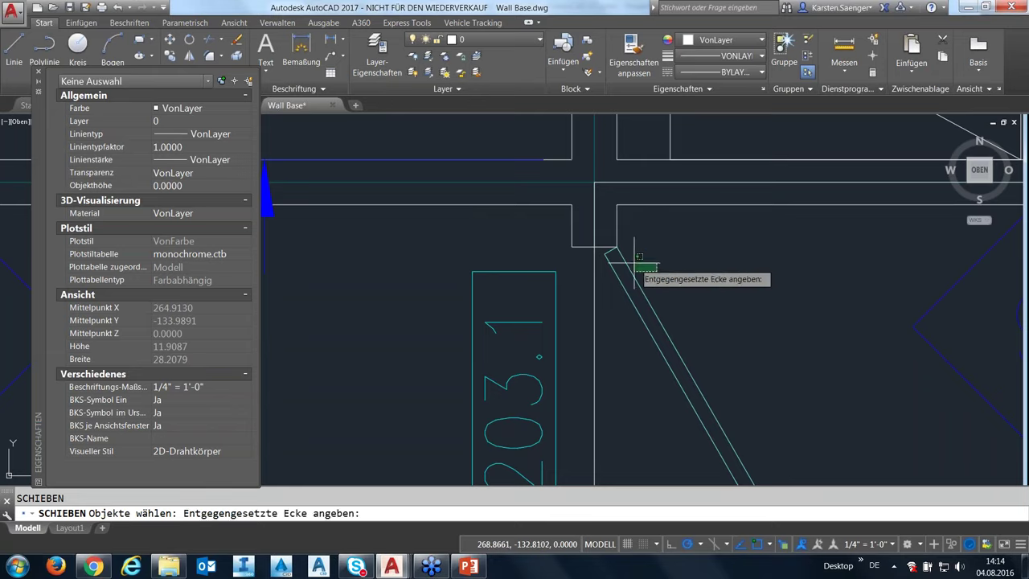
{"action": "left_click", "coordinate": [602, 239]}
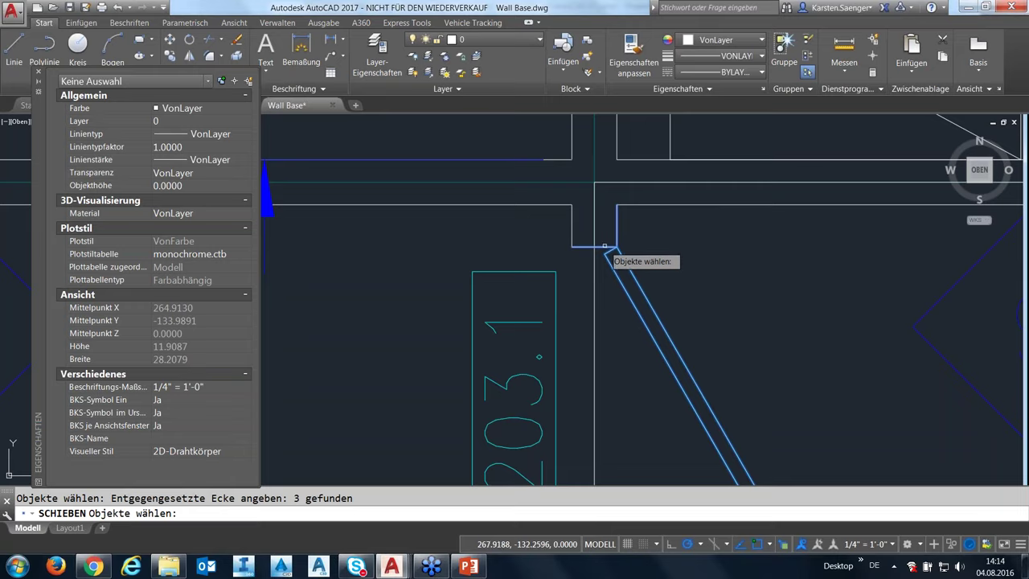
{"action": "key", "text": "super"}
{"action": "key", "text": "super"}
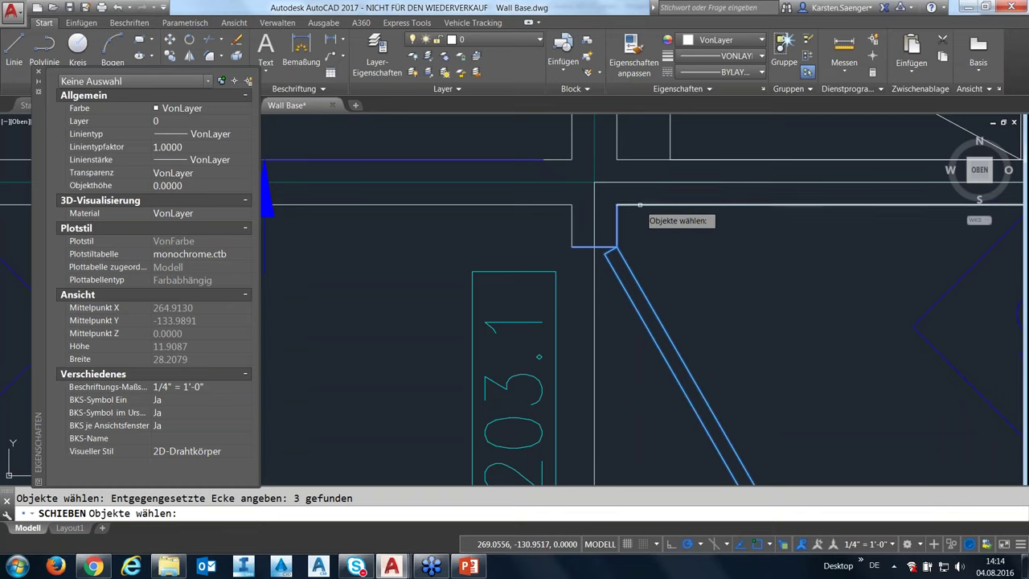
{"action": "left_click", "coordinate": [640, 205]}
{"action": "key", "text": "alt"}
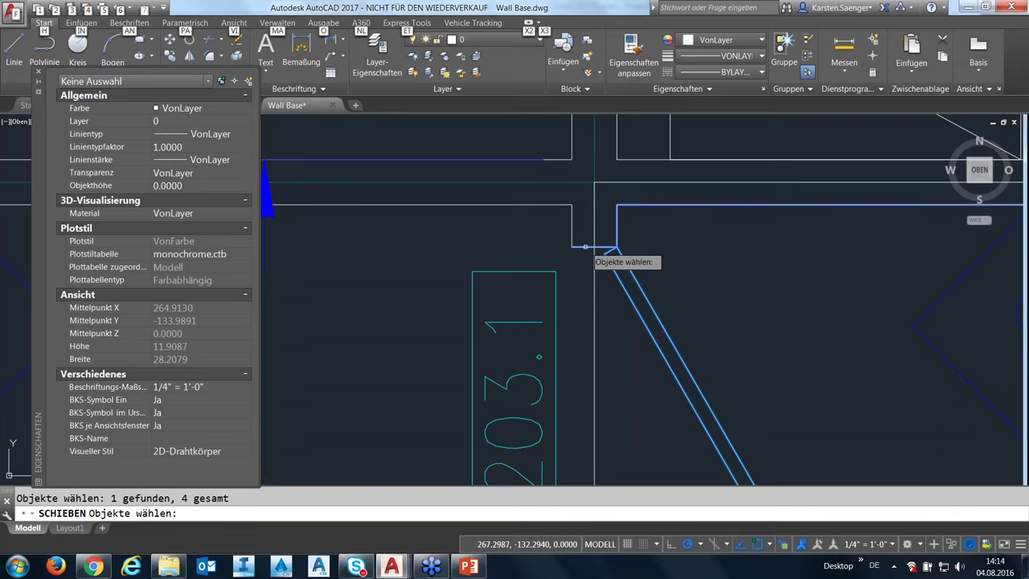
{"action": "key", "text": "Escape"}
{"action": "key", "text": "Escape"}
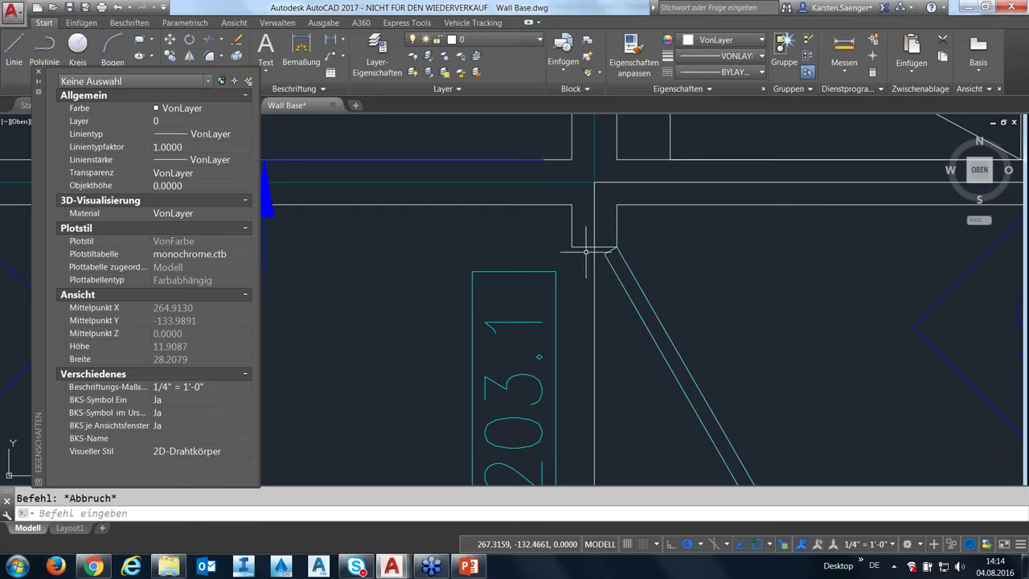
{"action": "left_click", "coordinate": [640, 262]}
{"action": "left_click", "coordinate": [625, 241]}
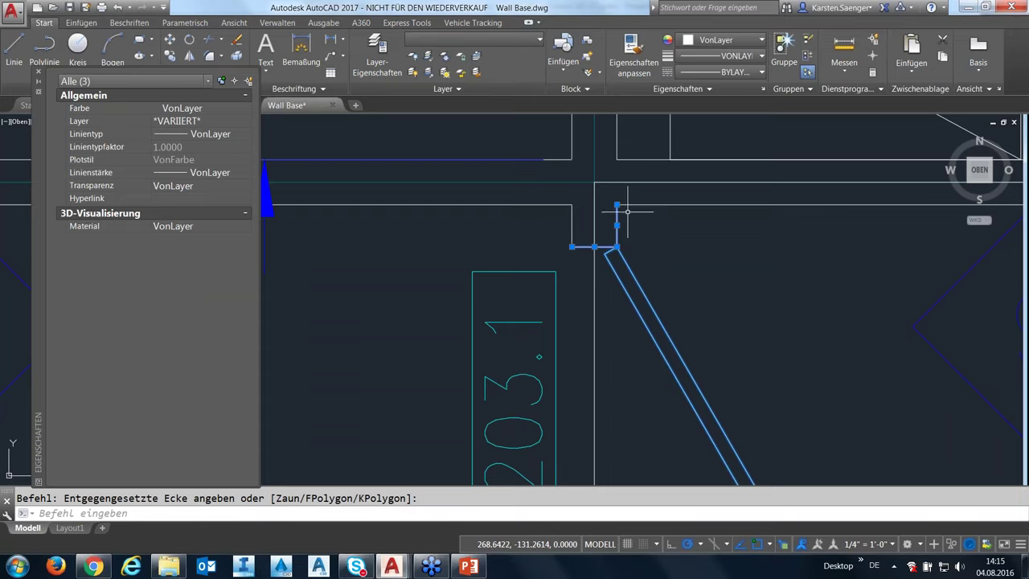
{"action": "key", "text": "alt"}
{"action": "key", "text": "alt"}
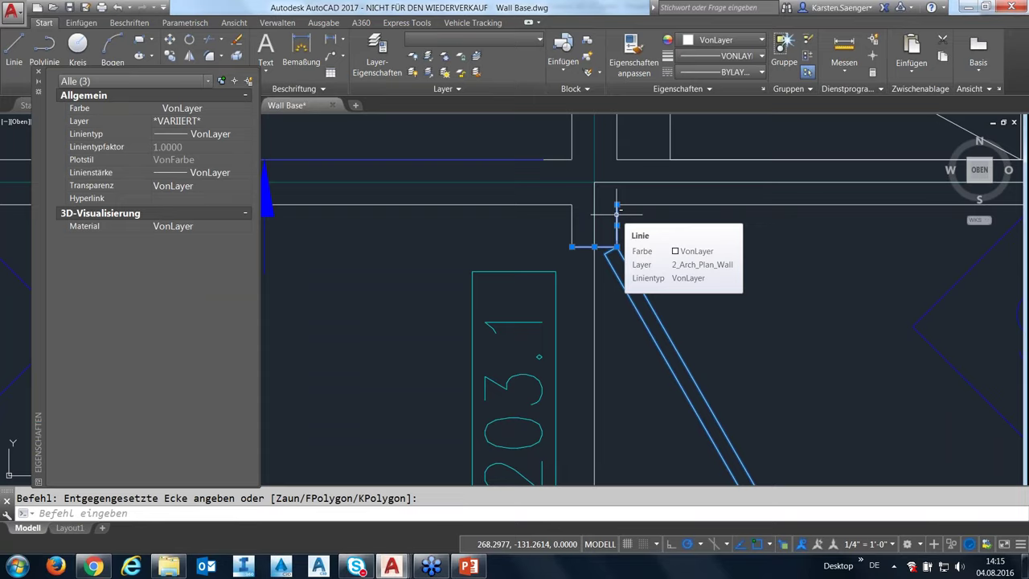
{"action": "left_click", "coordinate": [616, 211], "text": "shift"}
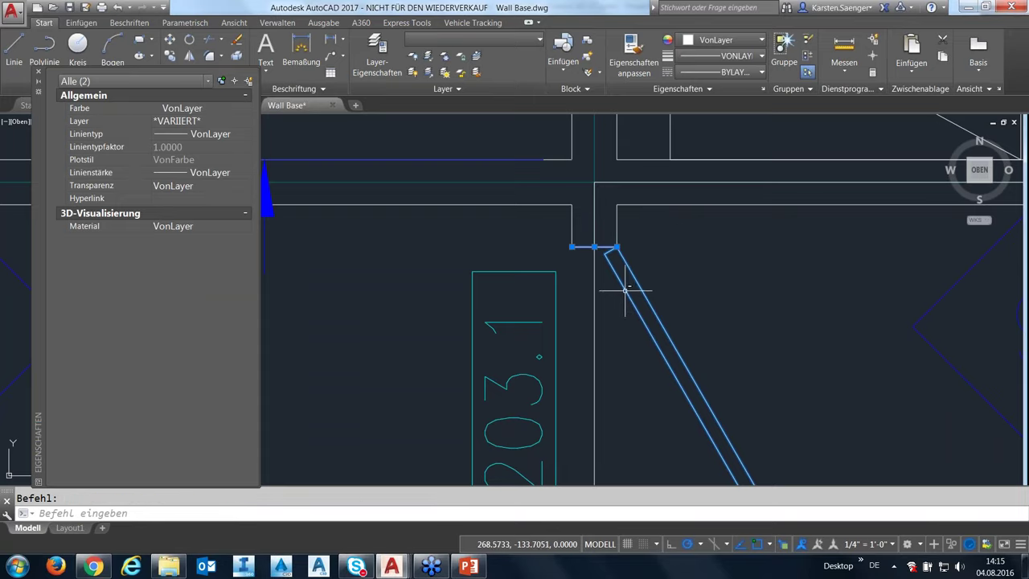
{"action": "left_click", "coordinate": [624, 291], "text": "shift"}
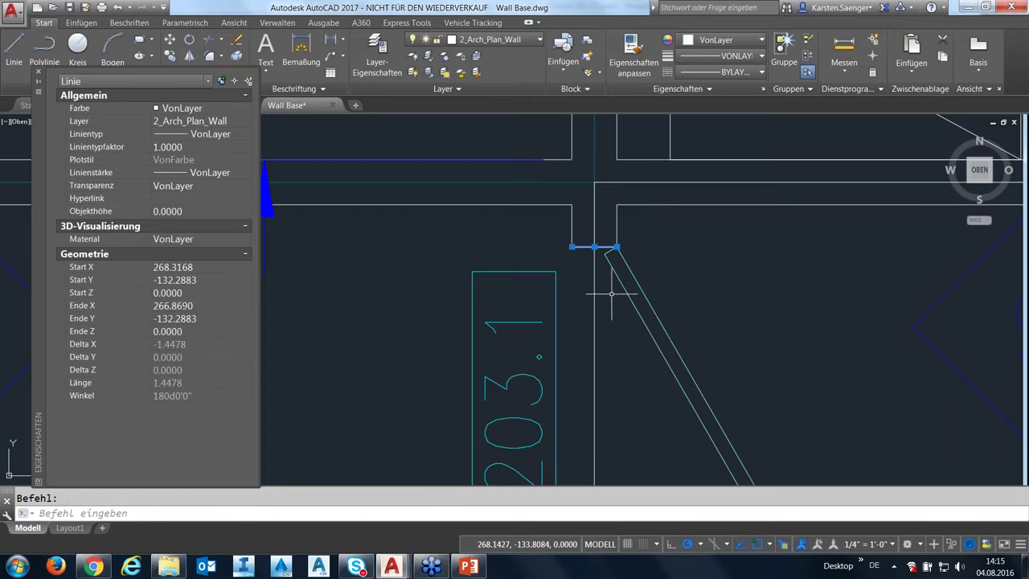
{"action": "scroll", "coordinate": [611, 294], "scroll_direction": "down", "scroll_amount": 2}
{"action": "scroll", "coordinate": [611, 295], "scroll_direction": "up", "scroll_amount": 2}
{"action": "scroll", "coordinate": [611, 294], "scroll_direction": "down", "scroll_amount": 2}
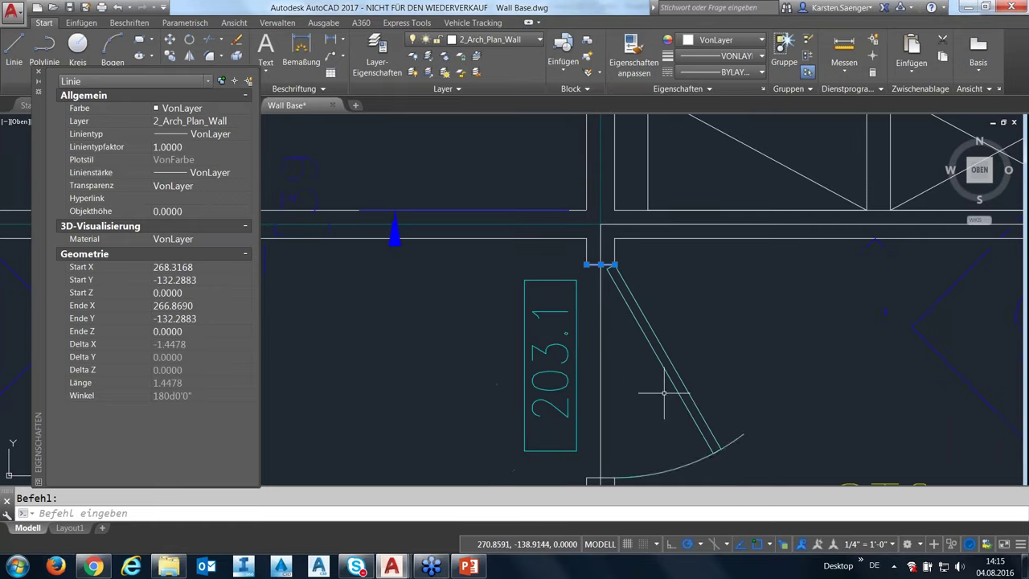
{"action": "left_click", "coordinate": [663, 348]}
{"action": "scroll", "coordinate": [664, 349], "scroll_direction": "down", "scroll_amount": 2}
{"action": "middle_click_drag", "start_coordinate": [656, 369], "coordinate": [656, 339]}
{"action": "key", "text": "Escape"}
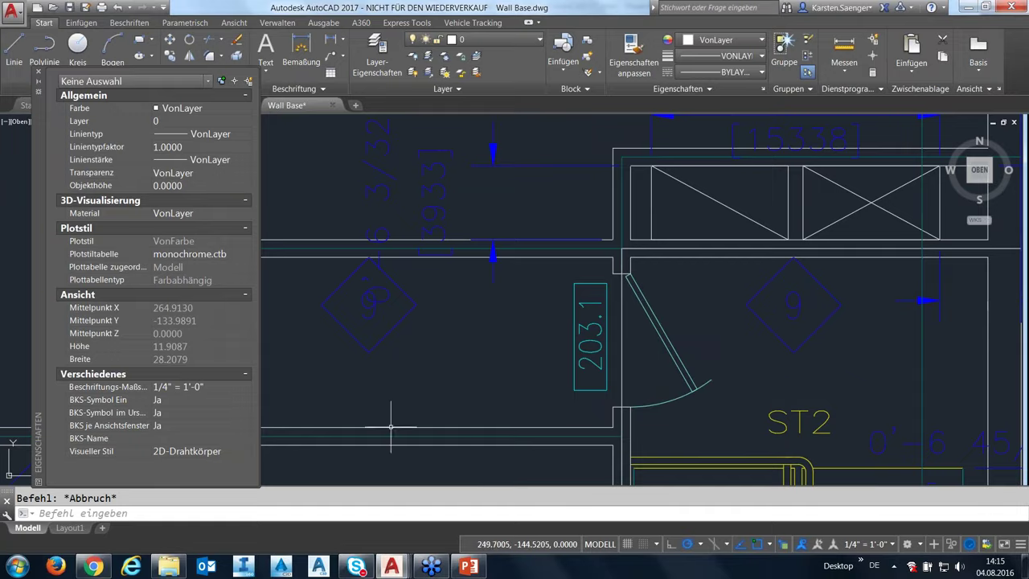
Step: Show the Layout1 sheet and close the Properties palette
{"action": "left_click", "coordinate": [71, 528]}
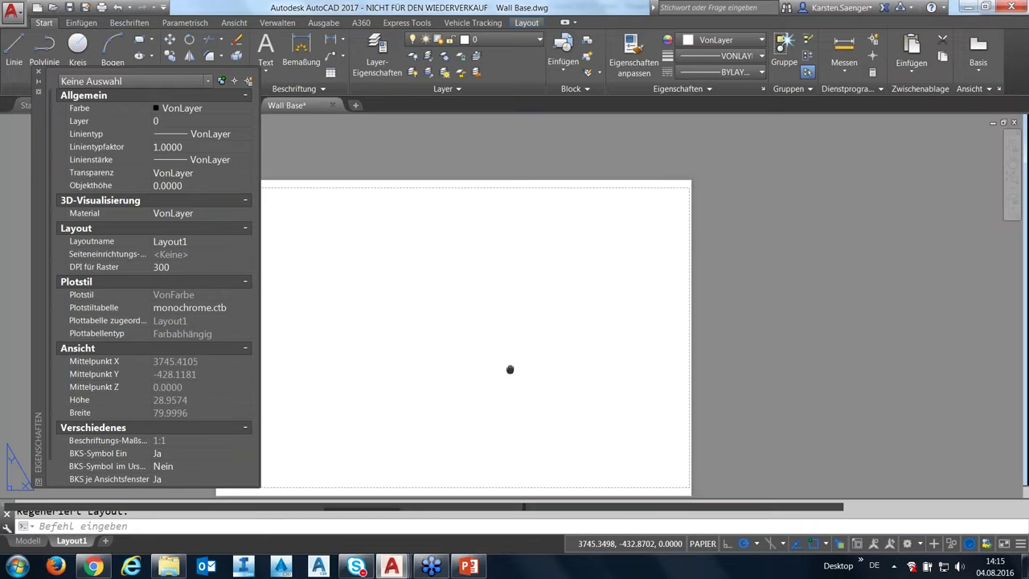
{"action": "middle_click_drag", "start_coordinate": [510, 369], "coordinate": [539, 349]}
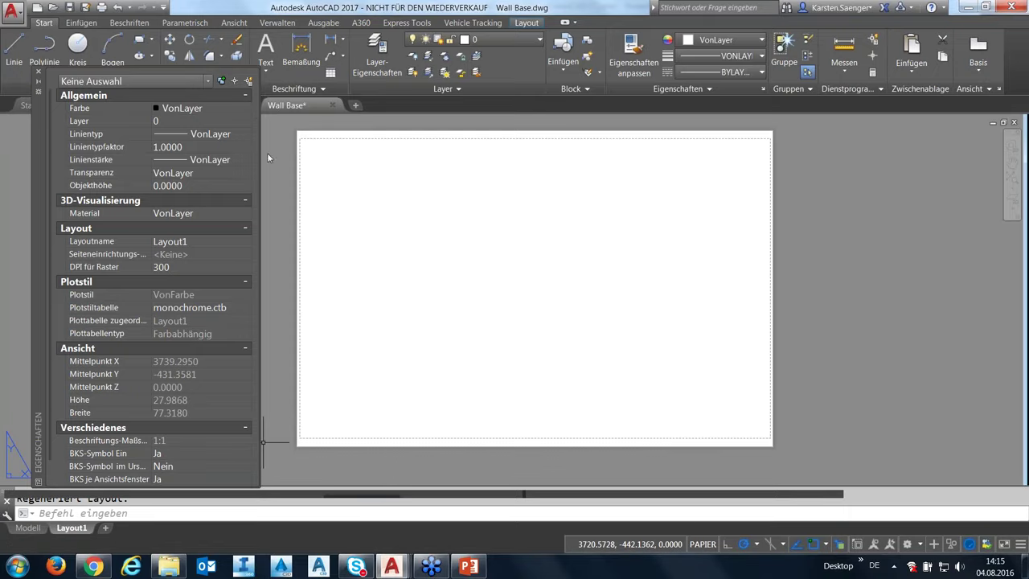
{"action": "left_click", "coordinate": [37, 73]}
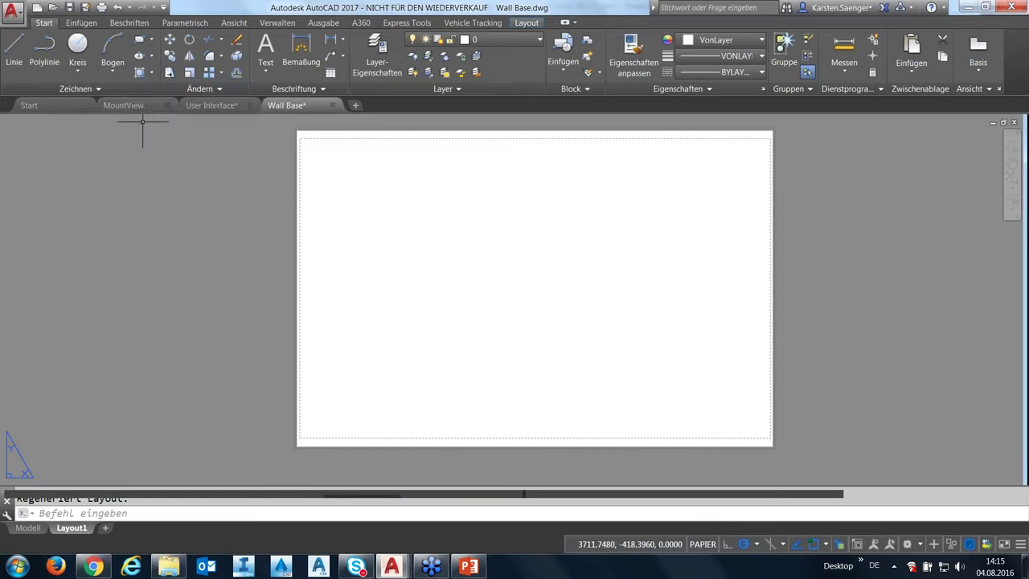
{"action": "mouse_move", "coordinate": [123, 106]}
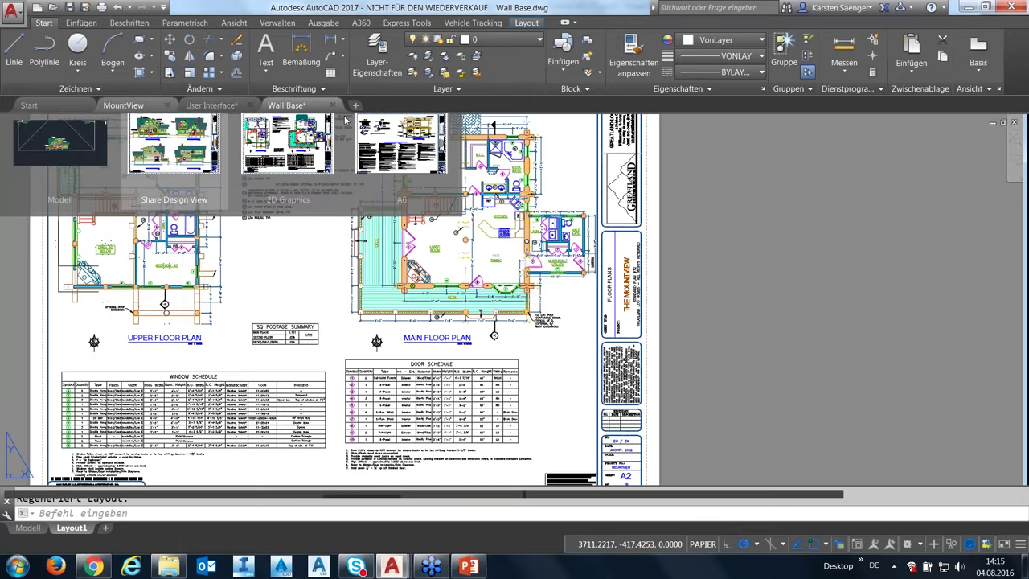
{"action": "left_click", "coordinate": [87, 248]}
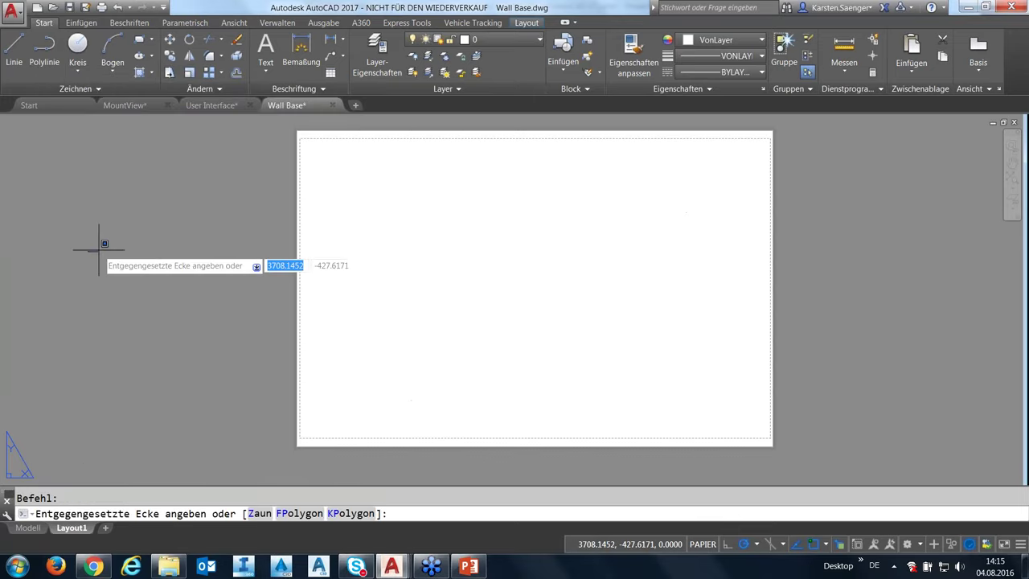
{"action": "key", "text": "Escape"}
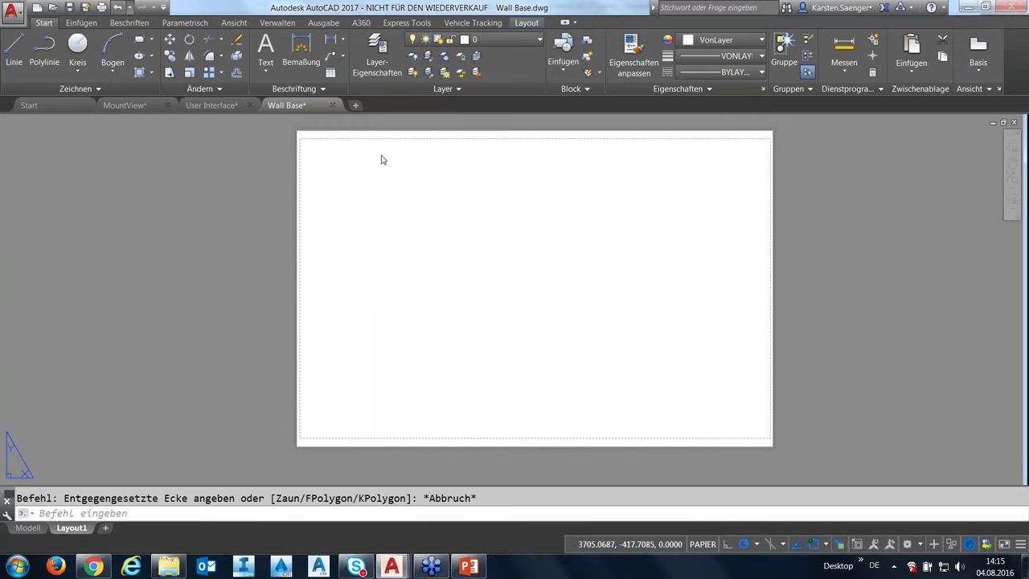
Step: Open Wall Base.dwg a second time as read-only
{"action": "key", "text": "ctrl+o"}
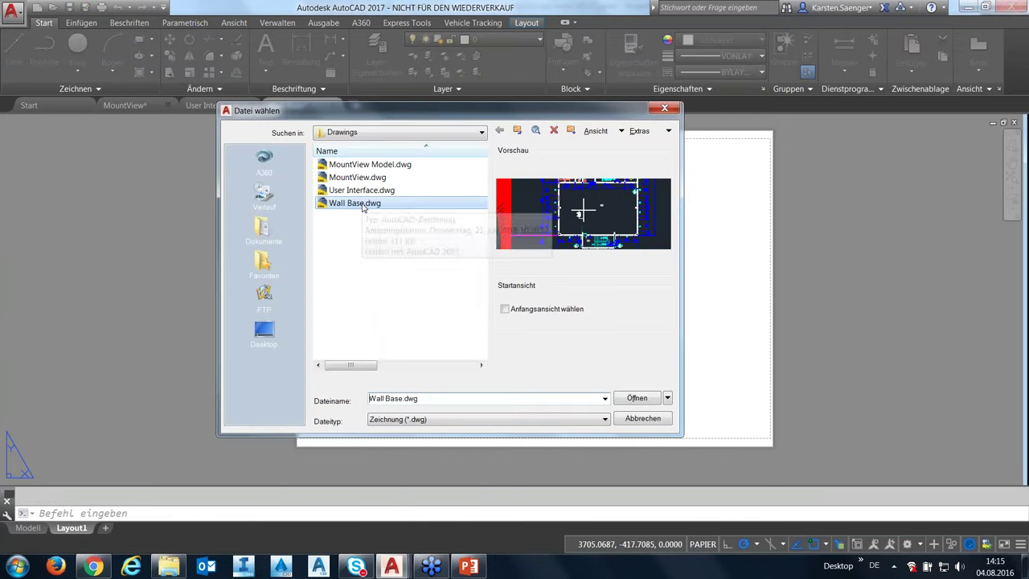
{"action": "left_click", "coordinate": [354, 203]}
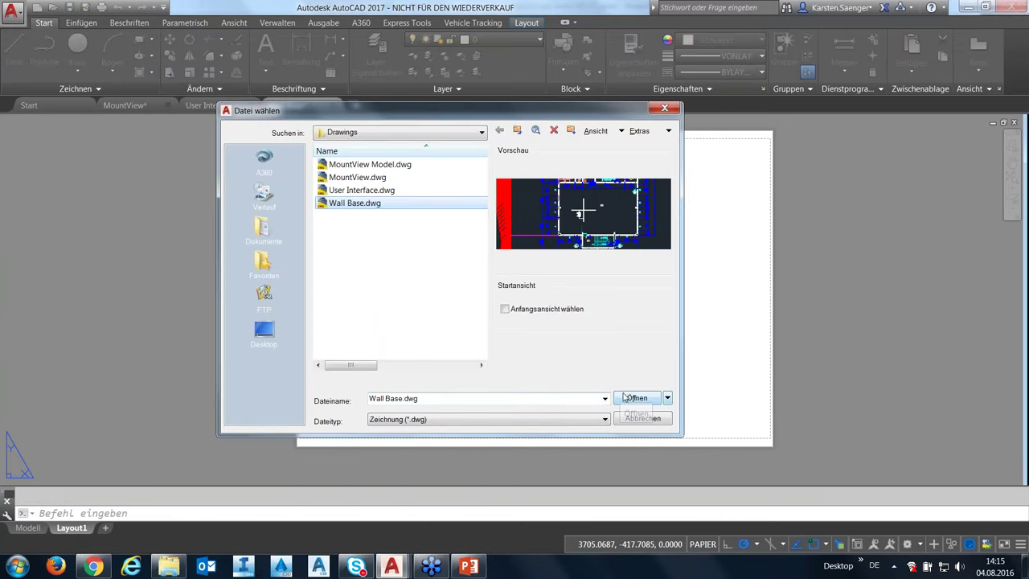
{"action": "left_click", "coordinate": [627, 398]}
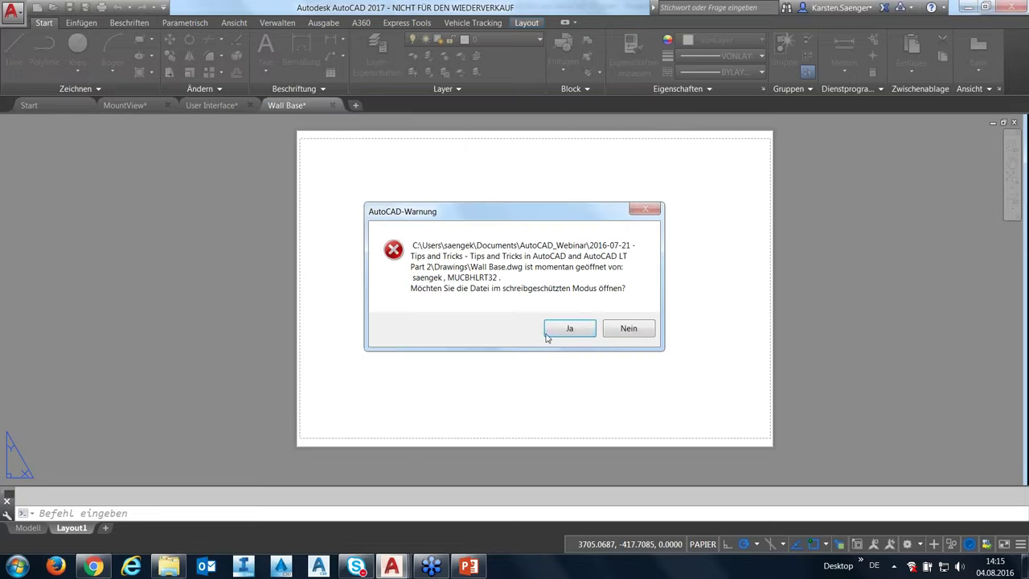
{"action": "left_click", "coordinate": [568, 331]}
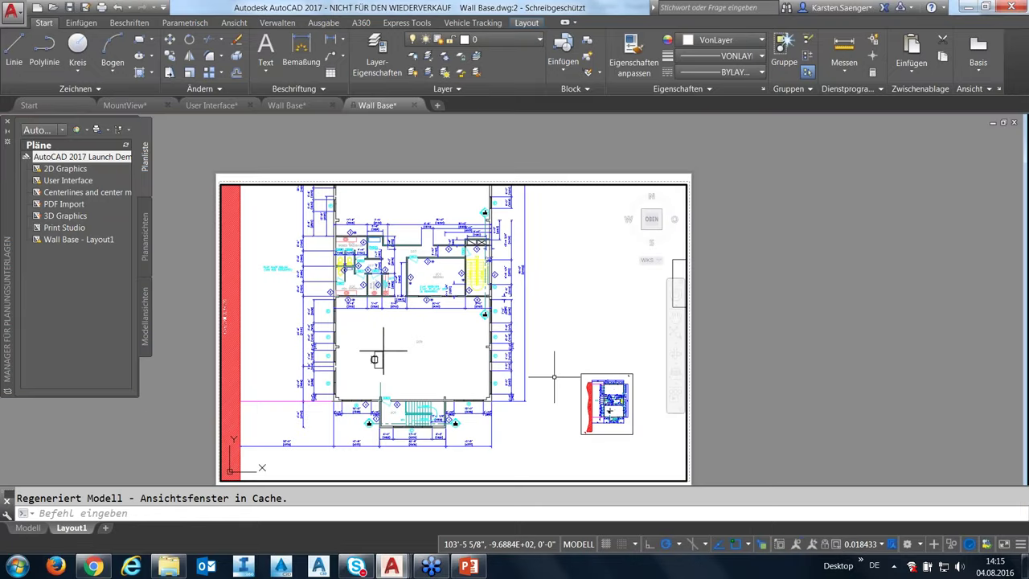
Step: Pan and zoom the floor plan inside the large layout viewport
{"action": "mouse_move", "coordinate": [551, 361]}
{"action": "middle_mouse_down"}
{"action": "mouse_move", "coordinate": [539, 379]}
{"action": "mouse_move", "coordinate": [525, 306]}
{"action": "middle_mouse_up"}
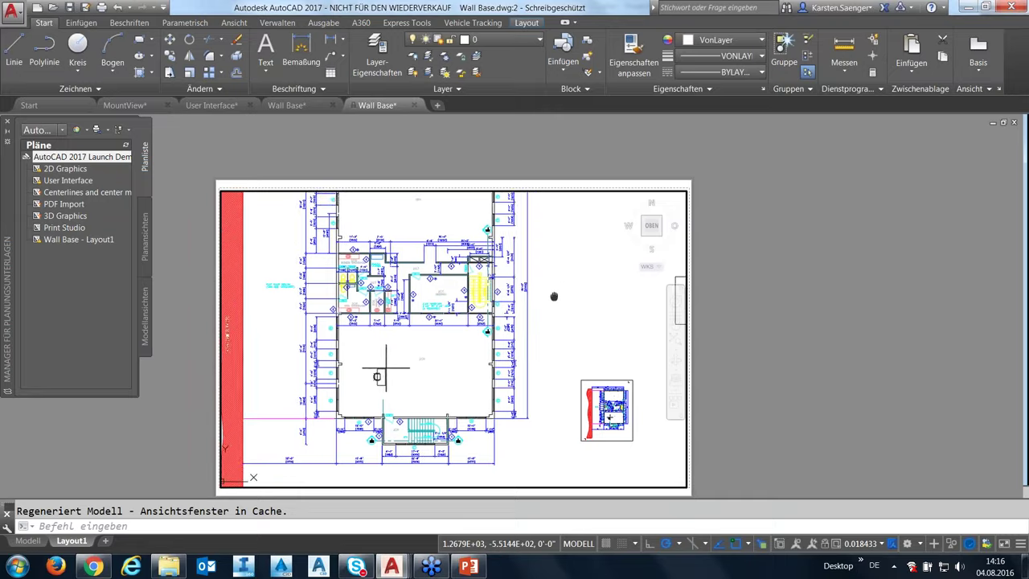
{"action": "middle_click_drag", "start_coordinate": [563, 294], "coordinate": [529, 319]}
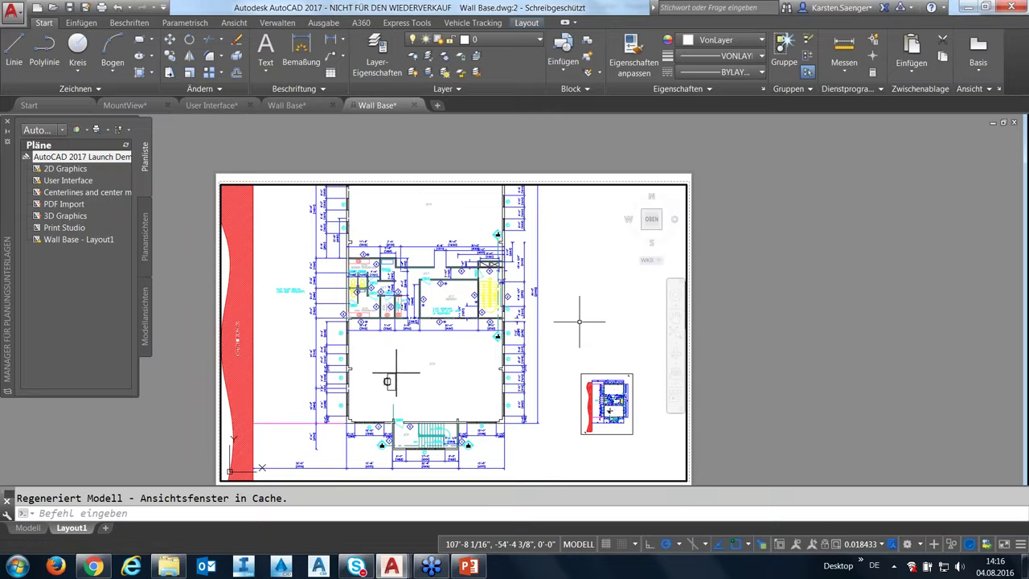
{"action": "mouse_move", "coordinate": [592, 317]}
{"action": "middle_mouse_down"}
{"action": "mouse_move", "coordinate": [517, 315]}
{"action": "mouse_move", "coordinate": [532, 353]}
{"action": "mouse_move", "coordinate": [501, 356]}
{"action": "mouse_move", "coordinate": [520, 354]}
{"action": "middle_mouse_up"}
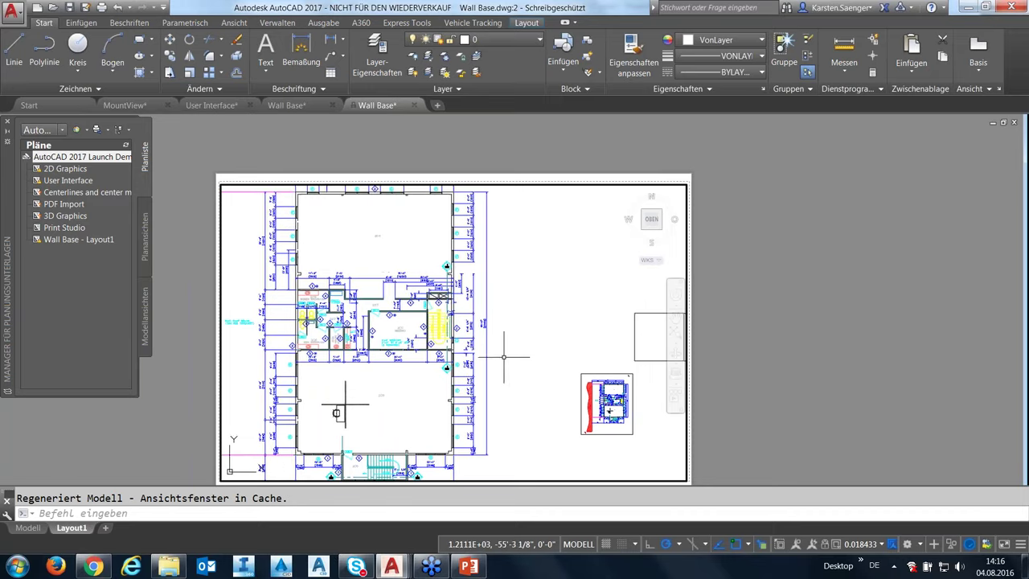
{"action": "scroll", "coordinate": [484, 358], "scroll_direction": "up", "scroll_amount": 4}
{"action": "scroll", "coordinate": [485, 357], "scroll_direction": "down", "scroll_amount": 2}
{"action": "scroll", "coordinate": [490, 356], "scroll_direction": "down", "scroll_amount": 2}
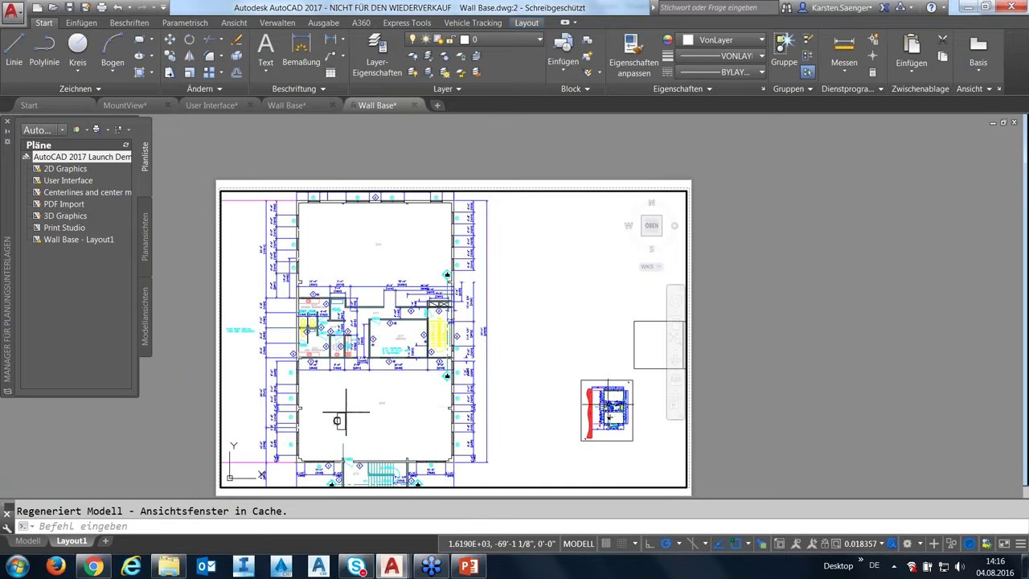
{"action": "left_click", "coordinate": [593, 430]}
{"action": "left_click", "coordinate": [591, 429]}
{"action": "left_click", "coordinate": [585, 426]}
{"action": "left_click", "coordinate": [582, 425]}
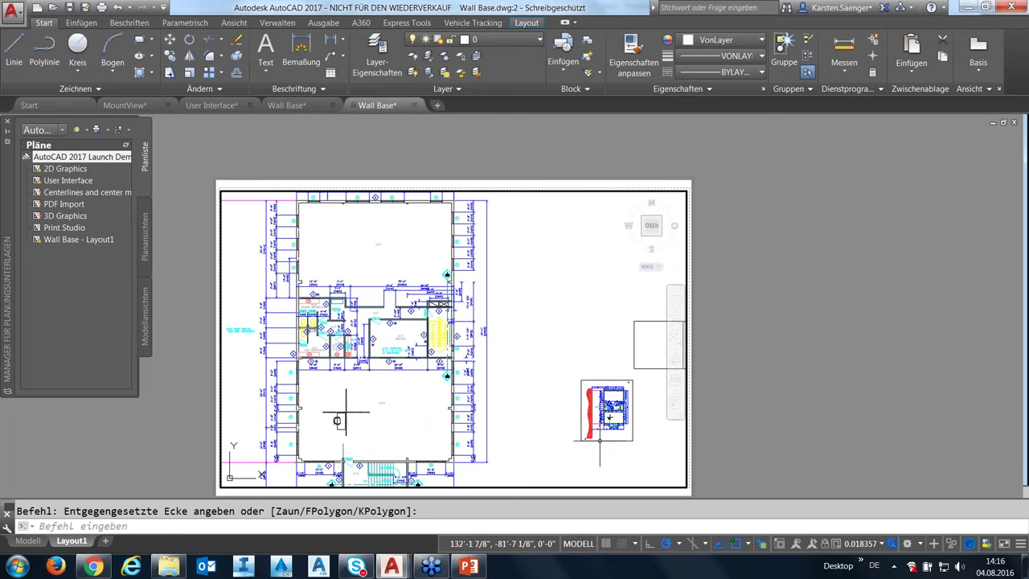
{"action": "left_click", "coordinate": [609, 418]}
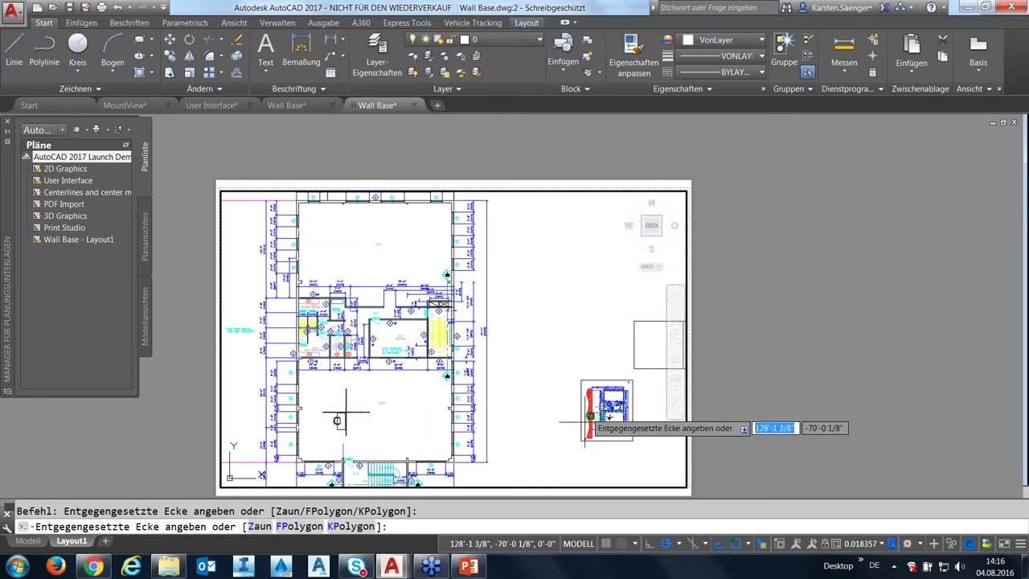
{"action": "key", "text": "Escape"}
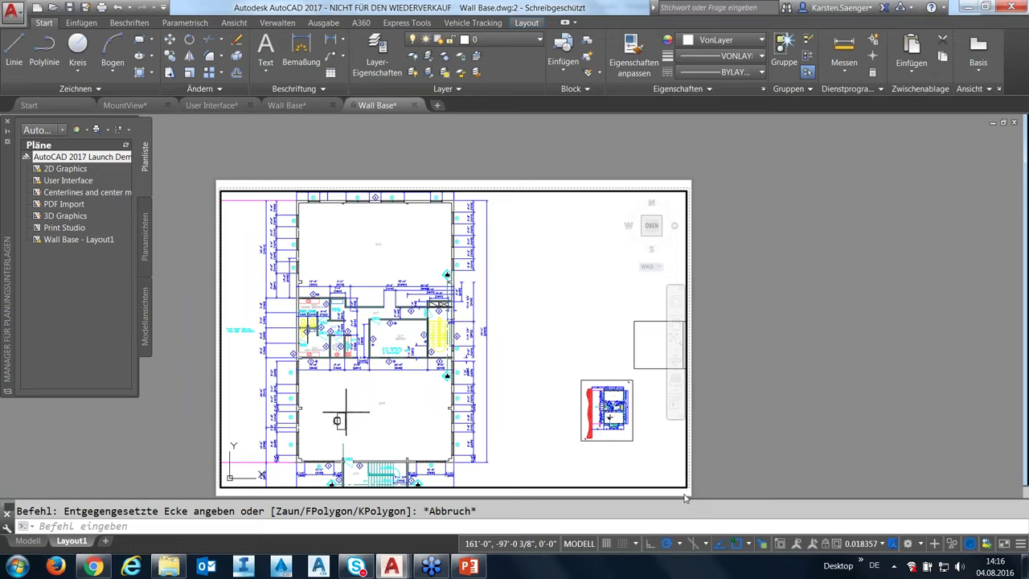
Step: Activate the small viewport and zoom its content out
{"action": "double_click", "coordinate": [684, 499]}
{"action": "left_click", "coordinate": [617, 441]}
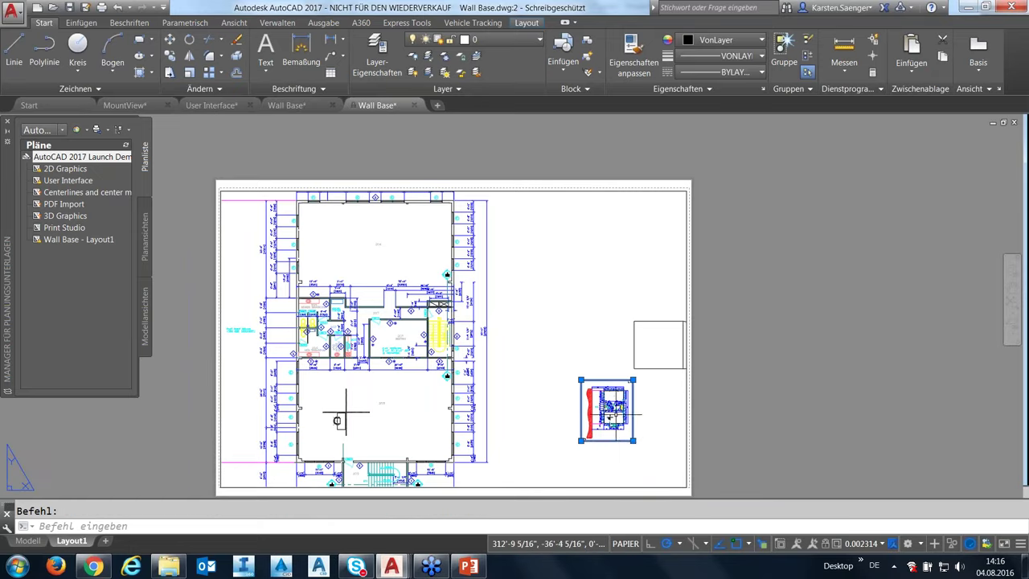
{"action": "double_click", "coordinate": [627, 431]}
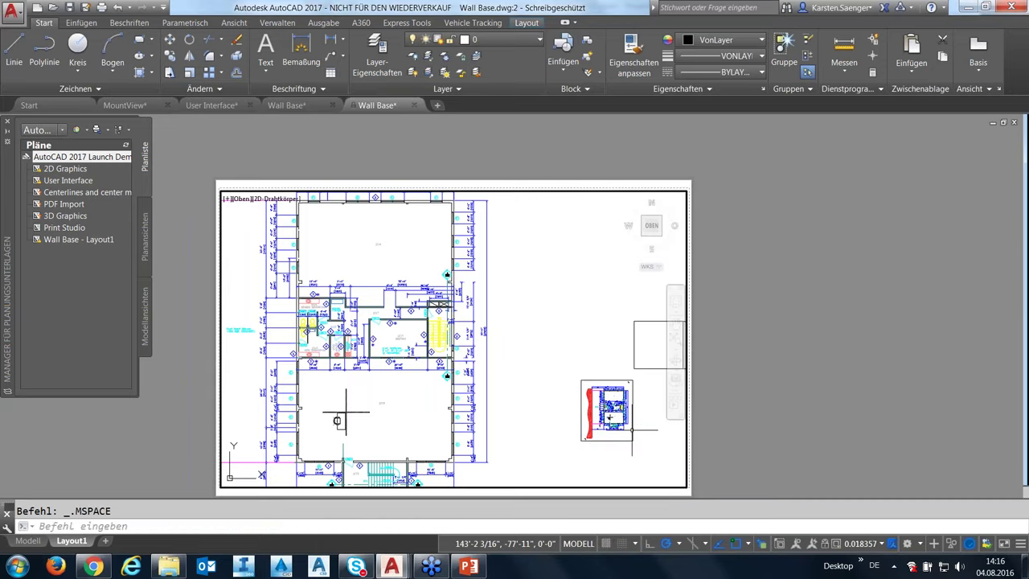
{"action": "left_click", "coordinate": [631, 426]}
{"action": "key", "text": "Escape"}
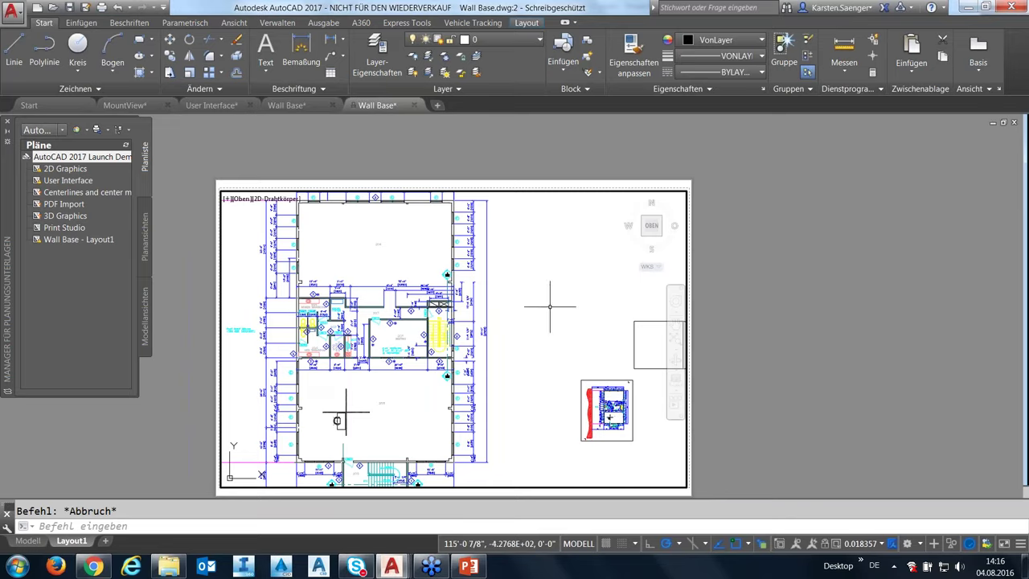
{"action": "left_click", "coordinate": [616, 433]}
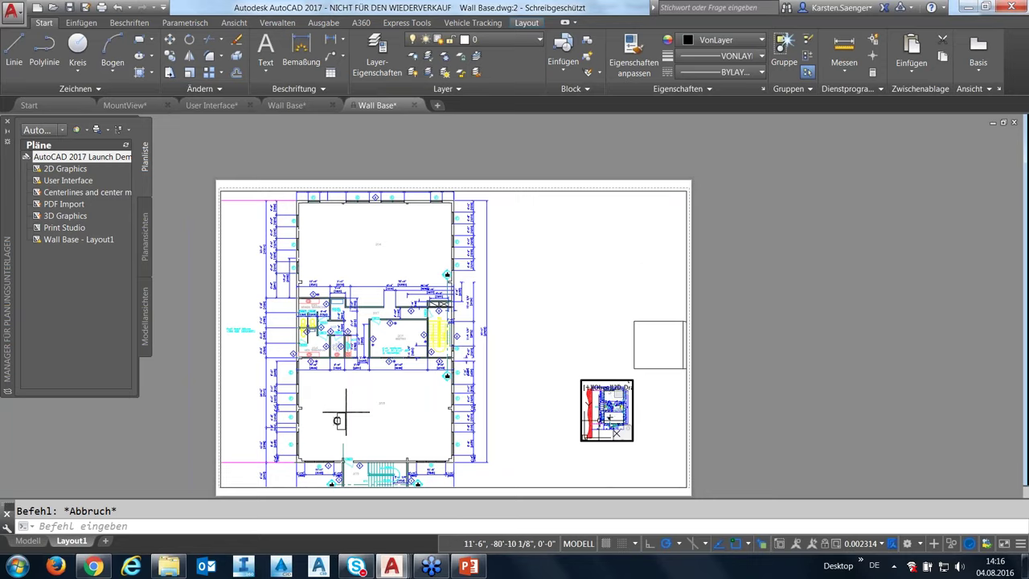
{"action": "scroll", "coordinate": [609, 414], "scroll_direction": "down", "scroll_amount": 2}
{"action": "scroll", "coordinate": [609, 414], "scroll_direction": "up", "scroll_amount": 1}
{"action": "scroll", "coordinate": [609, 414], "scroll_direction": "down", "scroll_amount": 2}
{"action": "scroll", "coordinate": [609, 414], "scroll_direction": "up", "scroll_amount": 2}
{"action": "scroll", "coordinate": [610, 413], "scroll_direction": "down", "scroll_amount": 2}
{"action": "scroll", "coordinate": [609, 411], "scroll_direction": "down", "scroll_amount": 1}
Step: Zoom the large viewport to show the whole floor plan with the red wall
{"action": "left_click", "coordinate": [476, 357]}
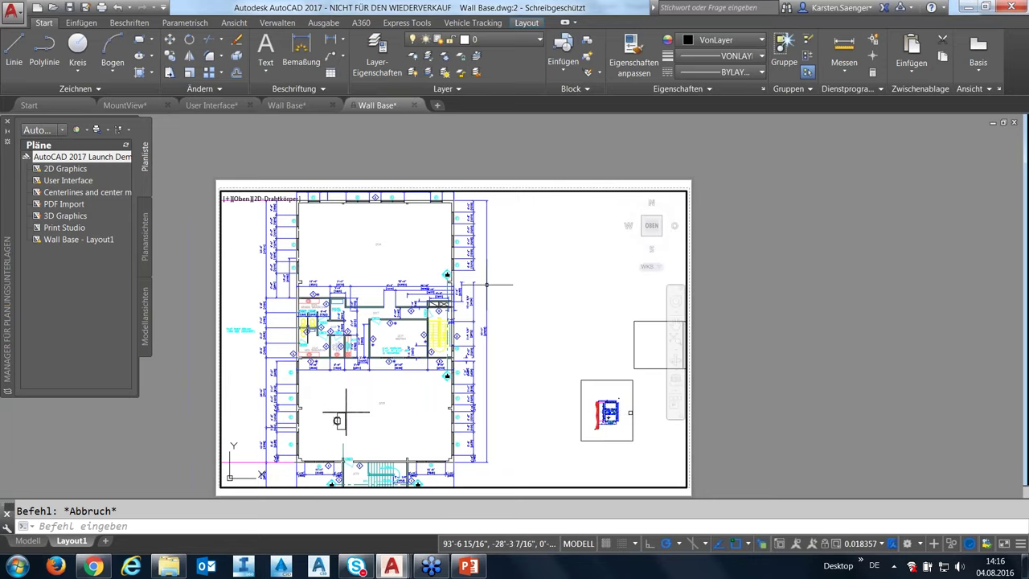
{"action": "scroll", "coordinate": [476, 357], "scroll_direction": "down", "scroll_amount": 2}
{"action": "scroll", "coordinate": [476, 357], "scroll_direction": "up", "scroll_amount": 2}
{"action": "scroll", "coordinate": [474, 348], "scroll_direction": "down", "scroll_amount": 2}
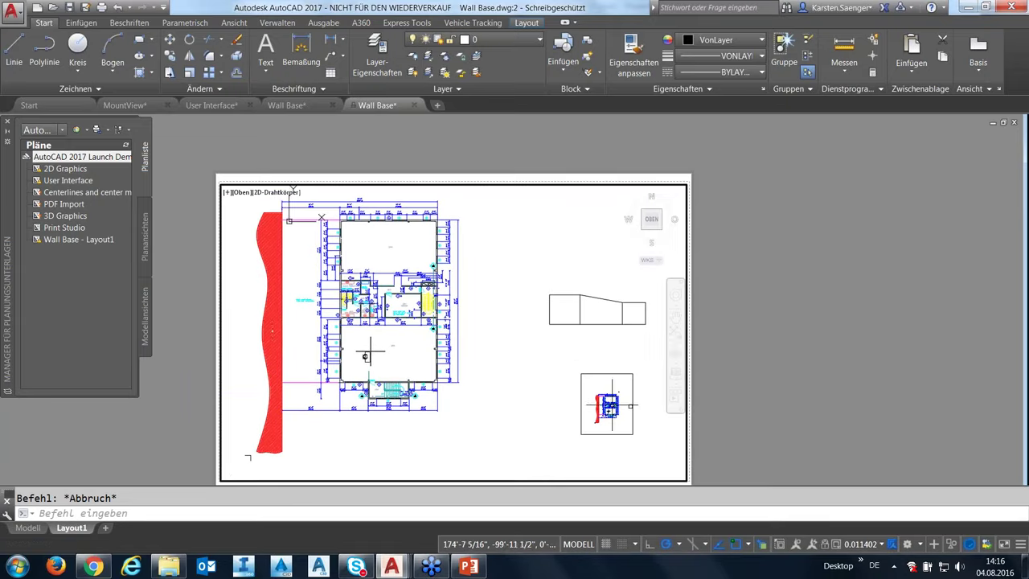
Step: Zoom out and recentre the overview in the small viewport, then return to model space
{"action": "left_click", "coordinate": [607, 406]}
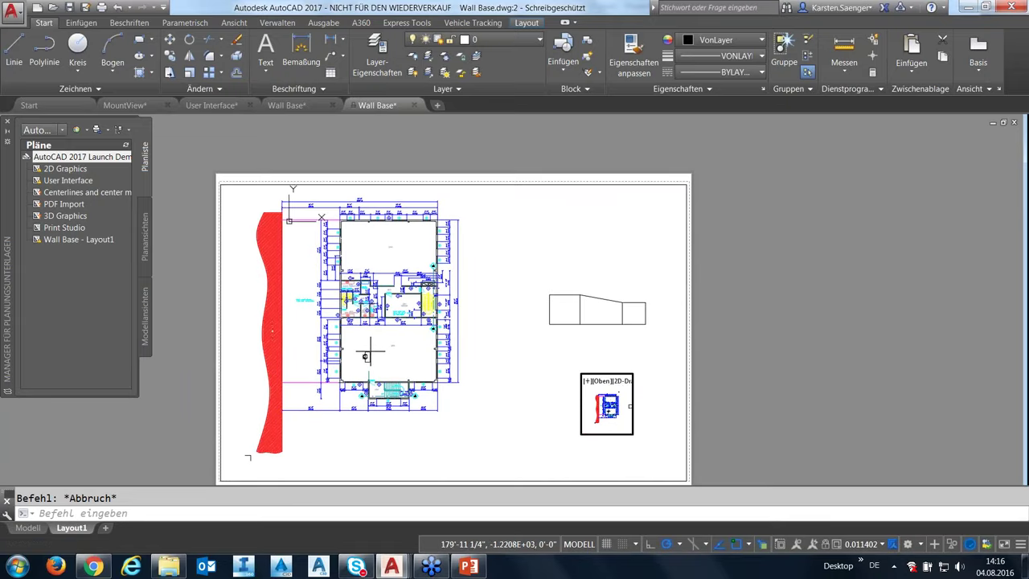
{"action": "scroll", "coordinate": [616, 426], "scroll_direction": "down", "scroll_amount": 3}
{"action": "middle_click_drag", "start_coordinate": [616, 426], "coordinate": [619, 424]}
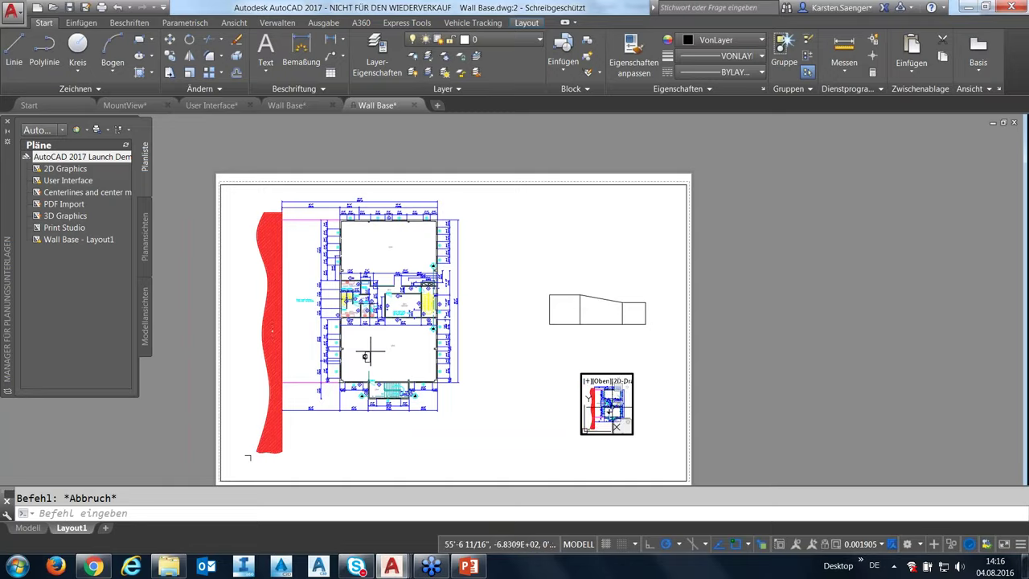
{"action": "scroll", "coordinate": [616, 426], "scroll_direction": "down", "scroll_amount": 2}
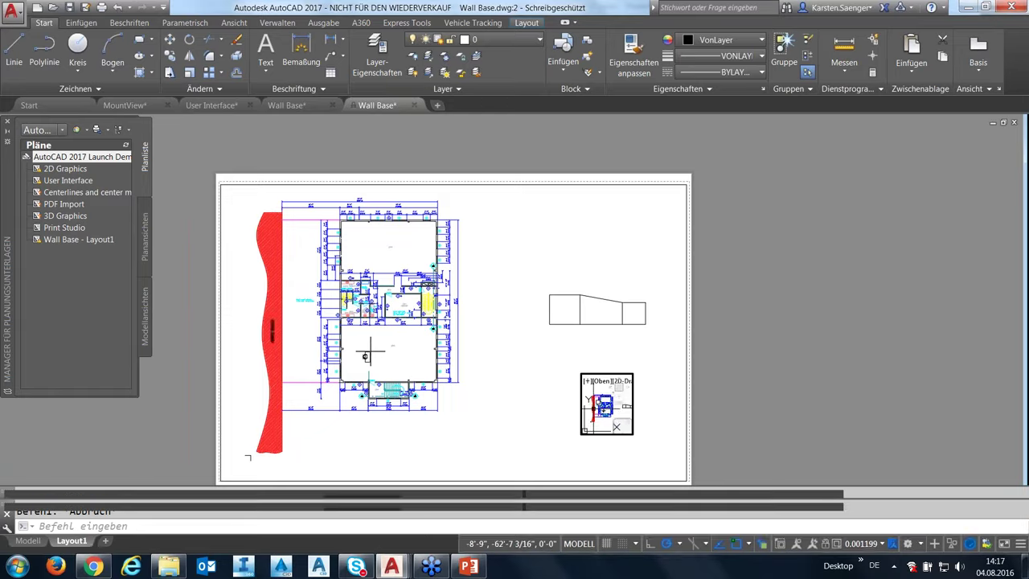
{"action": "middle_click_drag", "start_coordinate": [603, 433], "coordinate": [616, 426]}
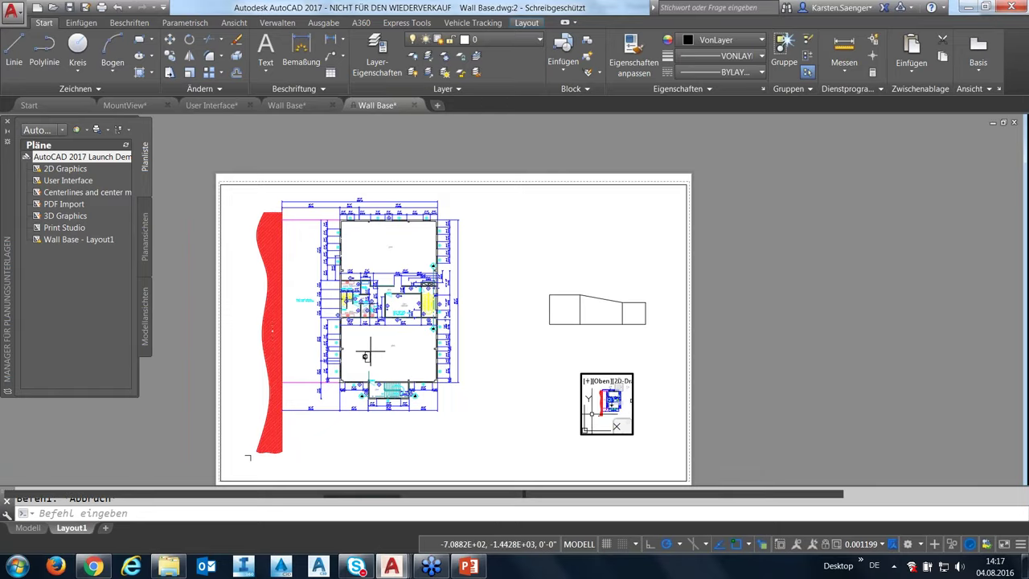
{"action": "left_click", "coordinate": [23, 544]}
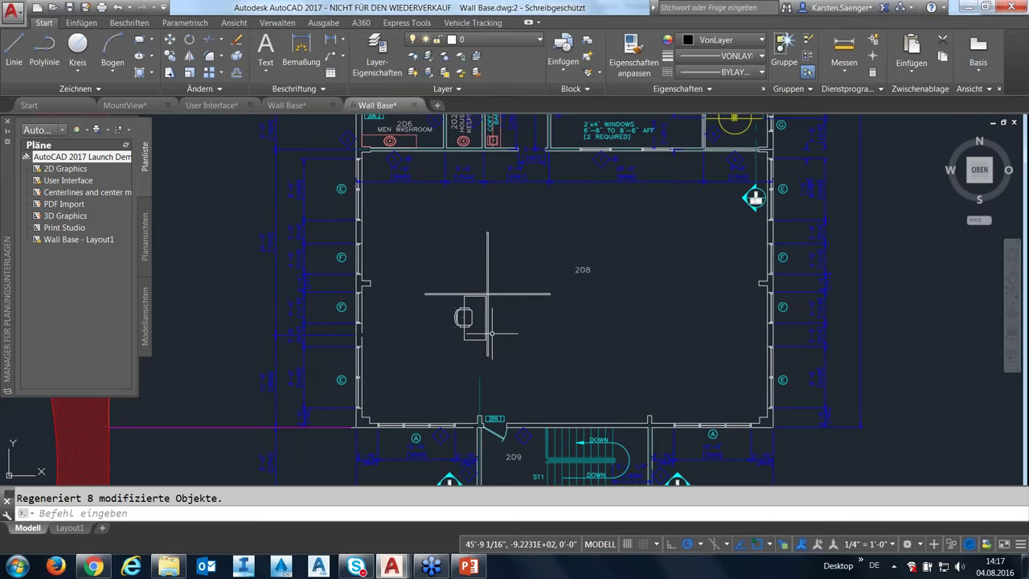
Step: Show the Express Tools ribbon tab with its block, text and modify utilities
{"action": "scroll", "coordinate": [492, 333], "scroll_direction": "up", "scroll_amount": 2}
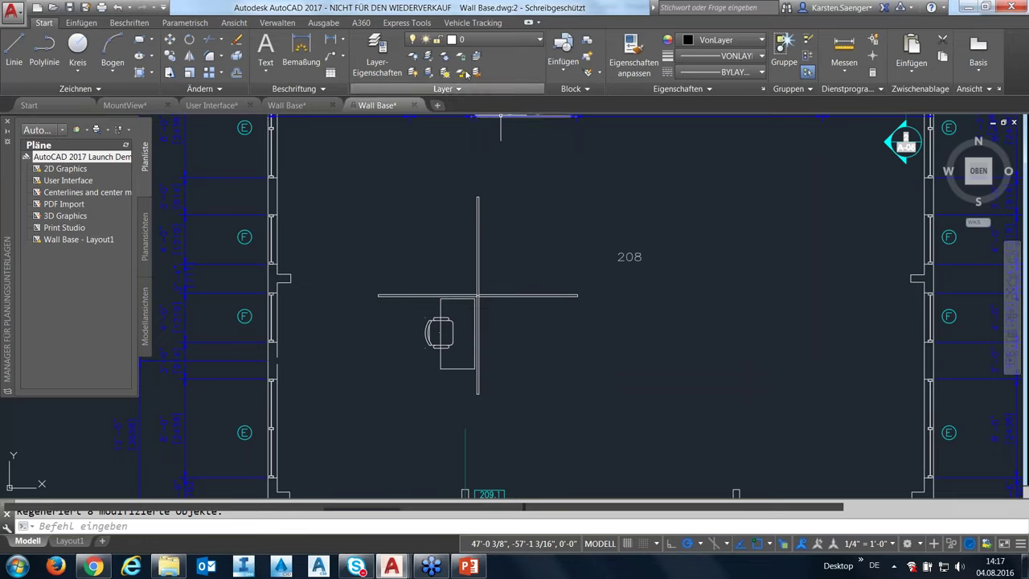
{"action": "left_click", "coordinate": [406, 25]}
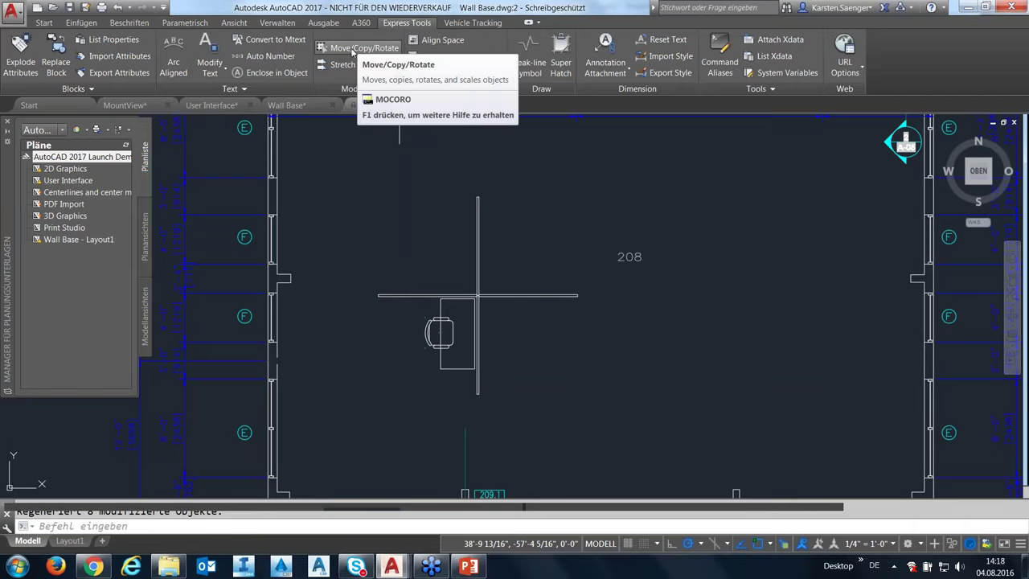
Step: Start Move/Copy/Rotate on the desk and chair beside the cross, with the base point on the desk edge
{"action": "left_click", "coordinate": [352, 50]}
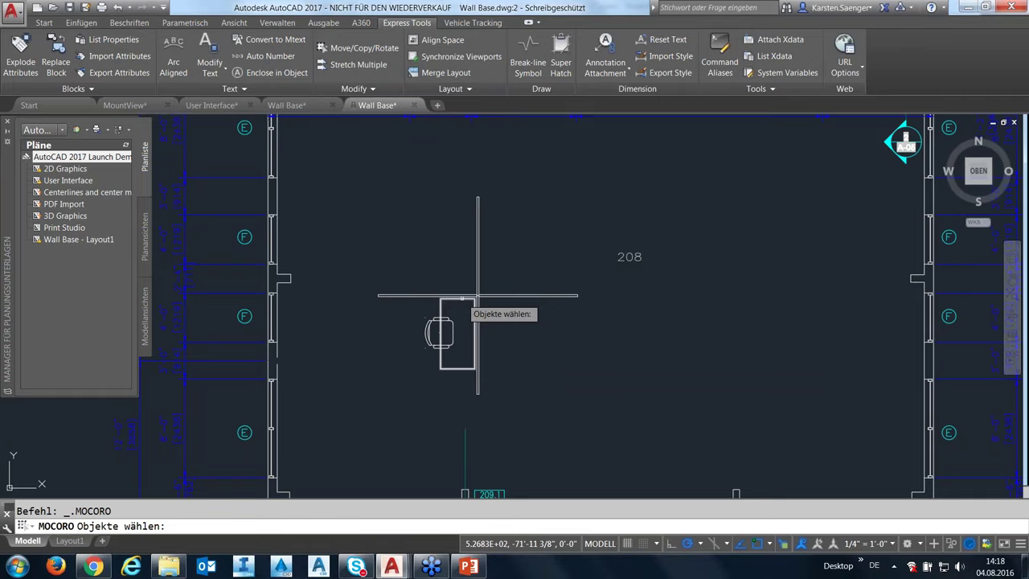
{"action": "left_click", "coordinate": [478, 295]}
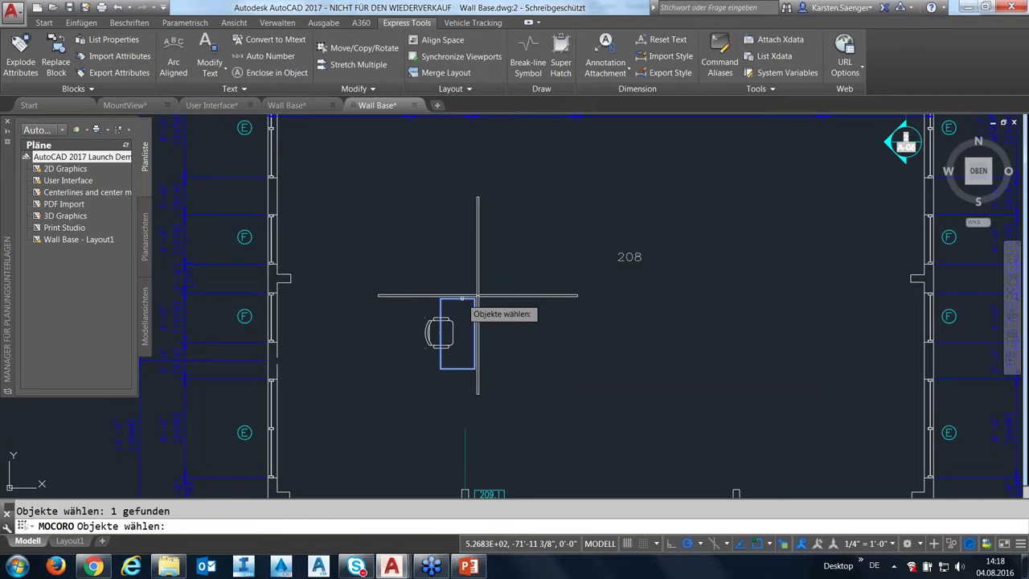
{"action": "left_click", "coordinate": [438, 330]}
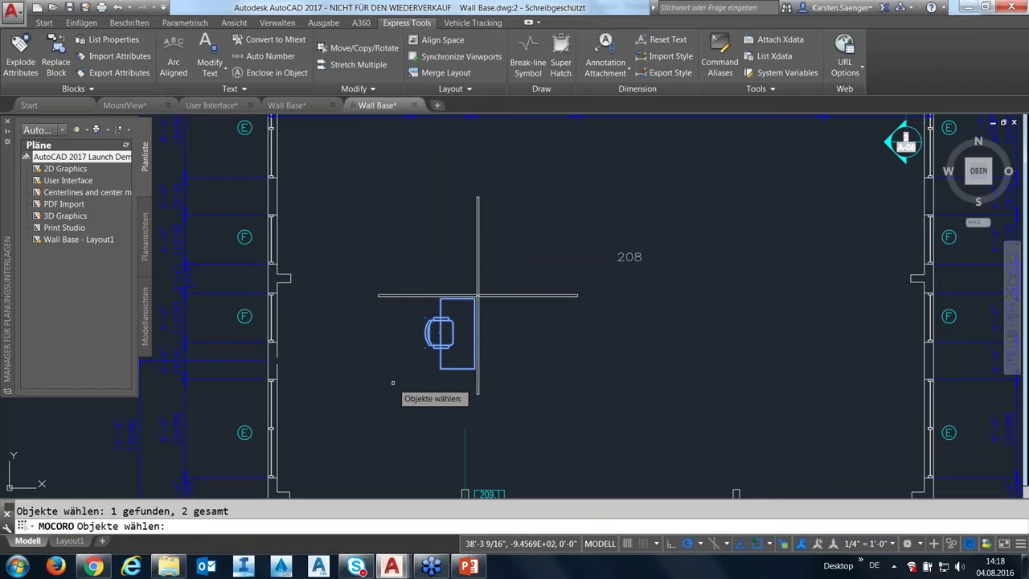
{"action": "key", "text": "Return"}
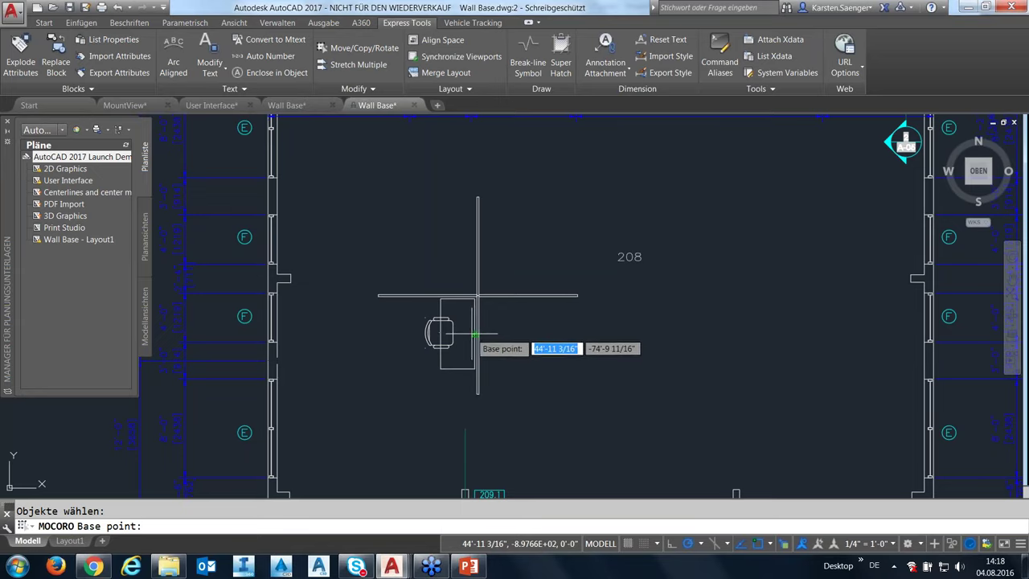
{"action": "left_click", "coordinate": [475, 334]}
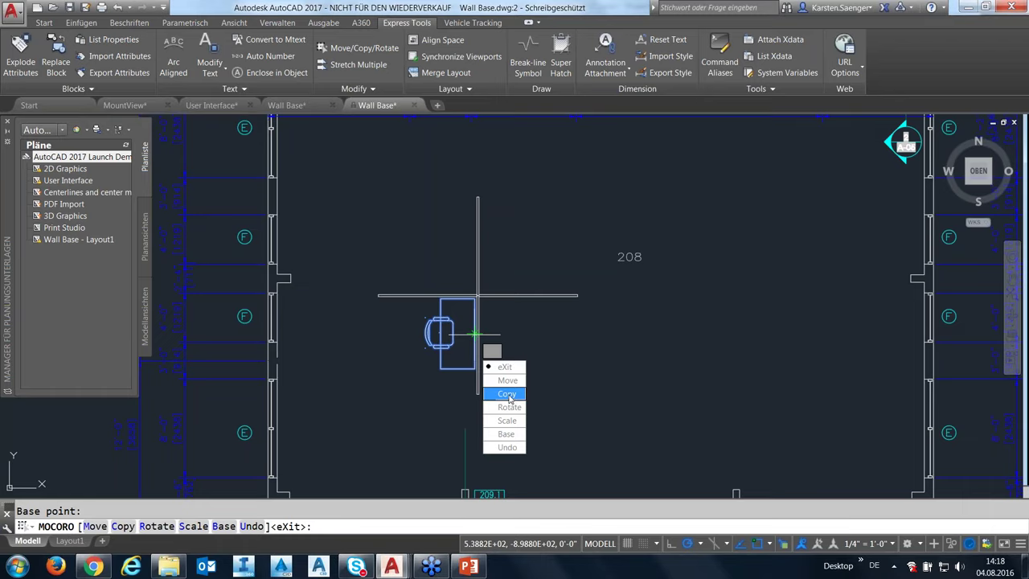
Step: Copy the desk and chair above the cross and rotate the copy 180°
{"action": "left_click", "coordinate": [509, 394]}
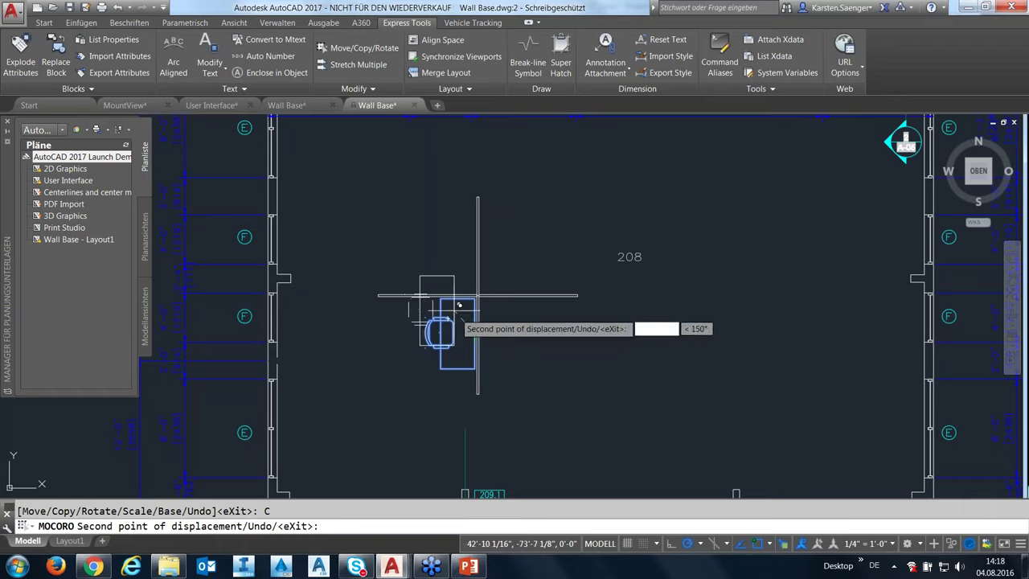
{"action": "left_click", "coordinate": [475, 251]}
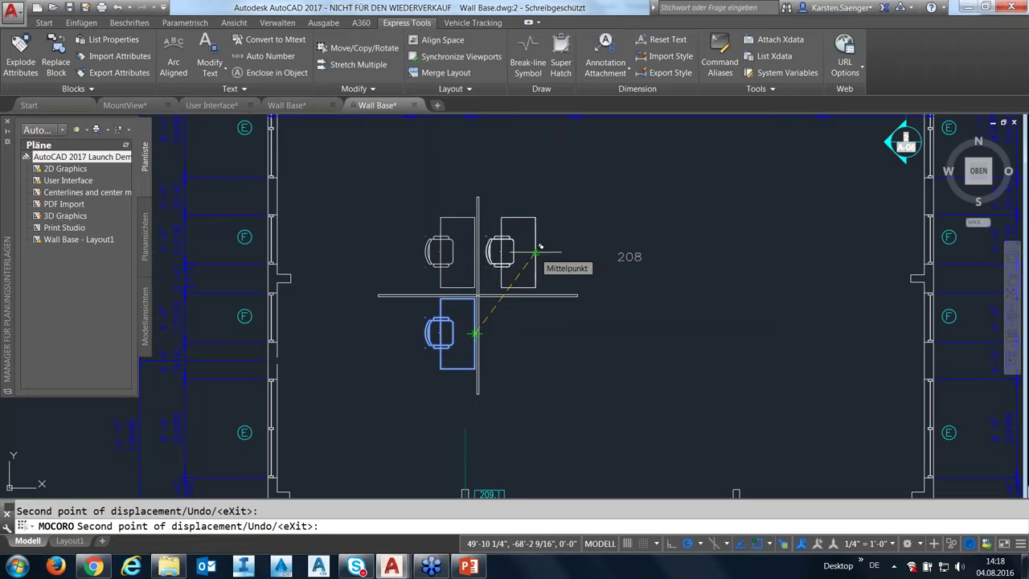
{"action": "right_click", "coordinate": [540, 248]}
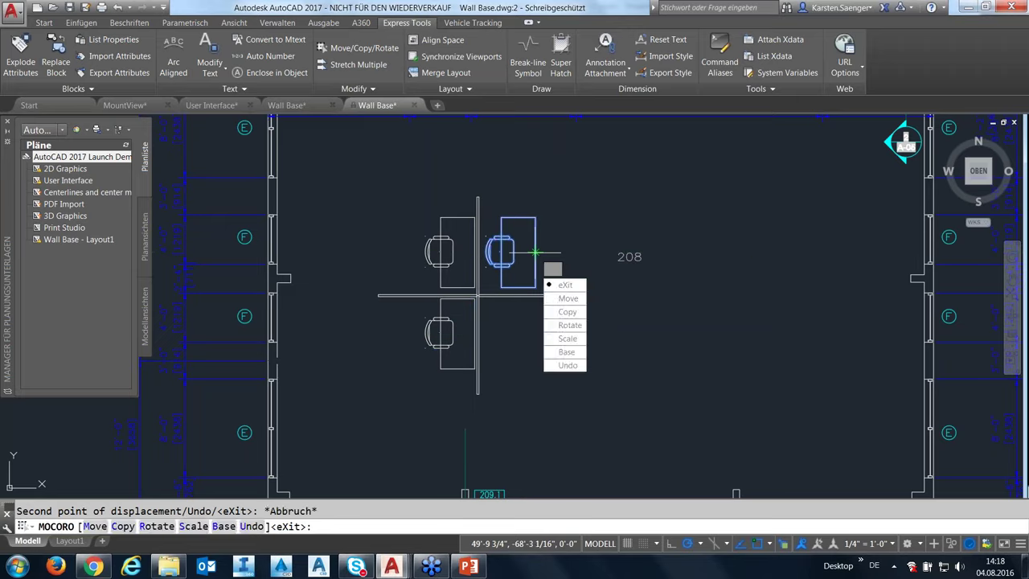
{"action": "left_click", "coordinate": [571, 326]}
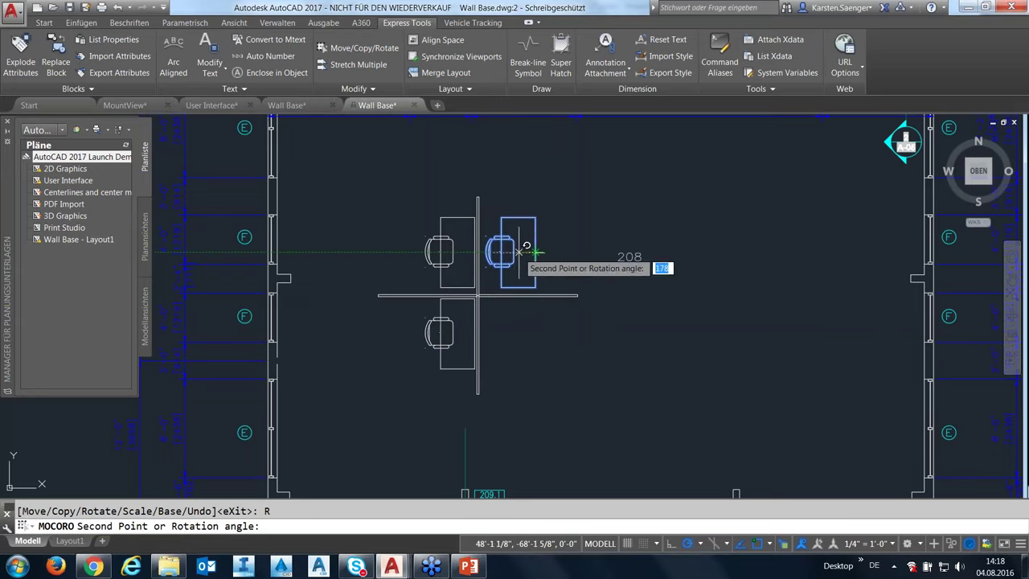
{"action": "right_click", "coordinate": [532, 251]}
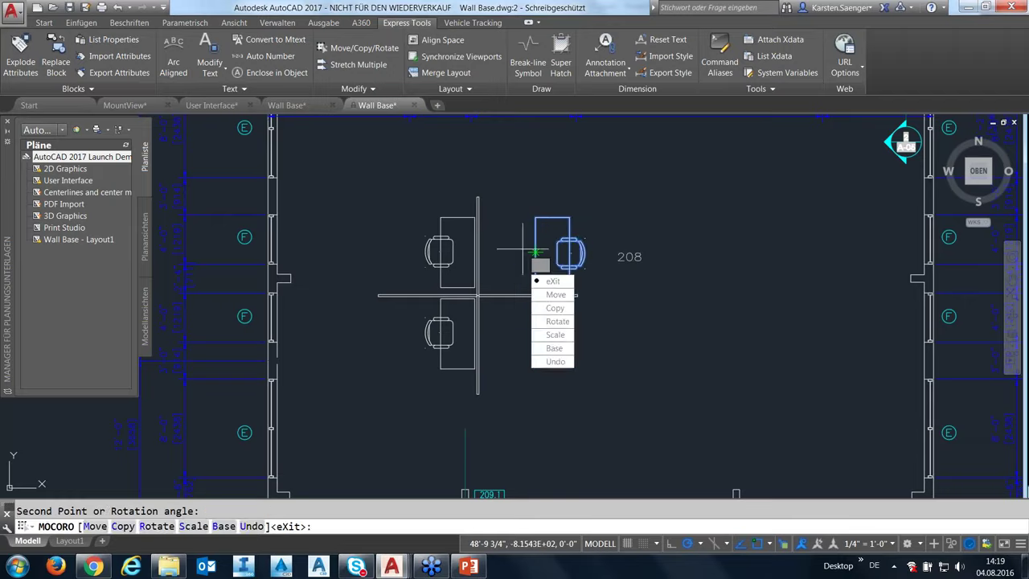
Step: Move the turned desk set right of the cross, copy it into the lower-right quadrant, and exit
{"action": "left_click", "coordinate": [550, 297]}
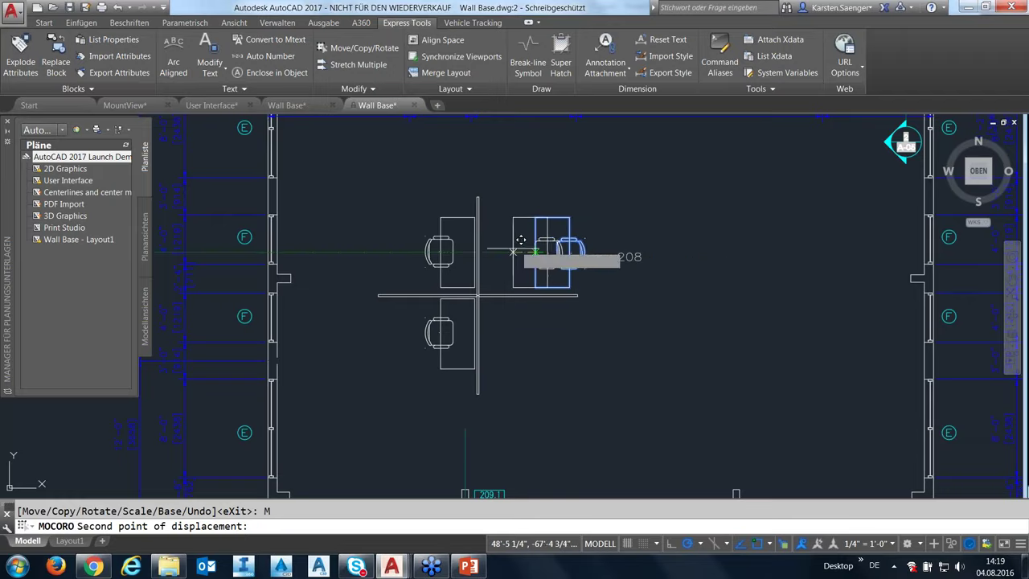
{"action": "left_click", "coordinate": [491, 253]}
{"action": "right_click", "coordinate": [494, 277]}
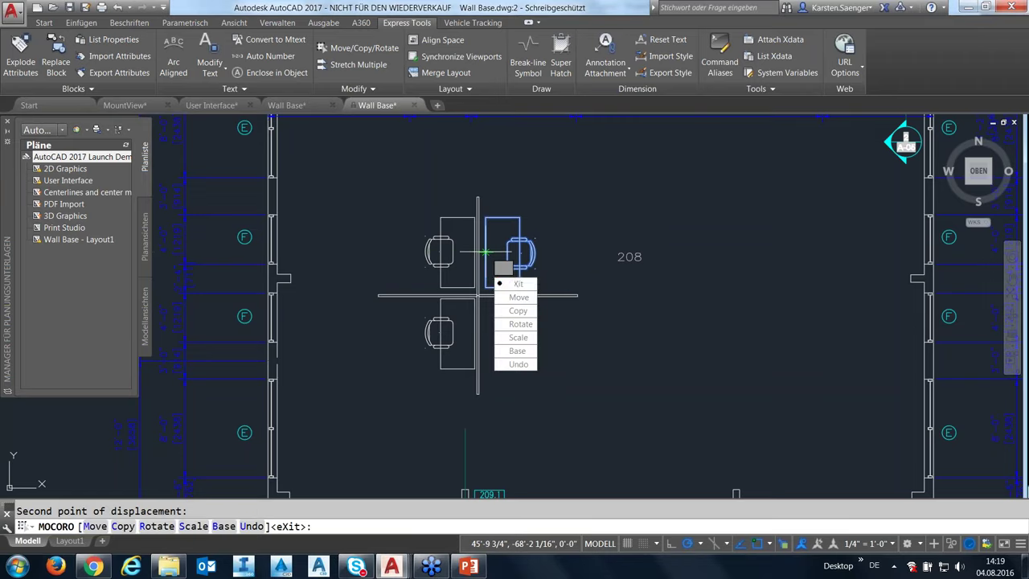
{"action": "left_click", "coordinate": [519, 310]}
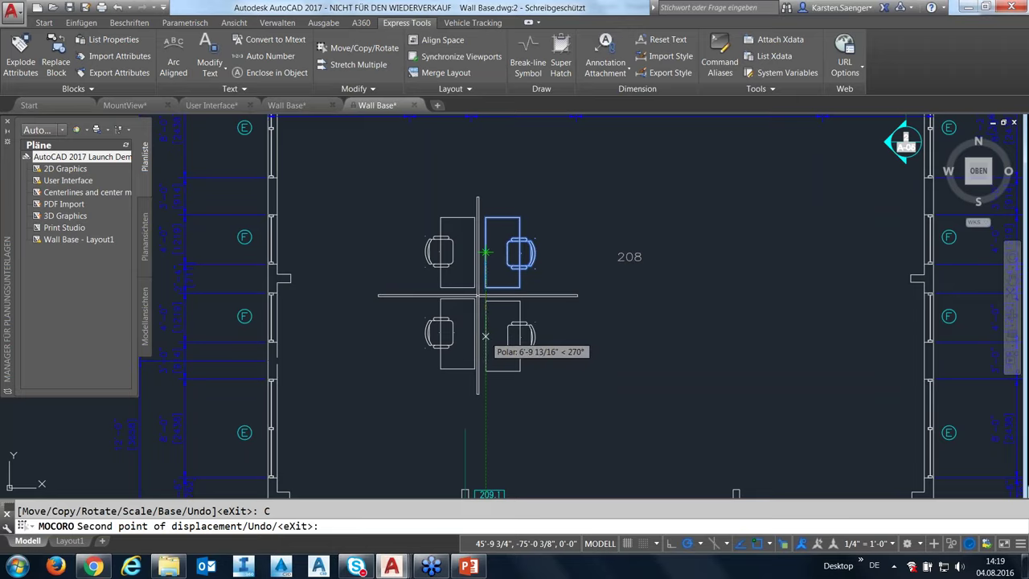
{"action": "left_click", "coordinate": [487, 332]}
{"action": "right_click", "coordinate": [623, 360]}
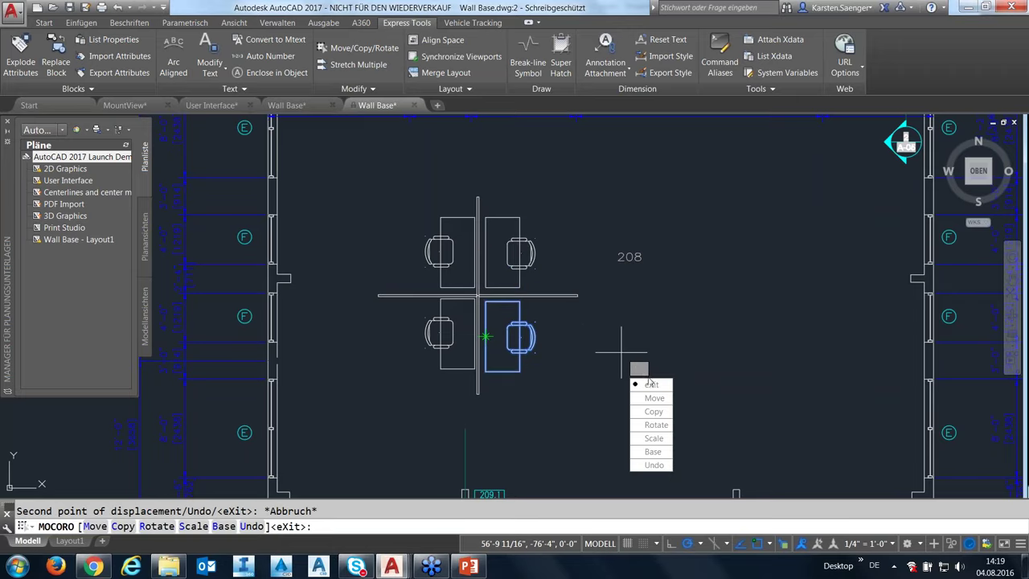
{"action": "left_click", "coordinate": [649, 384]}
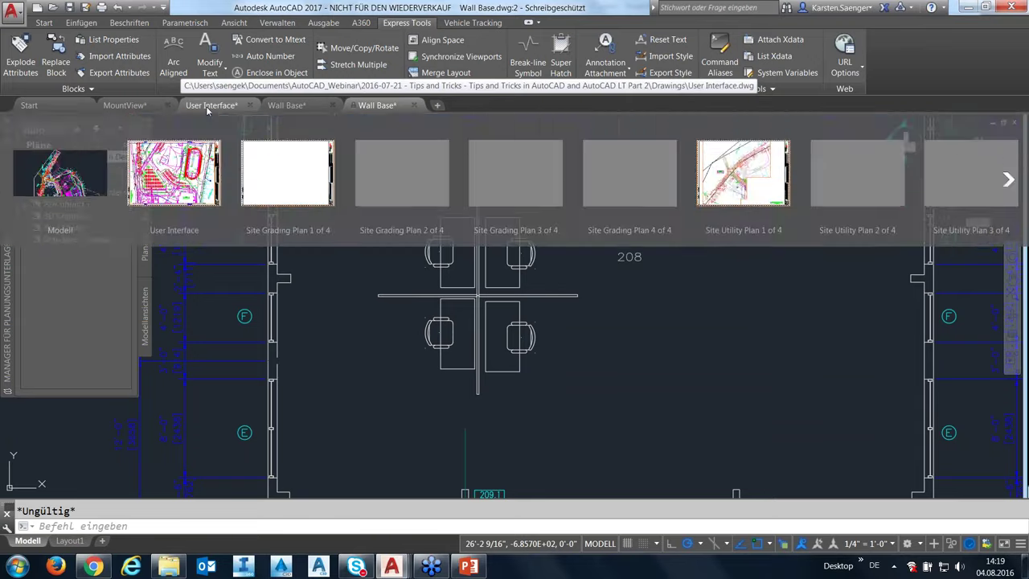
Step: Switch from MountView and Wall Base to the User Interface drawing and show its User Interface layout sheet
{"action": "left_click", "coordinate": [142, 106]}
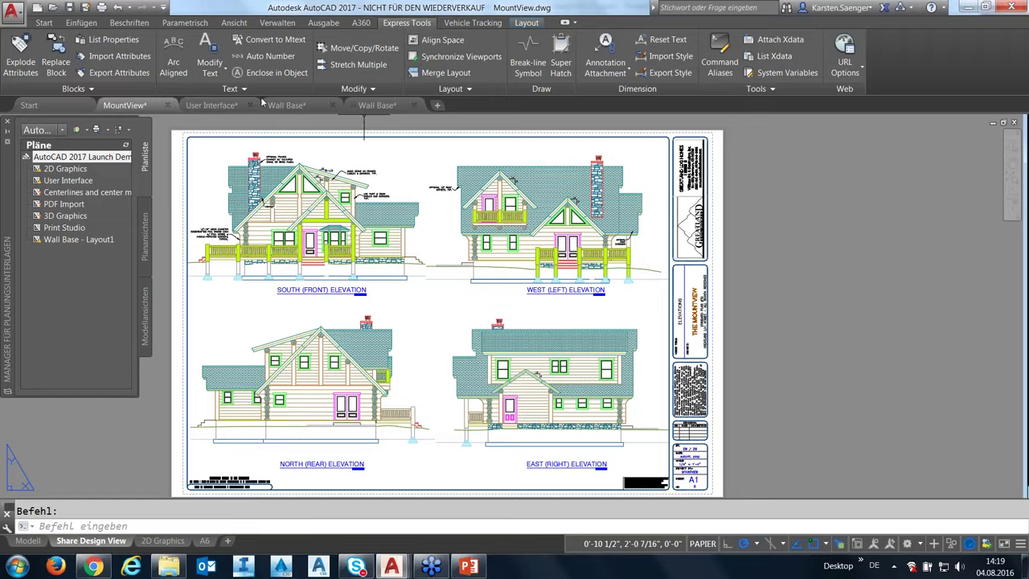
{"action": "left_click", "coordinate": [390, 111]}
{"action": "left_click", "coordinate": [315, 107]}
{"action": "left_click", "coordinate": [230, 105]}
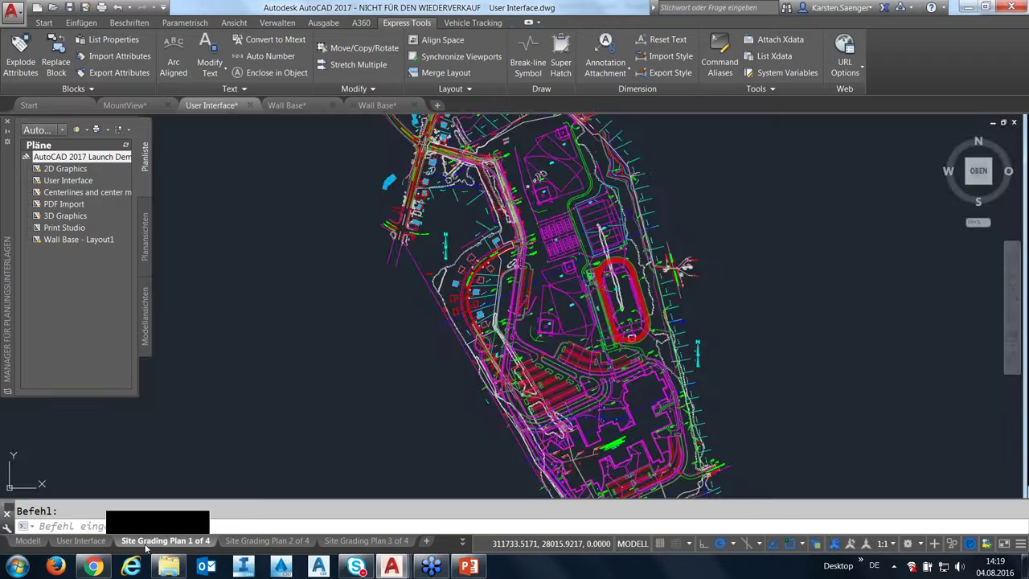
{"action": "left_click", "coordinate": [145, 543]}
{"action": "left_click", "coordinate": [85, 541]}
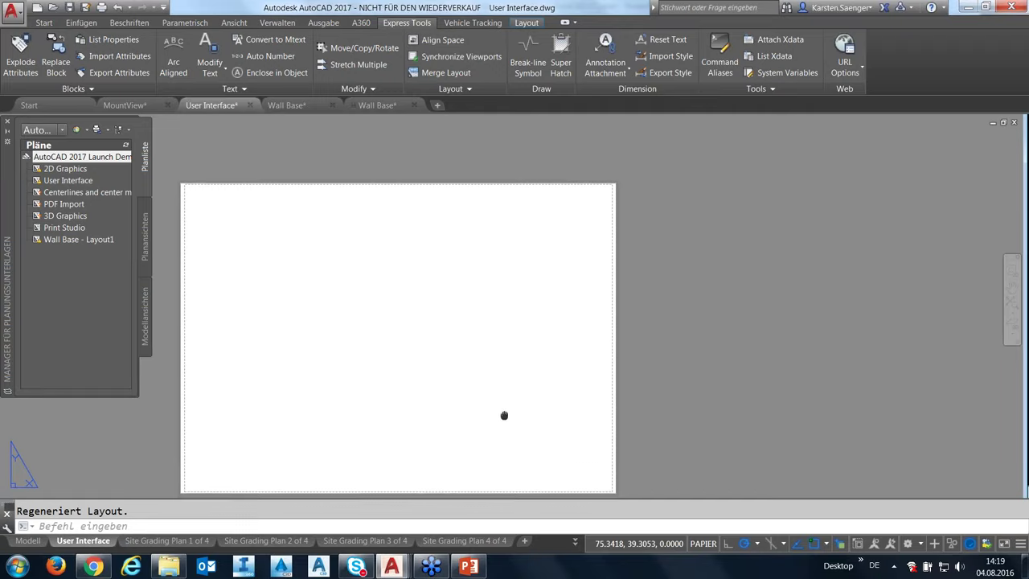
{"action": "middle_click_drag", "start_coordinate": [500, 418], "coordinate": [549, 350]}
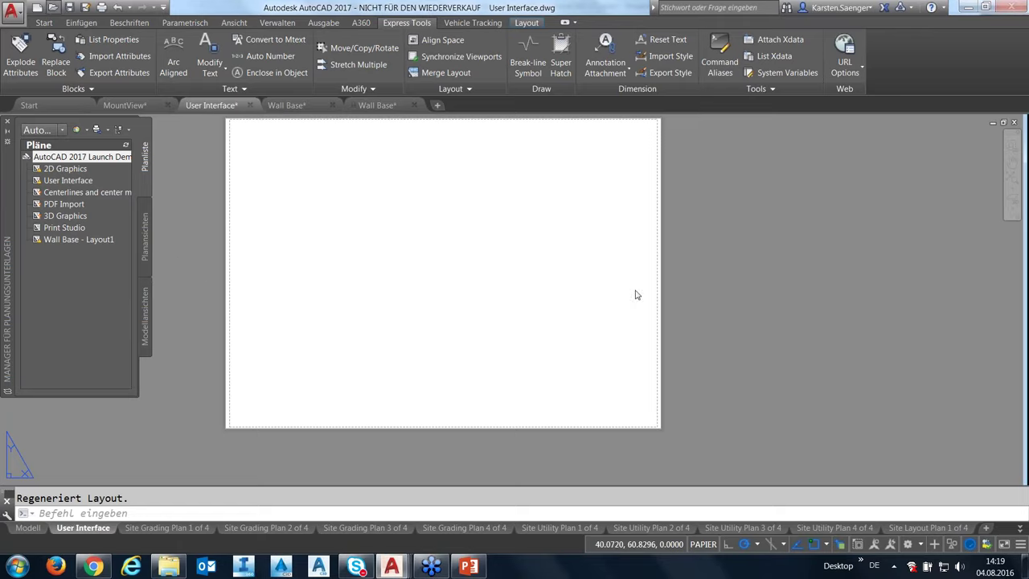
Step: Open MountView.dwg read-only and zoom in on its Main Floor Plan sheet
{"action": "key", "text": "ctrl+o"}
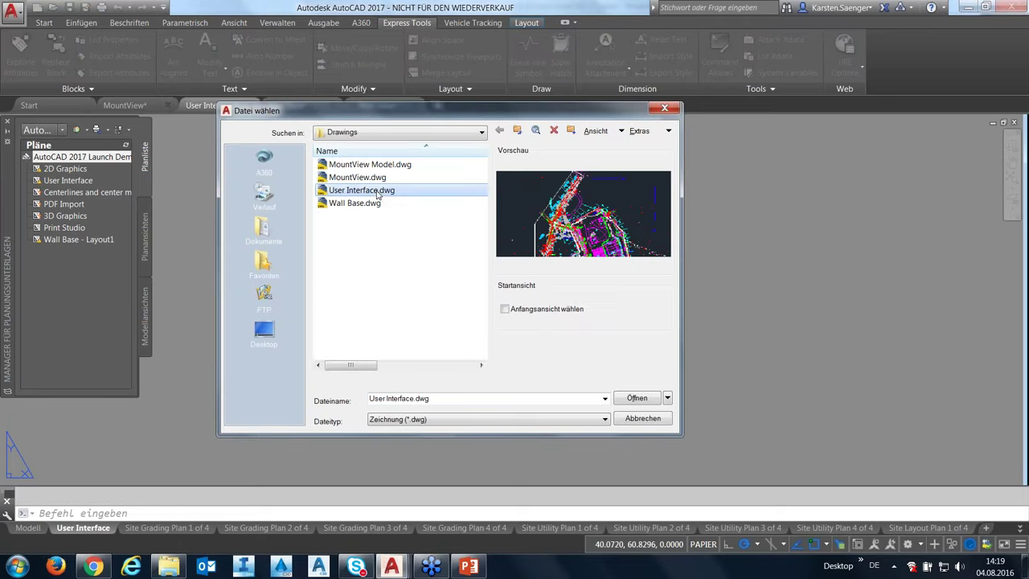
{"action": "left_click", "coordinate": [359, 178]}
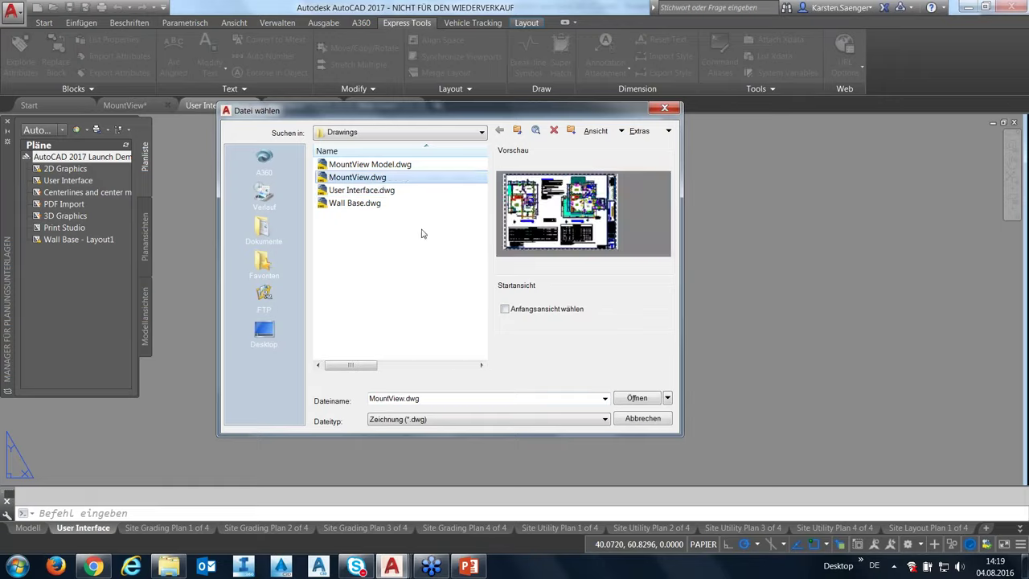
{"action": "left_click", "coordinate": [627, 402]}
{"action": "left_click", "coordinate": [564, 332]}
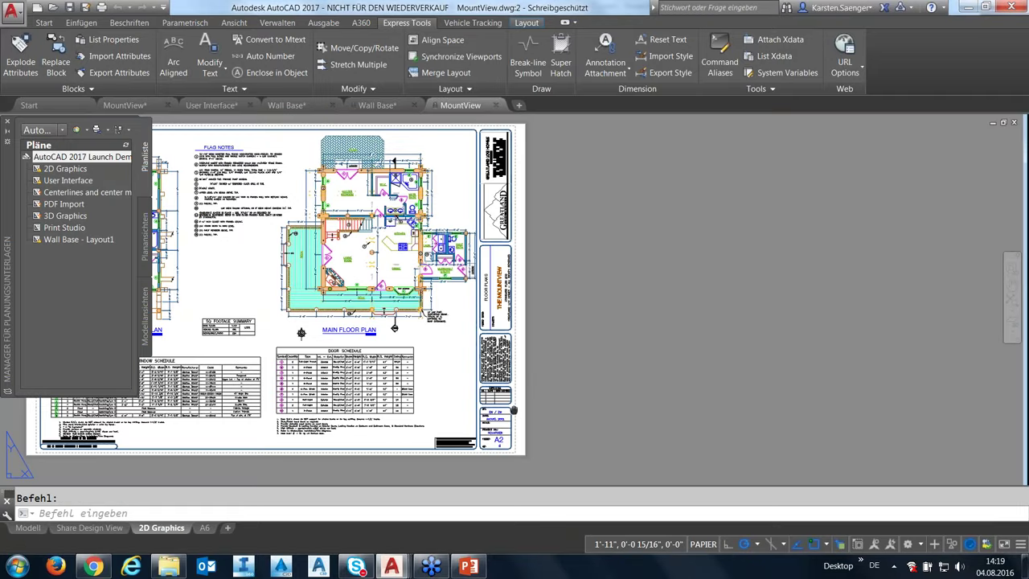
{"action": "scroll", "coordinate": [513, 410], "scroll_direction": "up", "scroll_amount": 2}
{"action": "scroll", "coordinate": [471, 406], "scroll_direction": "up", "scroll_amount": 3}
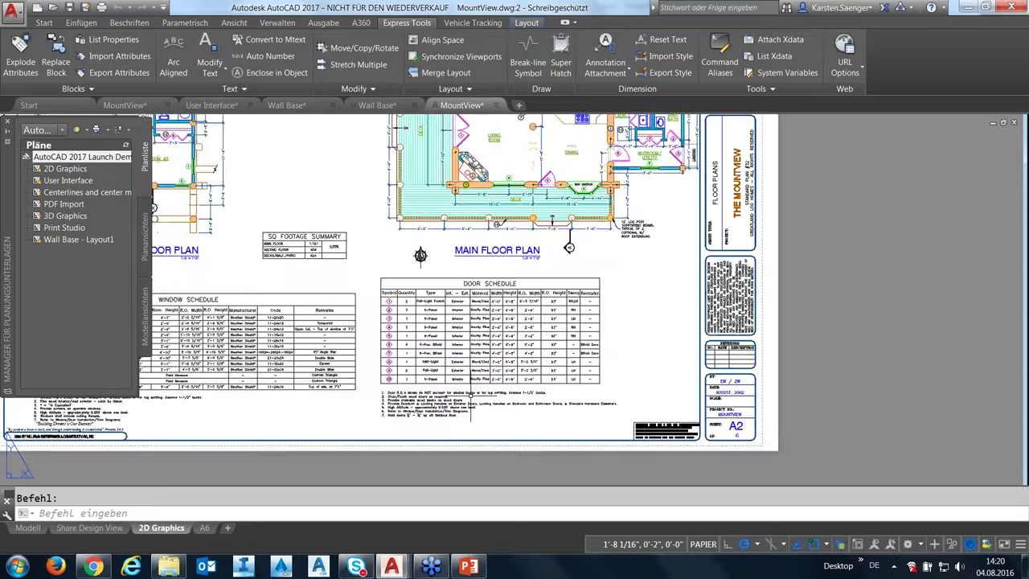
Step: Zoom to the door schedule and select the numbered notes MText beneath it
{"action": "scroll", "coordinate": [471, 406], "scroll_direction": "up", "scroll_amount": 1}
{"action": "scroll", "coordinate": [470, 398], "scroll_direction": "up", "scroll_amount": 1}
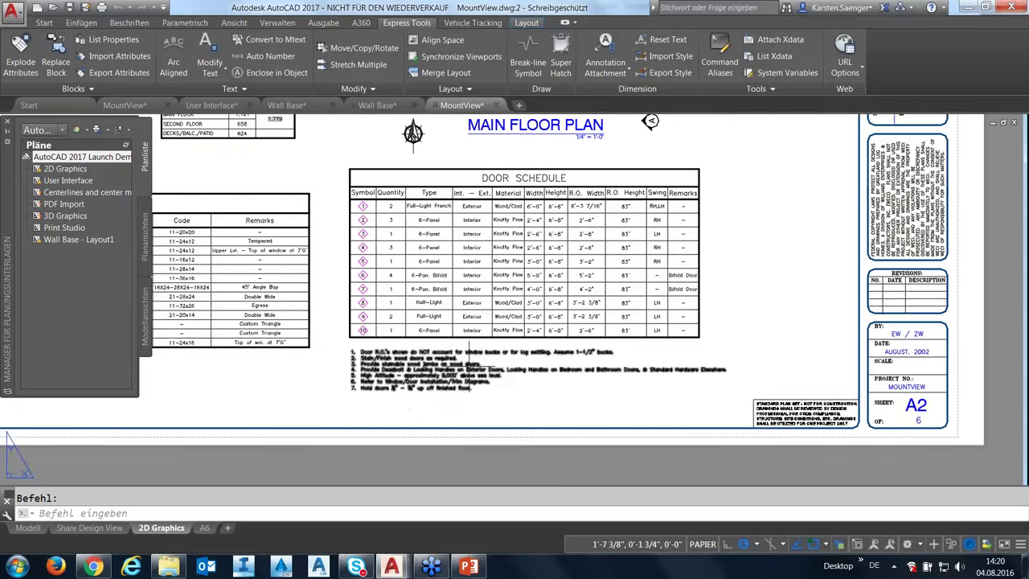
{"action": "scroll", "coordinate": [469, 366], "scroll_direction": "up", "scroll_amount": 2}
{"action": "scroll", "coordinate": [469, 364], "scroll_direction": "up", "scroll_amount": 1}
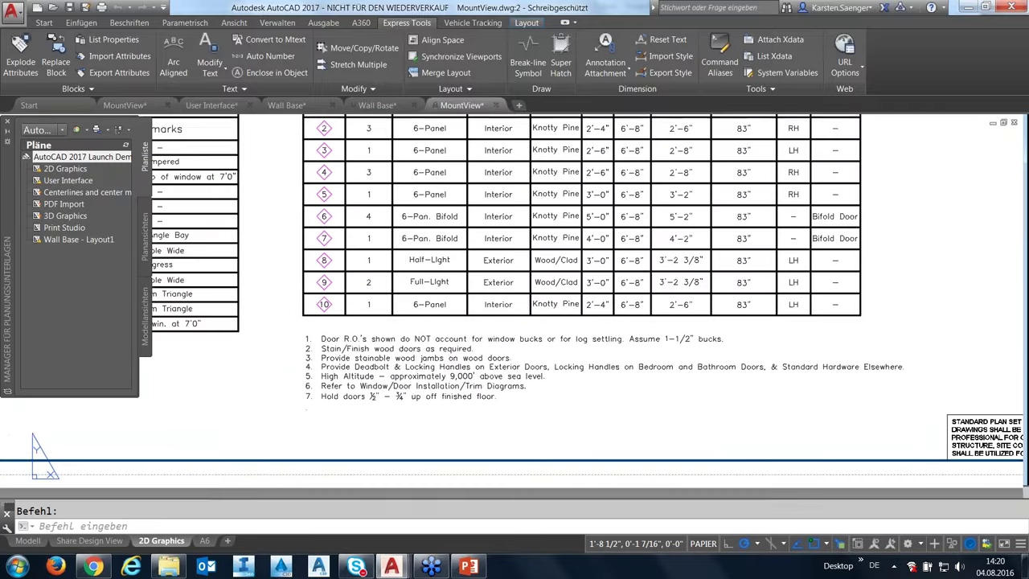
{"action": "scroll", "coordinate": [555, 384], "scroll_direction": "down", "scroll_amount": 1}
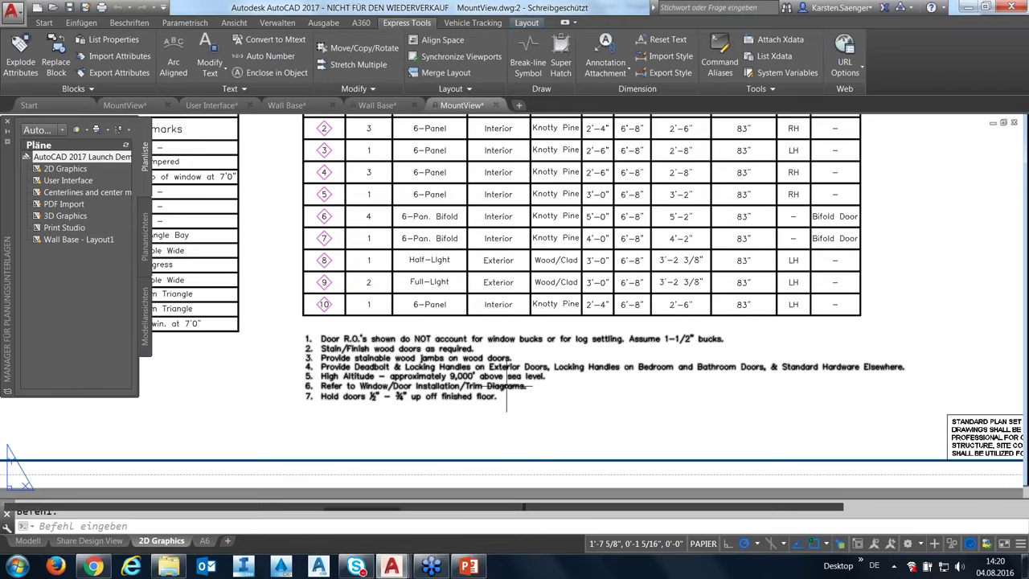
{"action": "left_click", "coordinate": [507, 385]}
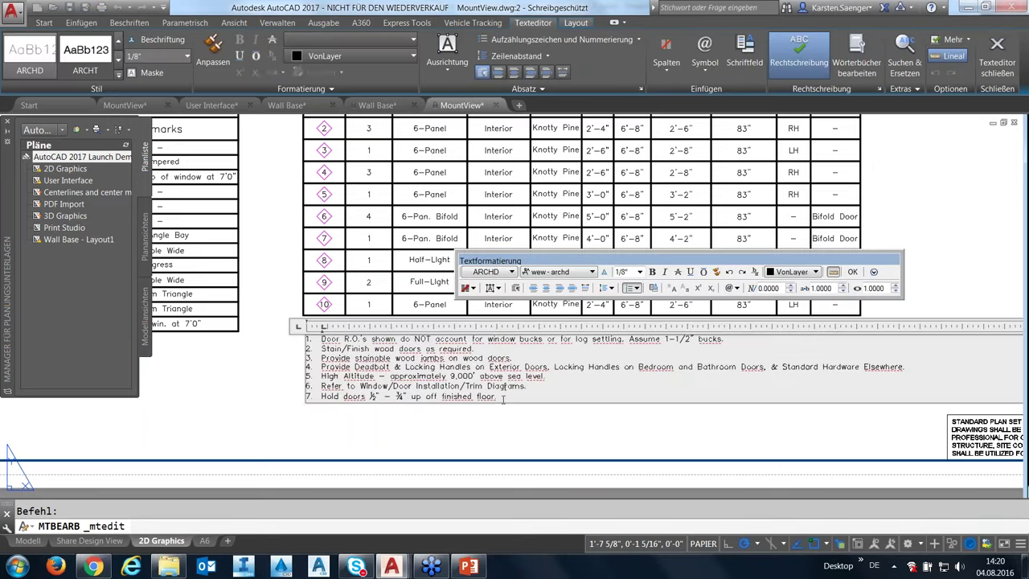
Step: Convert notes 5–7 to uppercase (GROSSBUCHSTABEN) through the editor's Options menu
{"action": "left_click_drag", "start_coordinate": [498, 396], "coordinate": [319, 376]}
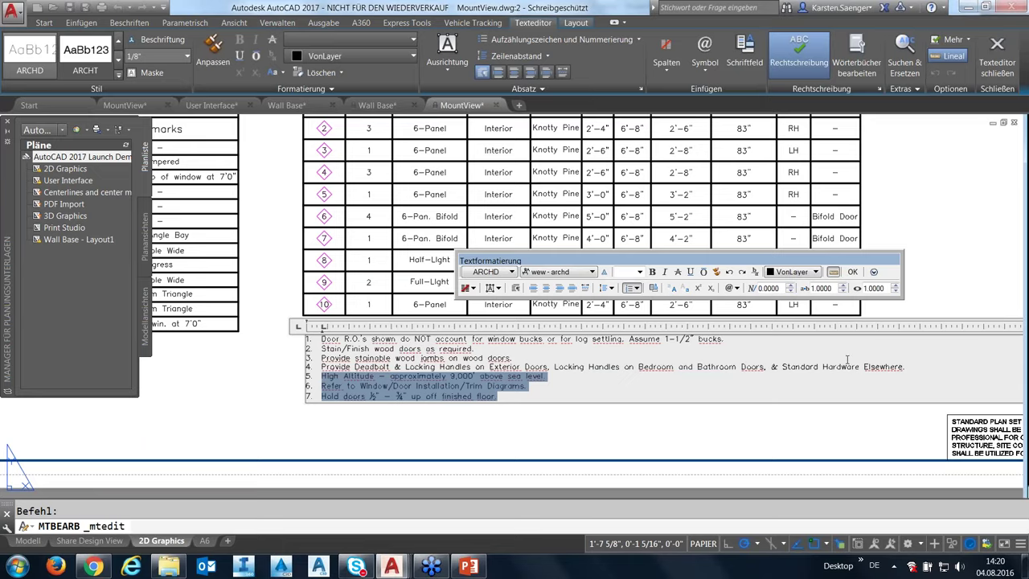
{"action": "left_click", "coordinate": [874, 272]}
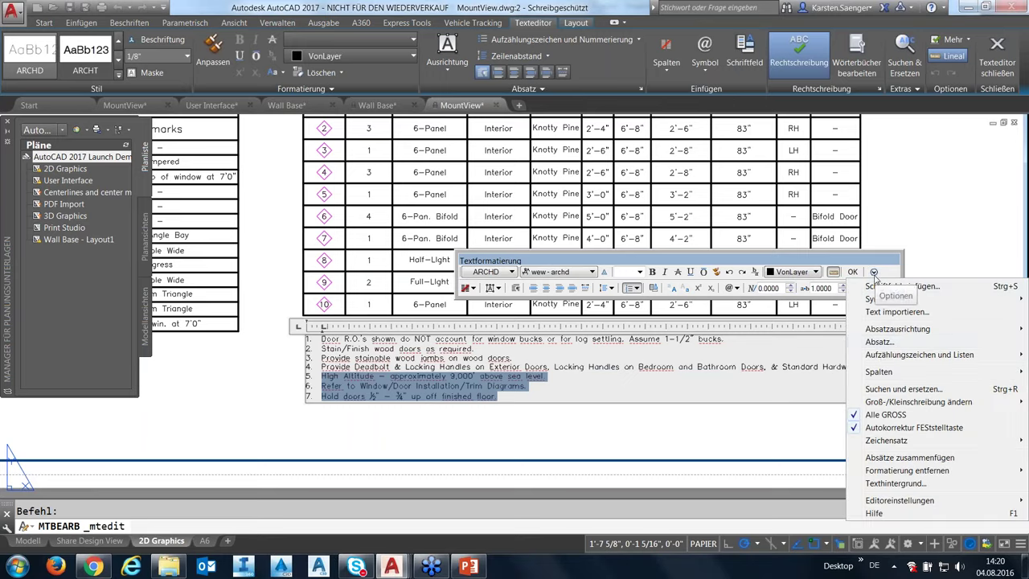
{"action": "mouse_move", "coordinate": [918, 402]}
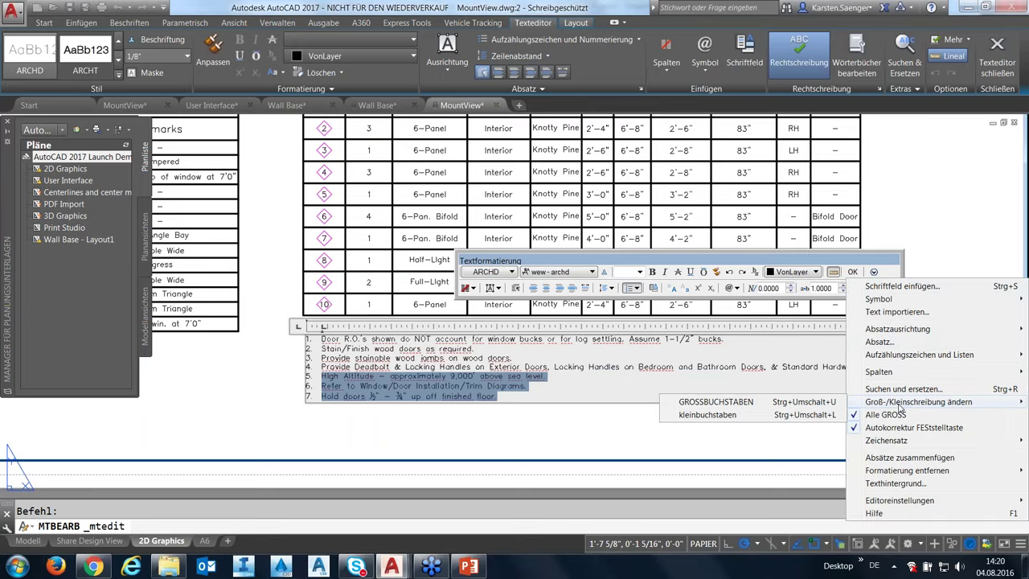
{"action": "left_click", "coordinate": [722, 405]}
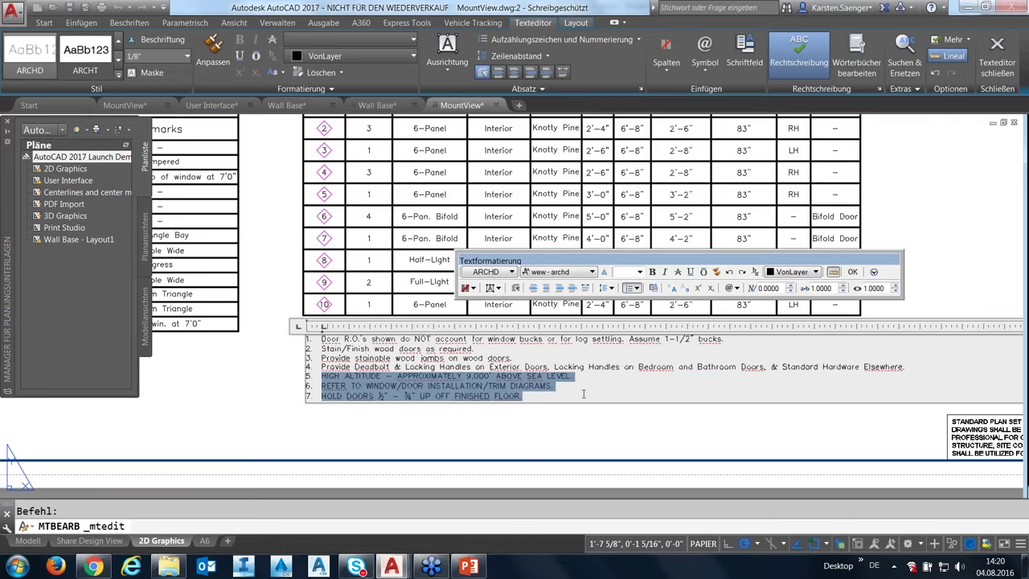
{"action": "left_click", "coordinate": [539, 396]}
Step: Change notes 5–7 to lowercase (kleinbuchstaben) and close the text editor
{"action": "left_click_drag", "start_coordinate": [524, 395], "coordinate": [321, 376]}
{"action": "right_click", "coordinate": [538, 386]}
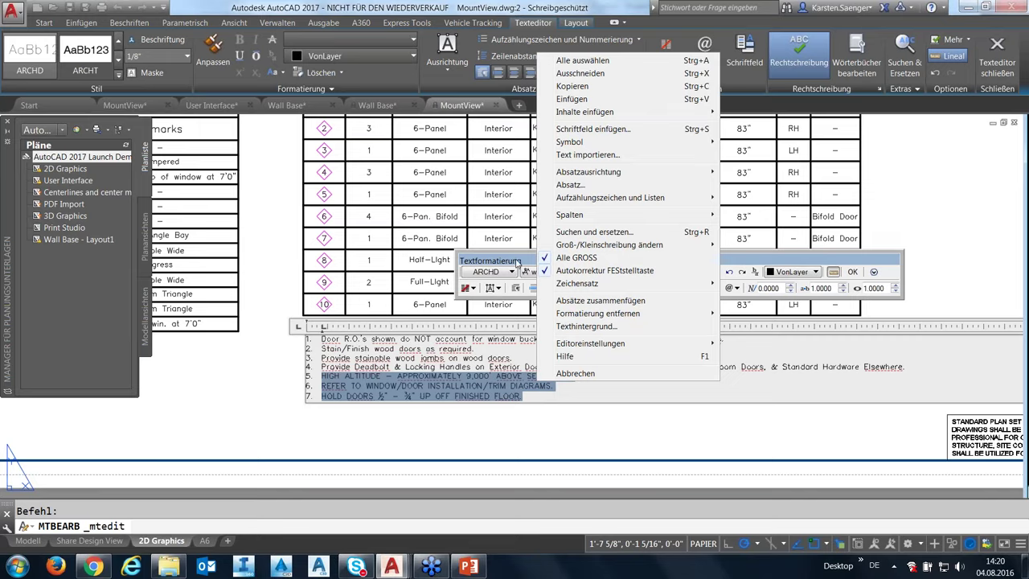
{"action": "mouse_move", "coordinate": [609, 244]}
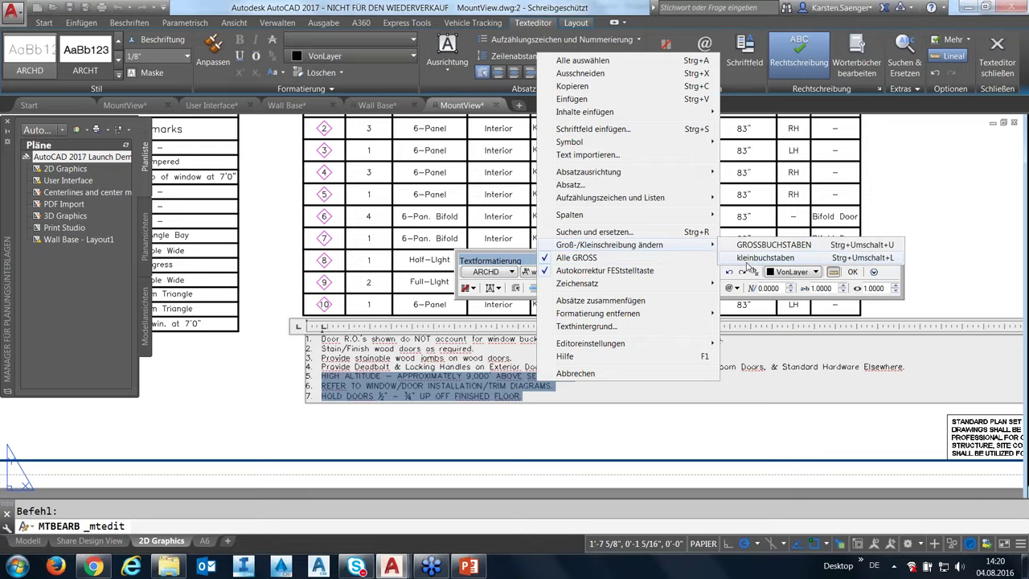
{"action": "left_click", "coordinate": [751, 258]}
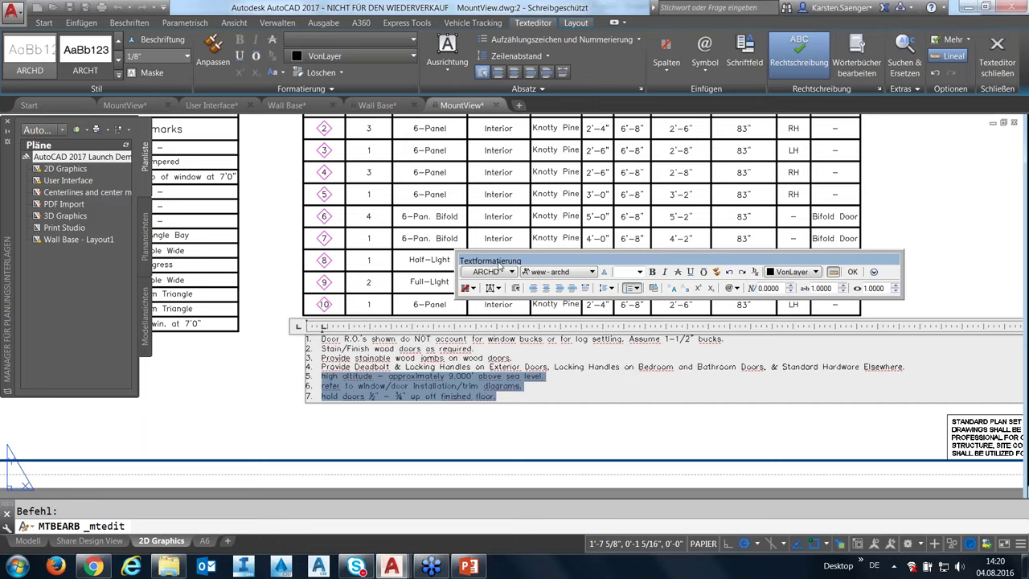
{"action": "left_click_drag", "start_coordinate": [500, 265], "coordinate": [460, 251]}
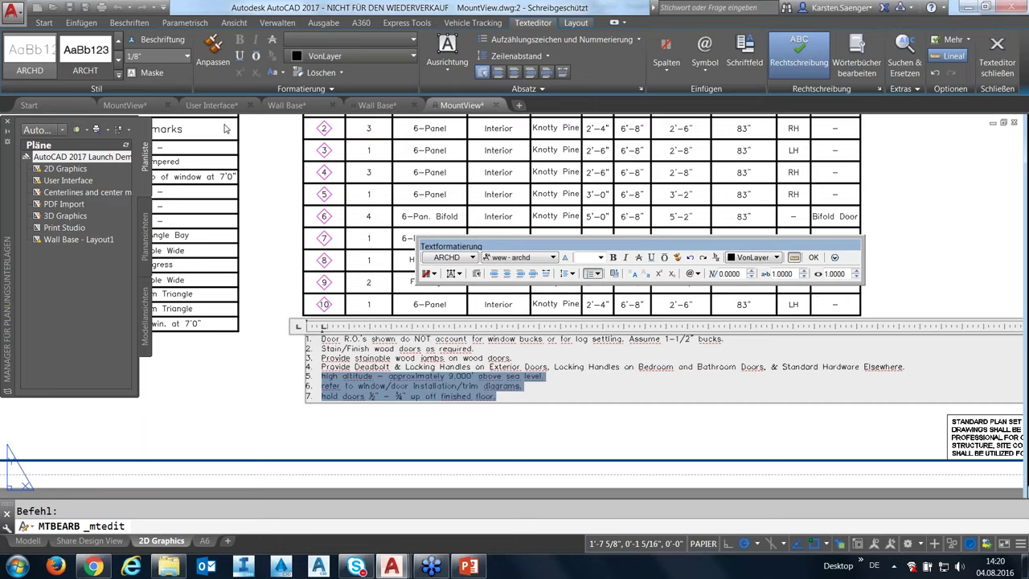
{"action": "left_click", "coordinate": [44, 22]}
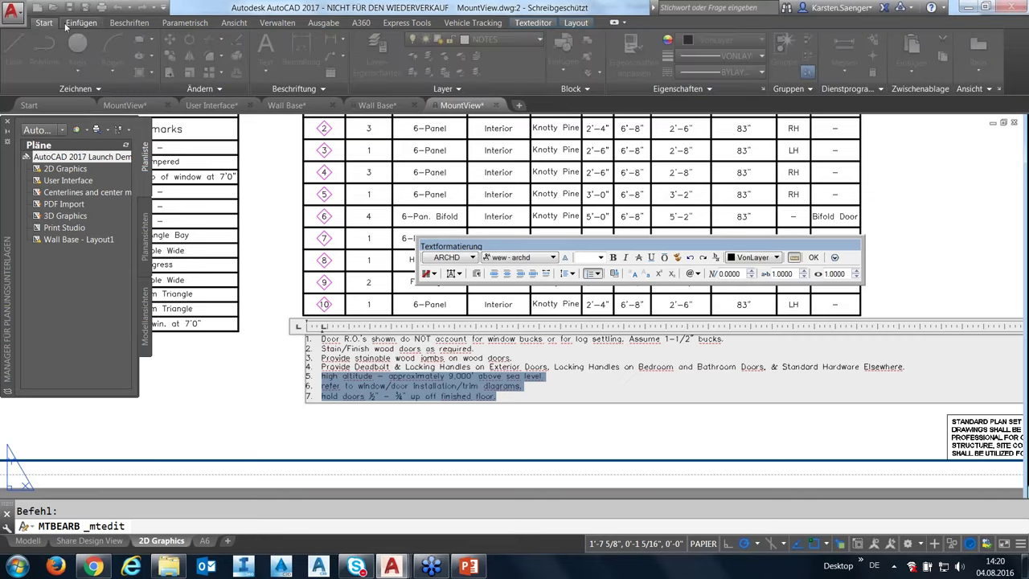
{"action": "left_click", "coordinate": [78, 23]}
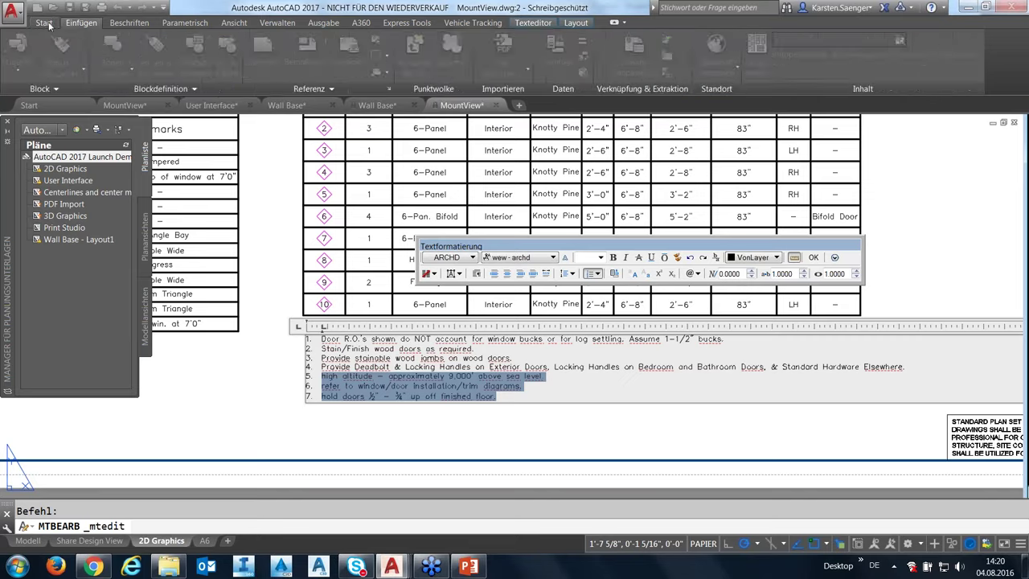
{"action": "left_click", "coordinate": [36, 25]}
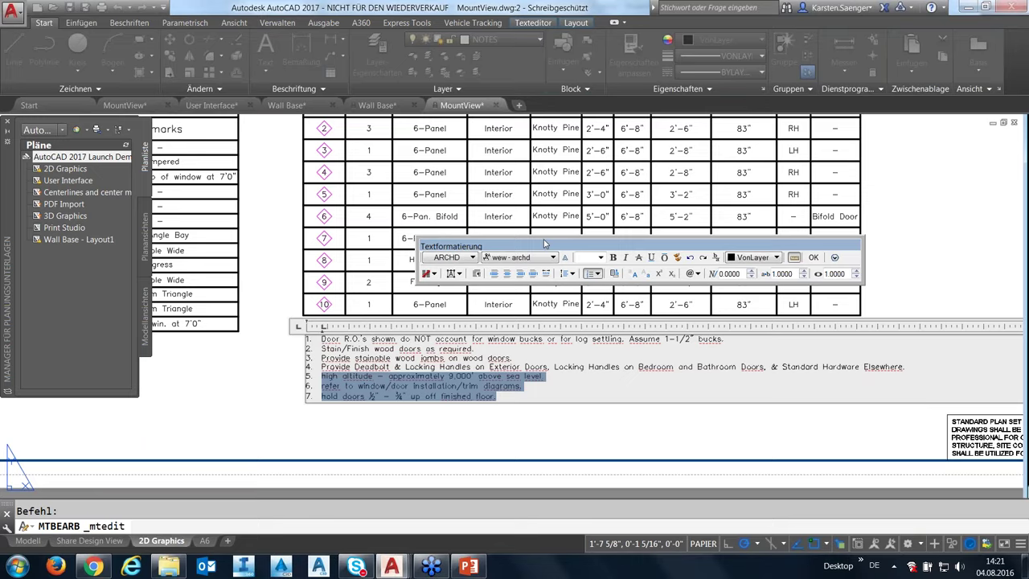
{"action": "left_click", "coordinate": [813, 257]}
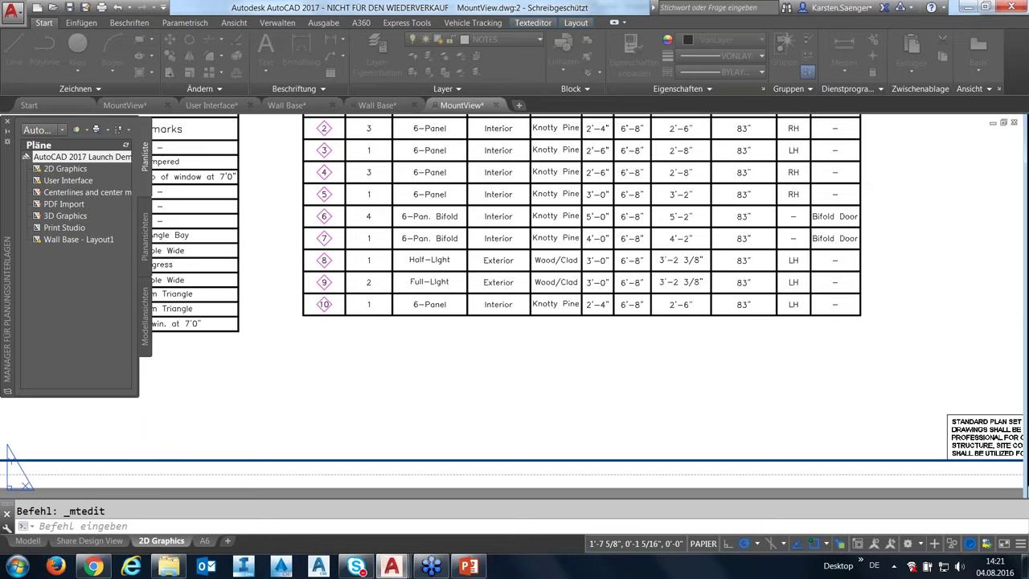
{"action": "left_click", "coordinate": [836, 127]}
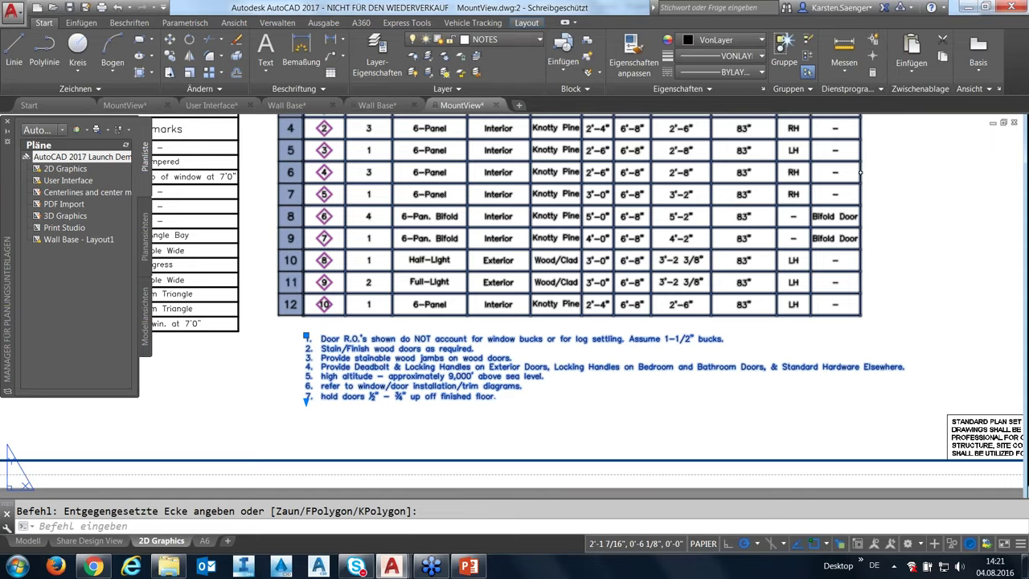
{"action": "left_click", "coordinate": [871, 54]}
{"action": "left_click", "coordinate": [514, 419]}
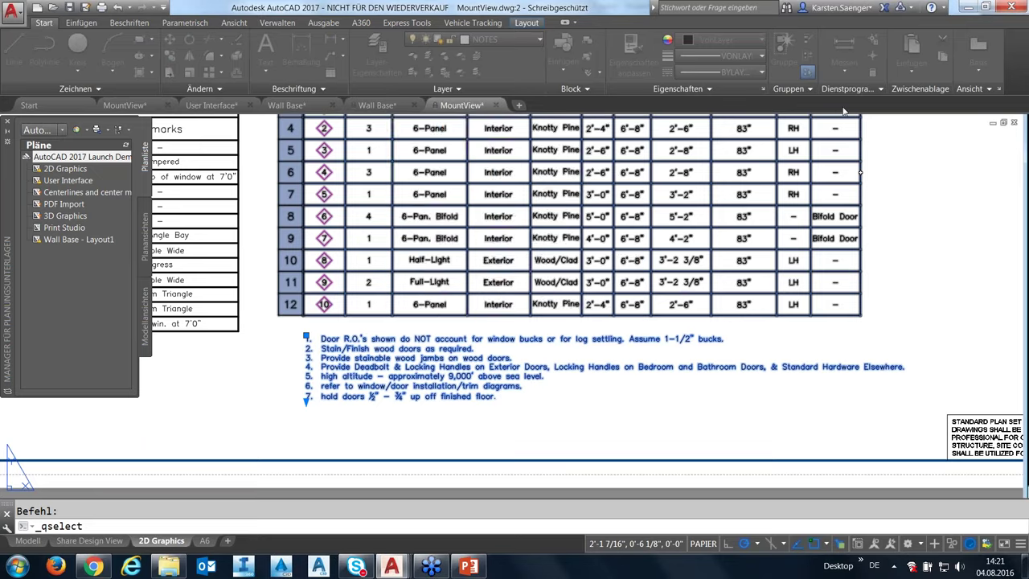
{"action": "left_click", "coordinate": [873, 89]}
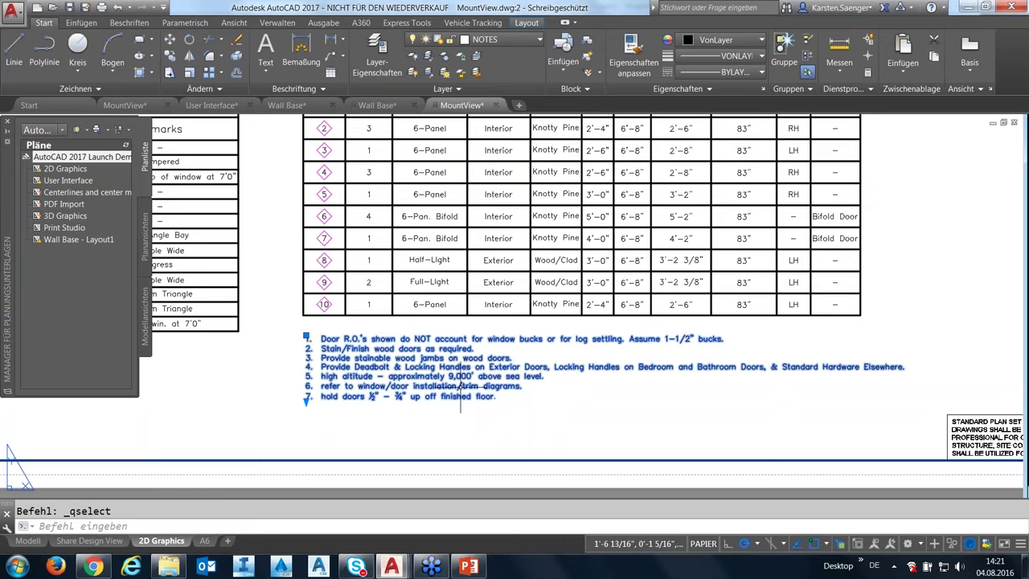
{"action": "double_click", "coordinate": [868, 367]}
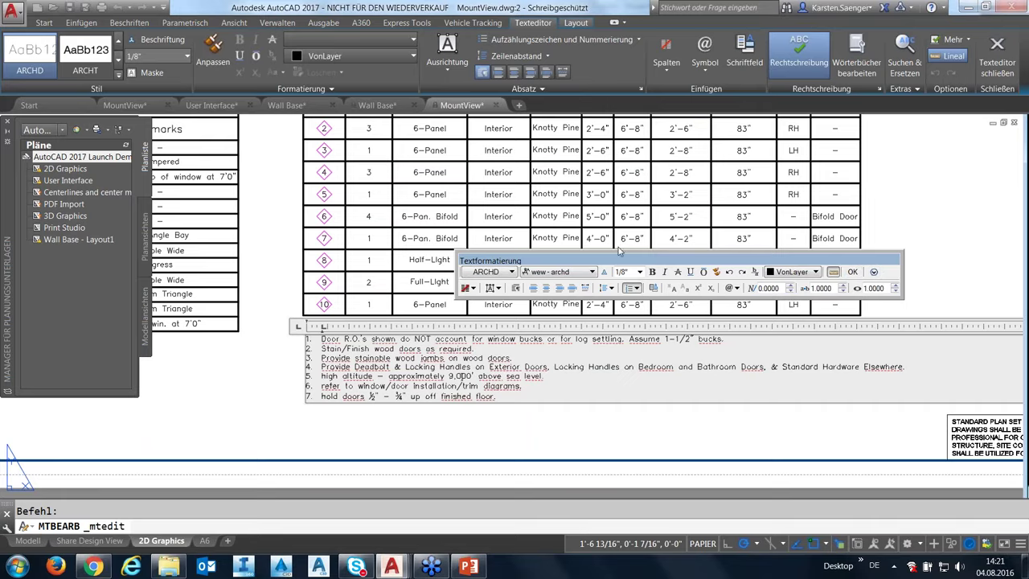
{"action": "left_click", "coordinate": [874, 273]}
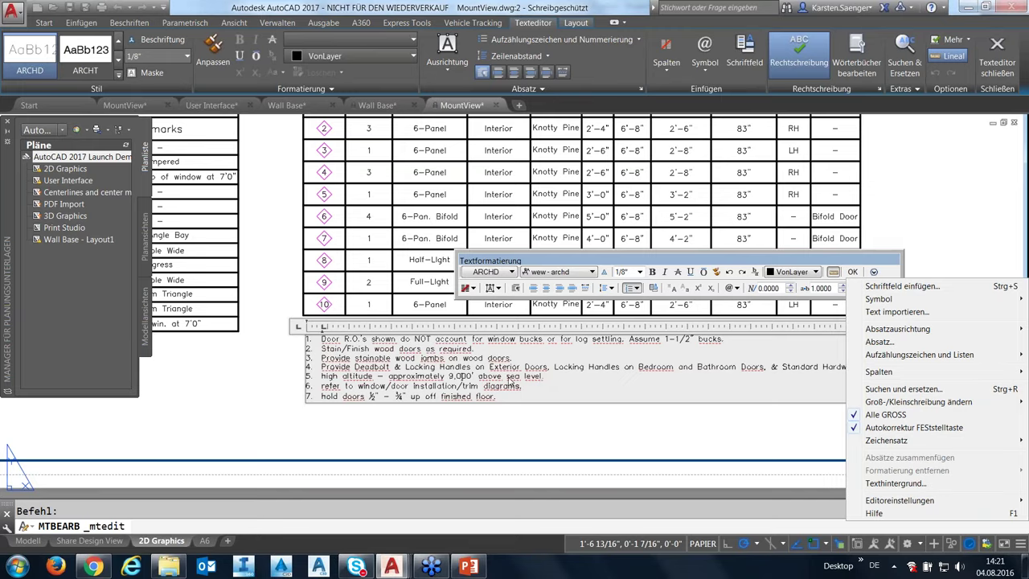
{"action": "left_click", "coordinate": [554, 386]}
{"action": "left_click", "coordinate": [296, 486]}
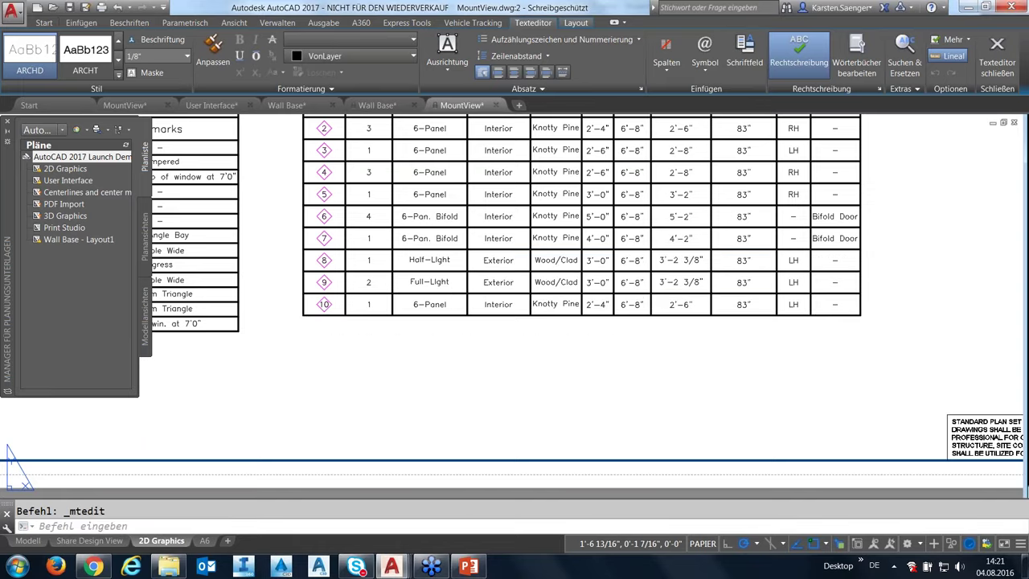
Step: Bring up the Wall Base drawing in model space, passing through MountView and User Interface
{"action": "left_click", "coordinate": [139, 107]}
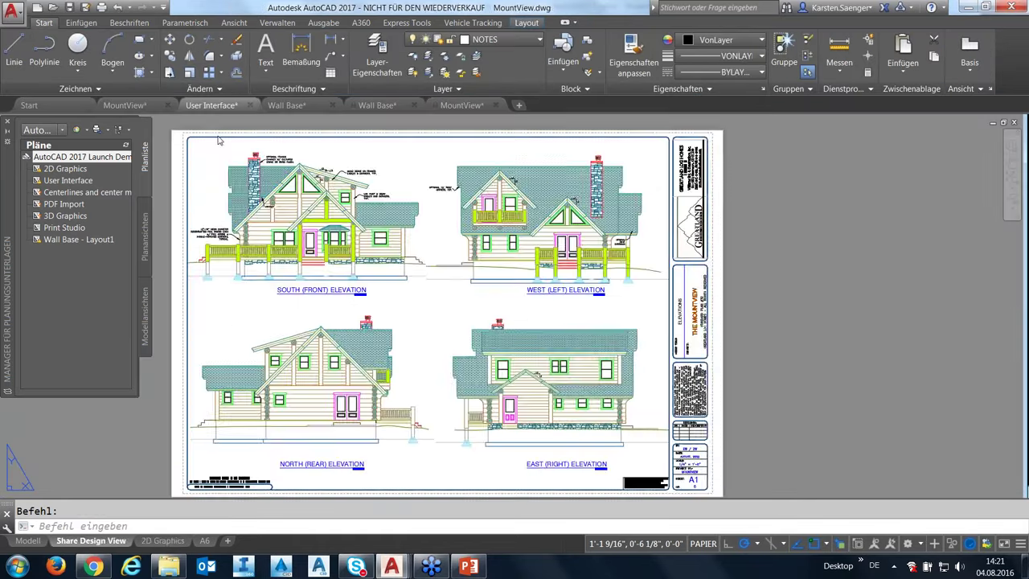
{"action": "left_click", "coordinate": [212, 105]}
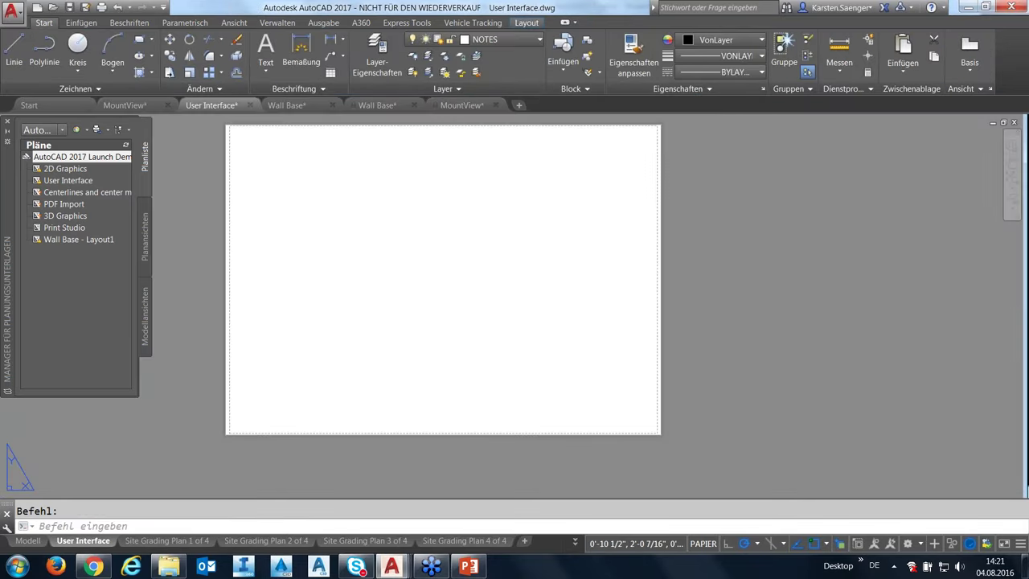
{"action": "left_click", "coordinate": [315, 109]}
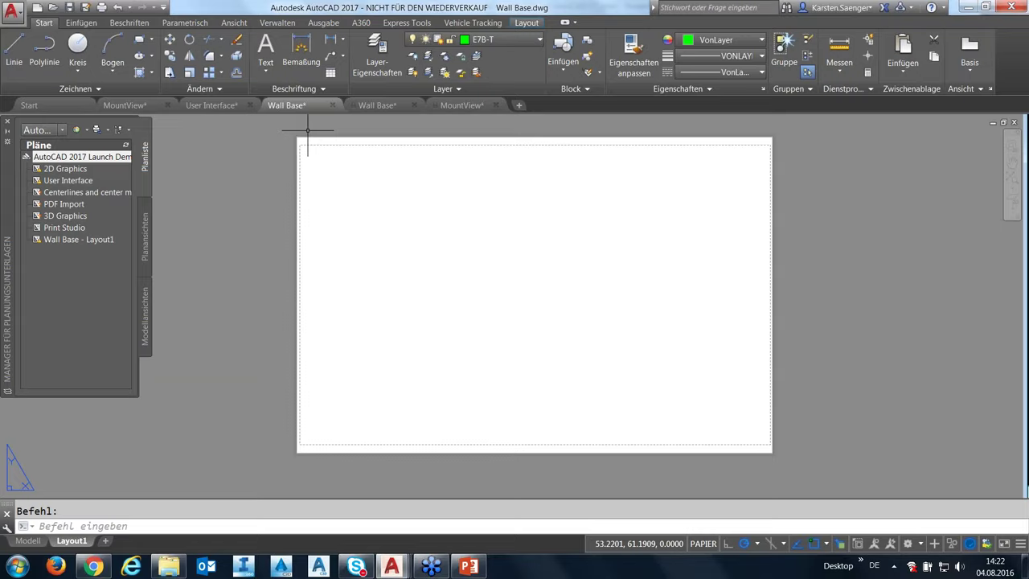
{"action": "left_click", "coordinate": [32, 540]}
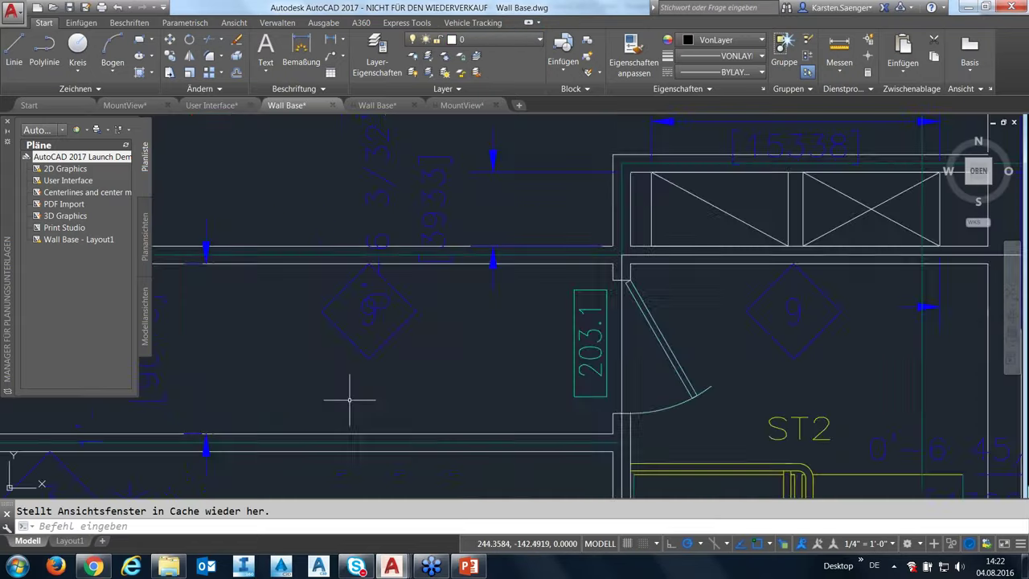
Step: Zoom into room 208 and switch to the other Wall Base drawing with Ctrl+Tab
{"action": "scroll", "coordinate": [370, 378], "scroll_direction": "down", "scroll_amount": 3}
{"action": "scroll", "coordinate": [369, 378], "scroll_direction": "down", "scroll_amount": 3}
{"action": "scroll", "coordinate": [458, 386], "scroll_direction": "up", "scroll_amount": 2}
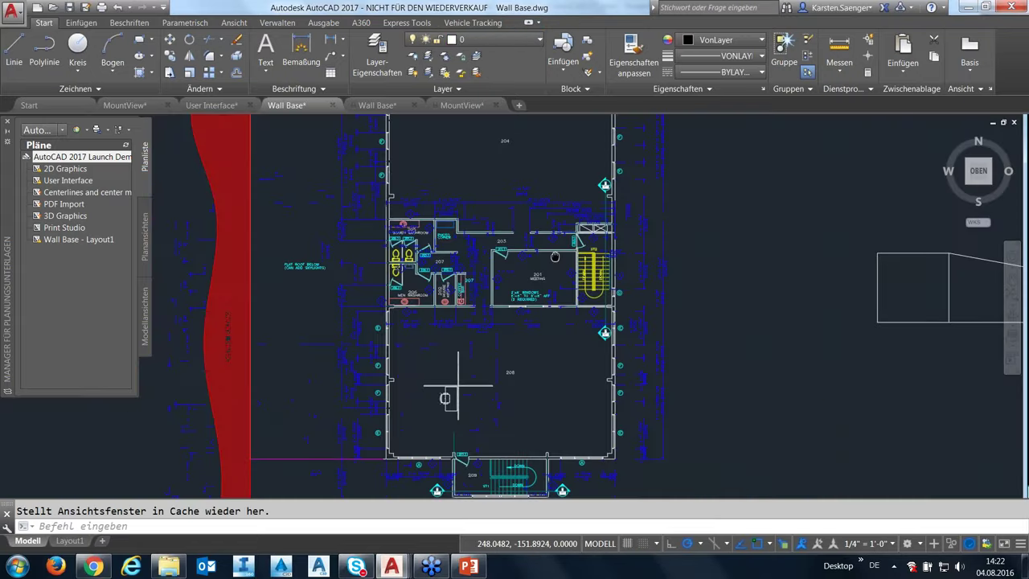
{"action": "middle_click_drag", "start_coordinate": [459, 386], "coordinate": [489, 333]}
{"action": "scroll", "coordinate": [492, 322], "scroll_direction": "up", "scroll_amount": 2}
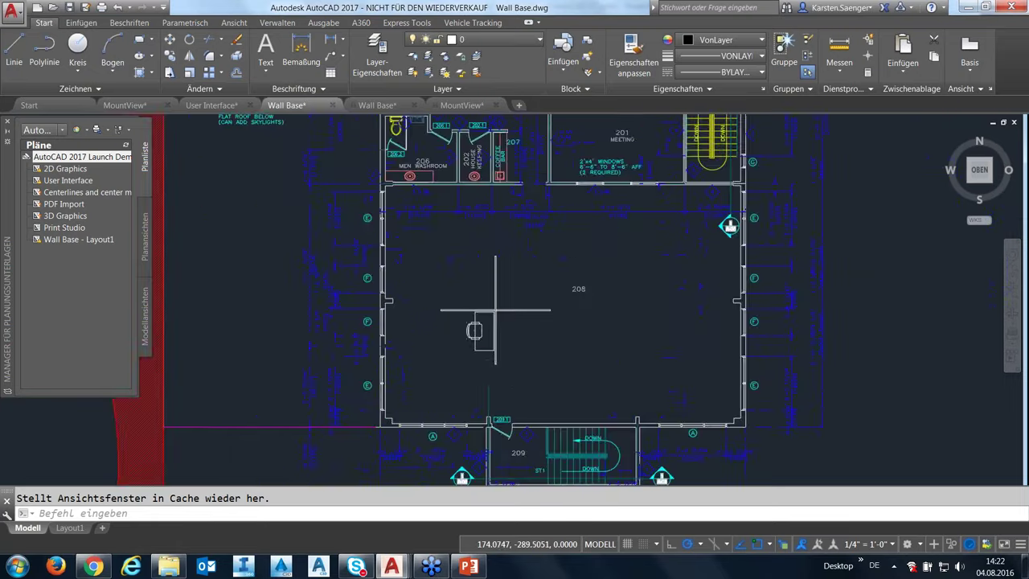
{"action": "scroll", "coordinate": [514, 359], "scroll_direction": "up", "scroll_amount": 2}
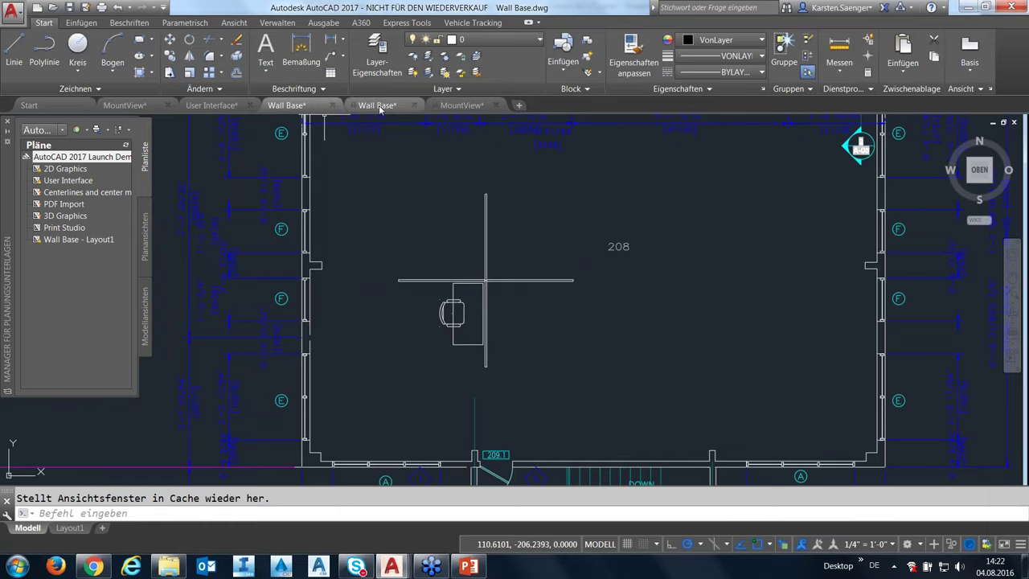
{"action": "key", "text": "ctrl+Tab"}
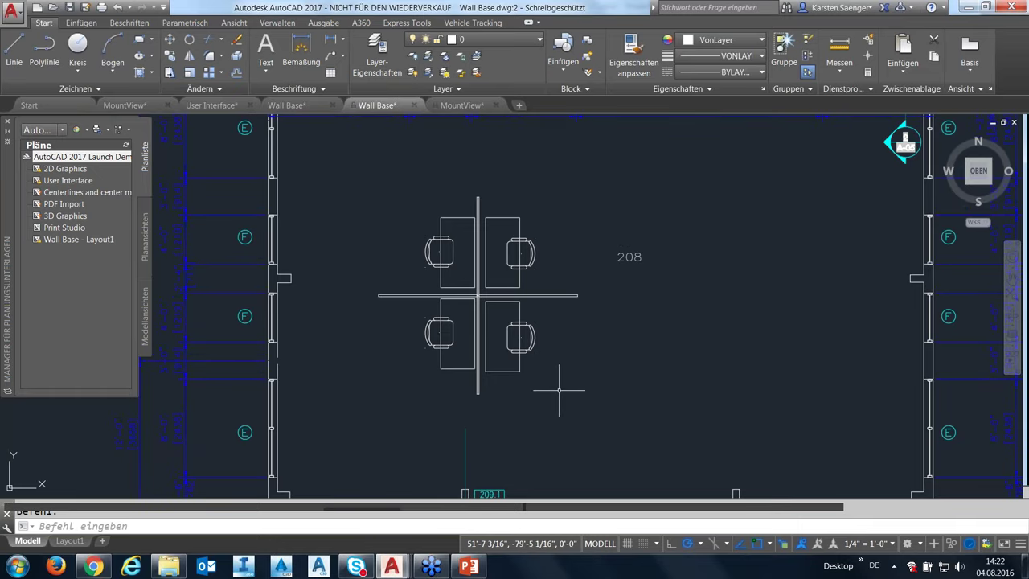
Step: Combine room 208's four-desk cluster into one unnamed group and check its selection
{"action": "left_click", "coordinate": [580, 410]}
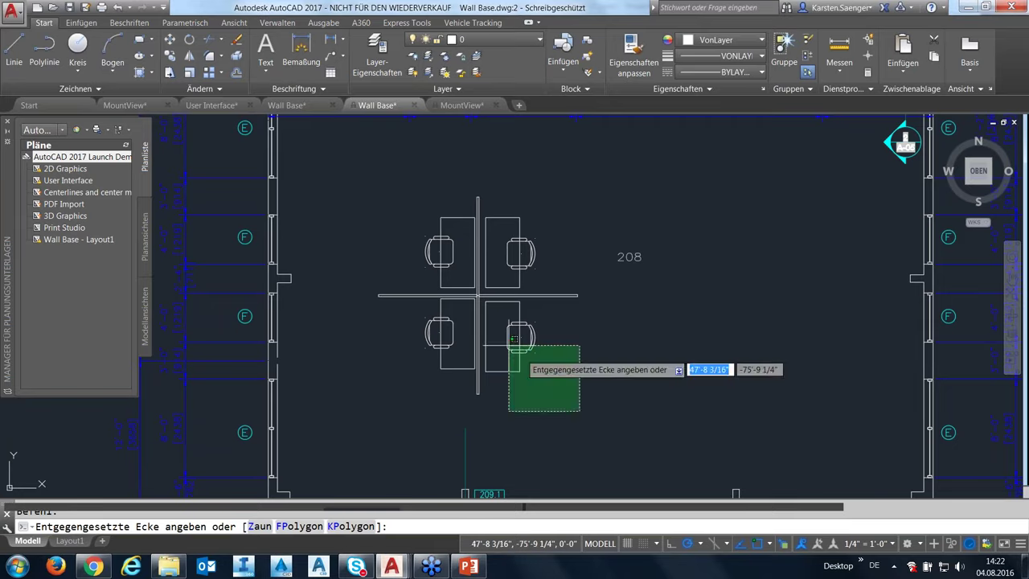
{"action": "left_click", "coordinate": [363, 199]}
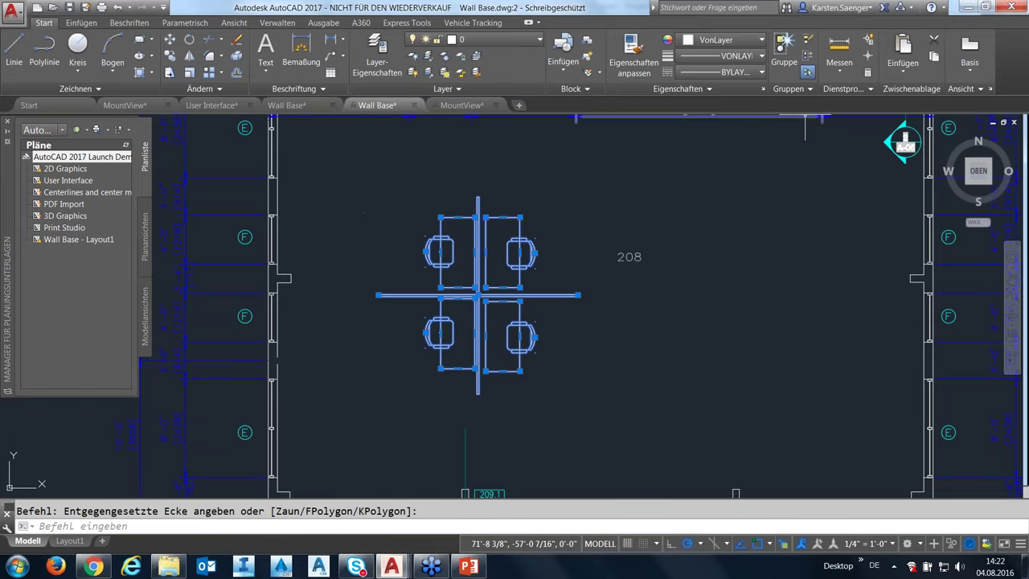
{"action": "left_click", "coordinate": [784, 48]}
{"action": "left_click", "coordinate": [476, 295]}
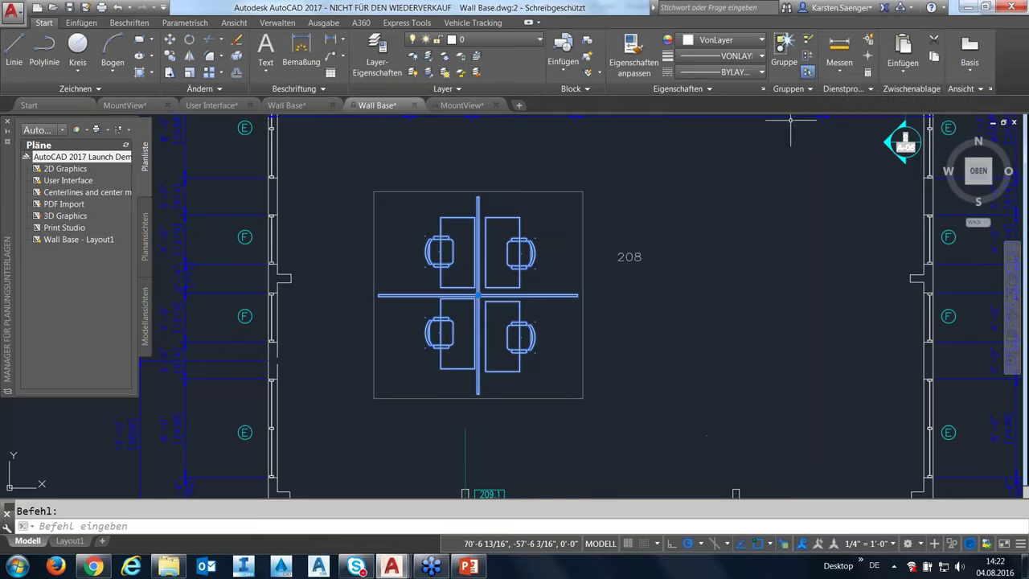
{"action": "key", "text": "Escape"}
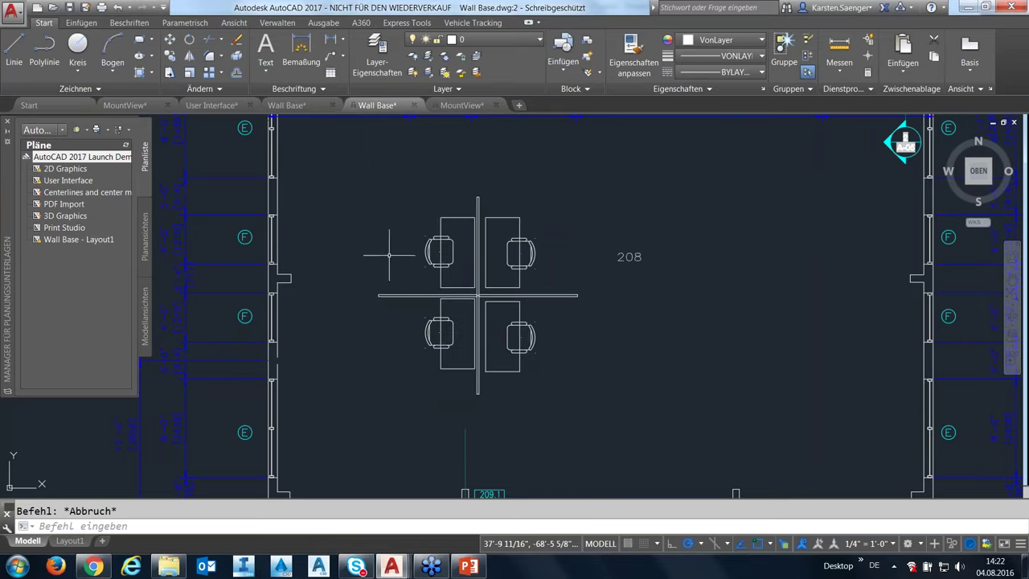
{"action": "type", "text": "_INSERT"}
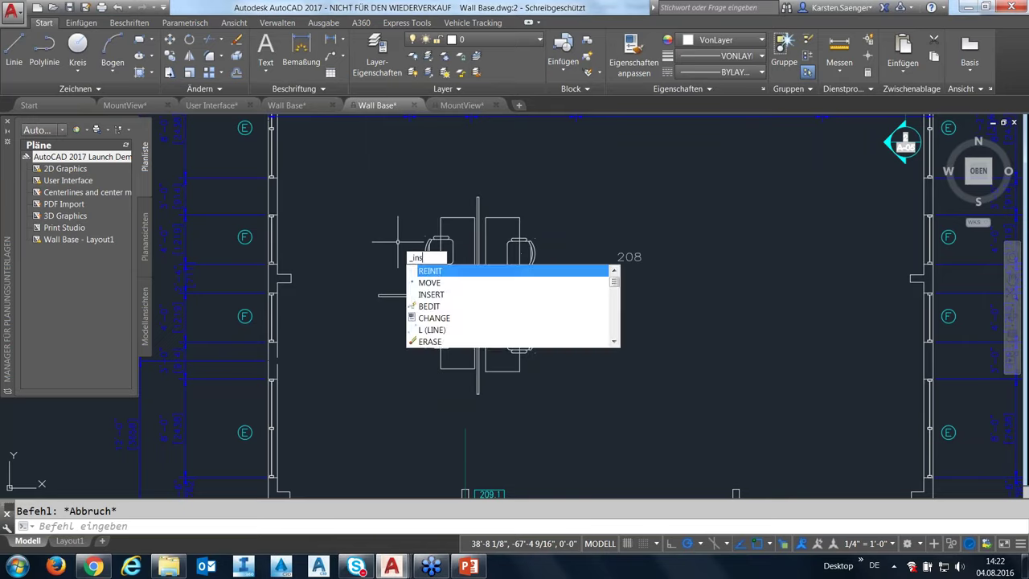
{"action": "key", "text": "Return"}
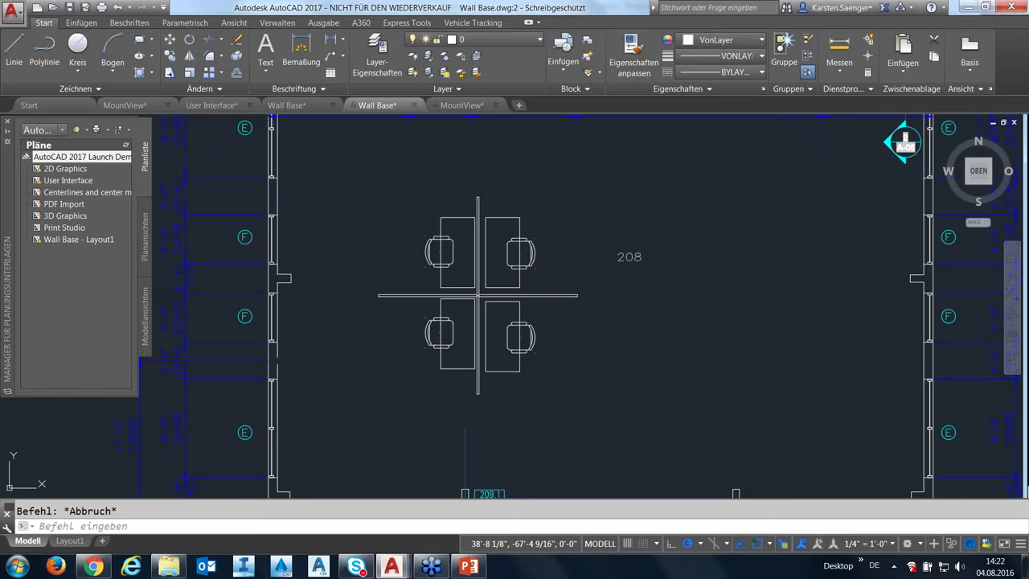
Step: Insert the Phone block on the upper-left desk and the Comp block just below it
{"action": "type", "text": "Phone"}
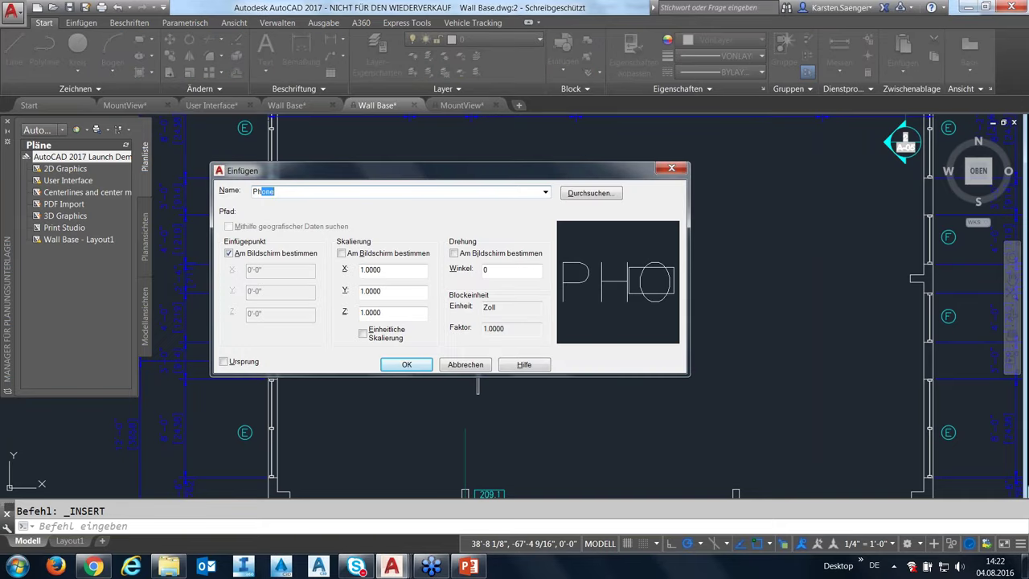
{"action": "left_click", "coordinate": [417, 362]}
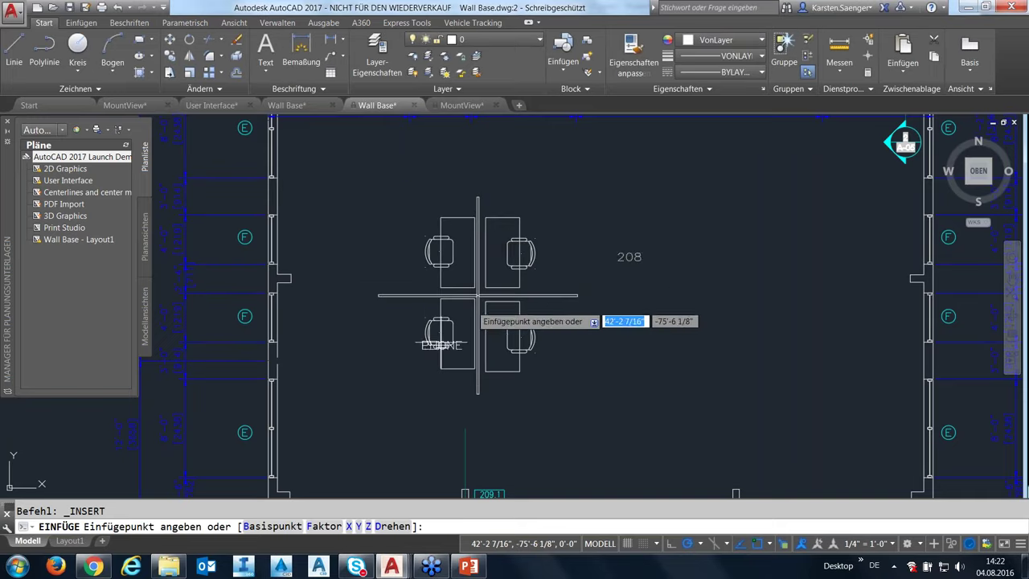
{"action": "left_click", "coordinate": [463, 227]}
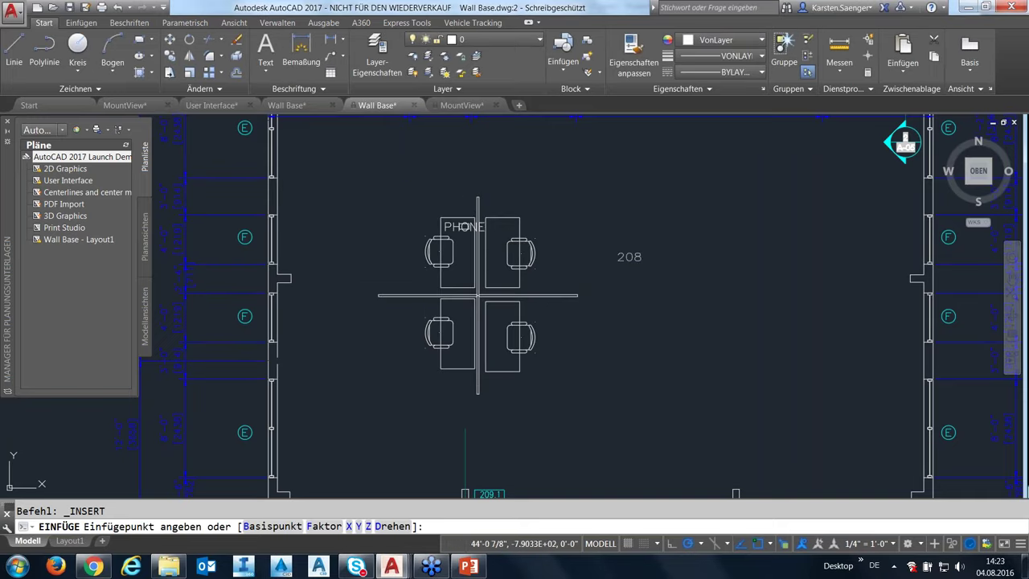
{"action": "type", "text": "ein"}
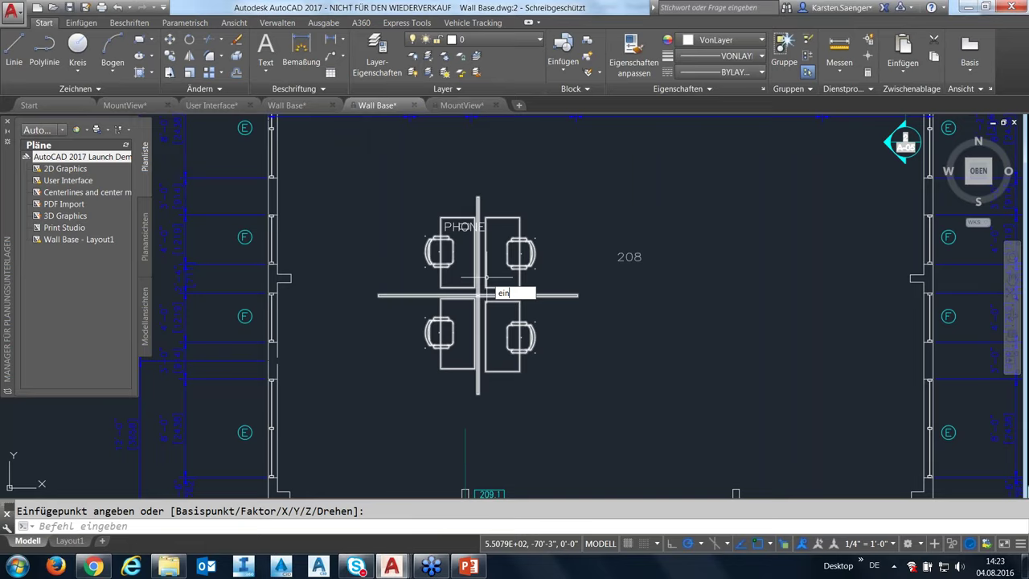
{"action": "type", "text": "üg"}
{"action": "key", "text": "Return"}
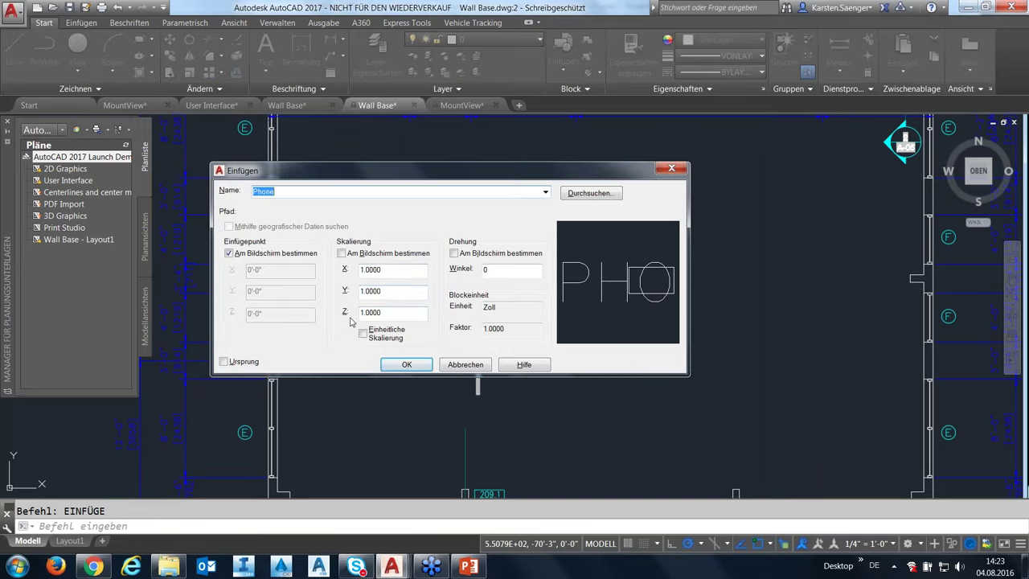
{"action": "type", "text": "Comp"}
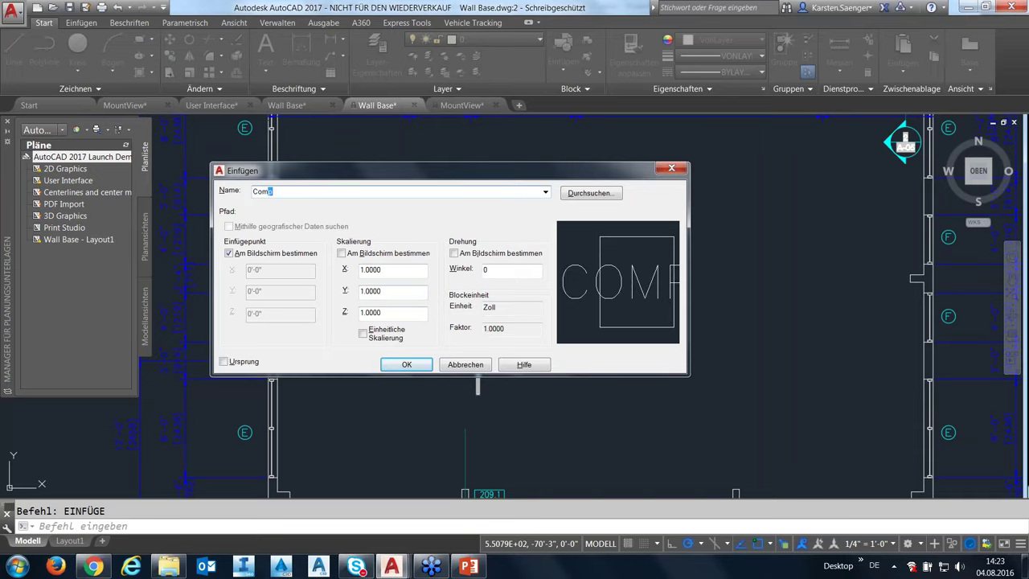
{"action": "left_click", "coordinate": [407, 364]}
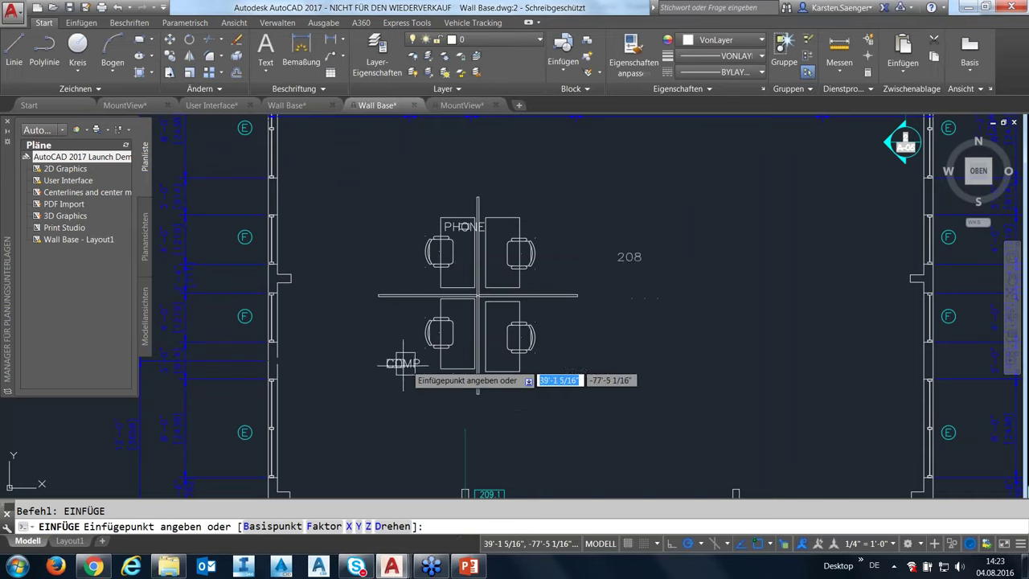
{"action": "left_click", "coordinate": [474, 261]}
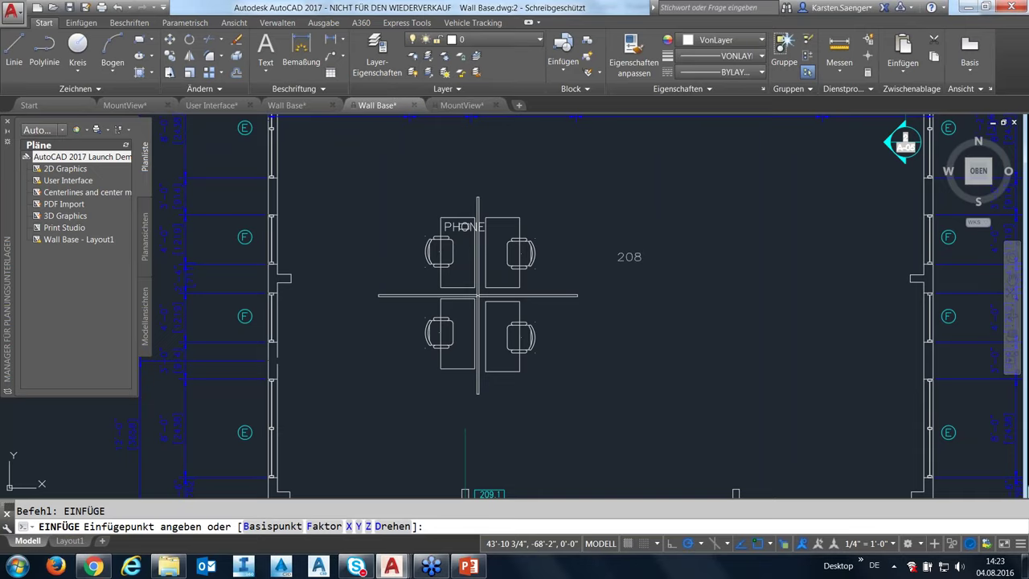
{"action": "key", "text": "Escape"}
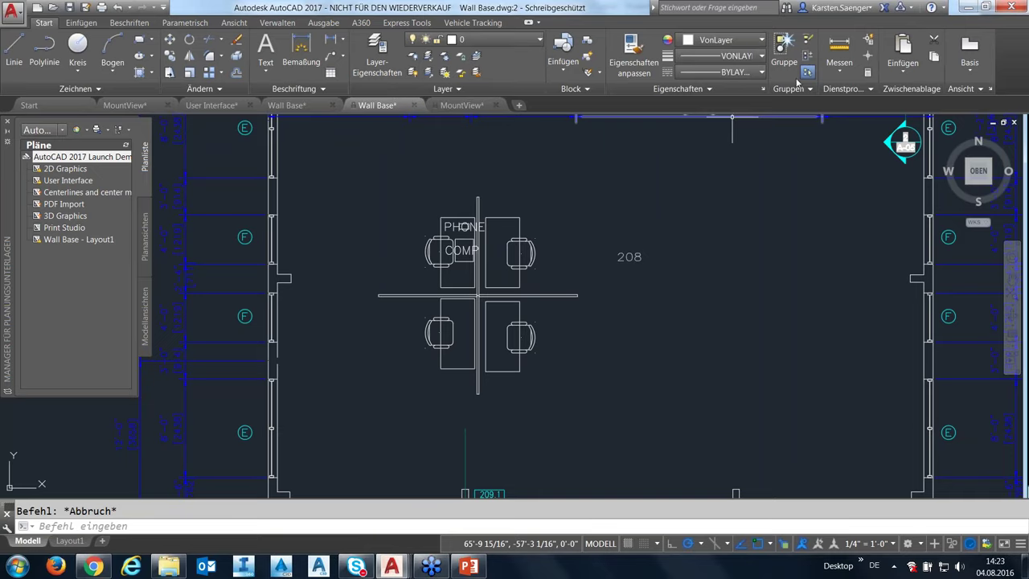
{"action": "left_click_drag", "start_coordinate": [792, 88], "coordinate": [775, 198]}
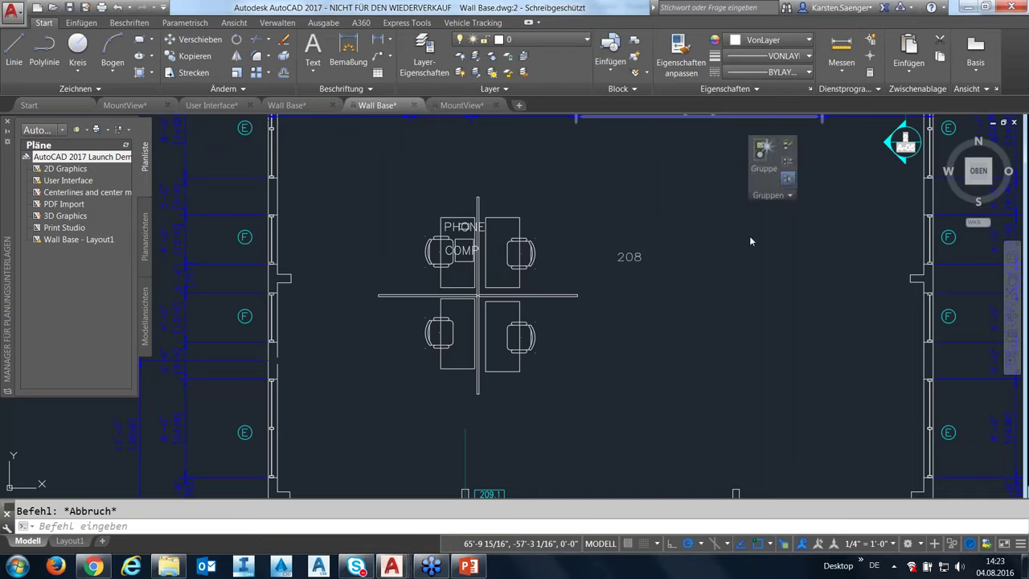
Step: Add the PHONE and COMP blocks to the workstation group
{"action": "left_click", "coordinate": [787, 162]}
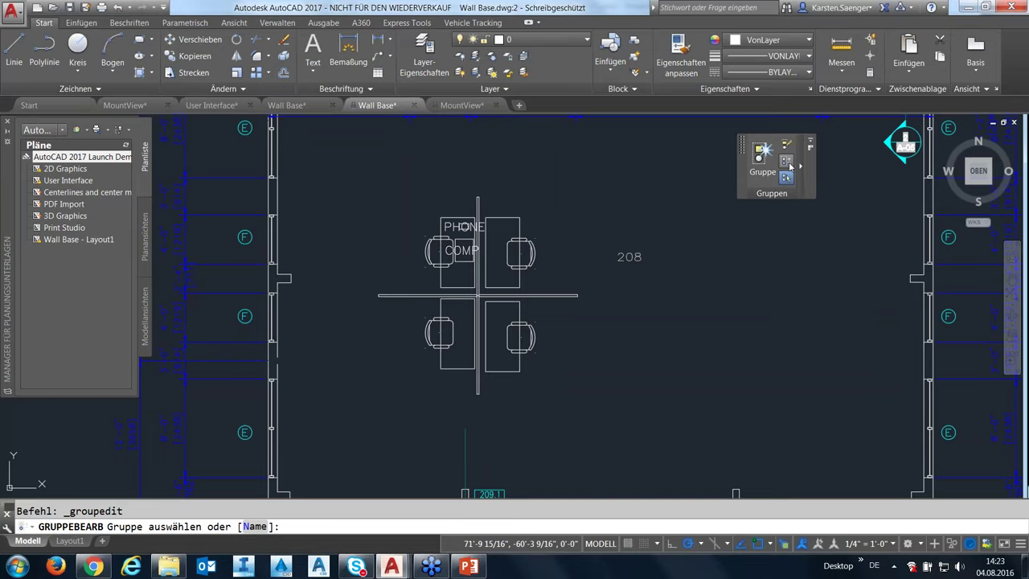
{"action": "left_click", "coordinate": [802, 174]}
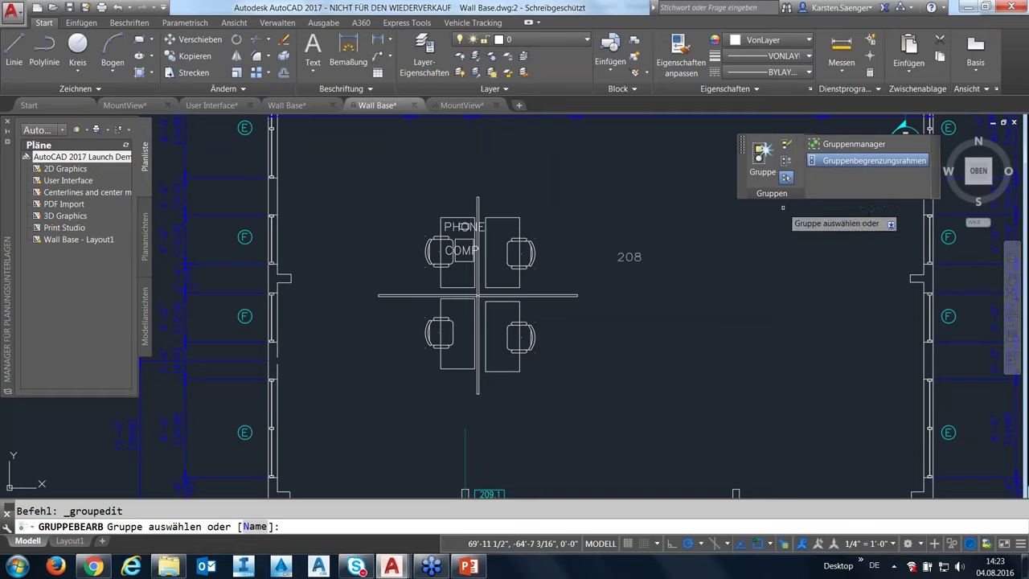
{"action": "left_click", "coordinate": [524, 282]}
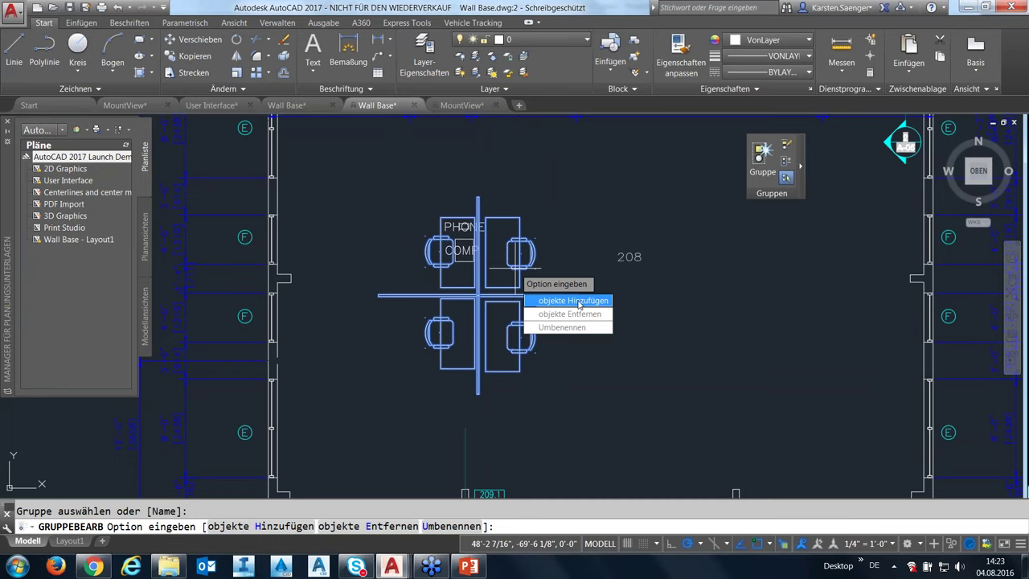
{"action": "left_click", "coordinate": [537, 299]}
{"action": "left_click", "coordinate": [466, 240]}
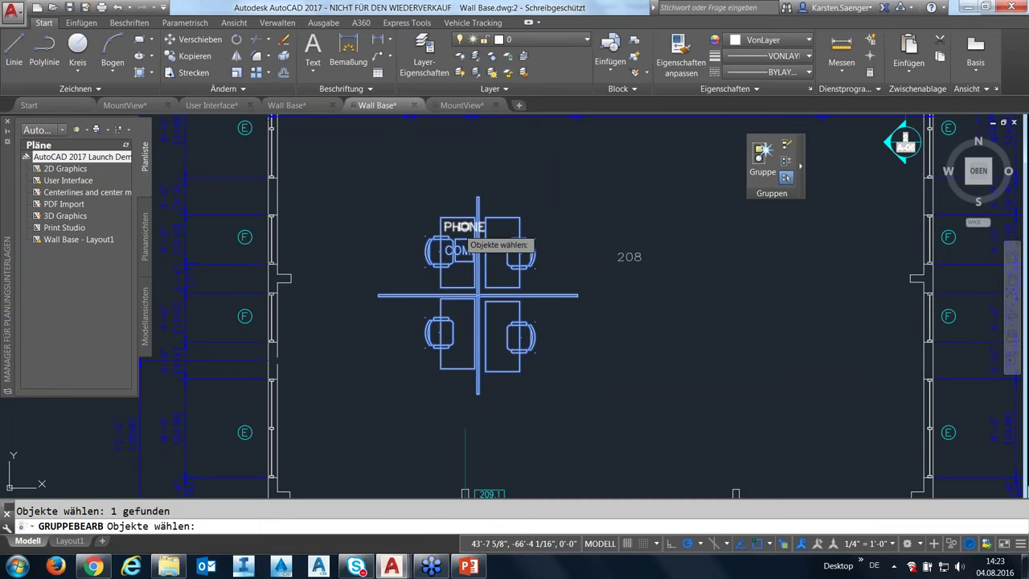
{"action": "key", "text": "Return"}
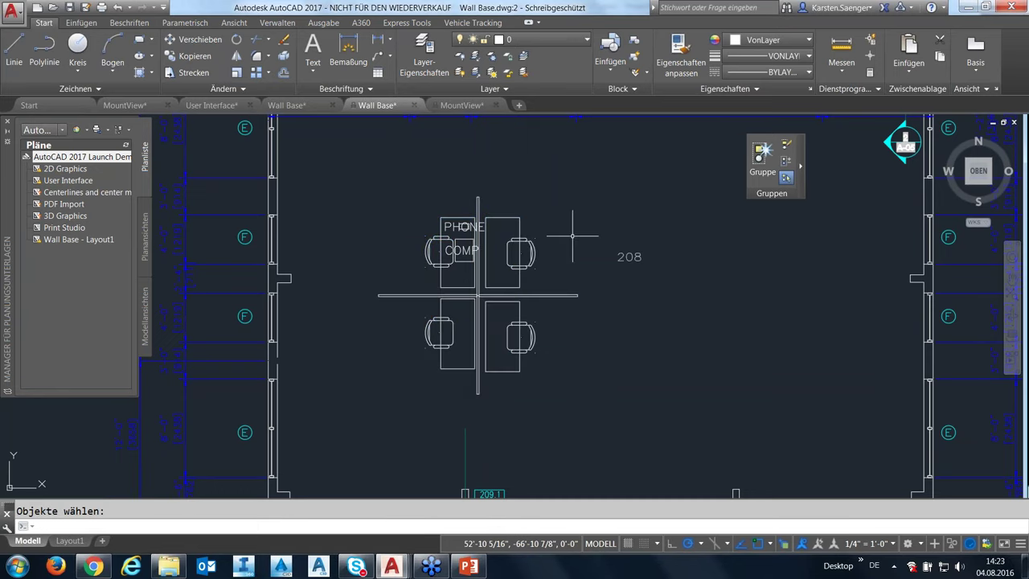
{"action": "left_click", "coordinate": [488, 213]}
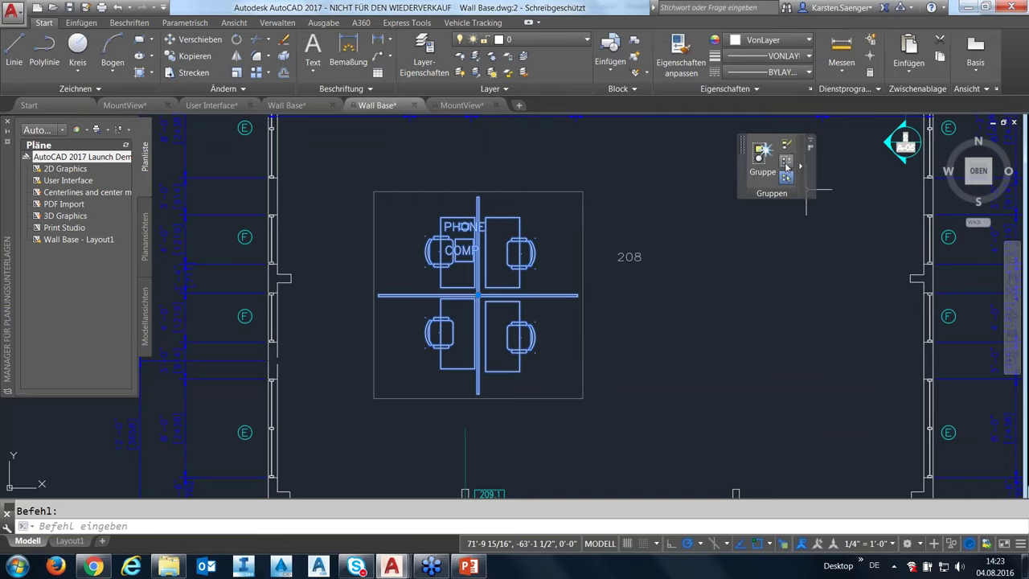
Step: Remove the upper-right desk and chair from the group and verify its members
{"action": "left_click", "coordinate": [787, 165]}
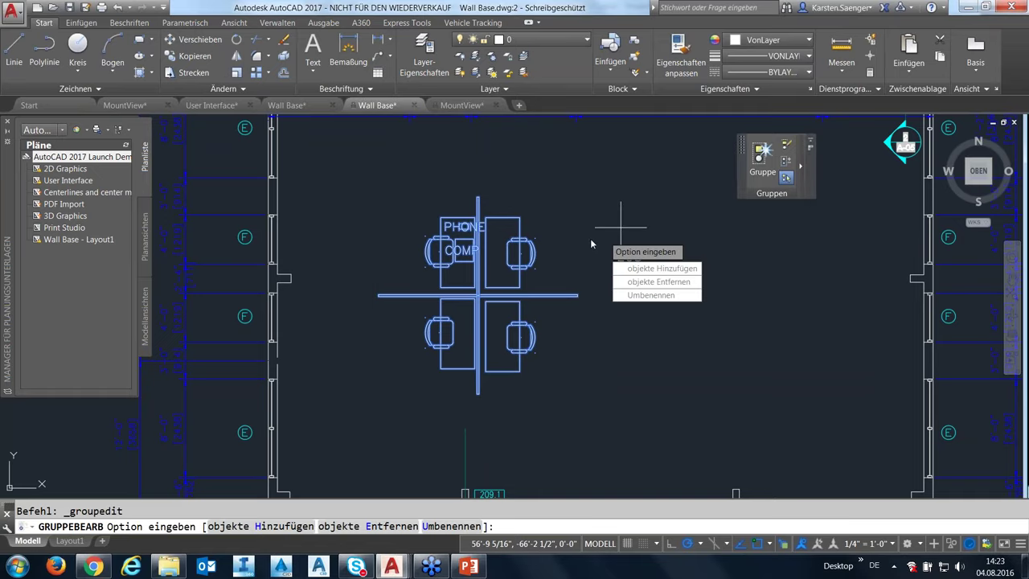
{"action": "left_click", "coordinate": [649, 282]}
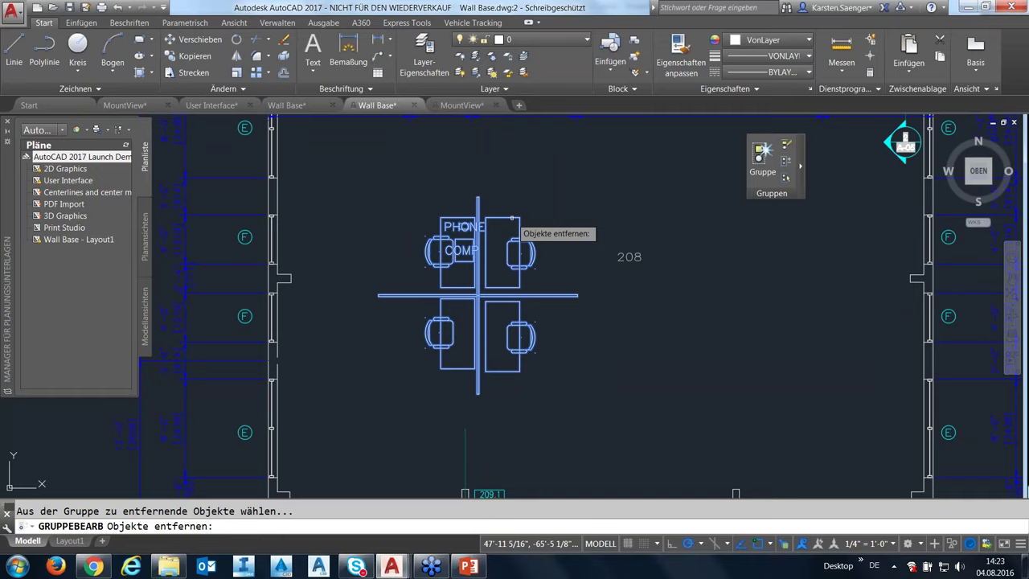
{"action": "left_click", "coordinate": [511, 218]}
{"action": "key", "text": "Return"}
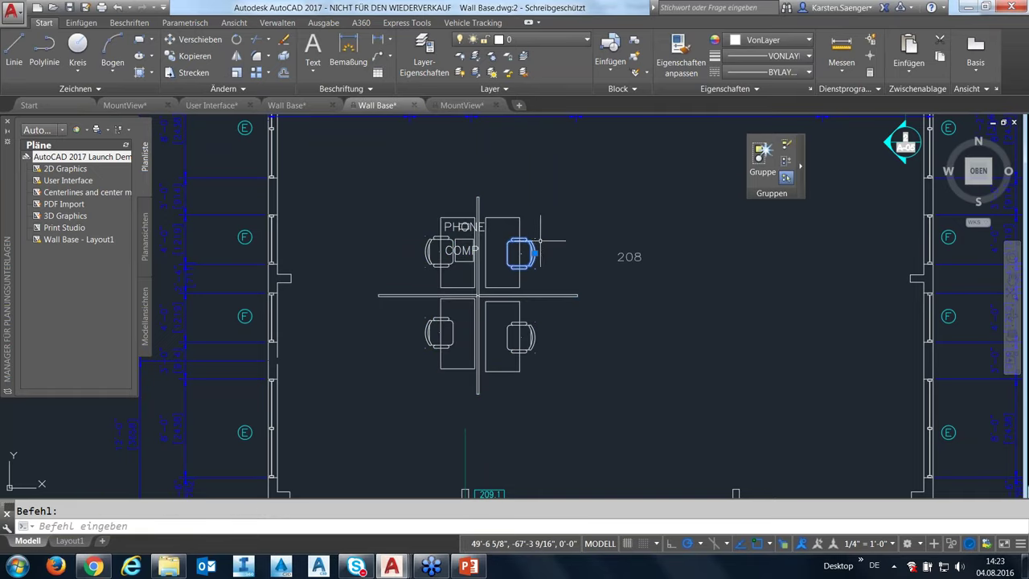
{"action": "left_click", "coordinate": [523, 245]}
{"action": "key", "text": "Escape"}
{"action": "left_click", "coordinate": [480, 206]}
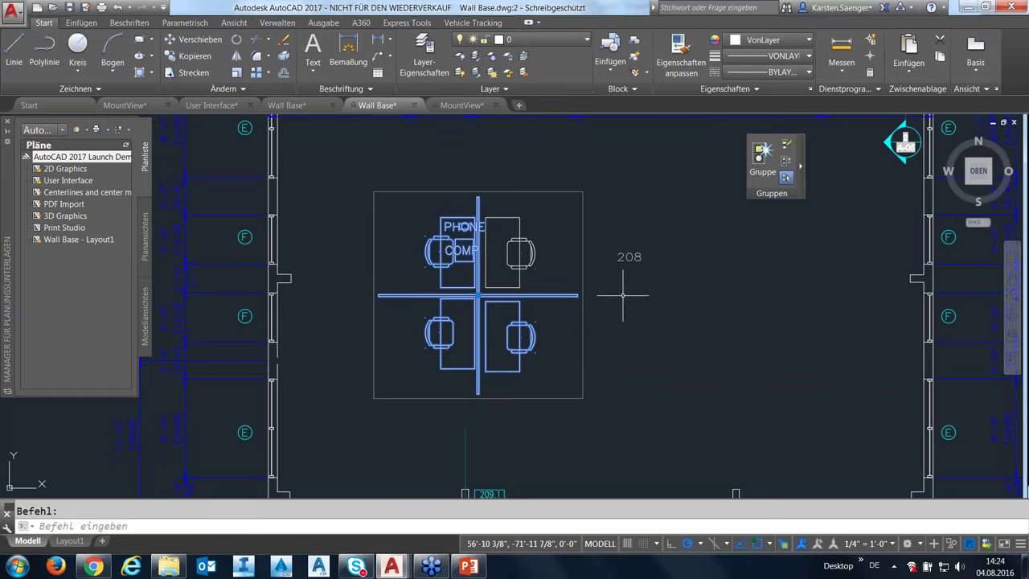
{"action": "key", "text": "Escape"}
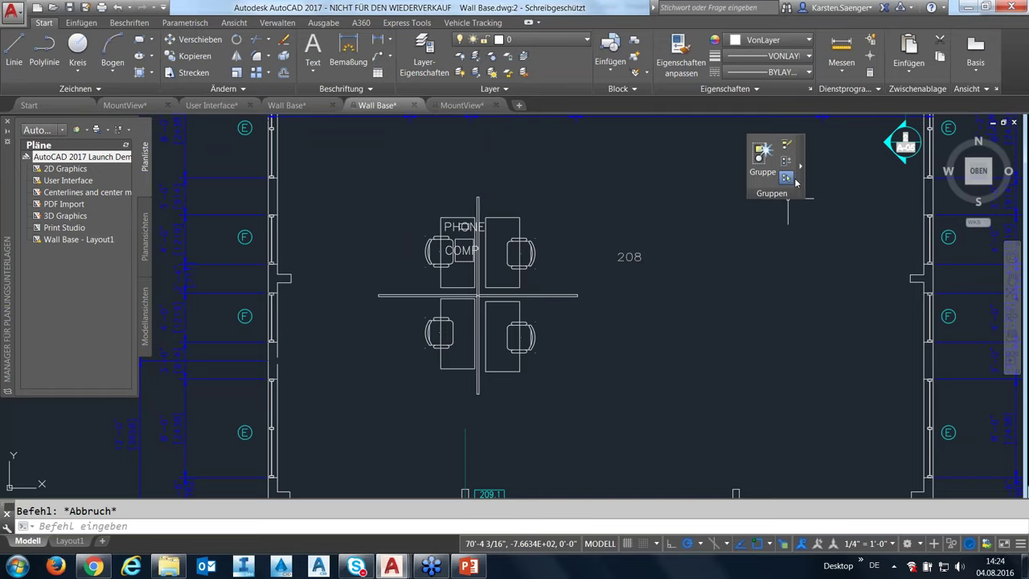
{"action": "left_click", "coordinate": [800, 165]}
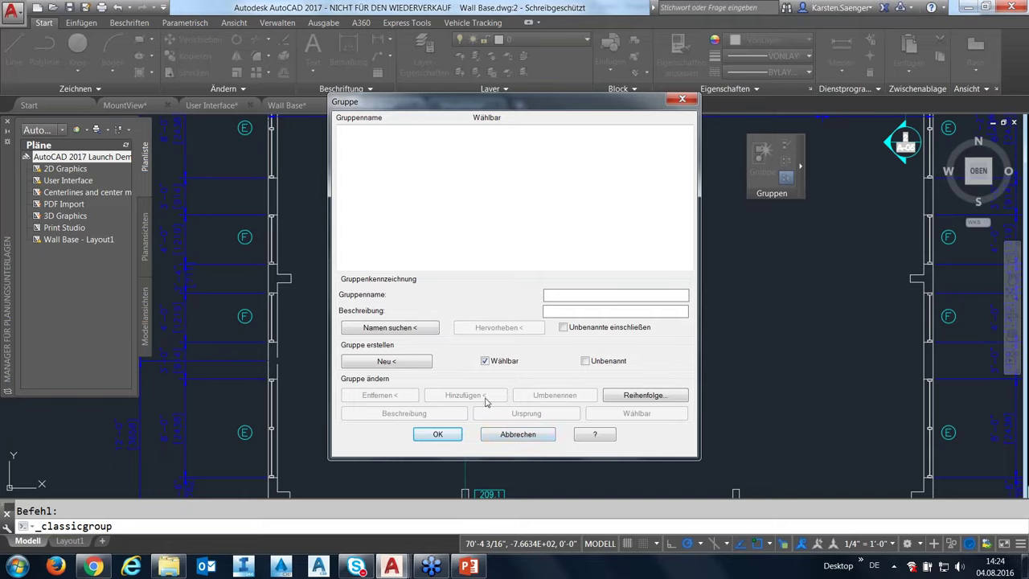
{"action": "left_click", "coordinate": [505, 434]}
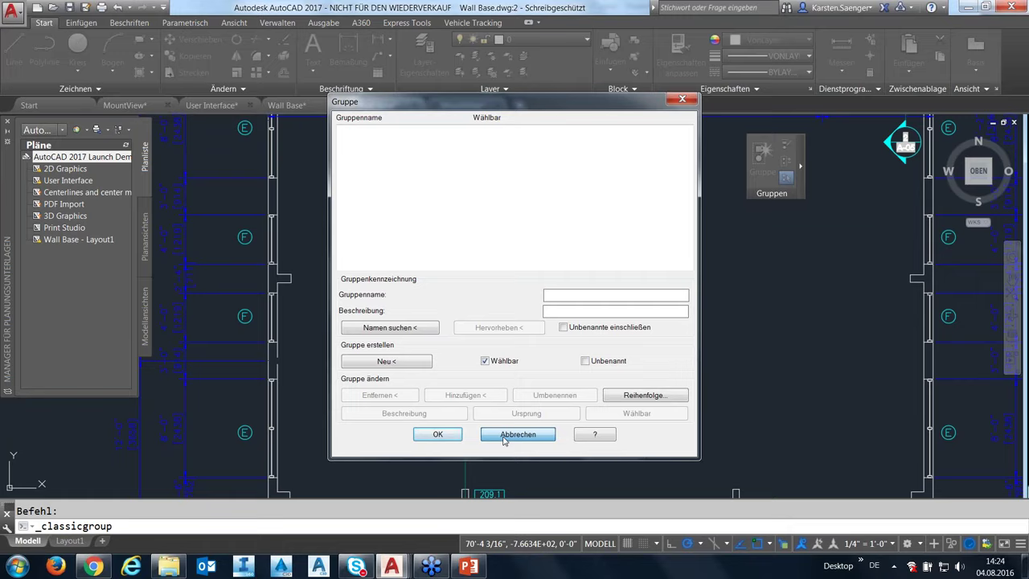
{"action": "mouse_move", "coordinate": [787, 179]}
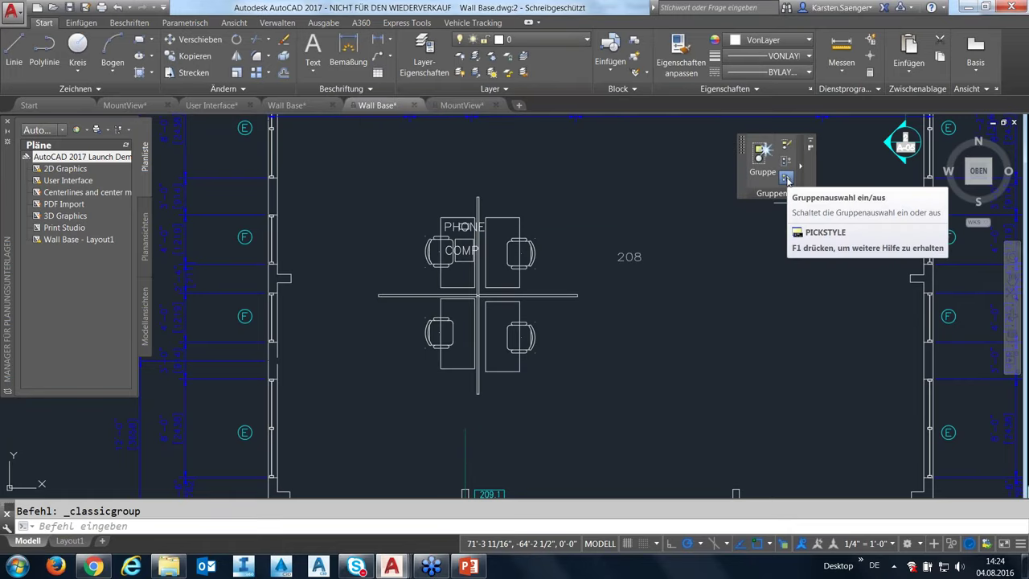
Step: Toggle group selection, then compare picking a single desk, a chair, and the whole desk-chair cluster
{"action": "left_click", "coordinate": [787, 181]}
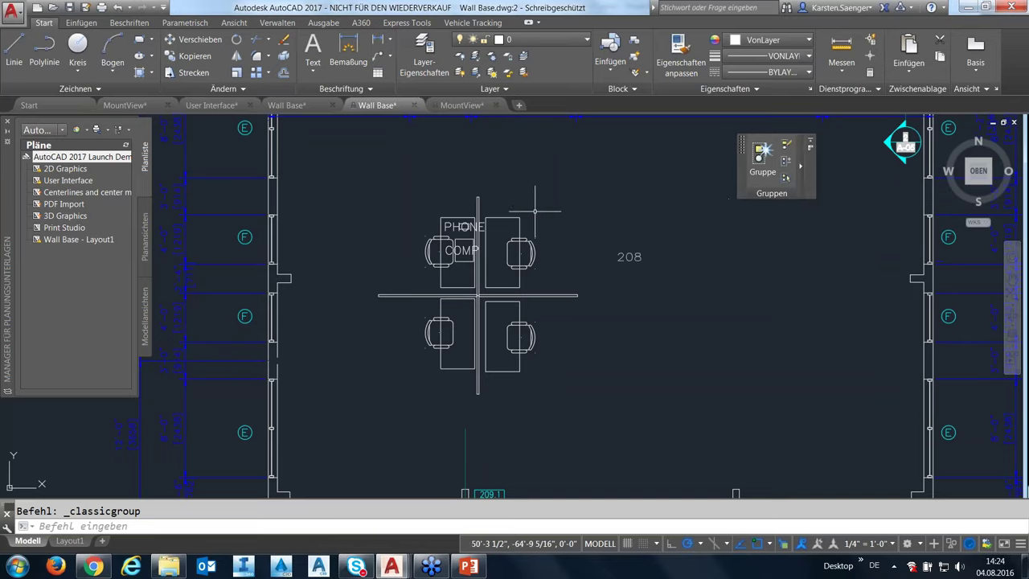
{"action": "left_click", "coordinate": [460, 217]}
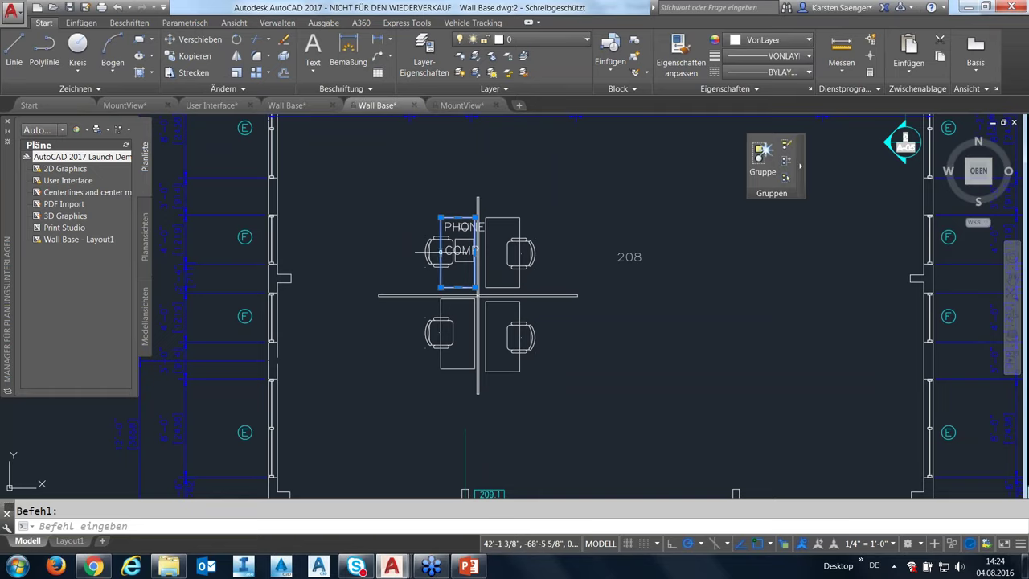
{"action": "key", "text": "Escape"}
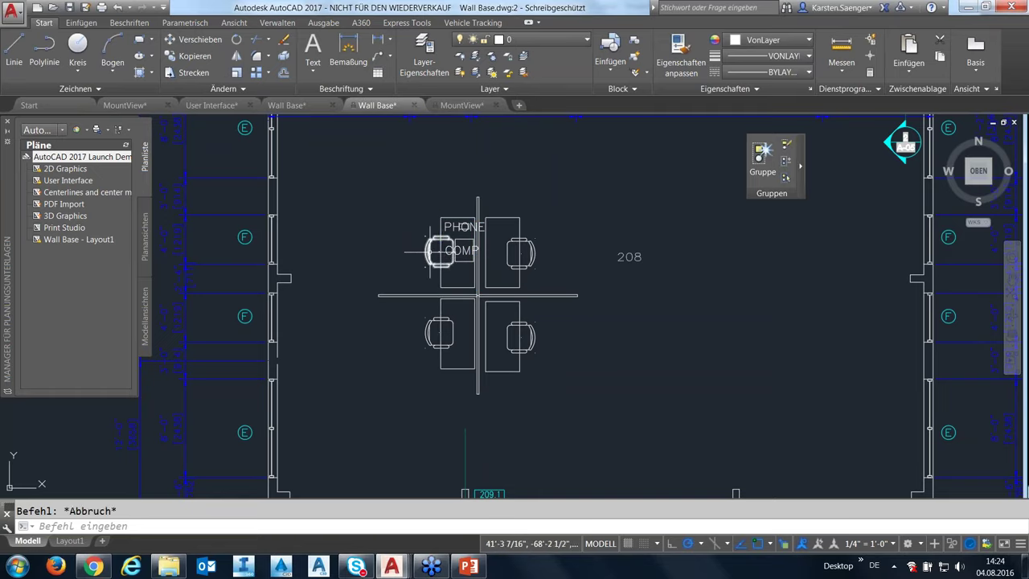
{"action": "left_click", "coordinate": [429, 251]}
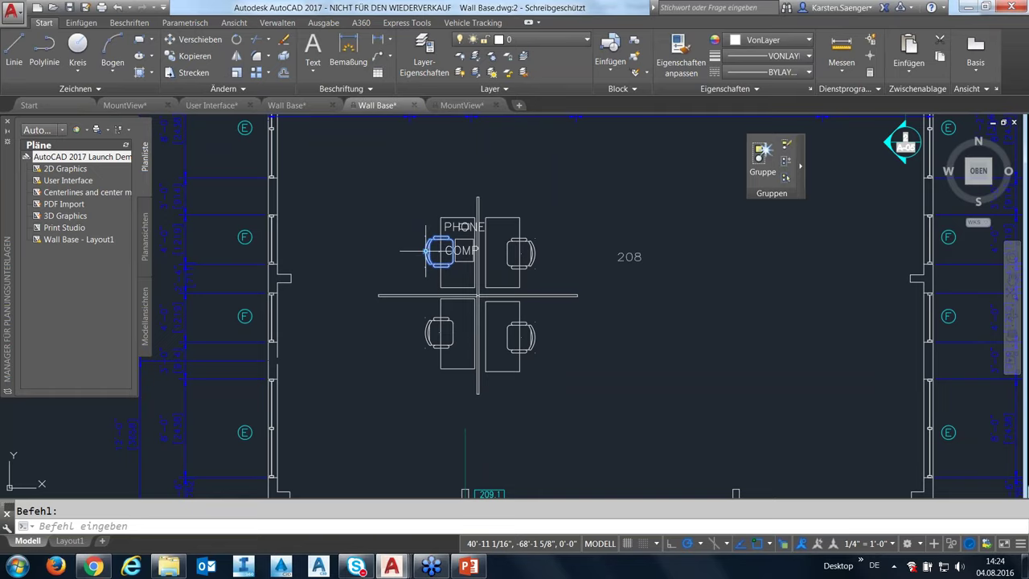
{"action": "left_click", "coordinate": [427, 251]}
{"action": "key", "text": "Escape"}
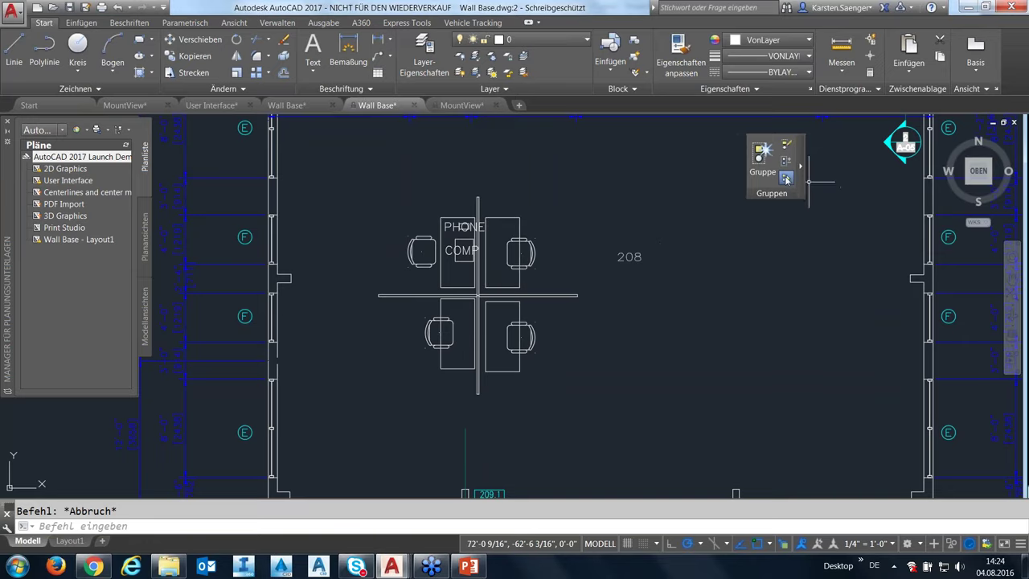
{"action": "mouse_move", "coordinate": [776, 167]}
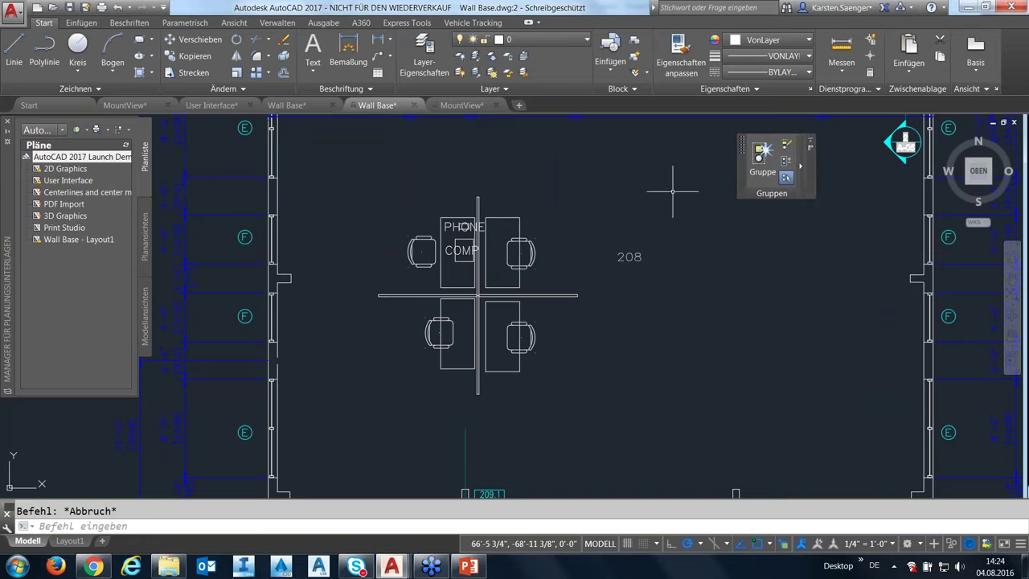
{"action": "left_click", "coordinate": [549, 369]}
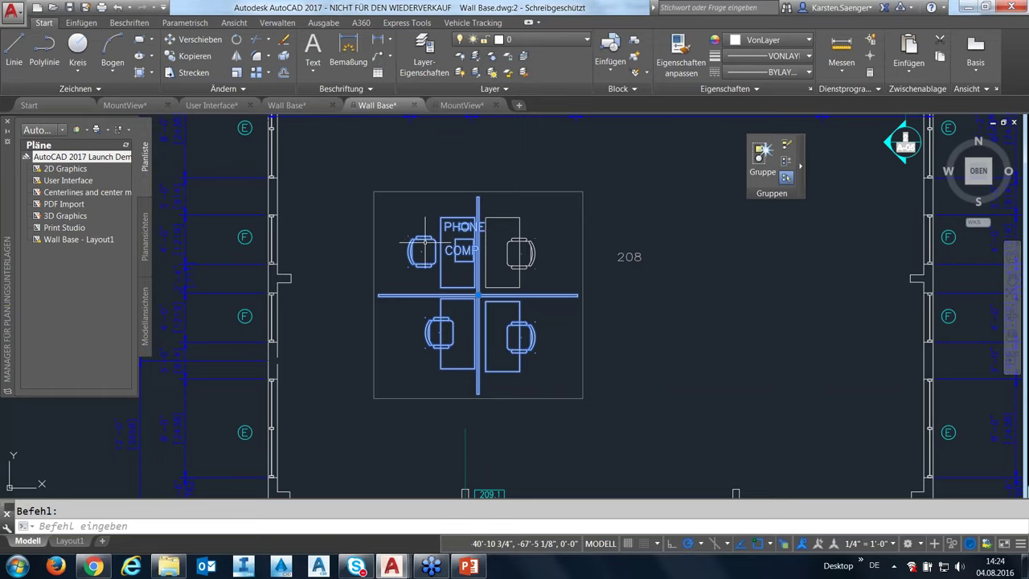
{"action": "key", "text": "Escape"}
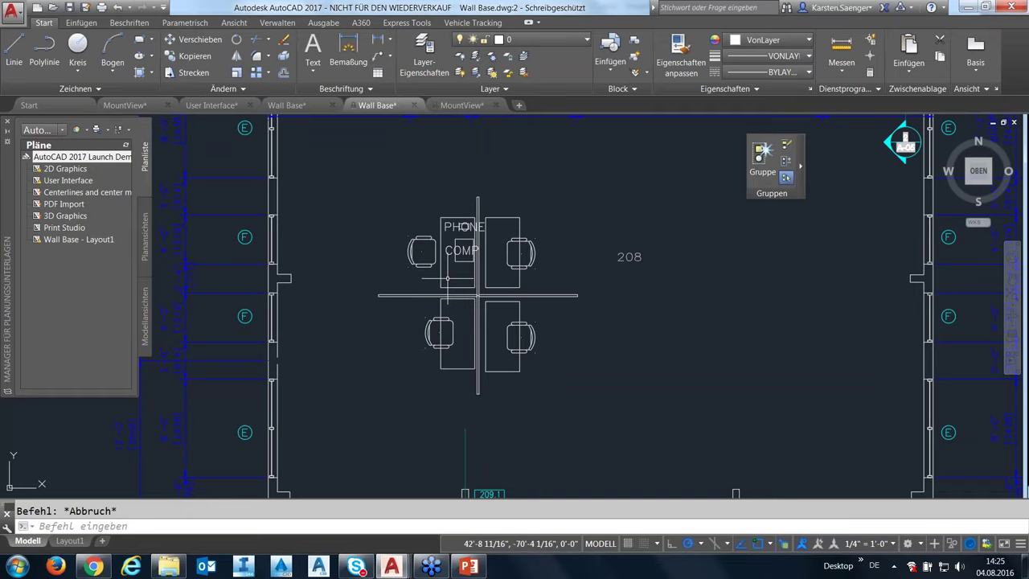
{"action": "scroll", "coordinate": [691, 401], "scroll_direction": "down", "scroll_amount": 3}
Step: Zoom out and begin placing LINIE lines in the empty area right of the floor plan
{"action": "scroll", "coordinate": [691, 402], "scroll_direction": "down", "scroll_amount": 2}
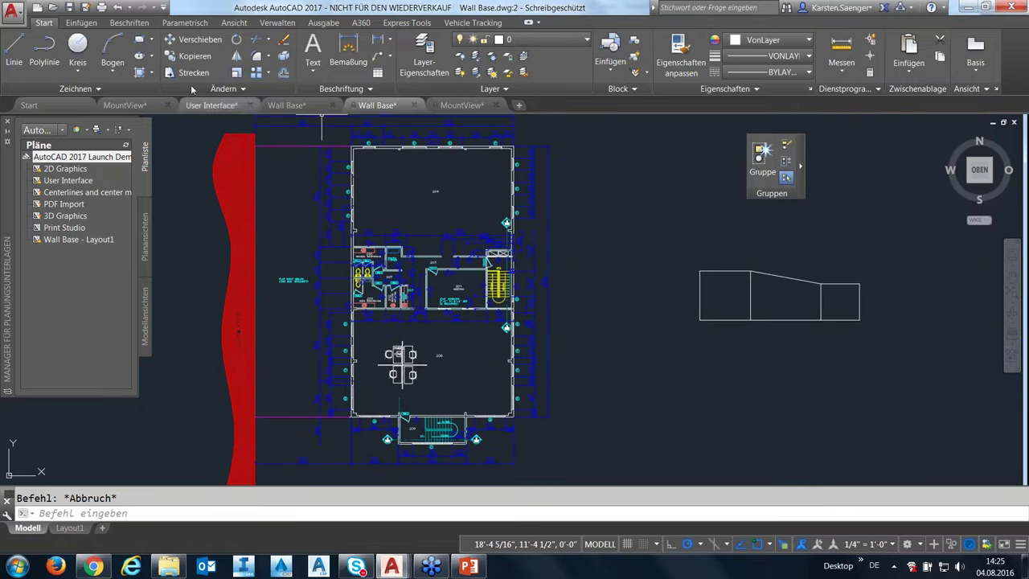
{"action": "left_click", "coordinate": [13, 50]}
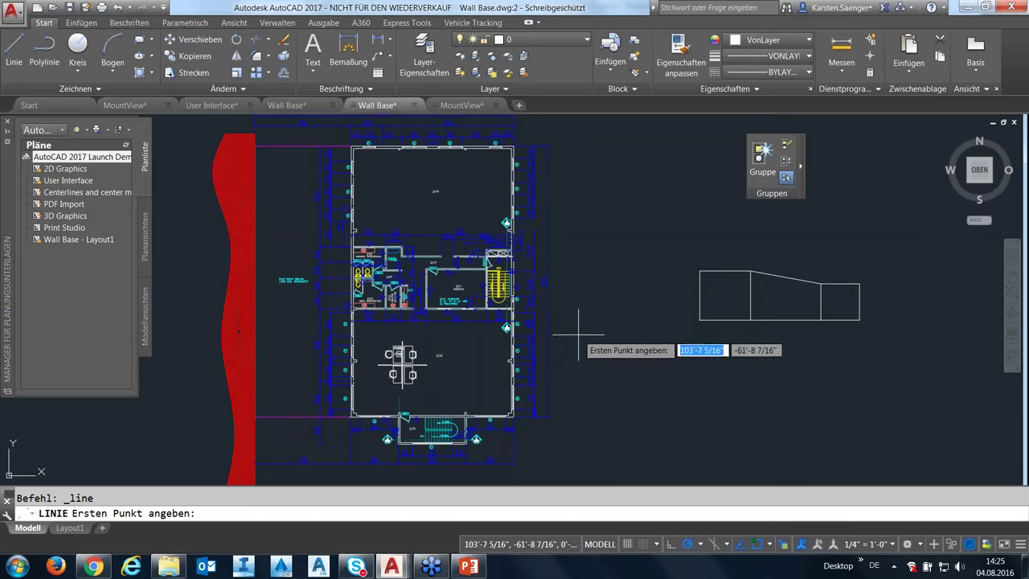
{"action": "left_click", "coordinate": [607, 332]}
{"action": "key", "text": "Return"}
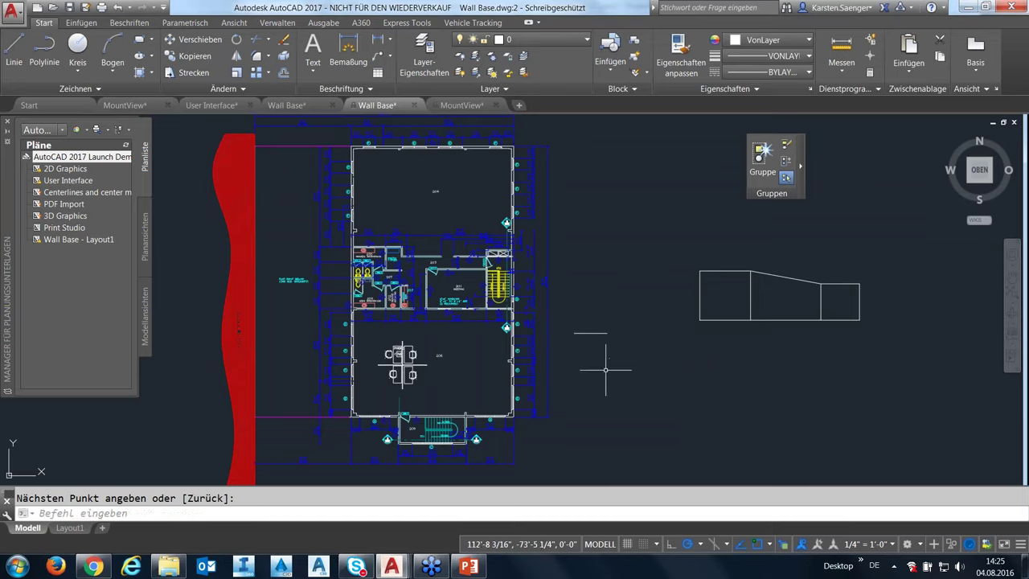
{"action": "key", "text": "Return"}
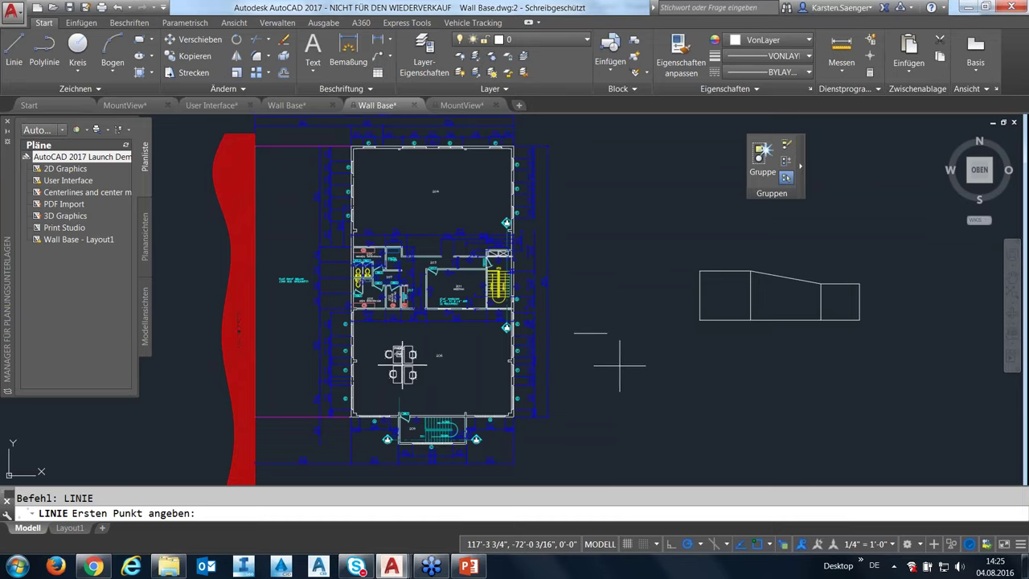
{"action": "left_click", "coordinate": [619, 346]}
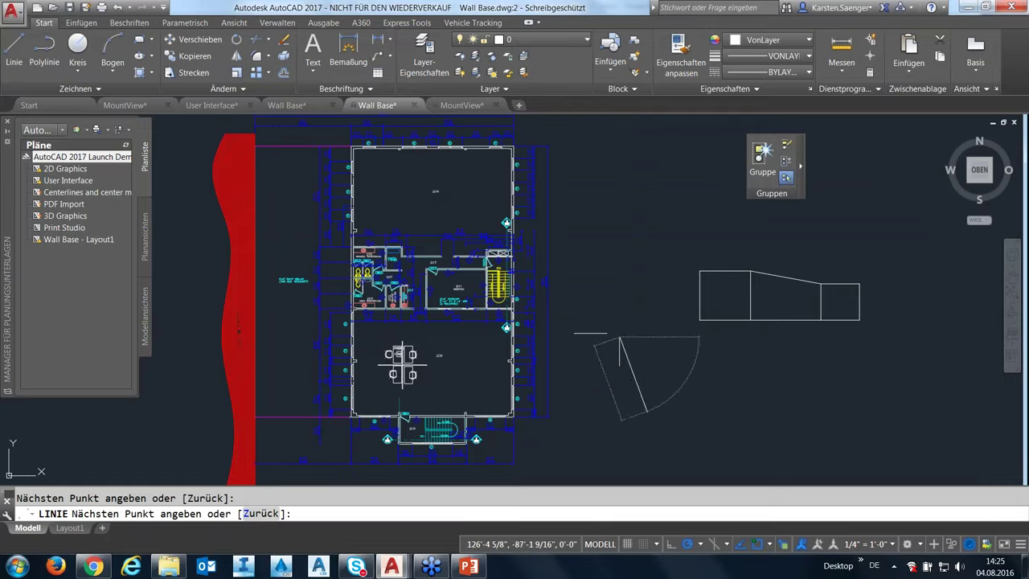
{"action": "key", "text": "Escape"}
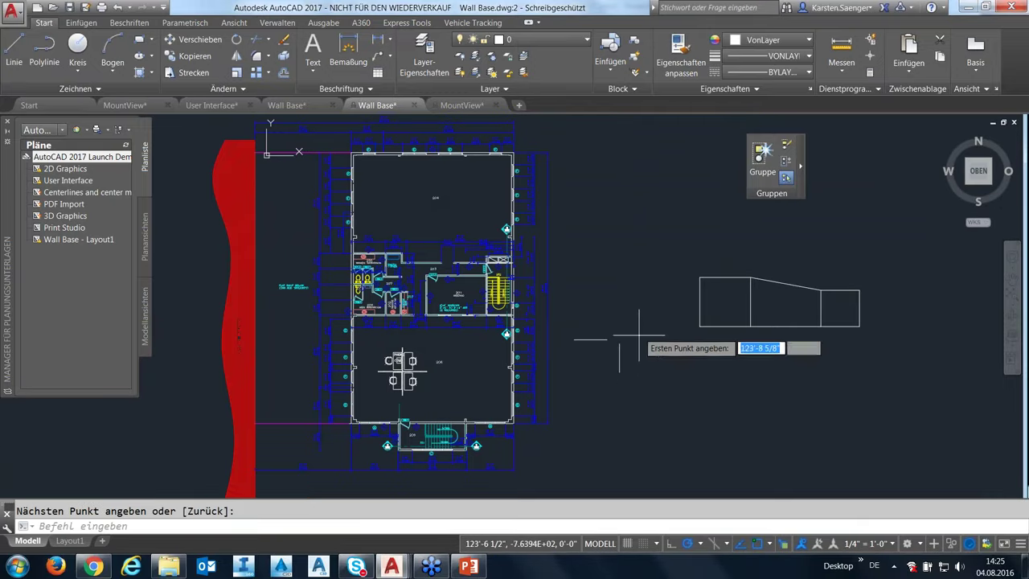
Step: Draw a short horizontal line and a short vertical line beside the plan
{"action": "key", "text": "Return"}
{"action": "left_click", "coordinate": [605, 315]}
{"action": "left_click", "coordinate": [635, 315]}
{"action": "key", "text": "Return"}
{"action": "key", "text": "Return"}
{"action": "left_click", "coordinate": [643, 339]}
{"action": "left_click", "coordinate": [643, 375]}
{"action": "key", "text": "Return"}
{"action": "type", "text": "ABRUN"}
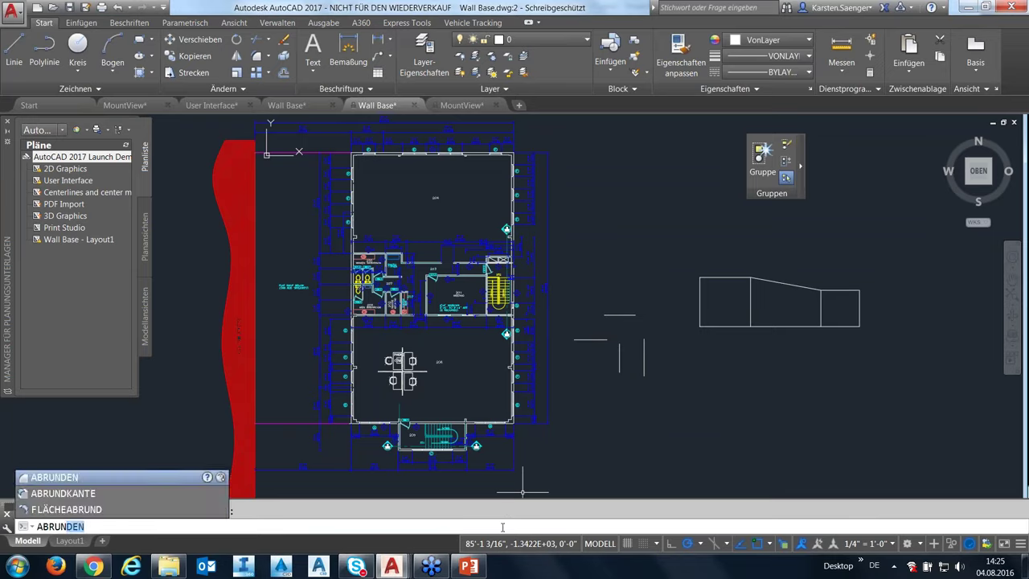
Step: Set the ABRUNDEN fillet radius to 25 and join the lower horizontal and left vertical lines into a corner
{"action": "left_click", "coordinate": [73, 478]}
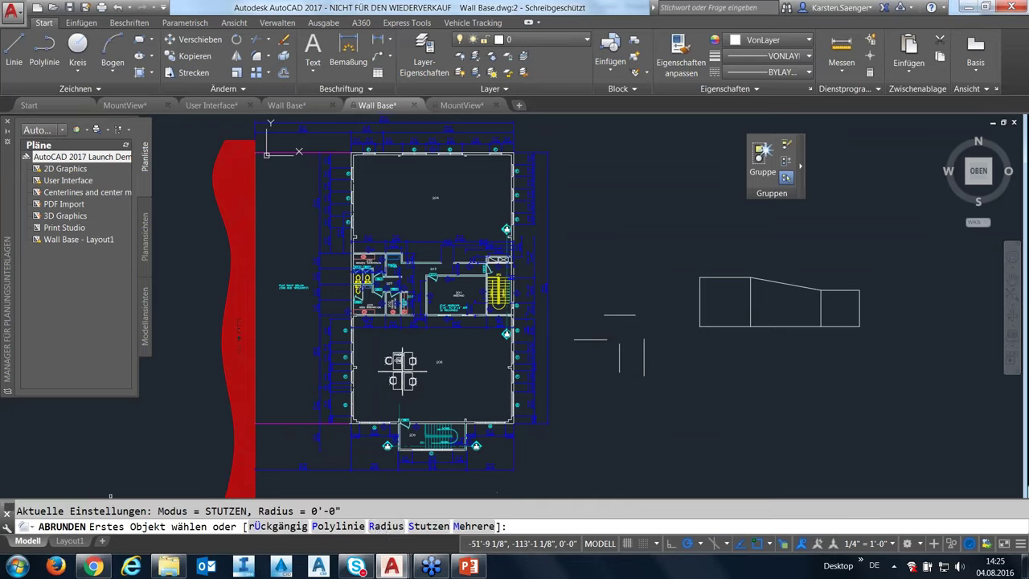
{"action": "left_click", "coordinate": [387, 526]}
{"action": "type", "text": "25"}
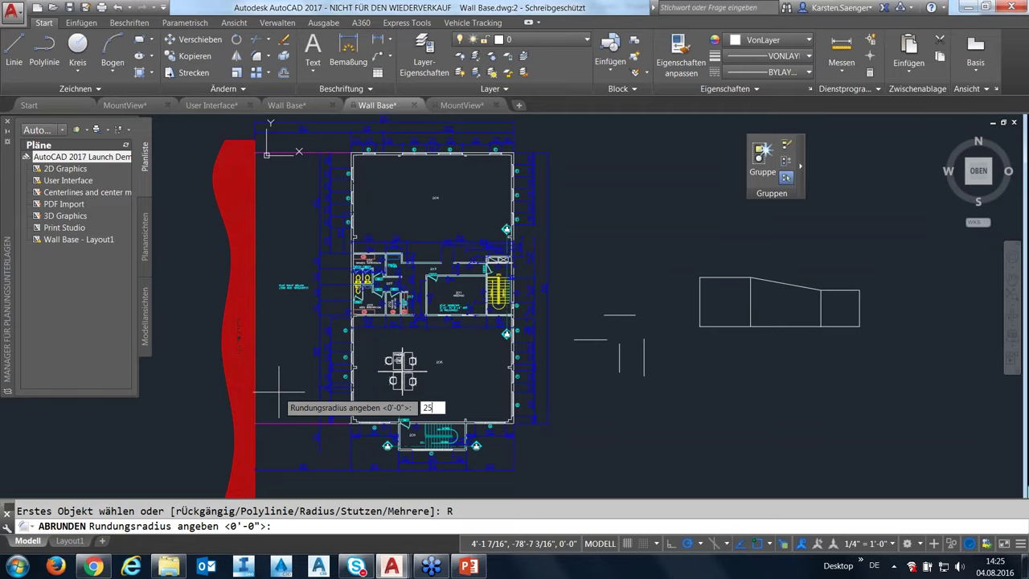
{"action": "key", "text": "Return"}
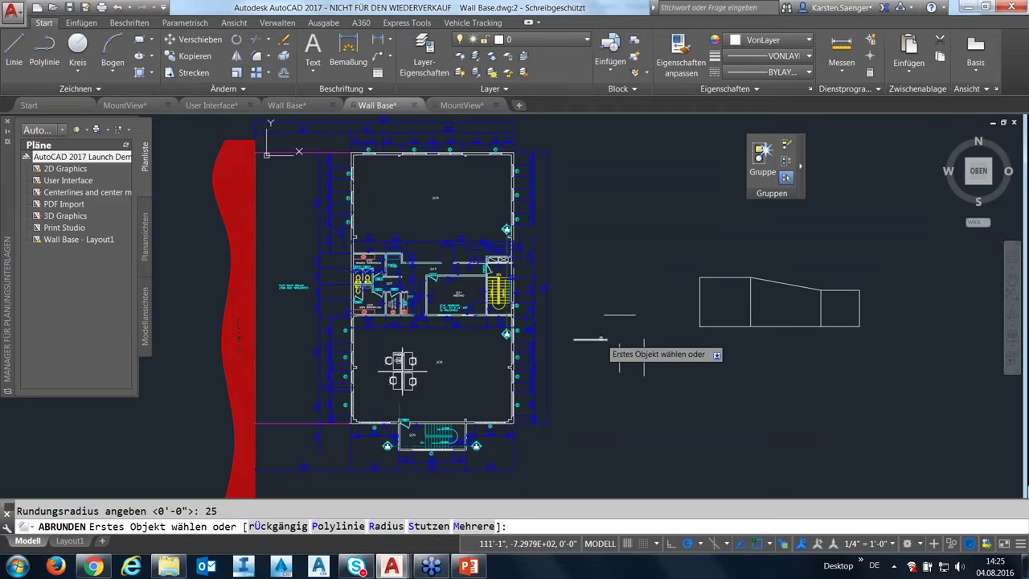
{"action": "scroll", "coordinate": [599, 352], "scroll_direction": "up", "scroll_amount": 4}
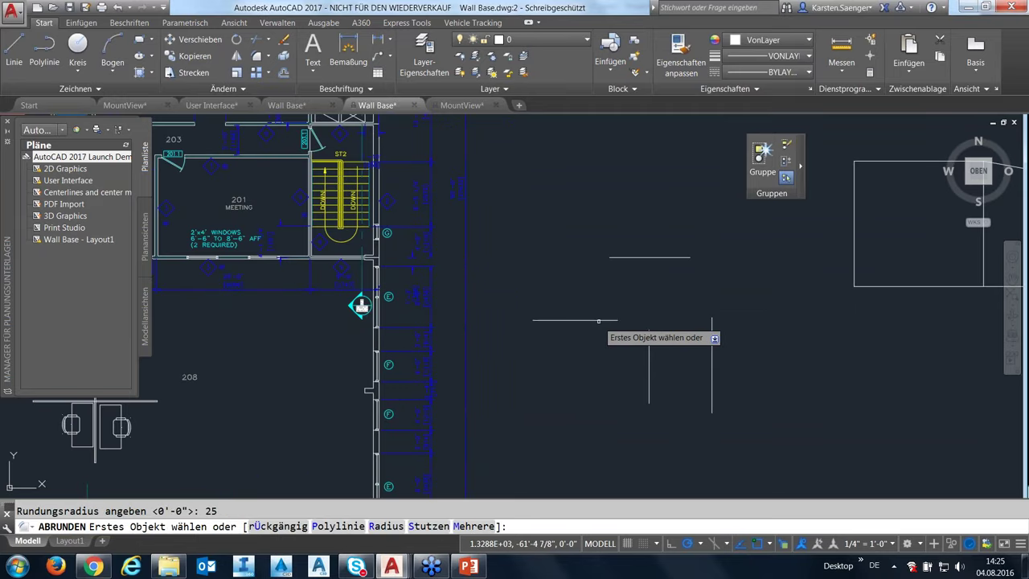
{"action": "left_click", "coordinate": [598, 320]}
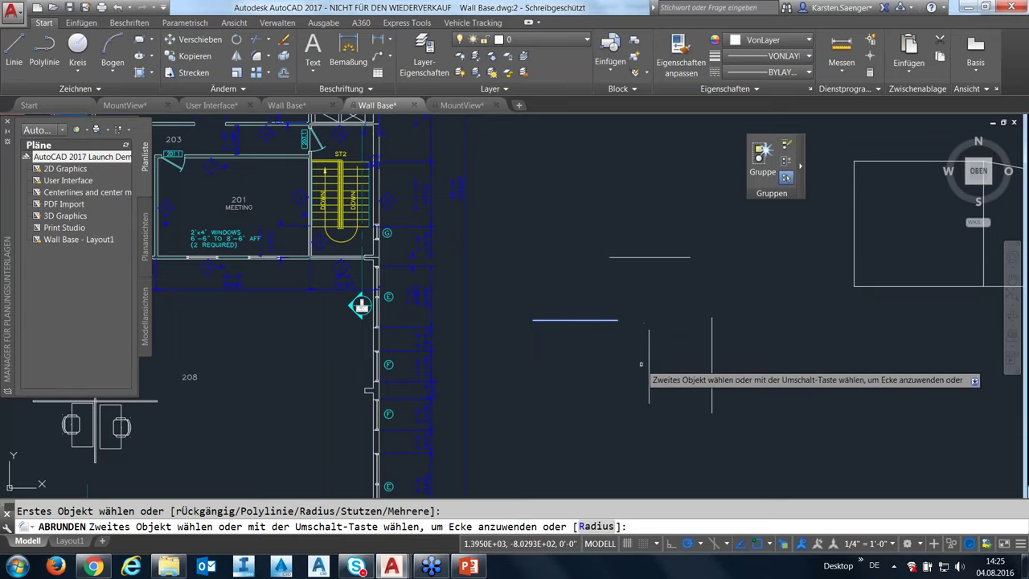
{"action": "left_click", "coordinate": [624, 356]}
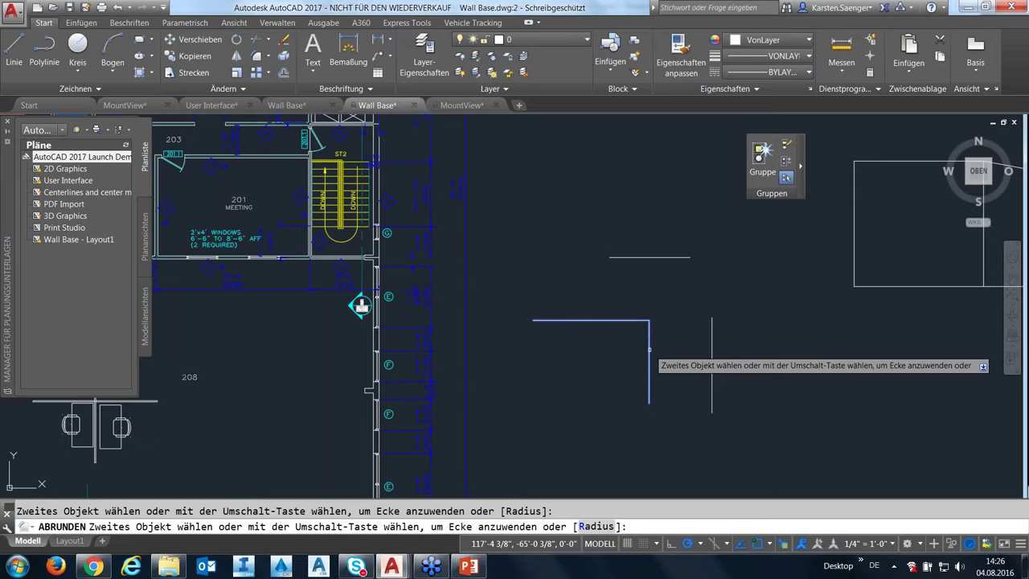
{"action": "left_click", "coordinate": [649, 349]}
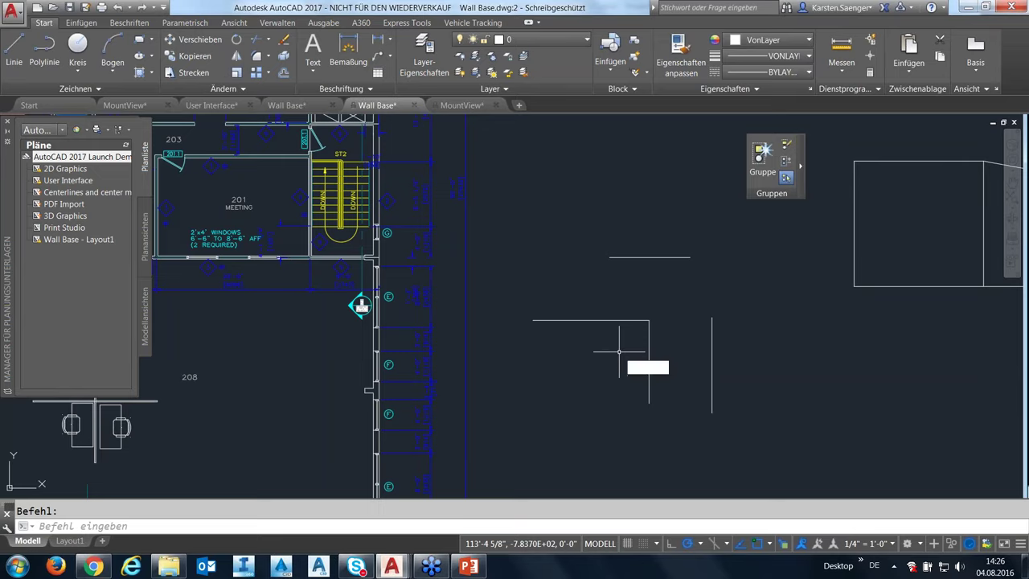
{"action": "type", "text": "FAS"}
Step: Chamfer the upper horizontal and right vertical lines with FASE at 2'-0" distances
{"action": "key", "text": "Return"}
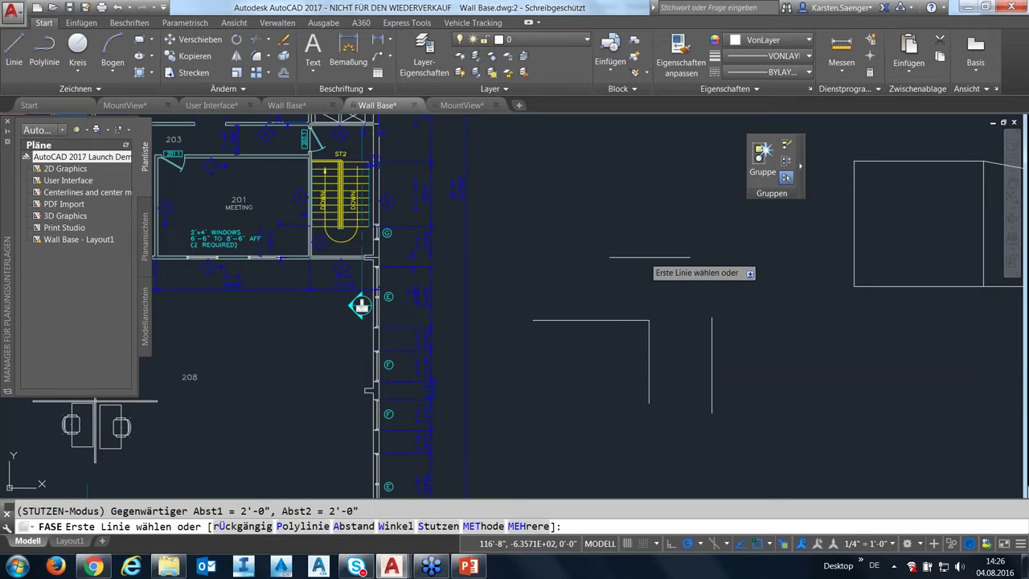
{"action": "left_click", "coordinate": [644, 258]}
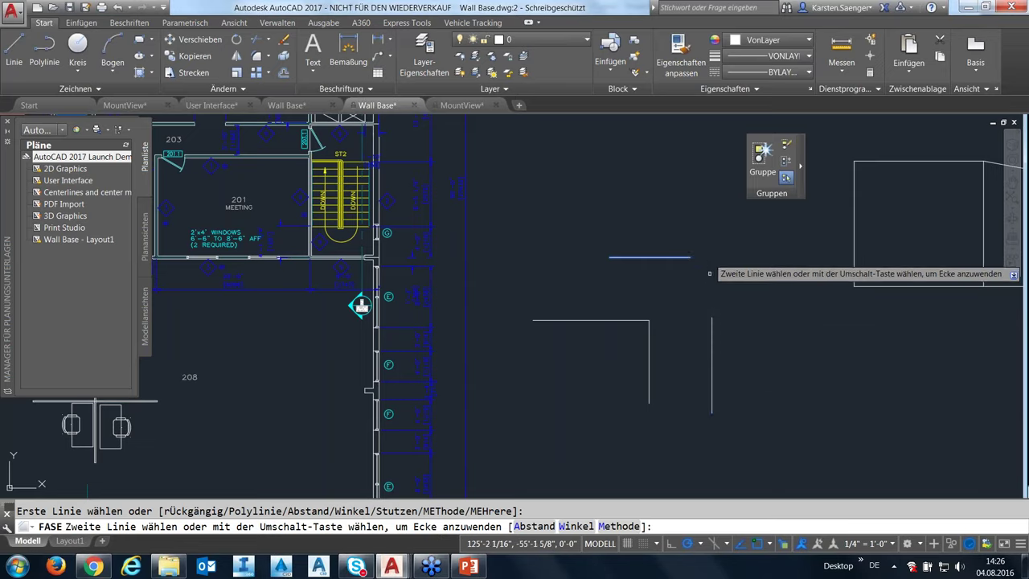
{"action": "left_click", "coordinate": [712, 337]}
{"action": "key", "text": "Return"}
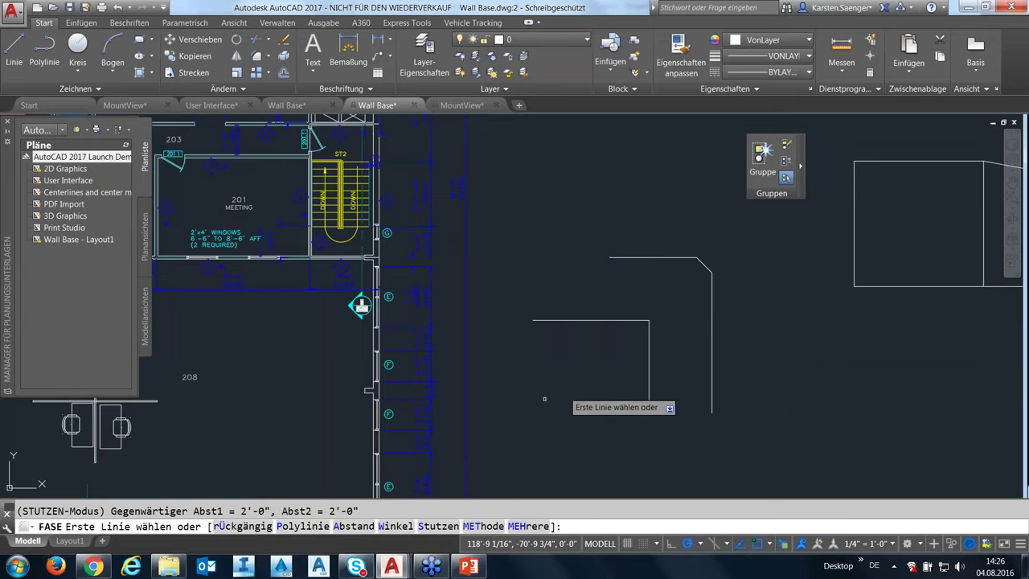
Step: Cancel the fillet command and zoom in on room 208's PHONE/COMP desk cluster
{"action": "scroll", "coordinate": [527, 414], "scroll_direction": "down", "scroll_amount": 5}
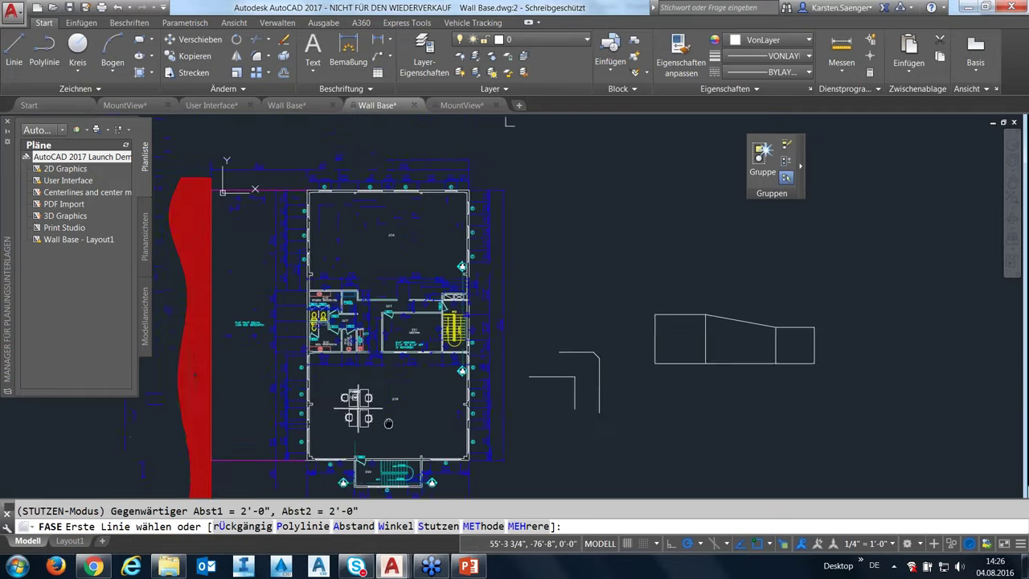
{"action": "scroll", "coordinate": [537, 440], "scroll_direction": "down", "scroll_amount": 1}
{"action": "mouse_move", "coordinate": [403, 410]}
{"action": "middle_mouse_down"}
{"action": "mouse_move", "coordinate": [537, 441]}
{"action": "mouse_move", "coordinate": [553, 416]}
{"action": "middle_mouse_up"}
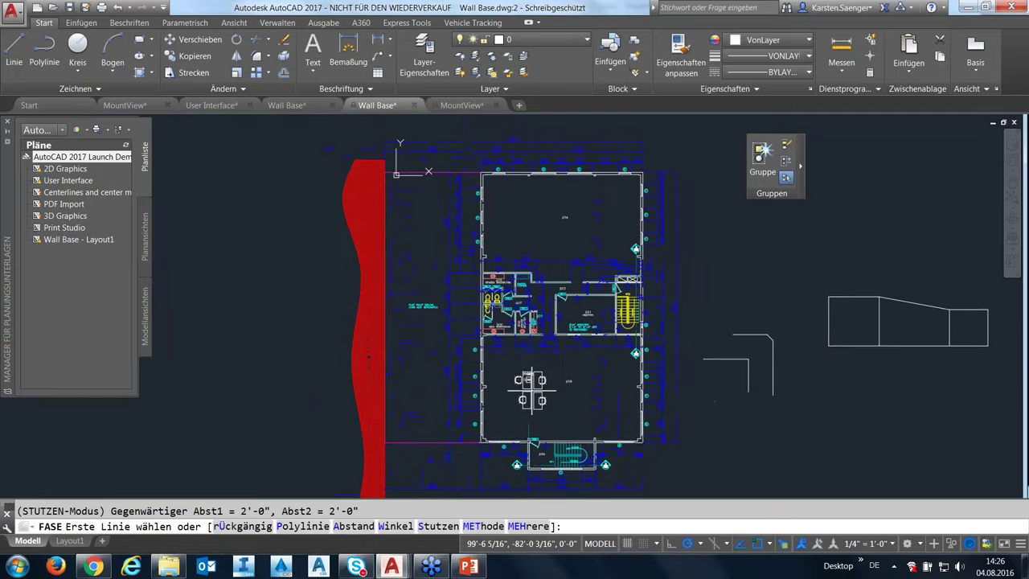
{"action": "scroll", "coordinate": [552, 415], "scroll_direction": "up", "scroll_amount": 3}
{"action": "mouse_move", "coordinate": [555, 353]}
{"action": "middle_mouse_down"}
{"action": "mouse_move", "coordinate": [603, 388]}
{"action": "mouse_move", "coordinate": [582, 378]}
{"action": "middle_mouse_up"}
{"action": "scroll", "coordinate": [613, 411], "scroll_direction": "down", "scroll_amount": 2}
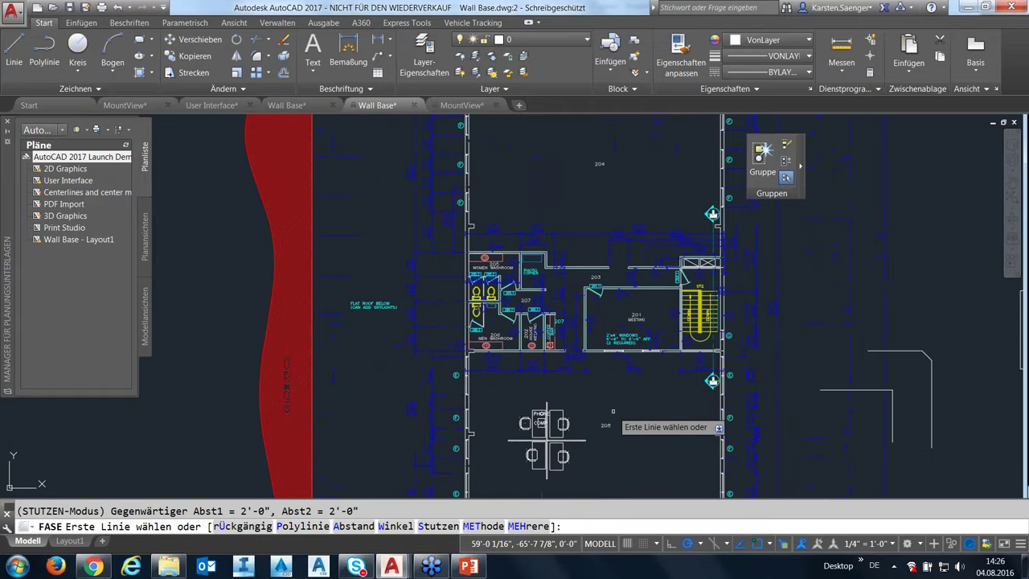
{"action": "key", "text": "Escape"}
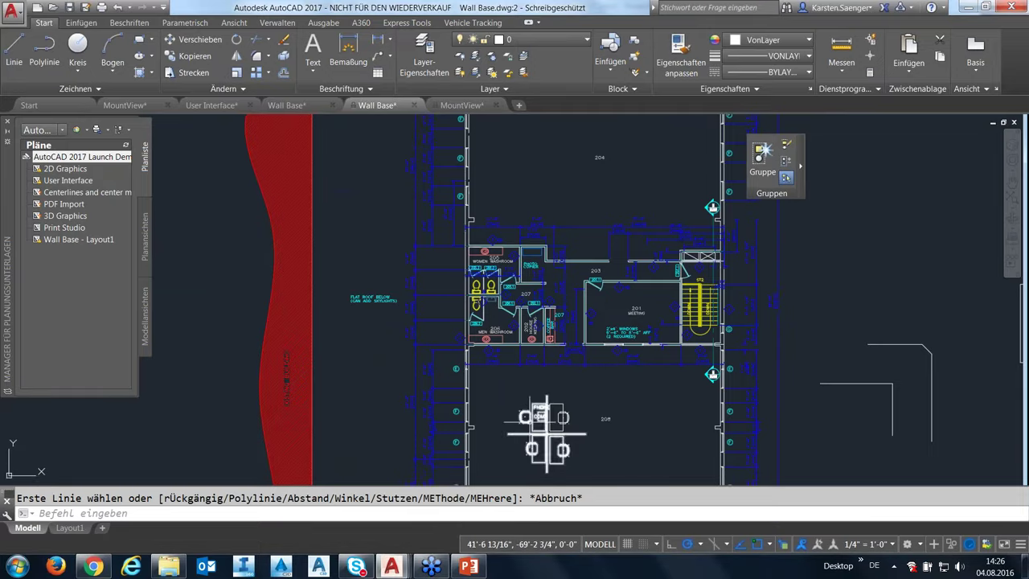
{"action": "middle_click_drag", "start_coordinate": [521, 418], "coordinate": [529, 359]}
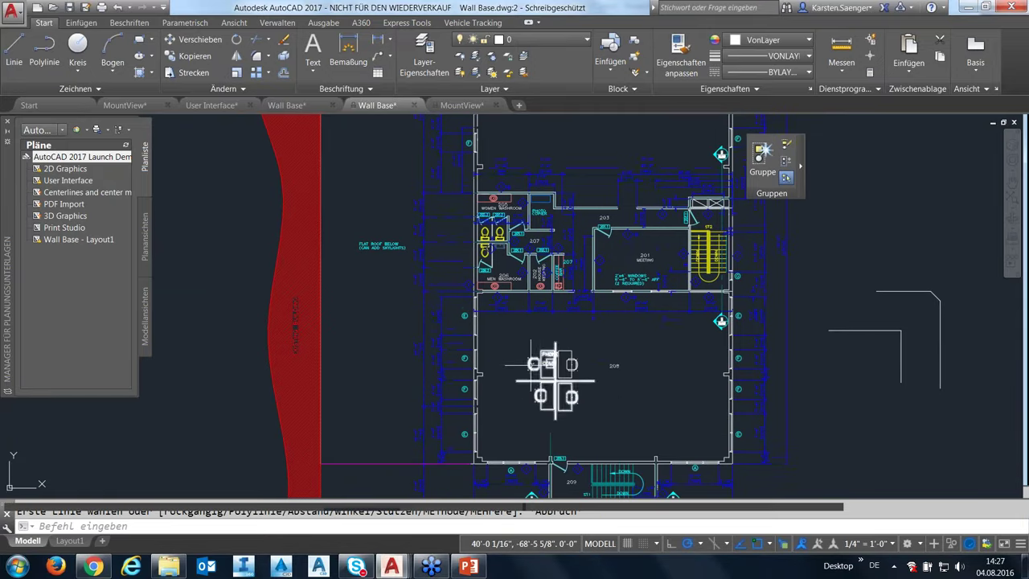
{"action": "scroll", "coordinate": [555, 382], "scroll_direction": "up", "scroll_amount": 8}
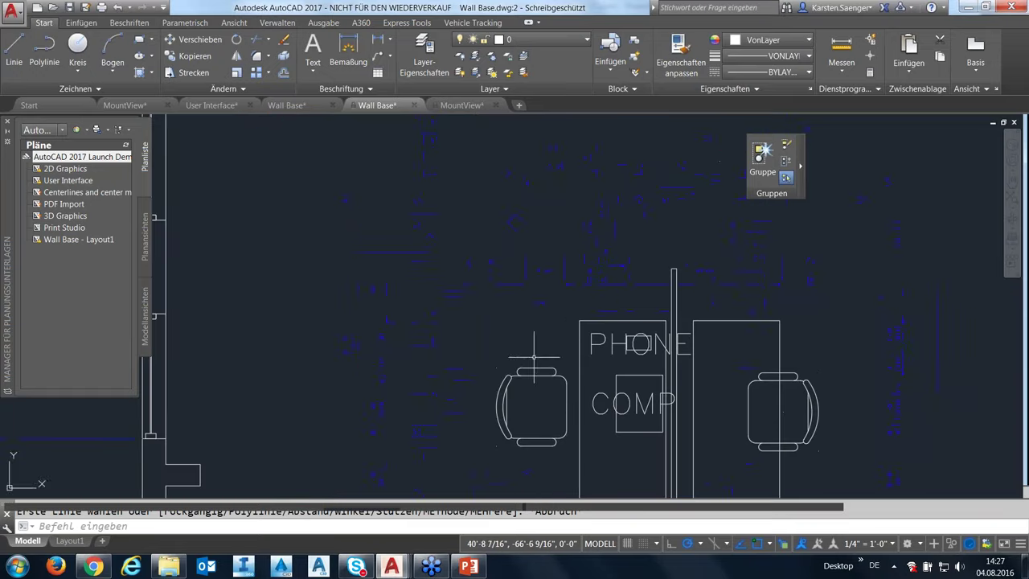
{"action": "scroll", "coordinate": [427, 278], "scroll_direction": "down", "scroll_amount": 3}
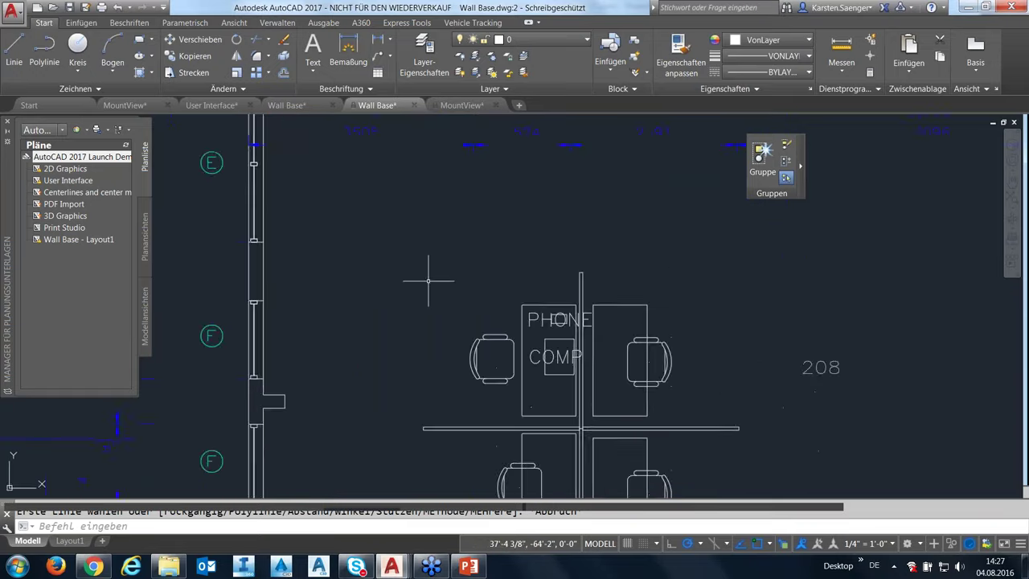
{"action": "scroll", "coordinate": [426, 277], "scroll_direction": "down", "scroll_amount": 2}
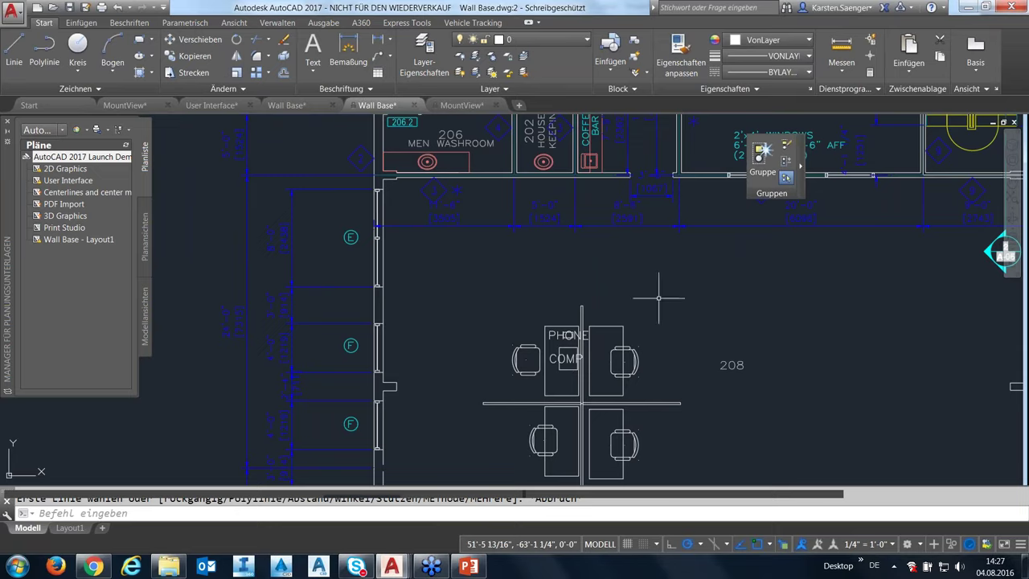
Step: Draw a horizontal and a vertical line crossing each other above the PHONE/COMP desks
{"action": "left_click", "coordinate": [13, 45]}
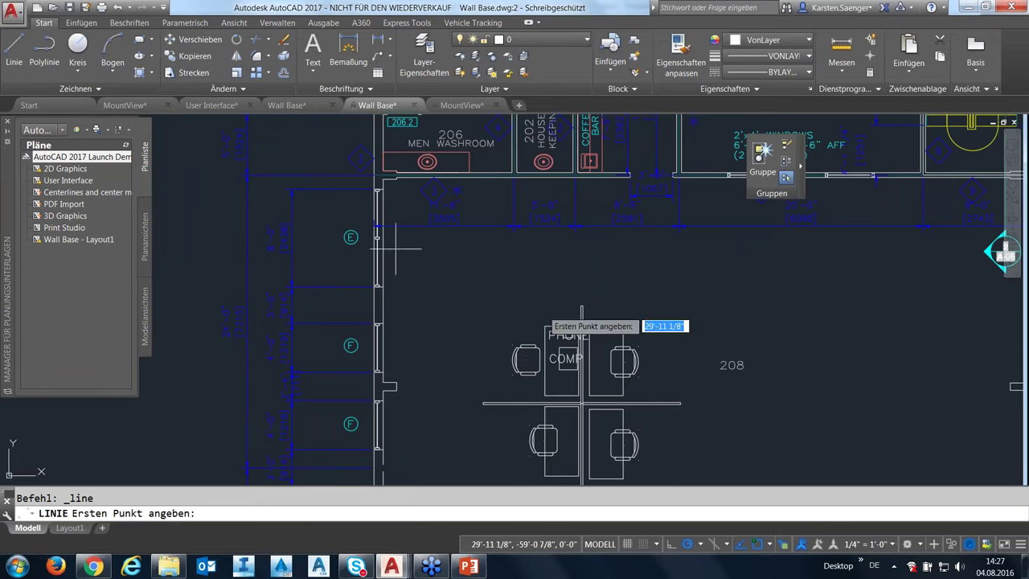
{"action": "left_click", "coordinate": [610, 272]}
{"action": "left_click", "coordinate": [681, 272]}
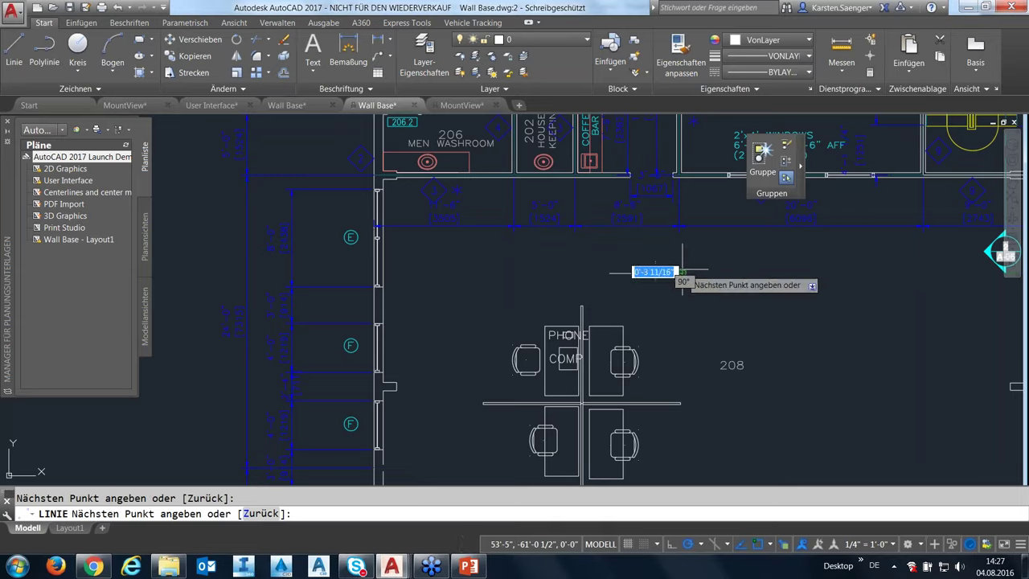
{"action": "key", "text": "Return"}
{"action": "left_click", "coordinate": [16, 45]}
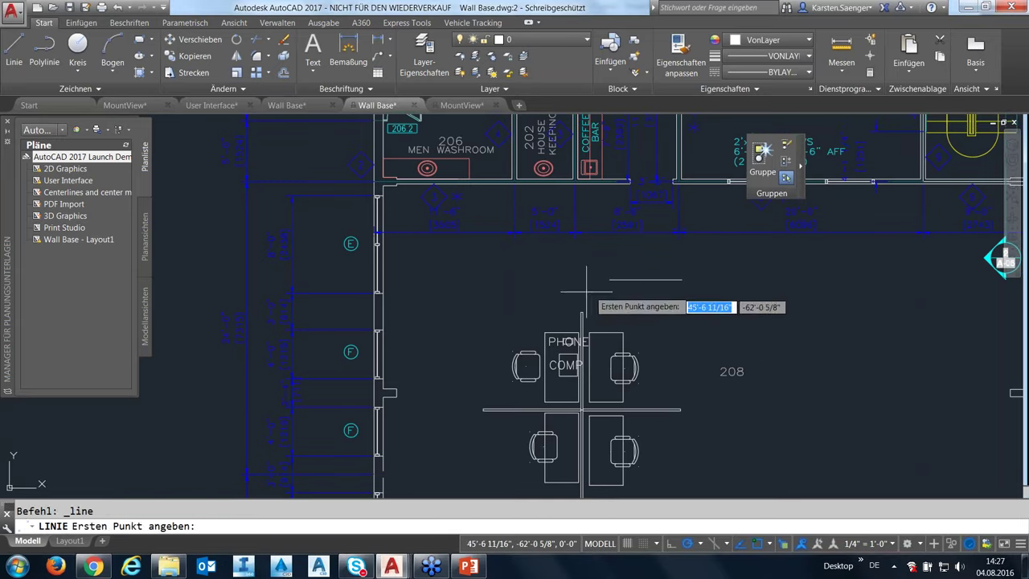
{"action": "left_click", "coordinate": [641, 248]}
{"action": "left_click", "coordinate": [641, 294]}
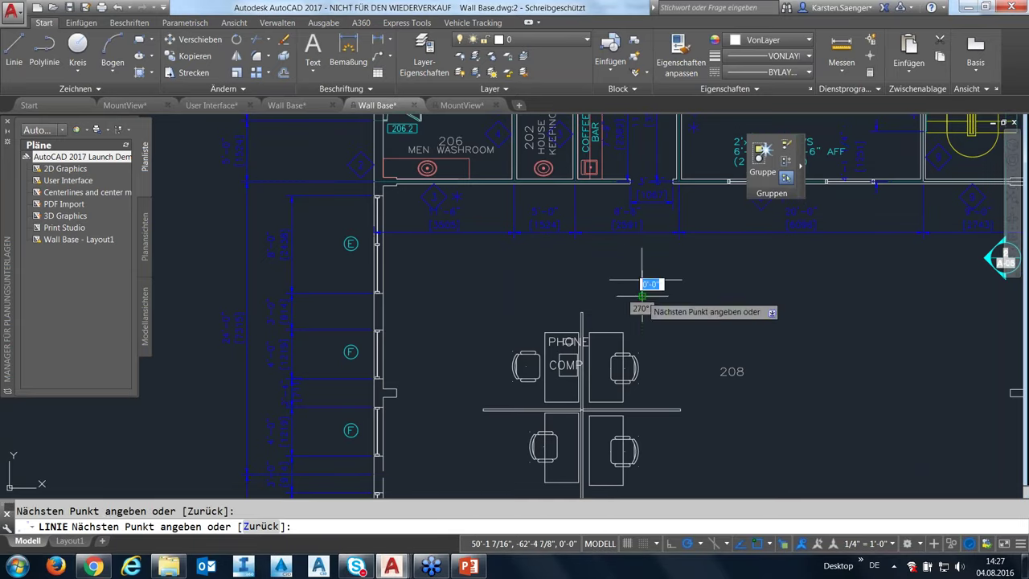
{"action": "key", "text": "Return"}
Step: Window-select both lines of the cross and begin the BLOCK command
{"action": "left_click", "coordinate": [693, 317]}
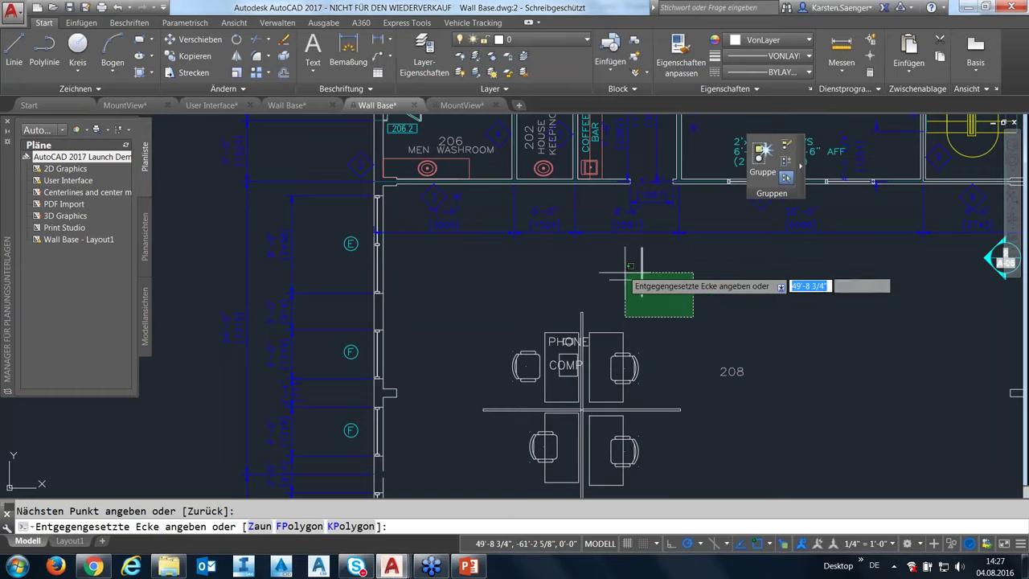
{"action": "left_click", "coordinate": [596, 239]}
{"action": "type", "text": "blo"}
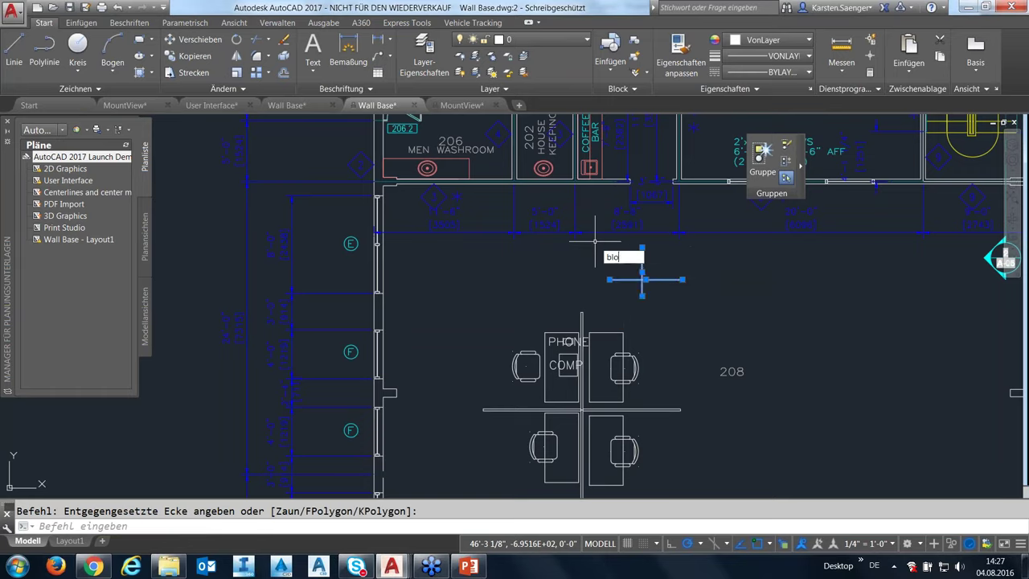
Step: Define the two cross lines as block 'test' in inches, with its base point at the cross
{"action": "key", "text": "Return"}
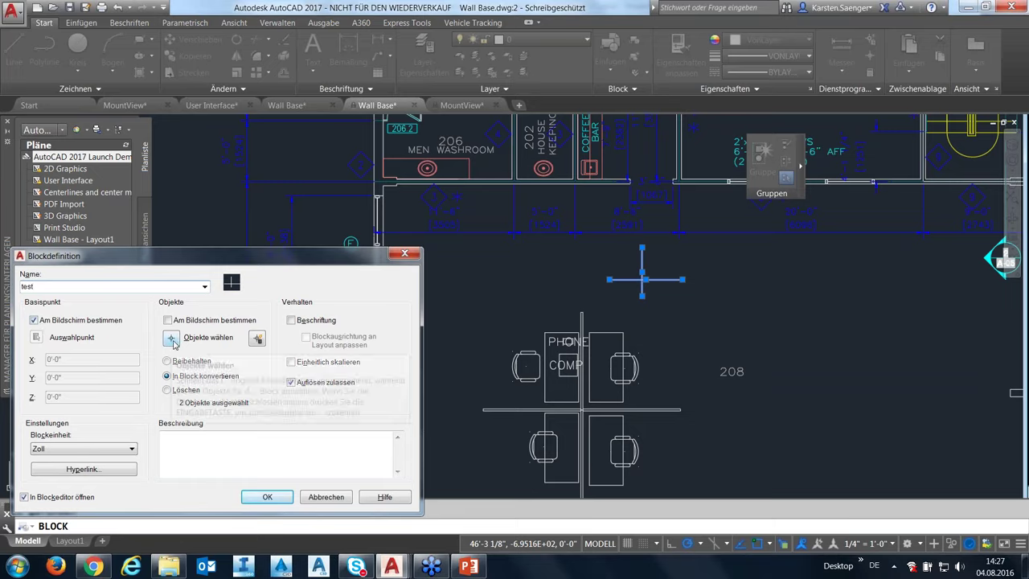
{"action": "left_click", "coordinate": [172, 338]}
{"action": "left_click", "coordinate": [677, 247]}
{"action": "left_click", "coordinate": [592, 294]}
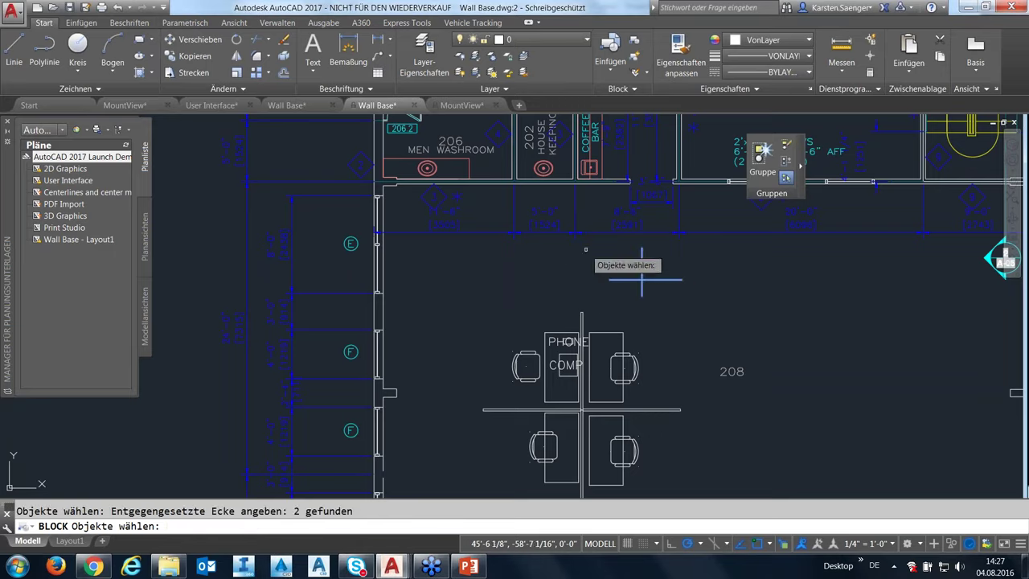
{"action": "key", "text": "Return"}
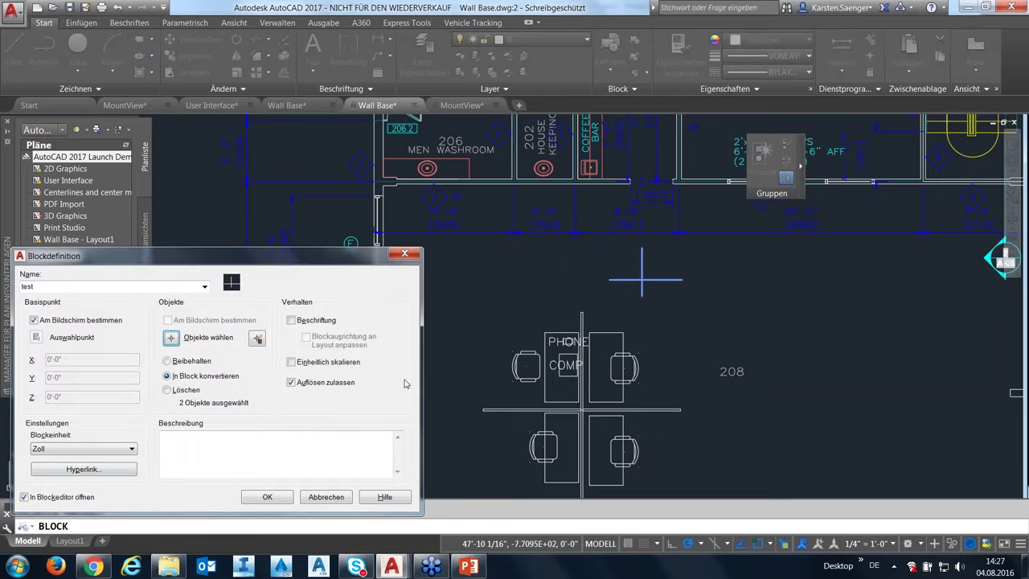
{"action": "left_click", "coordinate": [61, 450]}
{"action": "left_click", "coordinate": [63, 450]}
{"action": "left_click", "coordinate": [268, 498]}
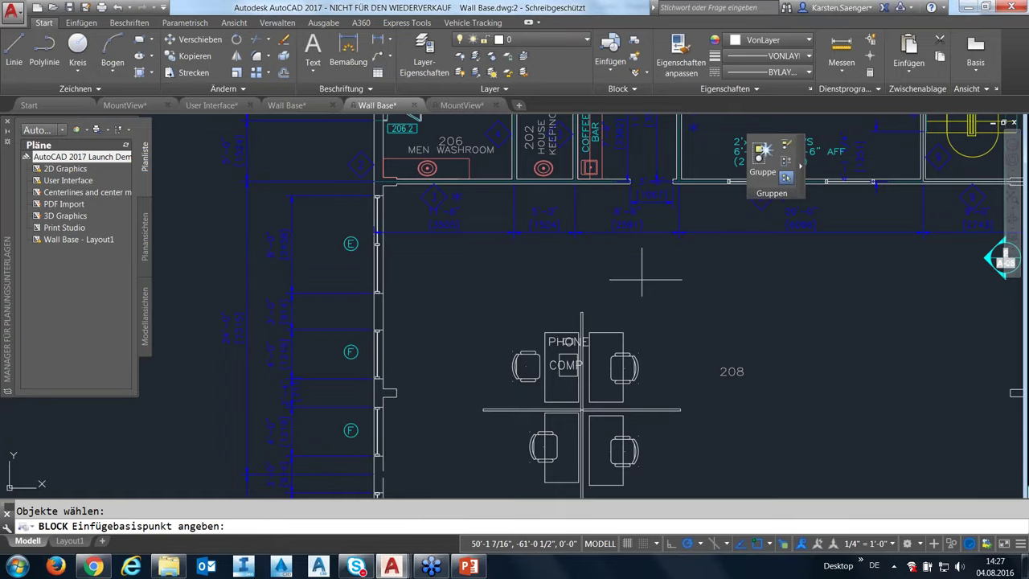
{"action": "left_click", "coordinate": [641, 275]}
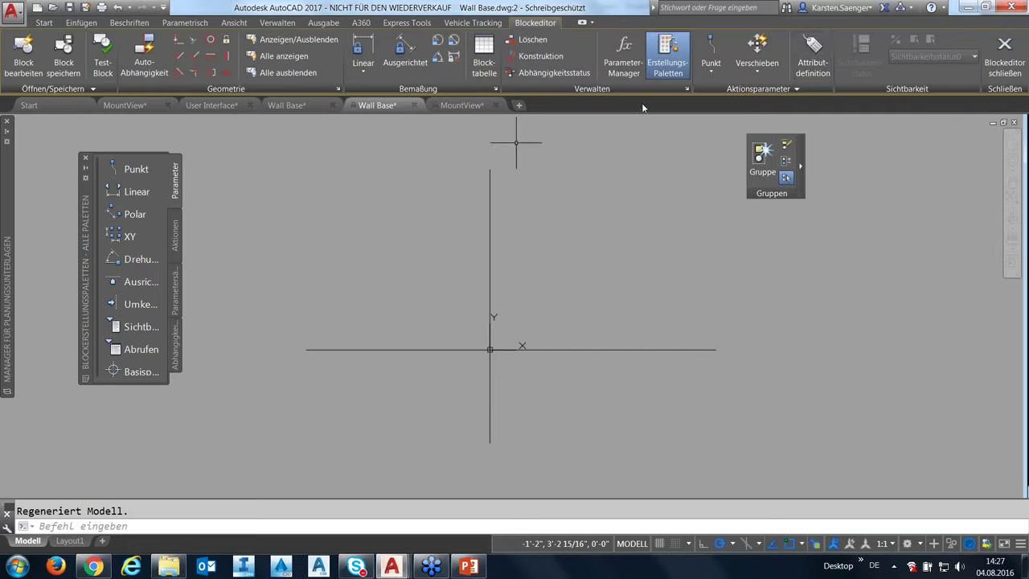
Step: Fill in a first attribute definition with tag Test and default Kreuz, then cancel its placement
{"action": "left_click", "coordinate": [813, 56]}
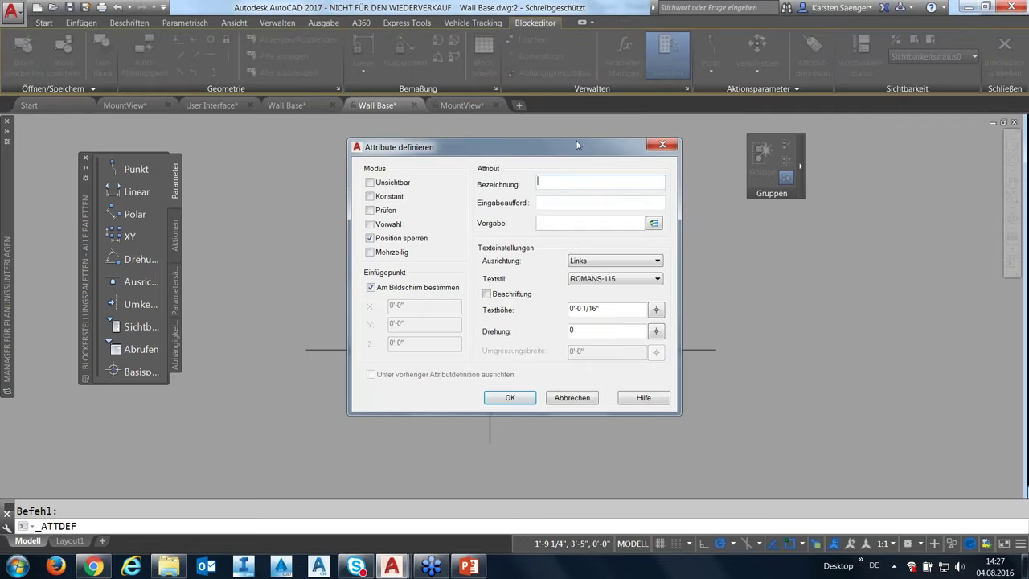
{"action": "mouse_move", "coordinate": [566, 152]}
{"action": "left_mouse_down"}
{"action": "mouse_move", "coordinate": [306, 133]}
{"action": "mouse_move", "coordinate": [321, 129]}
{"action": "left_mouse_up"}
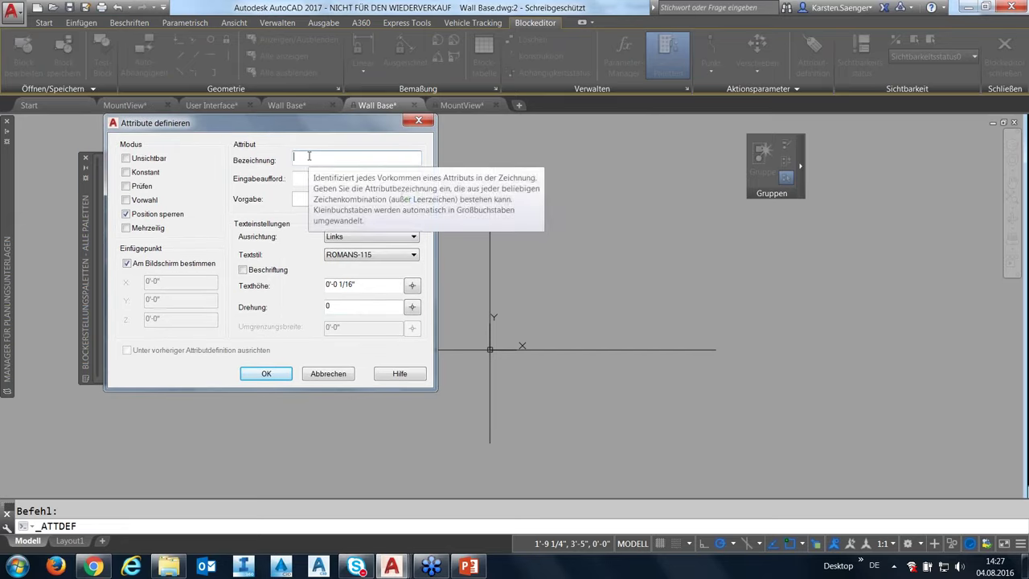
{"action": "type", "text": "Test_Schrift"}
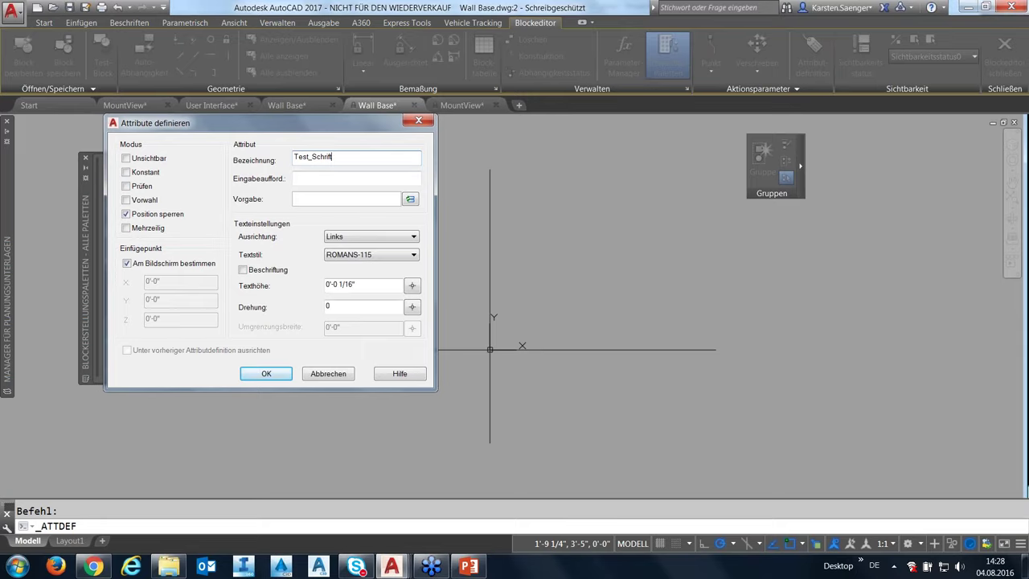
{"action": "left_click", "coordinate": [315, 175]}
{"action": "type", "text": "Teext eingeben"}
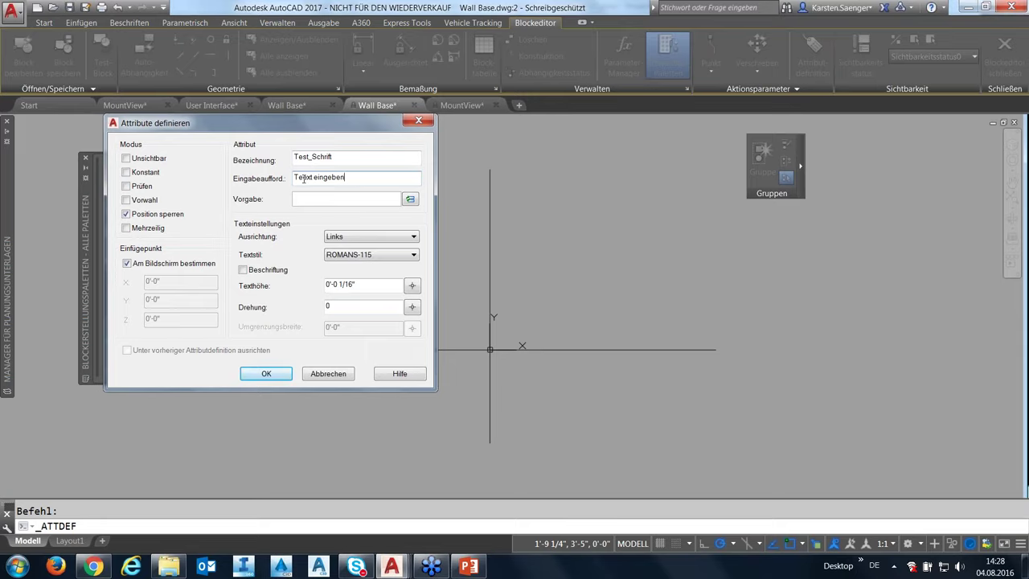
{"action": "key", "text": "BackSpace"}
{"action": "left_click", "coordinate": [310, 196]}
{"action": "type", "text": "KREUZ"}
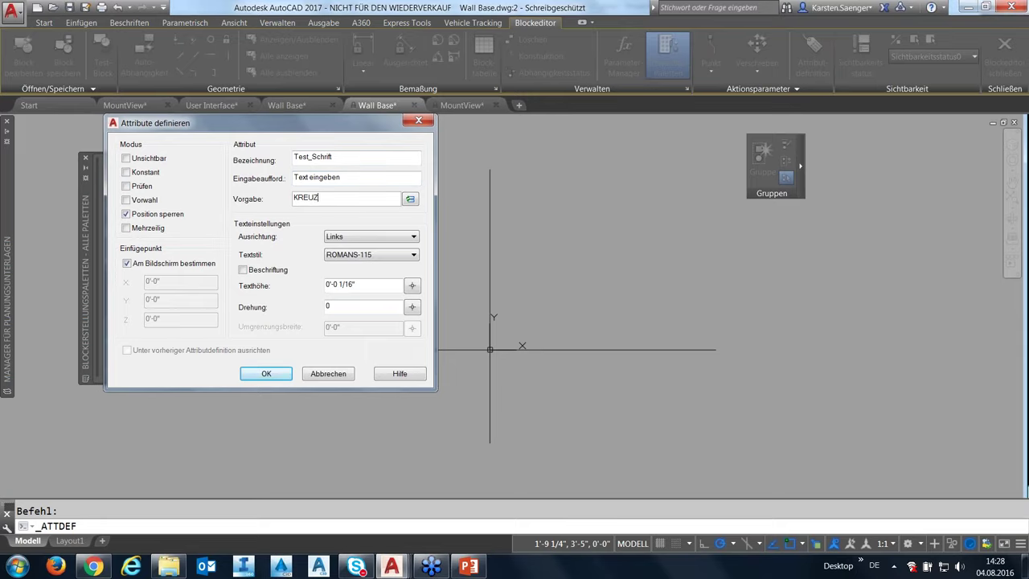
{"action": "left_click_drag", "start_coordinate": [357, 285], "coordinate": [316, 287]}
{"action": "type", "text": "25"}
{"action": "key", "text": "Return"}
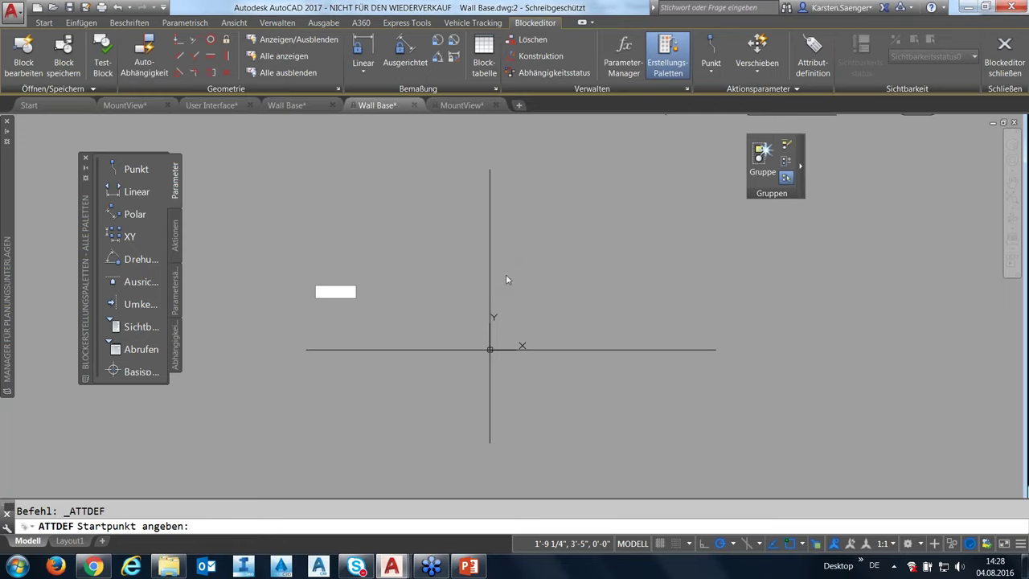
{"action": "key", "text": "Escape"}
Step: Add the Test attribute (prompt Text eingeben, default Kreuz, height 25) beside the cross and close the Block Editor
{"action": "left_click", "coordinate": [814, 58]}
{"action": "type", "text": "Test"}
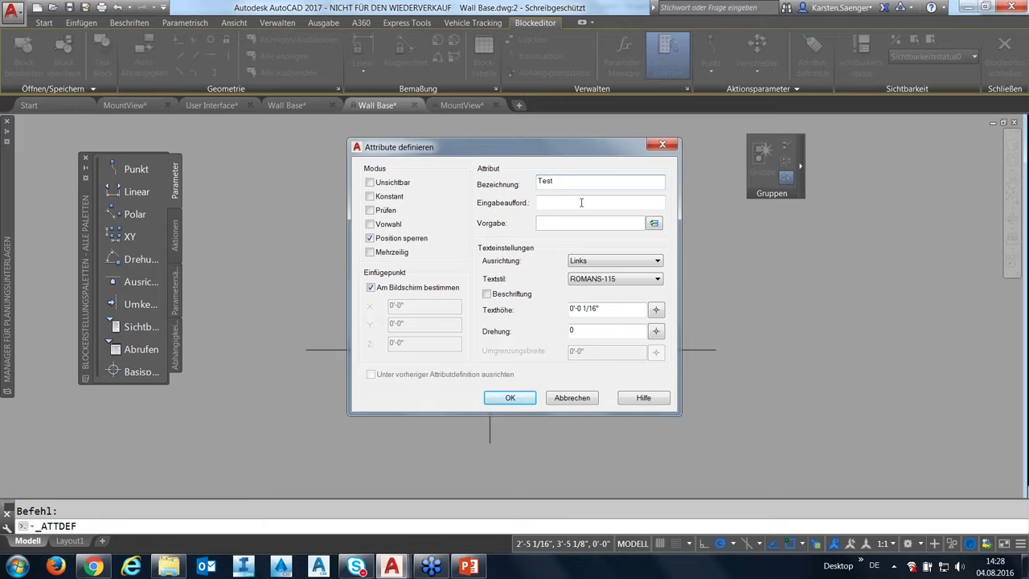
{"action": "left_click", "coordinate": [580, 203]}
{"action": "type", "text": "eingeben"}
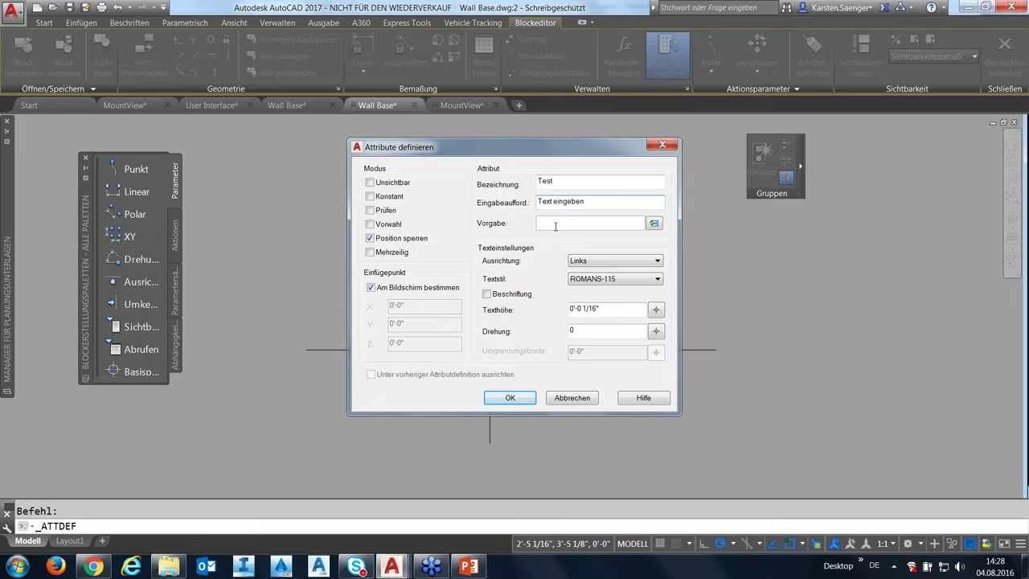
{"action": "left_click", "coordinate": [559, 220]}
{"action": "key", "text": "BackSpace"}
{"action": "type", "text": "reuz"}
{"action": "double_click", "coordinate": [607, 309]}
{"action": "type", "text": "25"}
{"action": "left_click", "coordinate": [510, 397]}
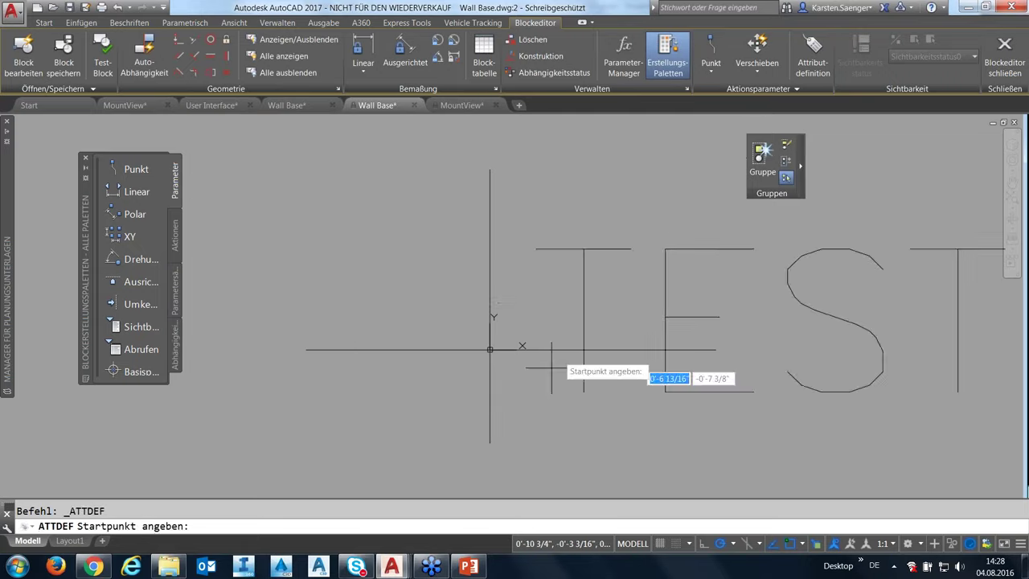
{"action": "left_click", "coordinate": [523, 298]}
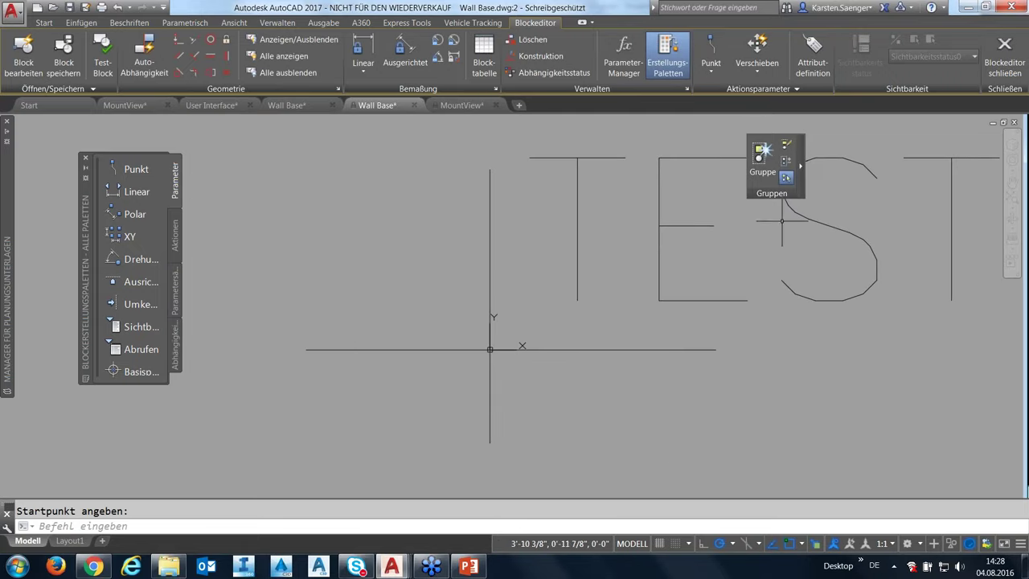
{"action": "left_click", "coordinate": [982, 62]}
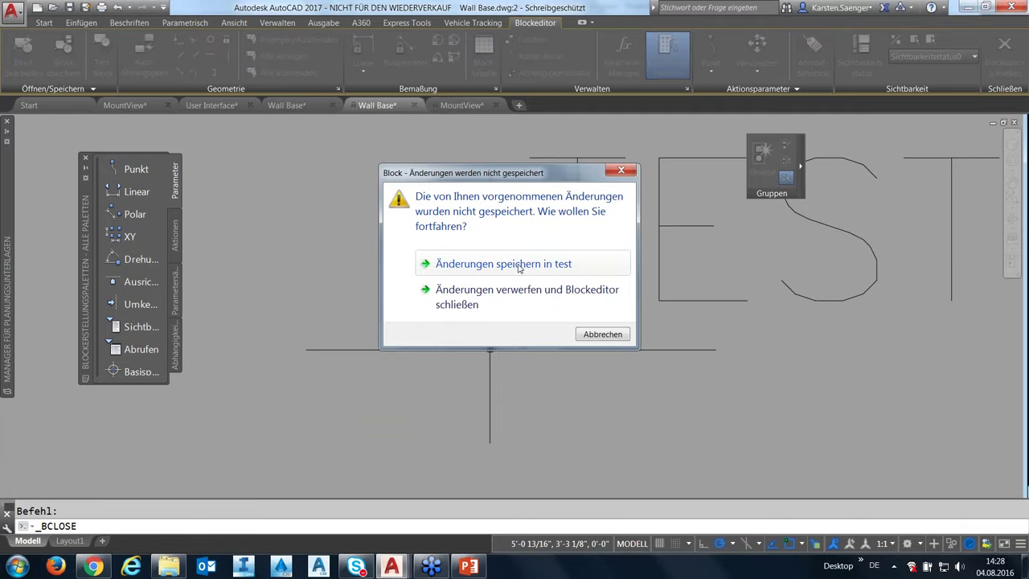
Step: Save block test and insert it above room 208 with the attribute value Kreuz_1
{"action": "left_click", "coordinate": [518, 265]}
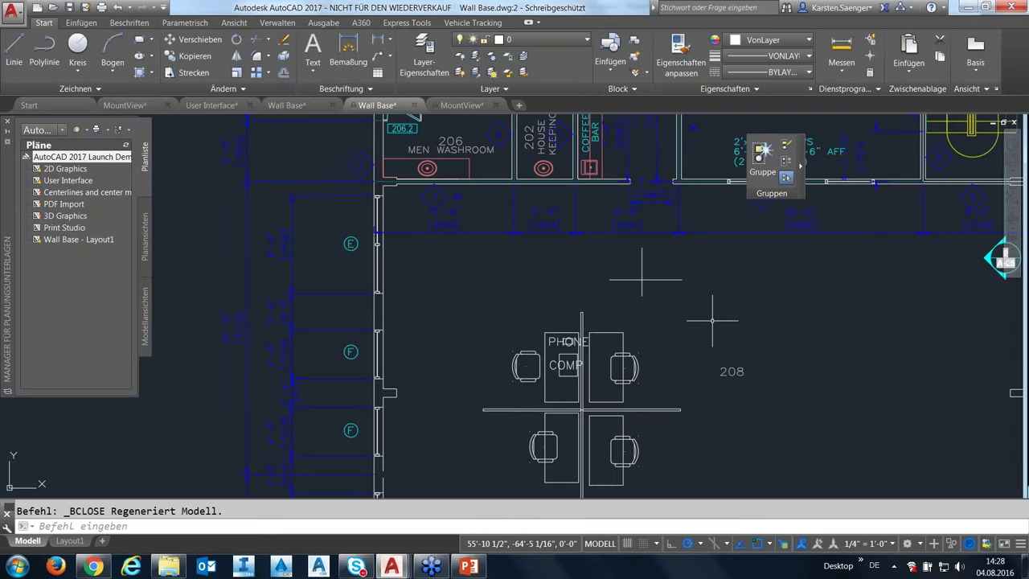
{"action": "type", "text": "gru"}
{"action": "key", "text": "Escape"}
{"action": "type", "text": "e"}
{"action": "key", "text": "Return"}
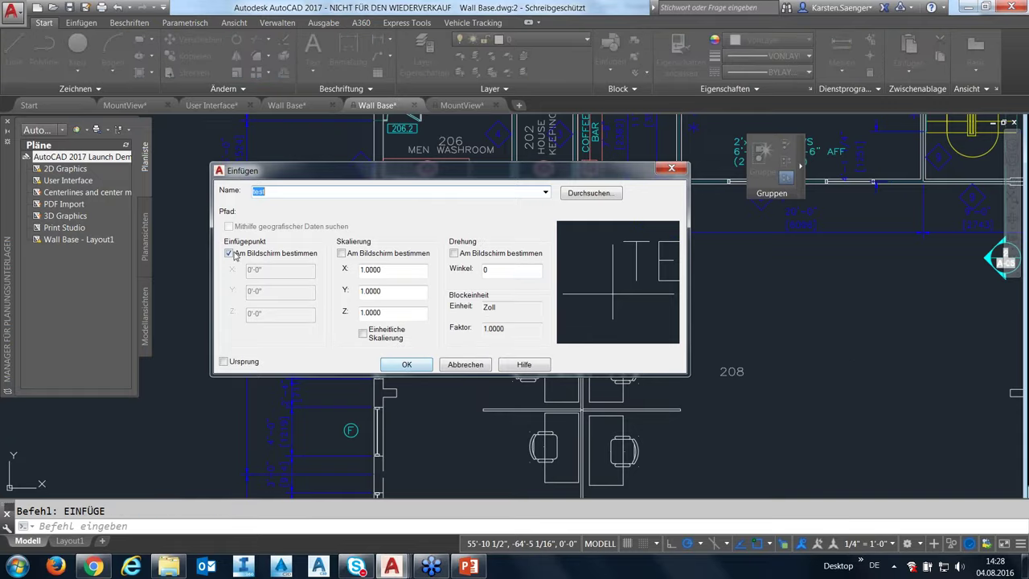
{"action": "left_click", "coordinate": [392, 366]}
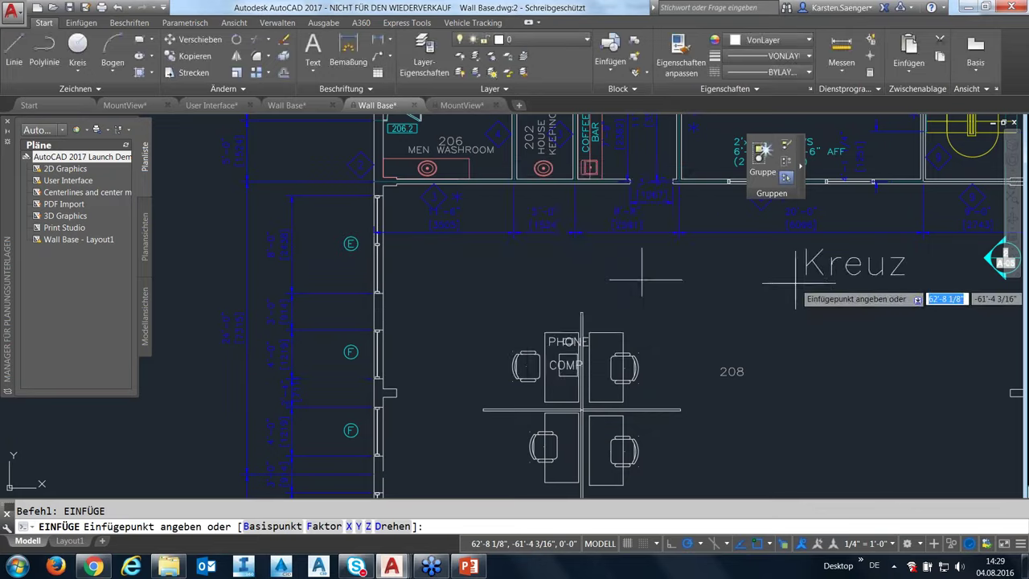
{"action": "left_click", "coordinate": [641, 278]}
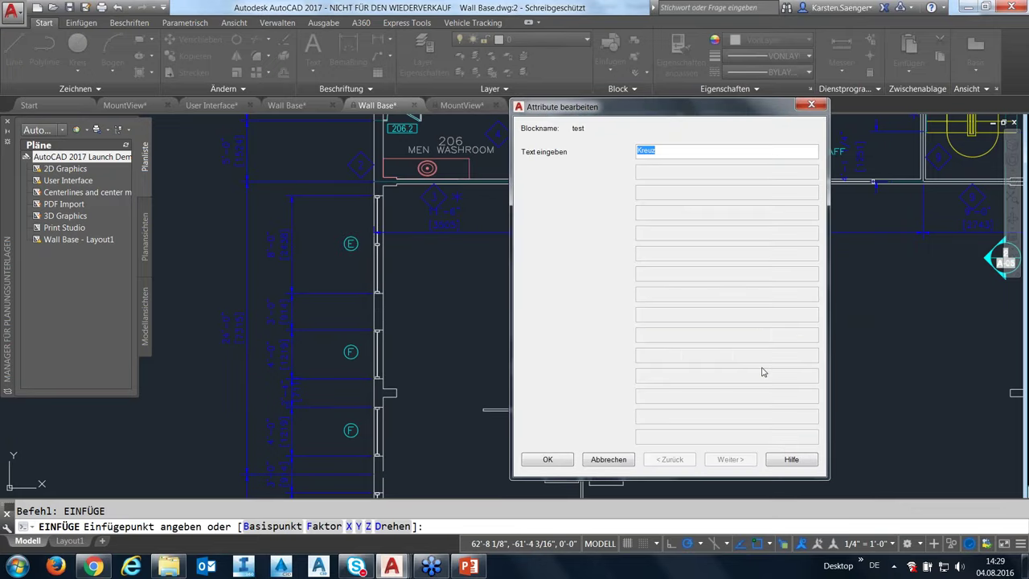
{"action": "left_click", "coordinate": [673, 151]}
{"action": "left_click", "coordinate": [547, 459]}
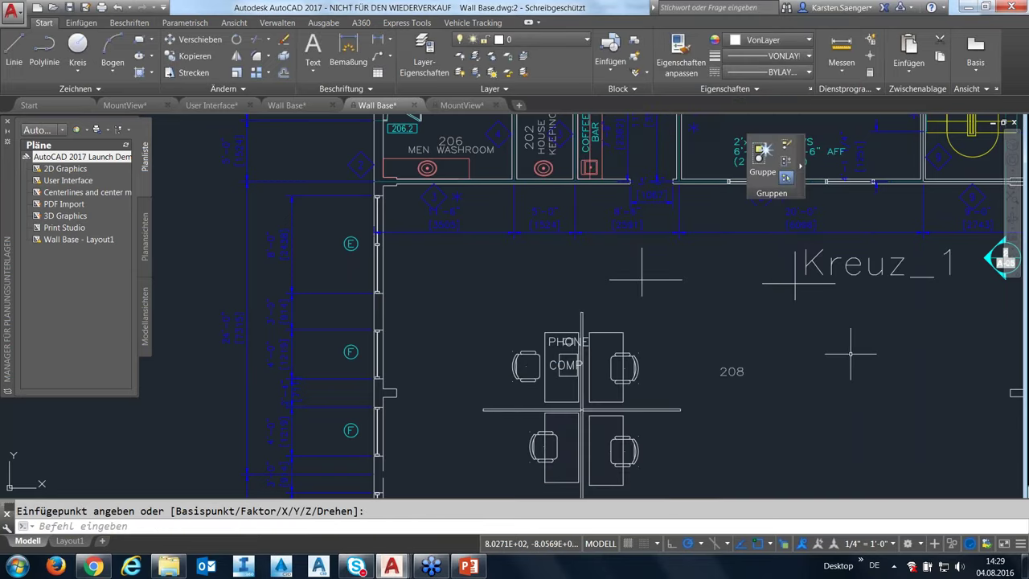
{"action": "middle_click_drag", "start_coordinate": [854, 336], "coordinate": [750, 369]}
{"action": "key", "text": "Escape"}
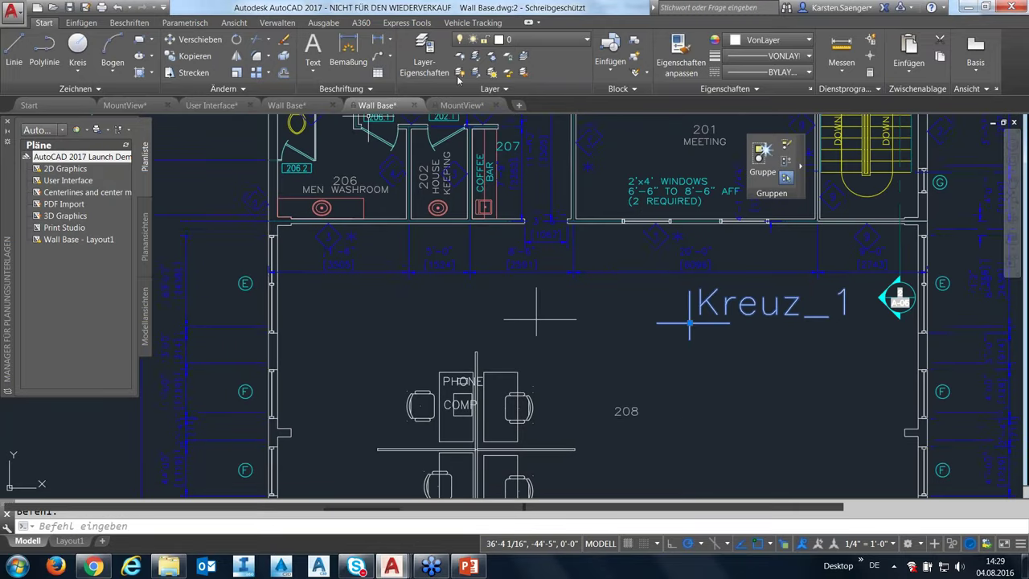
Step: Trial-explode the Kreuz_1 block, undo it, and display the Express Tools ribbon
{"action": "left_click", "coordinate": [283, 56]}
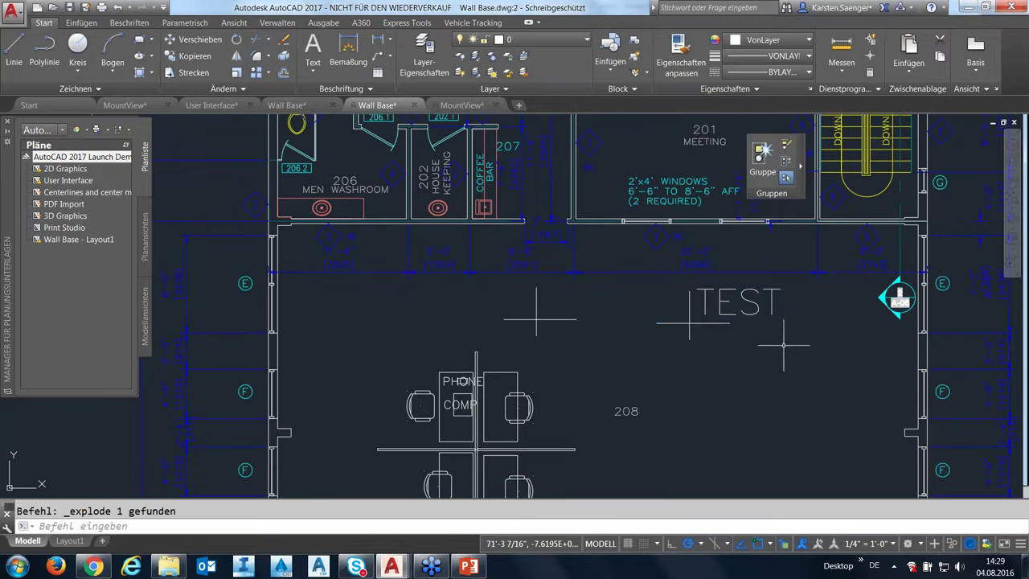
{"action": "key", "text": "Escape"}
{"action": "left_click", "coordinate": [720, 305]}
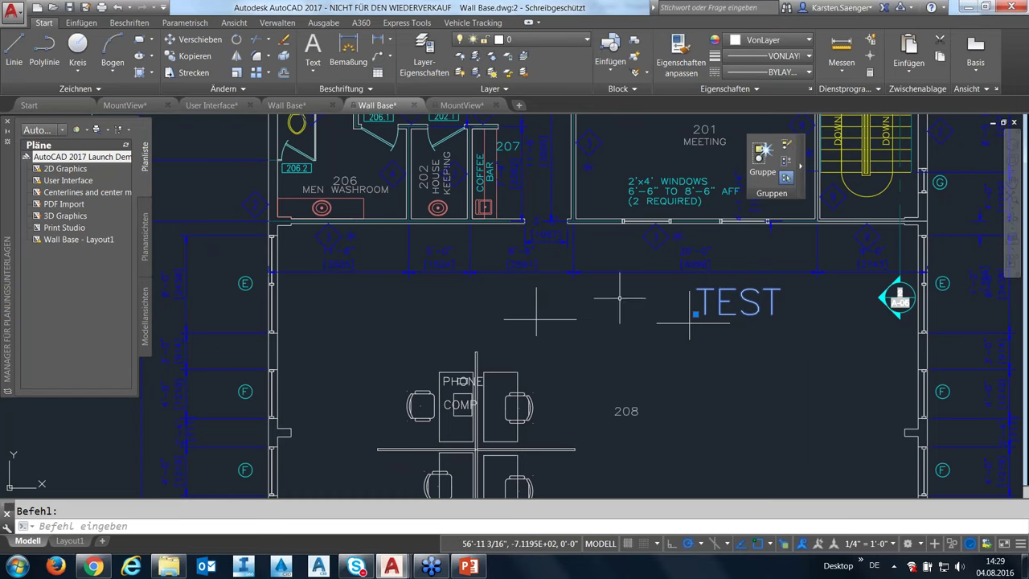
{"action": "key", "text": "Escape"}
{"action": "key", "text": "ctrl+z"}
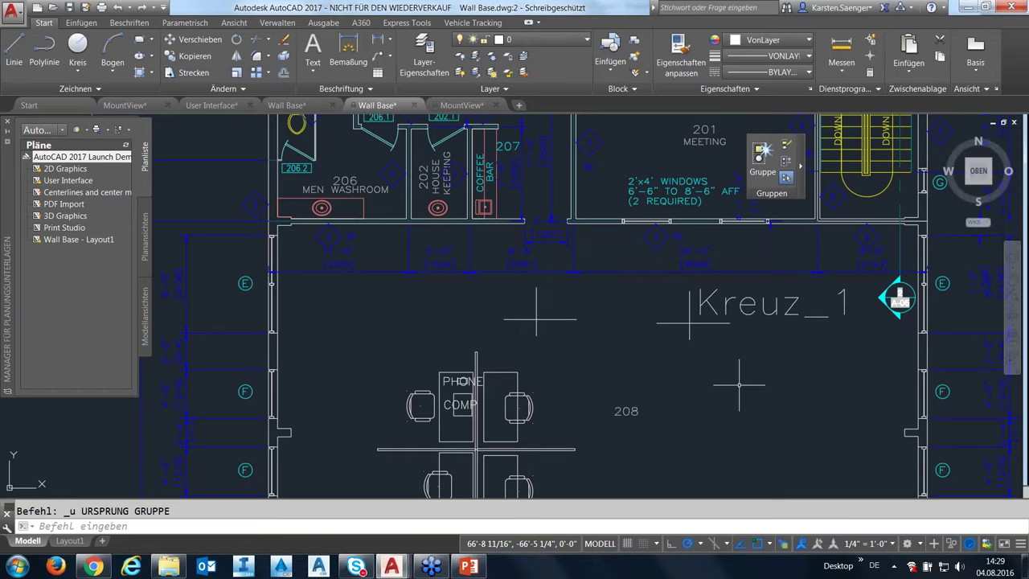
{"action": "key", "text": "Escape"}
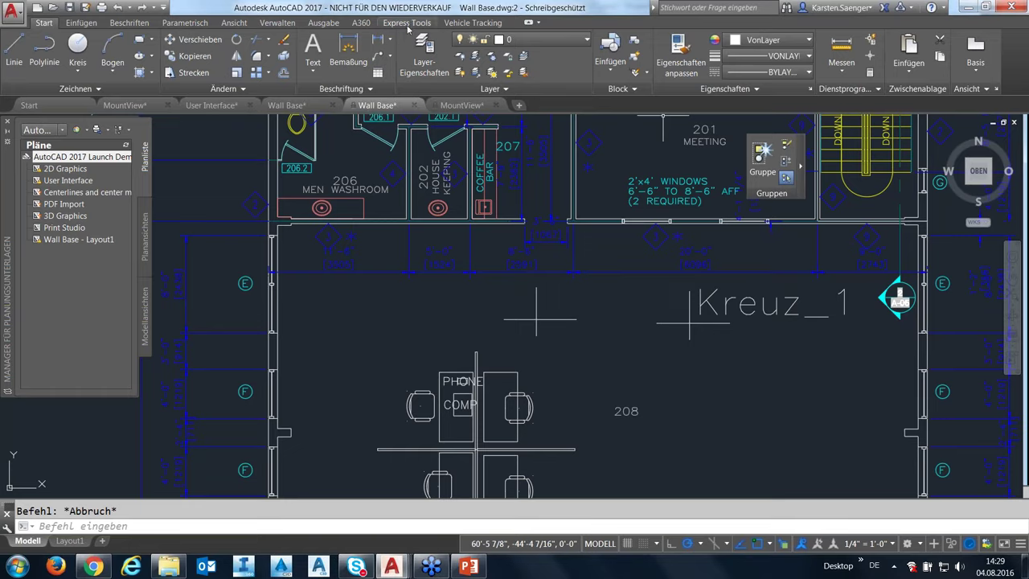
{"action": "left_click", "coordinate": [407, 22]}
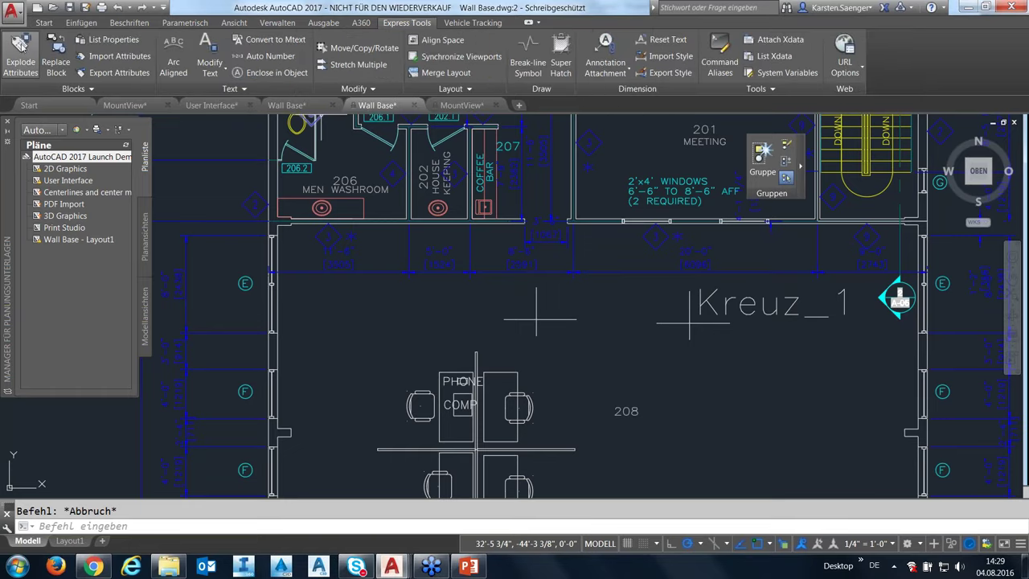
Step: Run Express Tools' Explode Attributes on the Kreuz_1 block to turn its attributes into plain text
{"action": "left_click", "coordinate": [20, 44]}
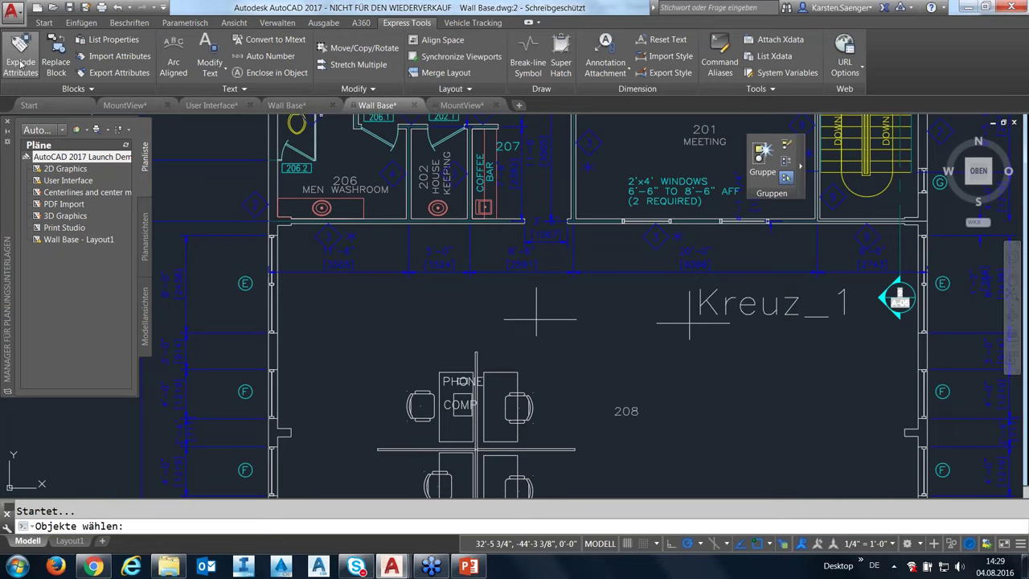
{"action": "left_click", "coordinate": [689, 321]}
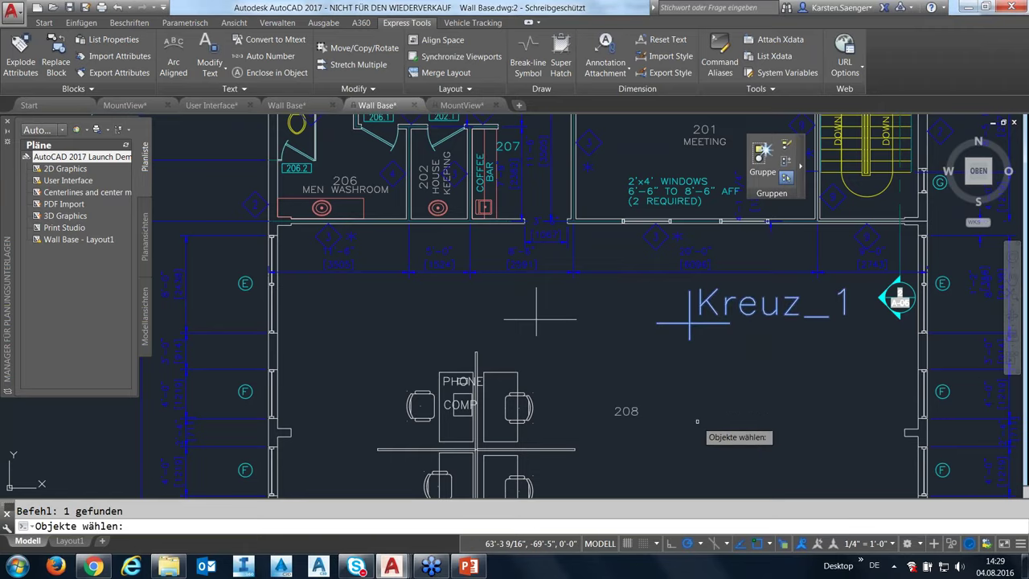
{"action": "key", "text": "Return"}
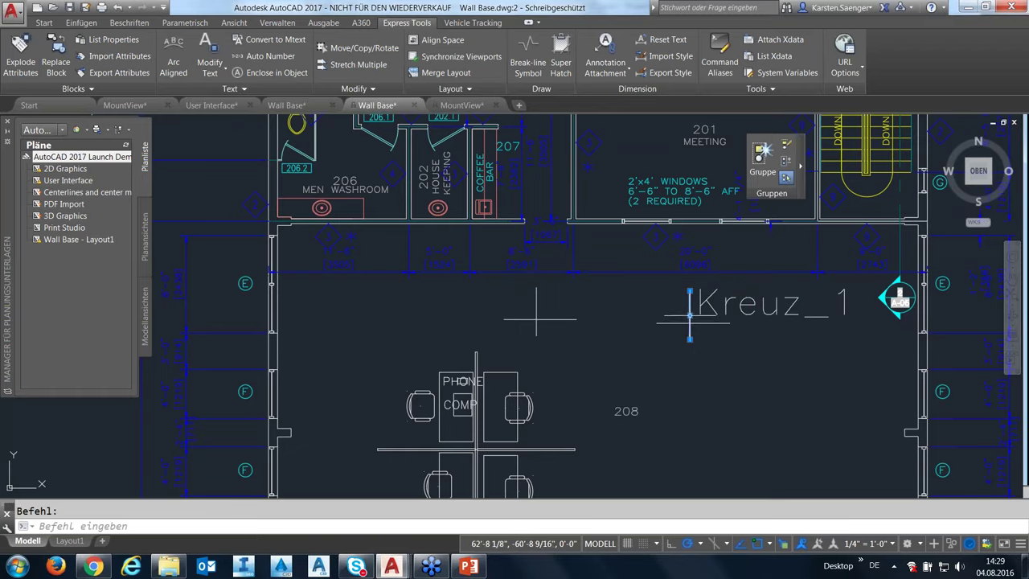
Step: Select the cross to confirm it is now separate lines, then clear the selection
{"action": "left_click", "coordinate": [705, 323]}
{"action": "key", "text": "Escape"}
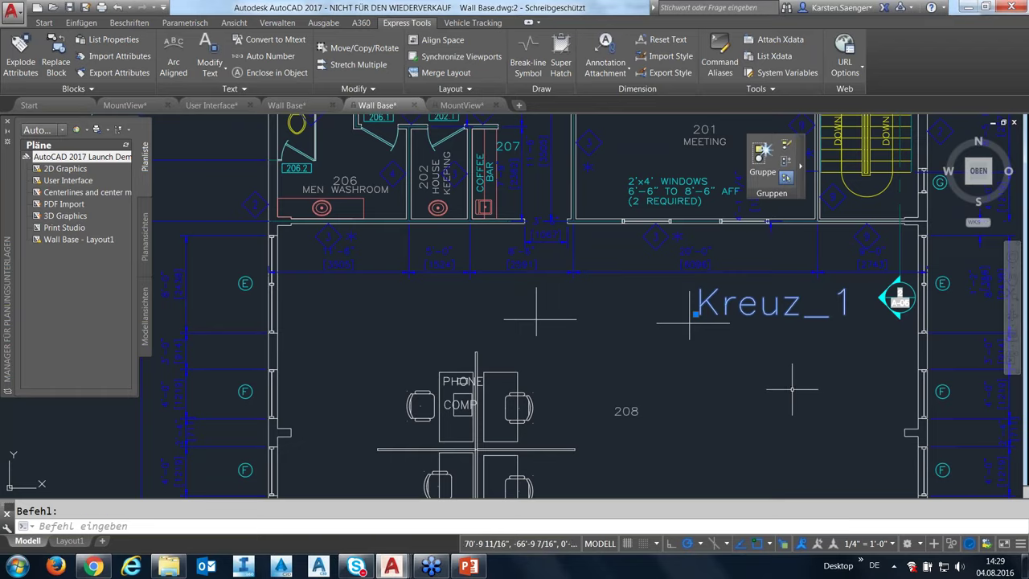
{"action": "key", "text": "Escape"}
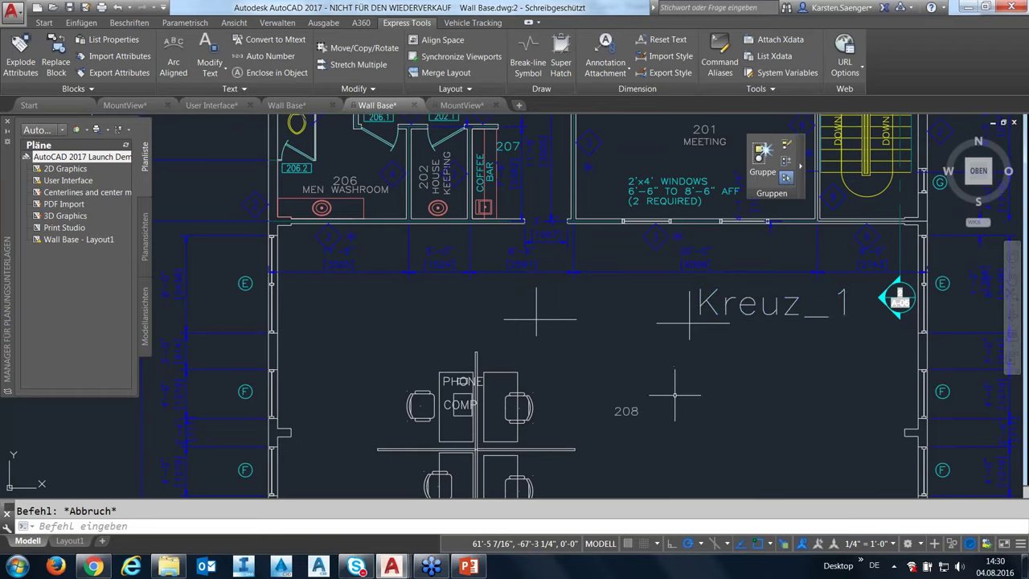
{"action": "scroll", "coordinate": [675, 394], "scroll_direction": "down", "scroll_amount": 3}
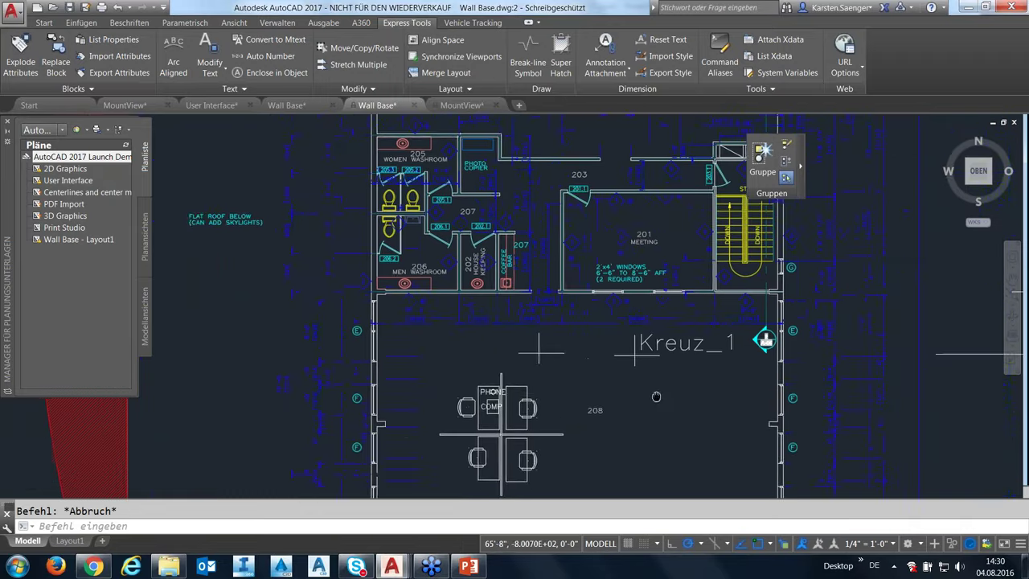
{"action": "scroll", "coordinate": [620, 402], "scroll_direction": "up", "scroll_amount": 2}
{"action": "scroll", "coordinate": [620, 403], "scroll_direction": "down", "scroll_amount": 2}
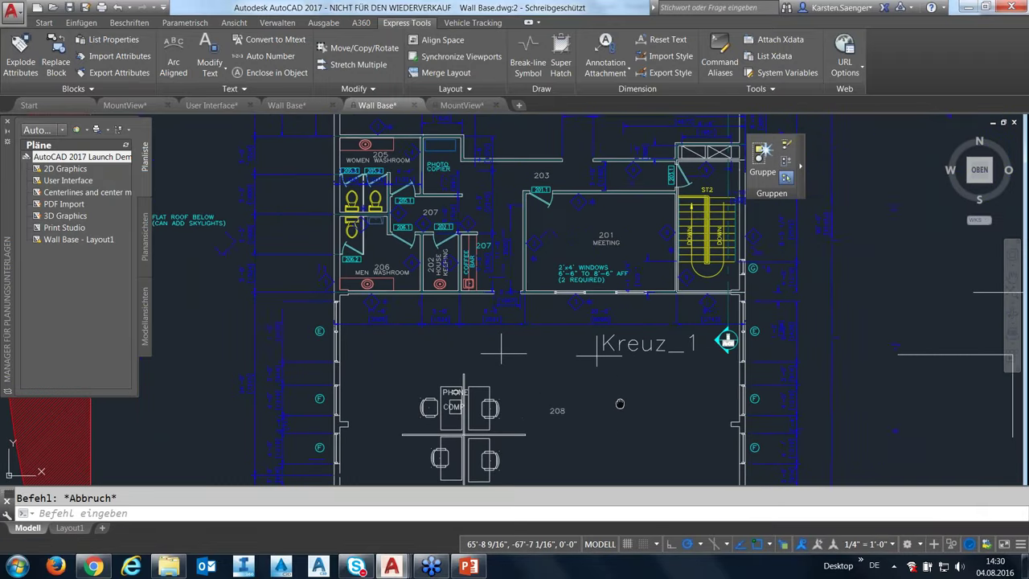
{"action": "mouse_move", "coordinate": [620, 403]}
{"action": "middle_mouse_down"}
{"action": "mouse_move", "coordinate": [611, 418]}
{"action": "mouse_move", "coordinate": [553, 426]}
{"action": "mouse_move", "coordinate": [546, 415]}
{"action": "middle_mouse_up"}
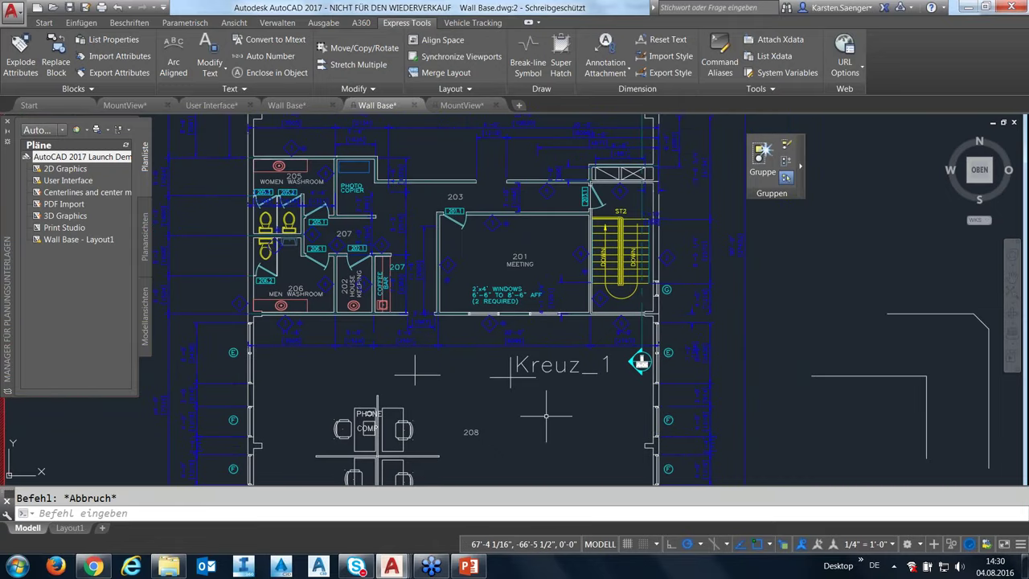
{"action": "scroll", "coordinate": [539, 468], "scroll_direction": "down", "scroll_amount": 3}
{"action": "scroll", "coordinate": [540, 468], "scroll_direction": "down", "scroll_amount": 1}
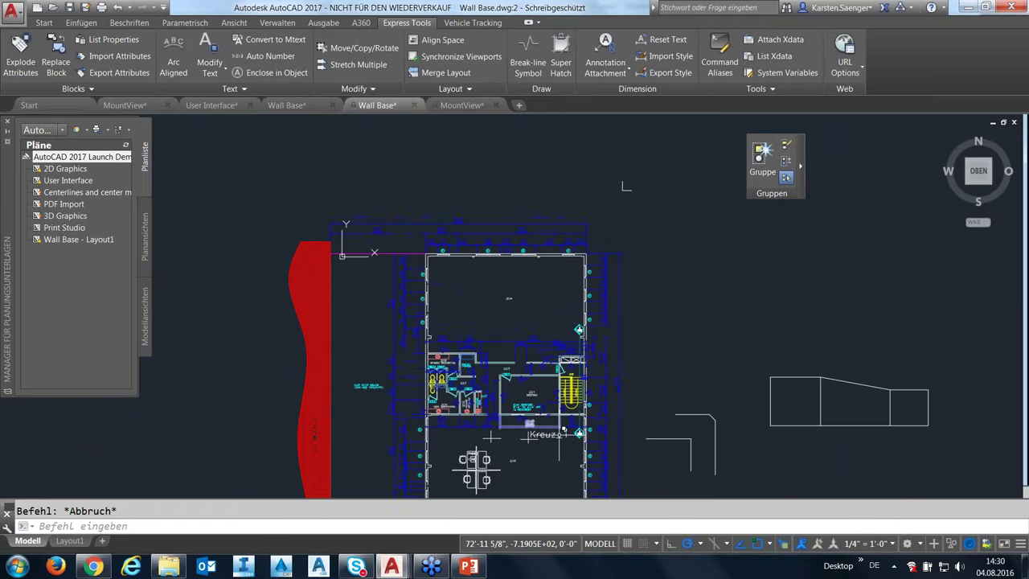
{"action": "middle_click_drag", "start_coordinate": [650, 358], "coordinate": [687, 267]}
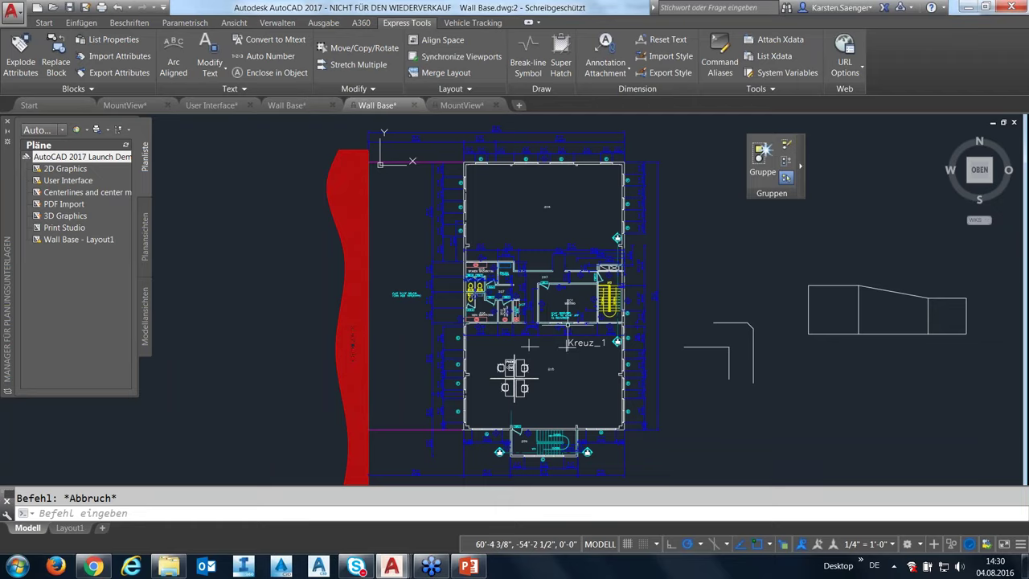
{"action": "scroll", "coordinate": [661, 329], "scroll_direction": "up", "scroll_amount": 2}
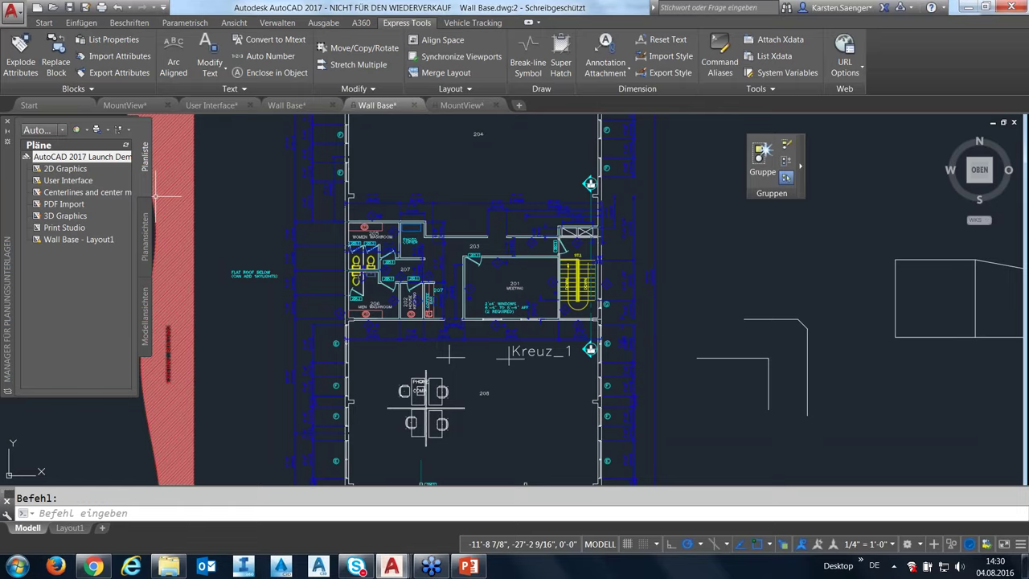
{"action": "middle_click_drag", "start_coordinate": [252, 356], "coordinate": [256, 378]}
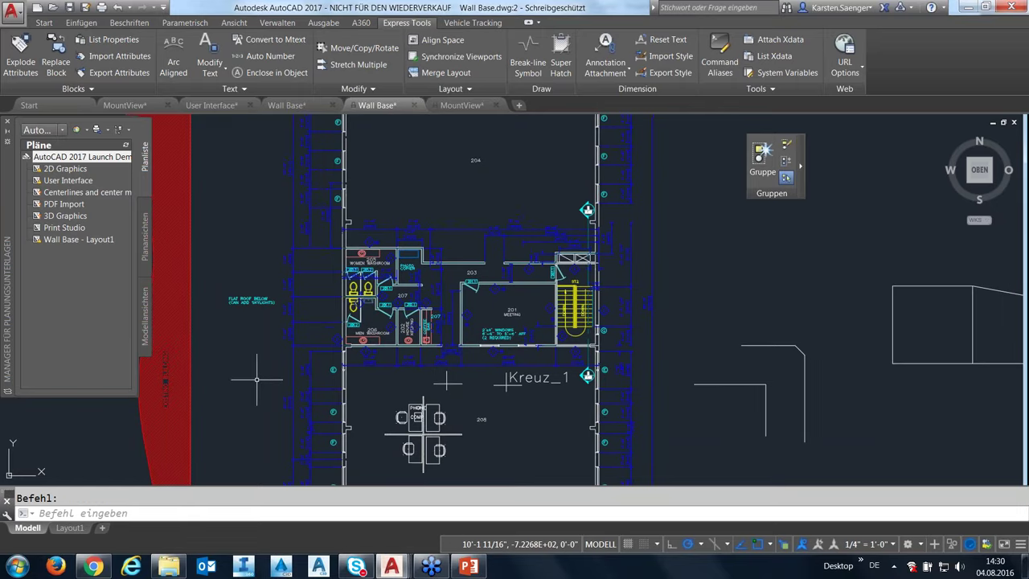
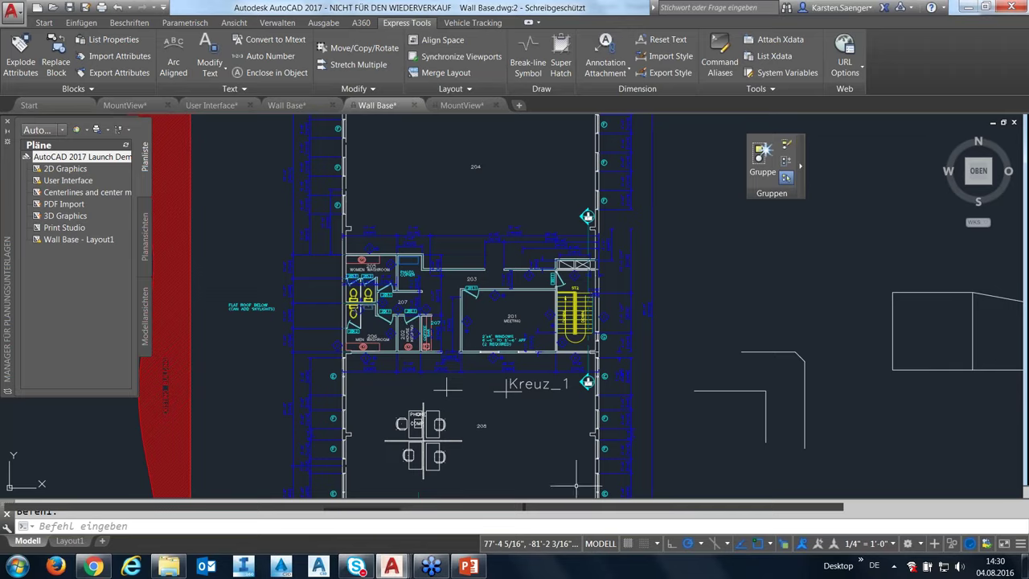
Step: Start the ÄNDERN command and select every object in the Wall Base drawing
{"action": "left_click", "coordinate": [467, 527]}
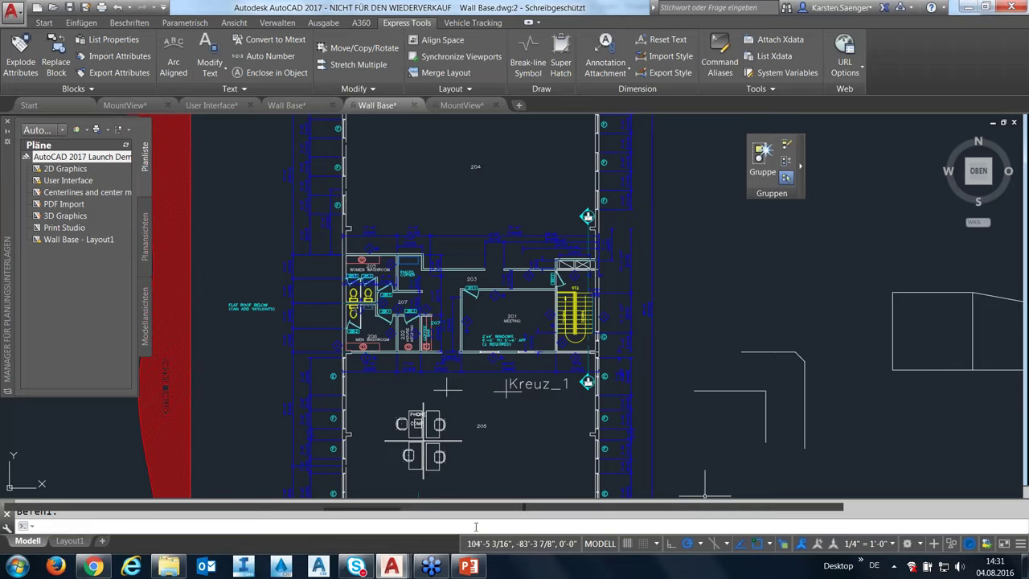
{"action": "type", "text": "ÄNDER"}
{"action": "type", "text": "N"}
{"action": "key", "text": "Return"}
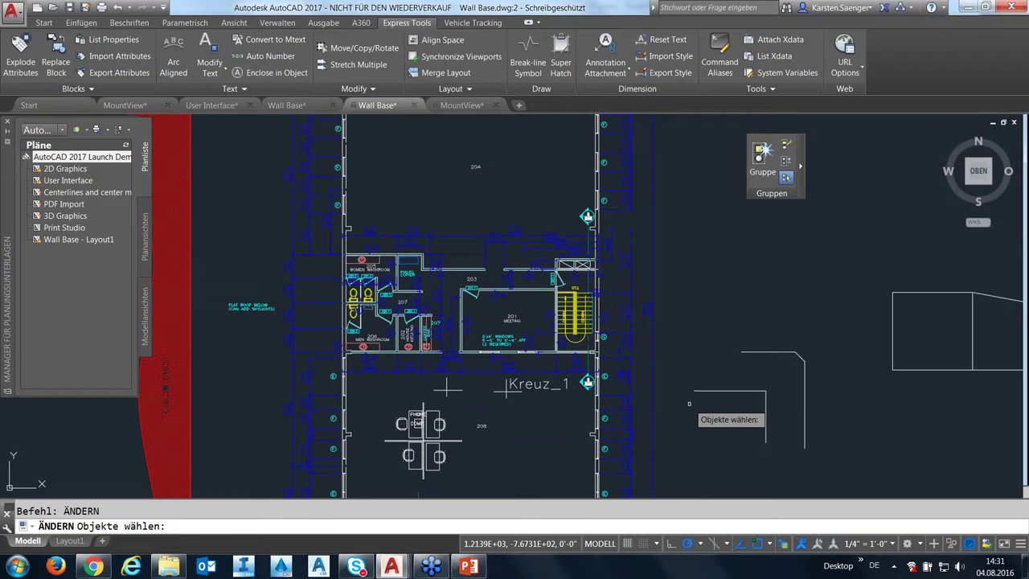
{"action": "scroll", "coordinate": [689, 403], "scroll_direction": "down", "scroll_amount": 2}
{"action": "middle_click_drag", "start_coordinate": [669, 415], "coordinate": [634, 404]}
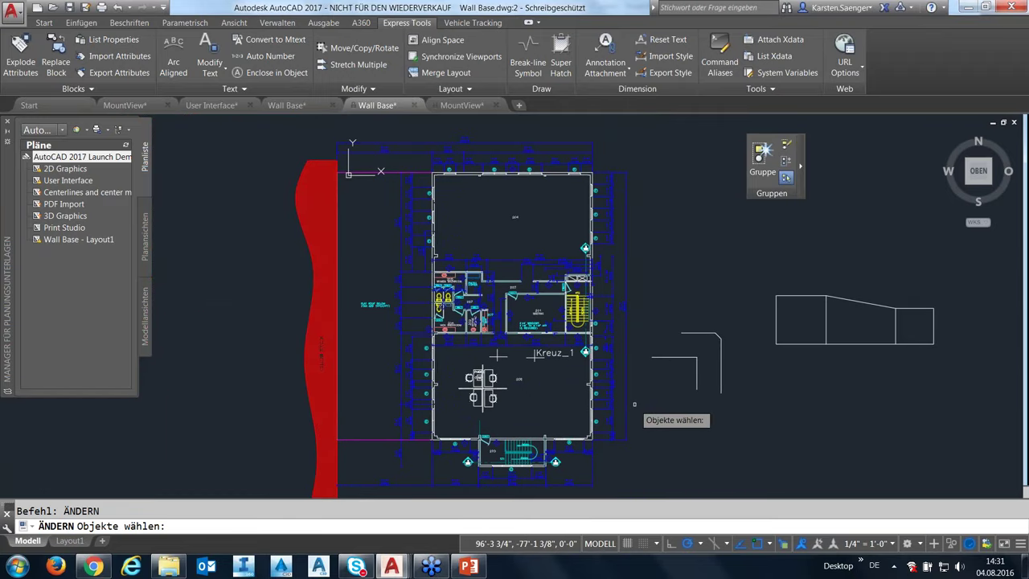
{"action": "type", "text": "all"}
{"action": "key", "text": "Return"}
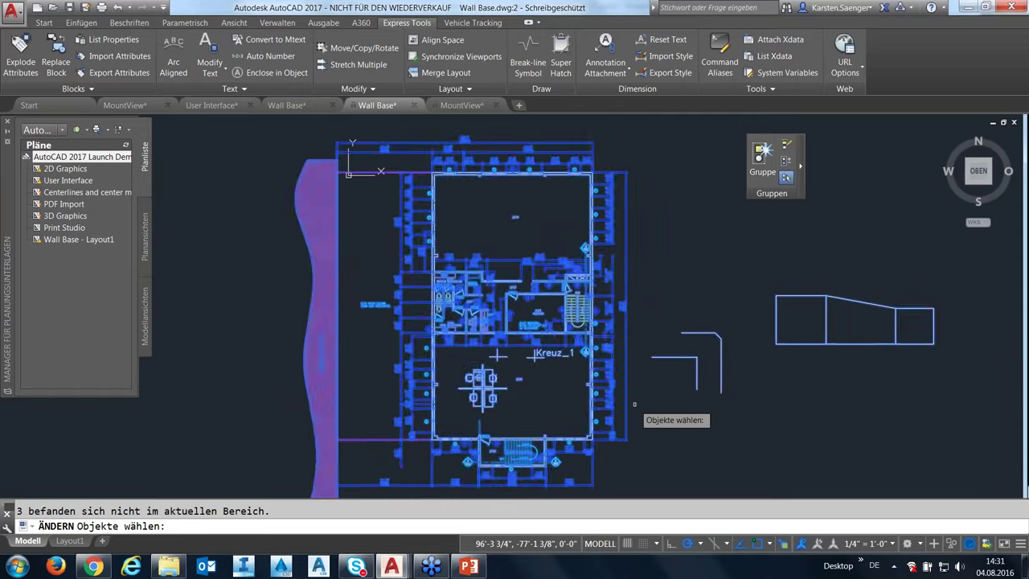
{"action": "scroll", "coordinate": [643, 410], "scroll_direction": "down", "scroll_amount": 2}
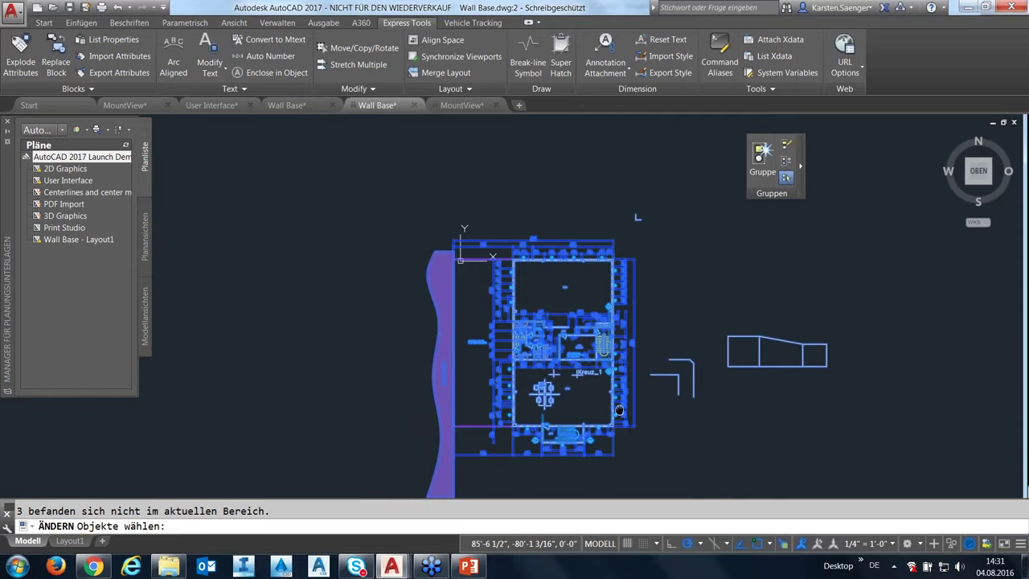
{"action": "middle_click_drag", "start_coordinate": [619, 410], "coordinate": [593, 389]}
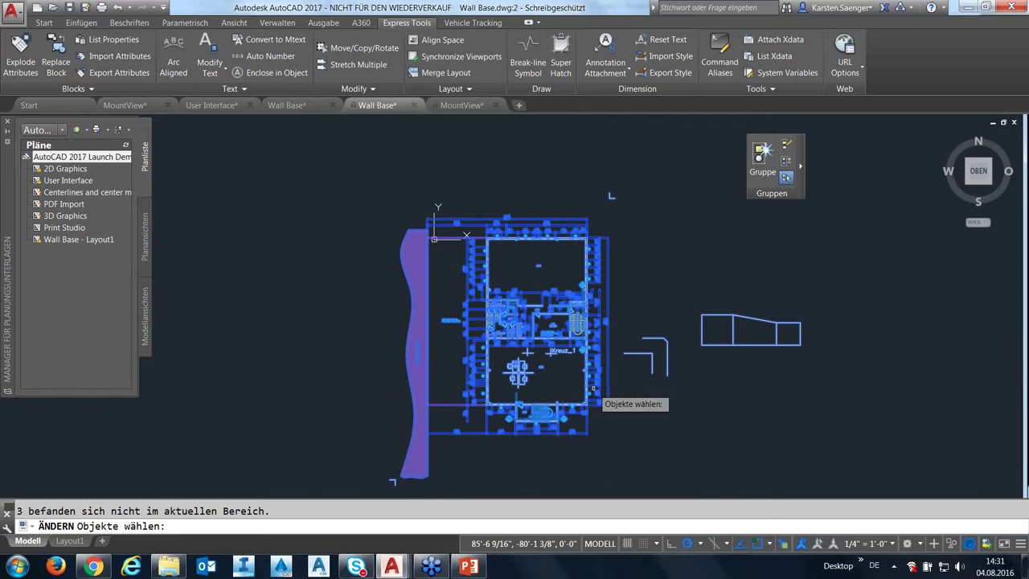
{"action": "left_click", "coordinate": [626, 419]}
{"action": "left_click", "coordinate": [640, 429]}
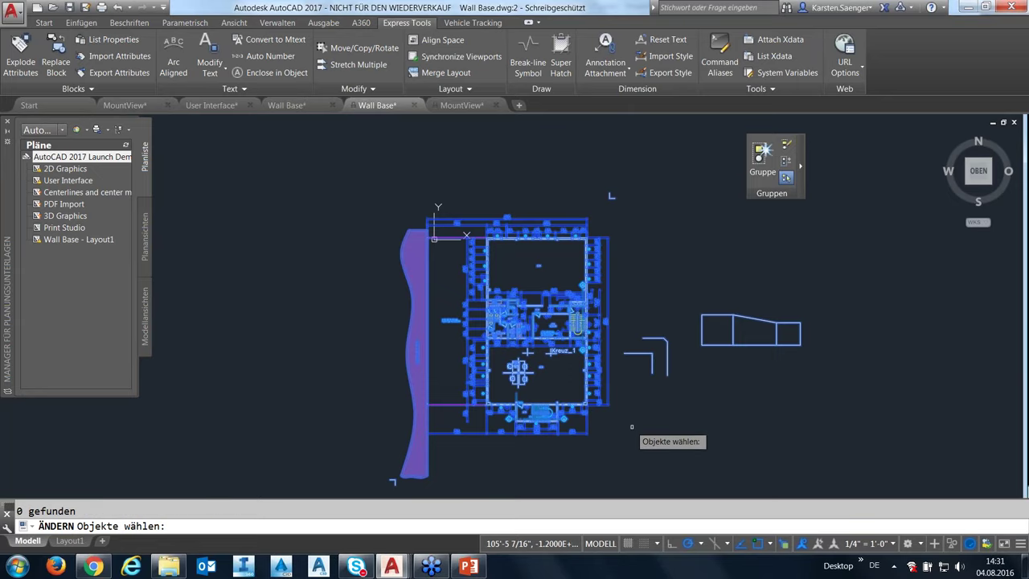
{"action": "key", "text": "Return"}
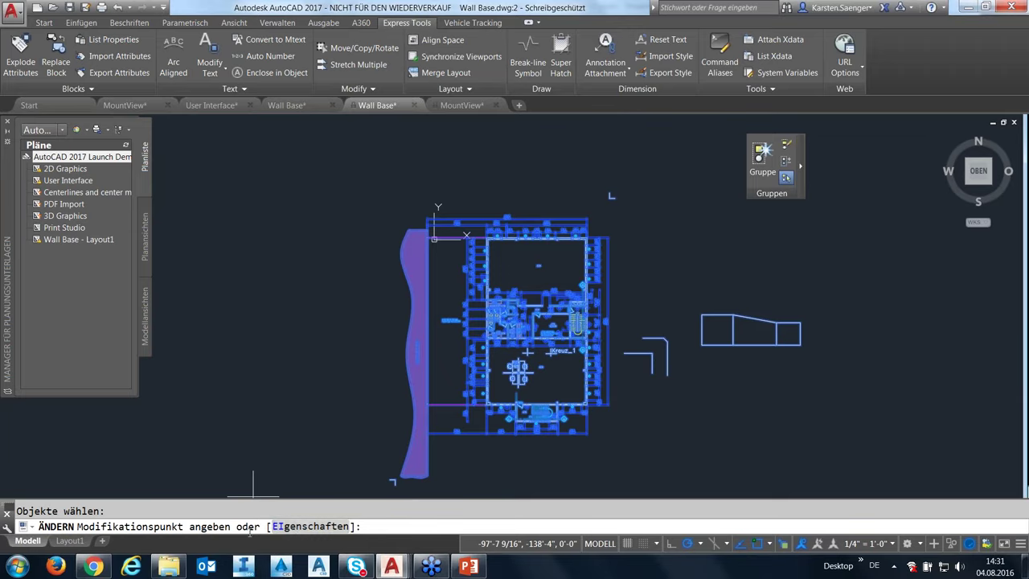
Step: Set the selected objects' colour property to vonlayer
{"action": "left_click", "coordinate": [294, 528]}
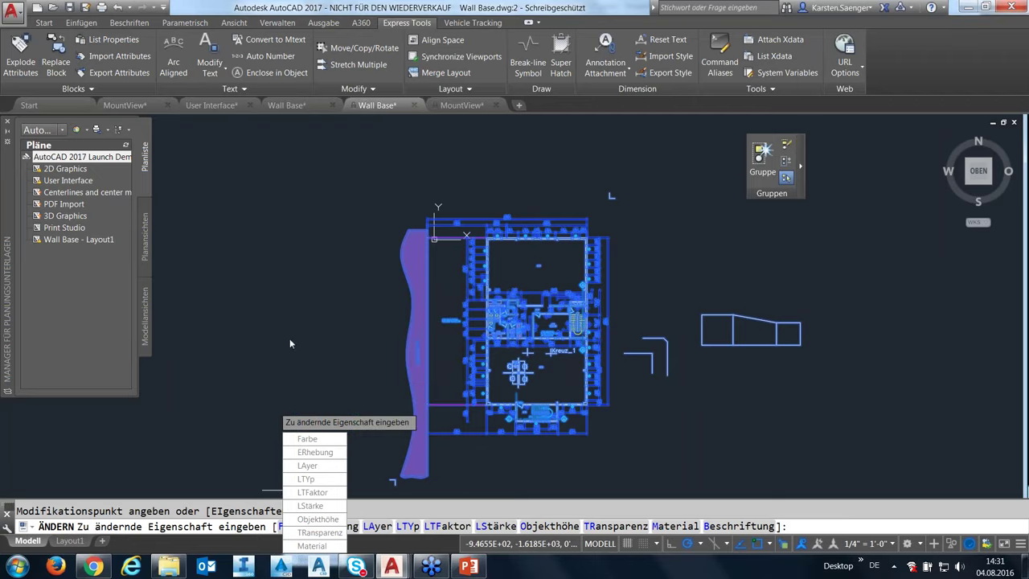
{"action": "left_click", "coordinate": [307, 438]}
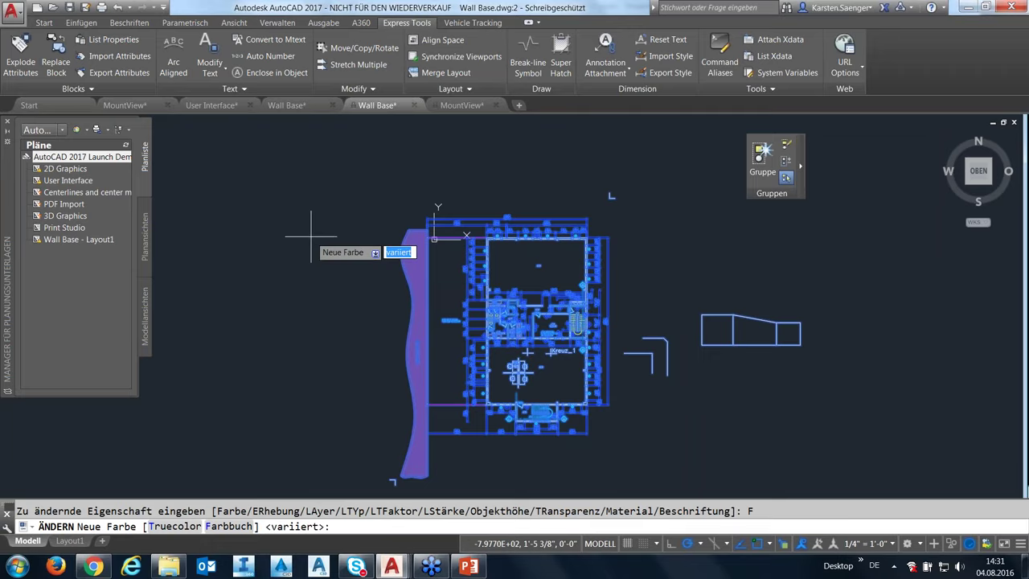
{"action": "type", "text": "bylay"}
{"action": "key", "text": "BackSpace"}
{"action": "key", "text": "BackSpace"}
{"action": "key", "text": "BackSpace"}
{"action": "key", "text": "BackSpace"}
{"action": "key", "text": "BackSpace"}
{"action": "key", "text": "BackSpace"}
{"action": "type", "text": "vonlayer"}
{"action": "key", "text": "Return"}
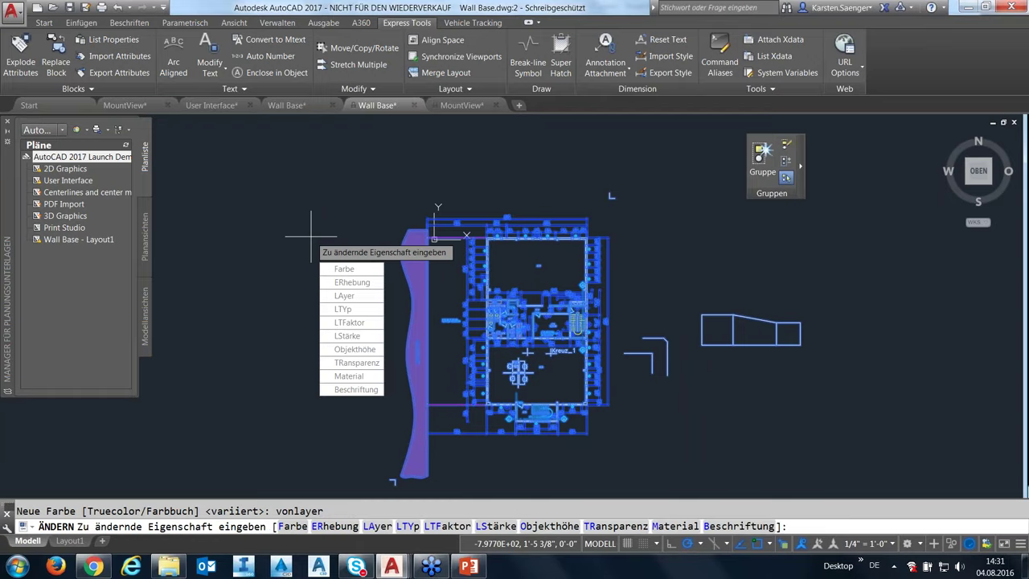
{"action": "key", "text": "Return"}
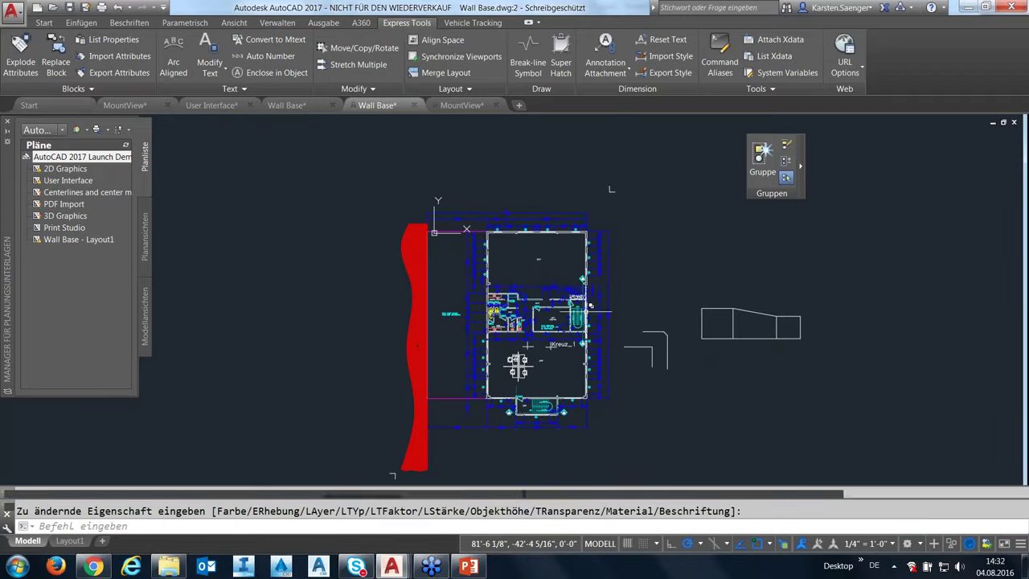
Step: Undo the zoom and the vonlayer colour change, then pan the floor plan into view
{"action": "scroll", "coordinate": [587, 307], "scroll_direction": "up", "scroll_amount": 2}
{"action": "scroll", "coordinate": [587, 307], "scroll_direction": "up", "scroll_amount": 2}
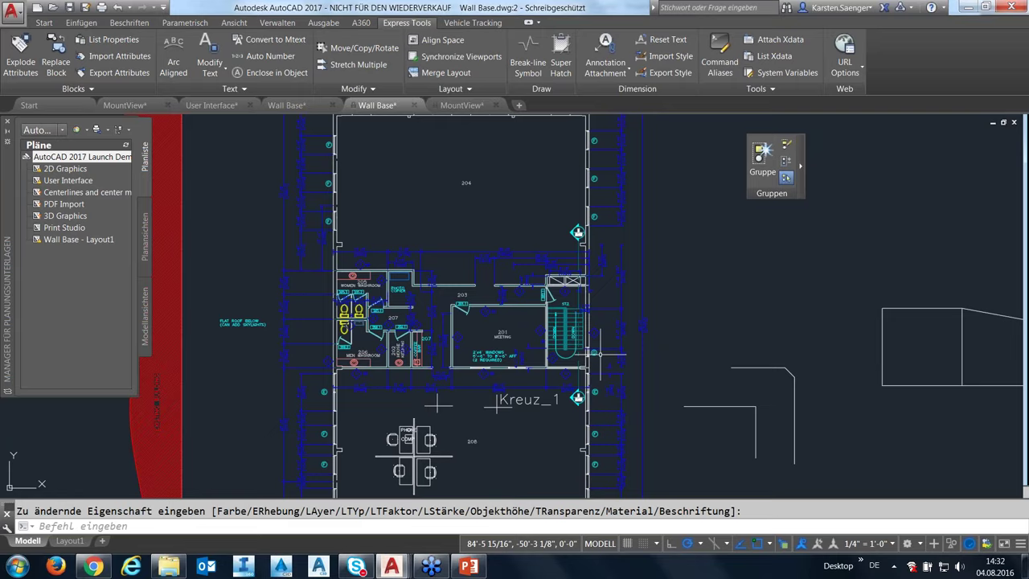
{"action": "key", "text": "ctrl+z"}
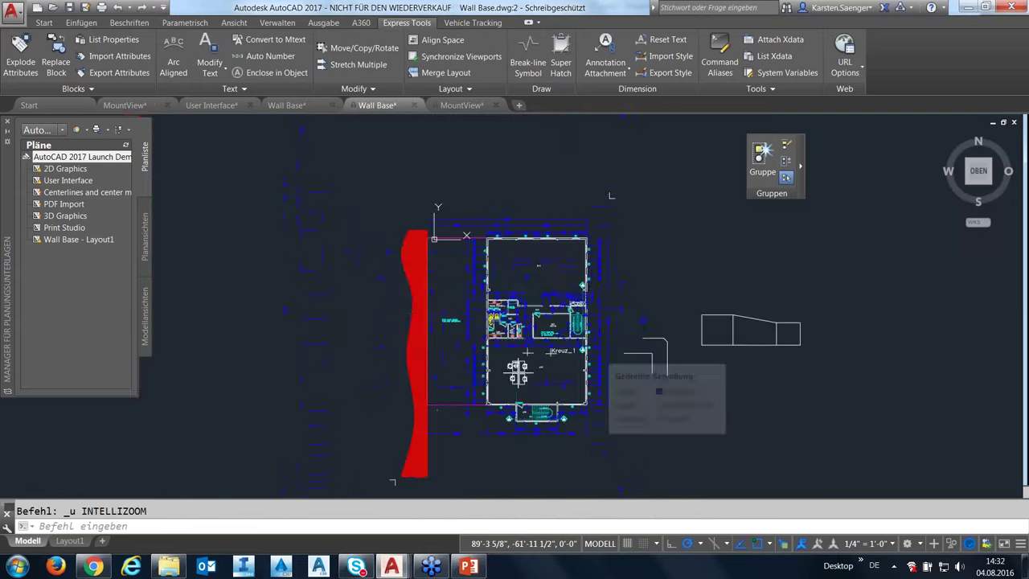
{"action": "key", "text": "ctrl+z"}
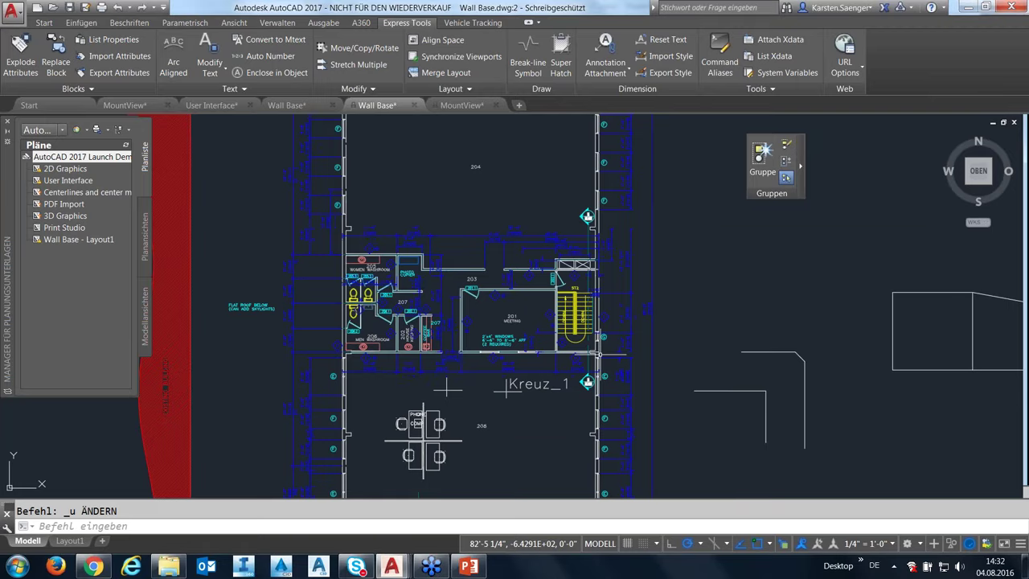
{"action": "key", "text": "ctrl+z"}
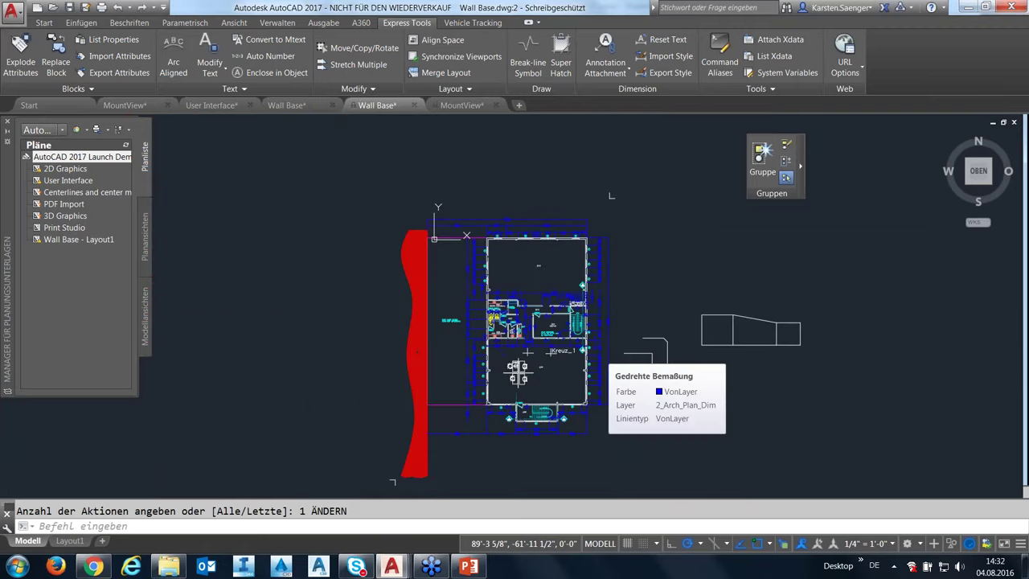
{"action": "key", "text": "ctrl+z"}
{"action": "key", "text": "ctrl+z"}
{"action": "key", "text": "ctrl+y"}
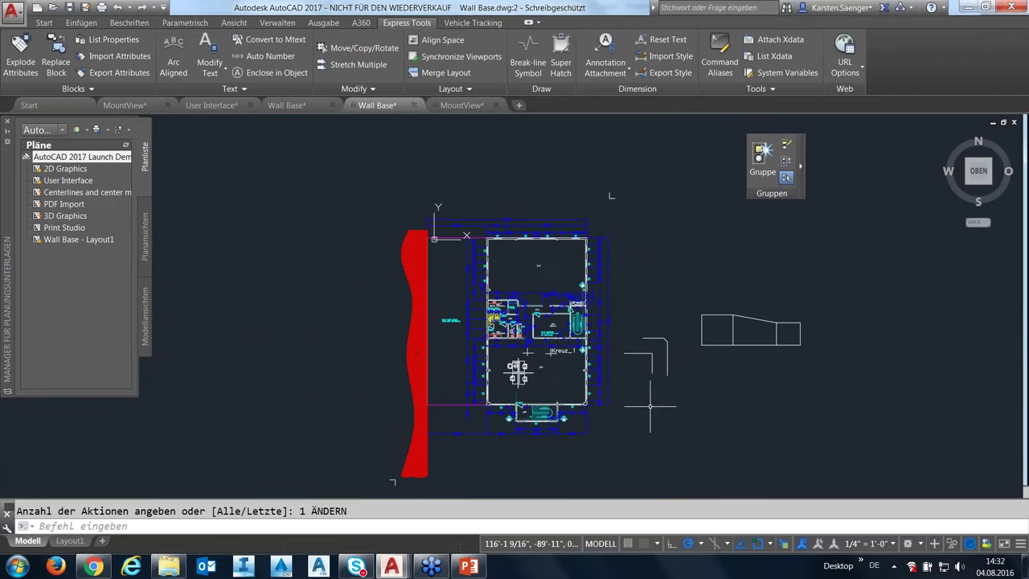
{"action": "mouse_move", "coordinate": [648, 407]}
{"action": "middle_mouse_down"}
{"action": "mouse_move", "coordinate": [531, 427]}
{"action": "mouse_move", "coordinate": [494, 408]}
{"action": "middle_mouse_up"}
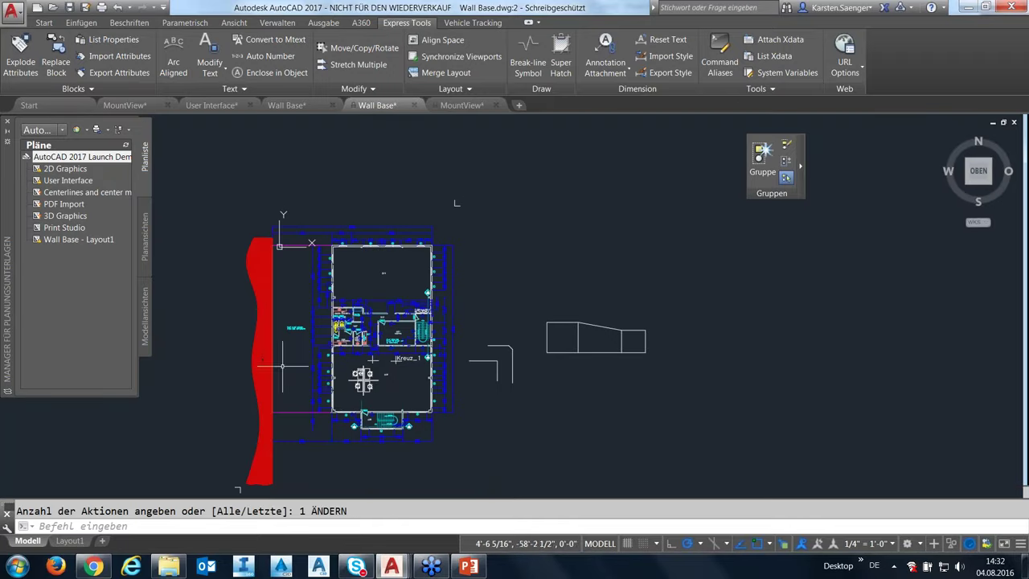
{"action": "middle_click_drag", "start_coordinate": [493, 439], "coordinate": [480, 418]}
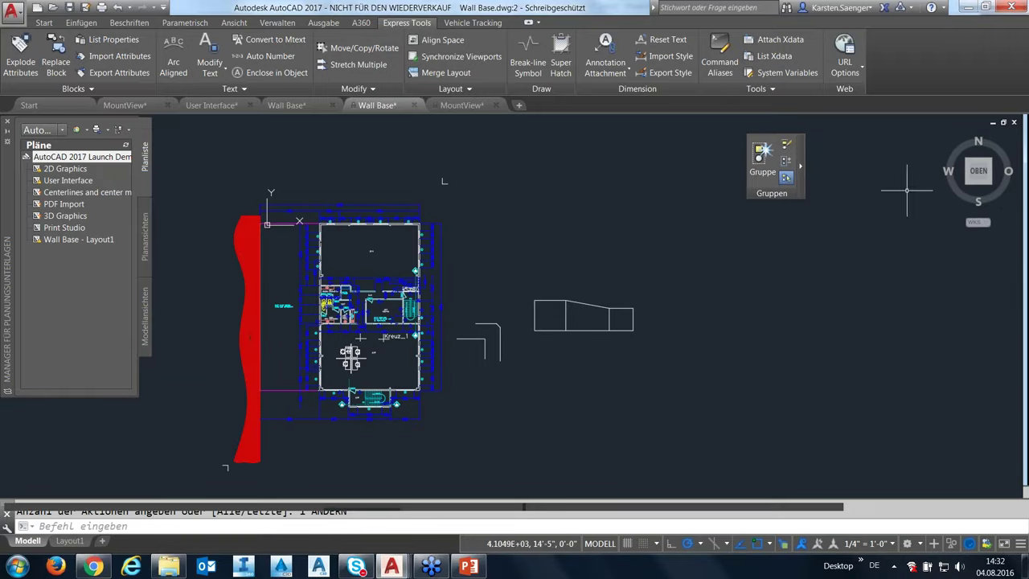
{"action": "mouse_move", "coordinate": [979, 171]}
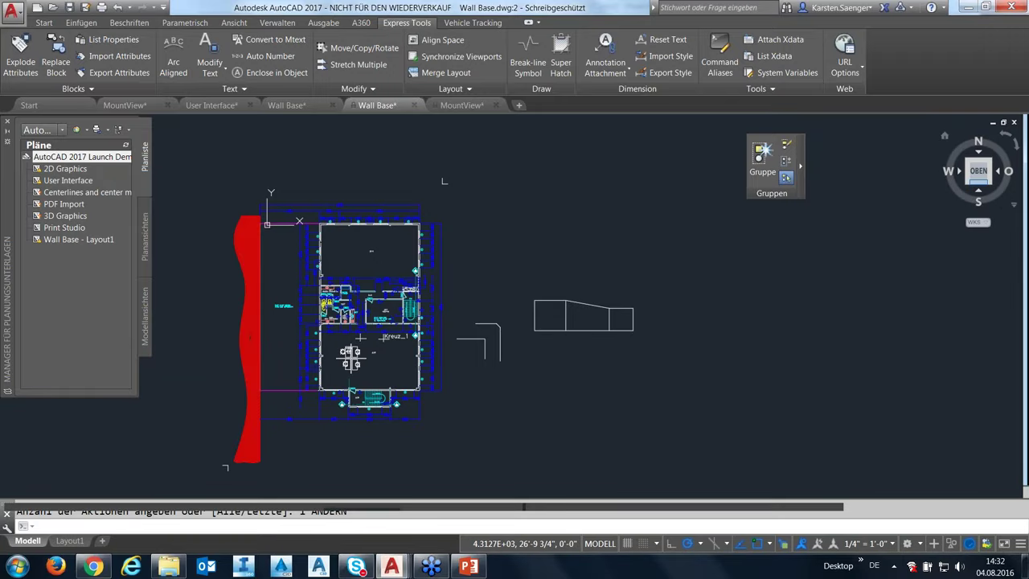
{"action": "left_click", "coordinate": [978, 184]}
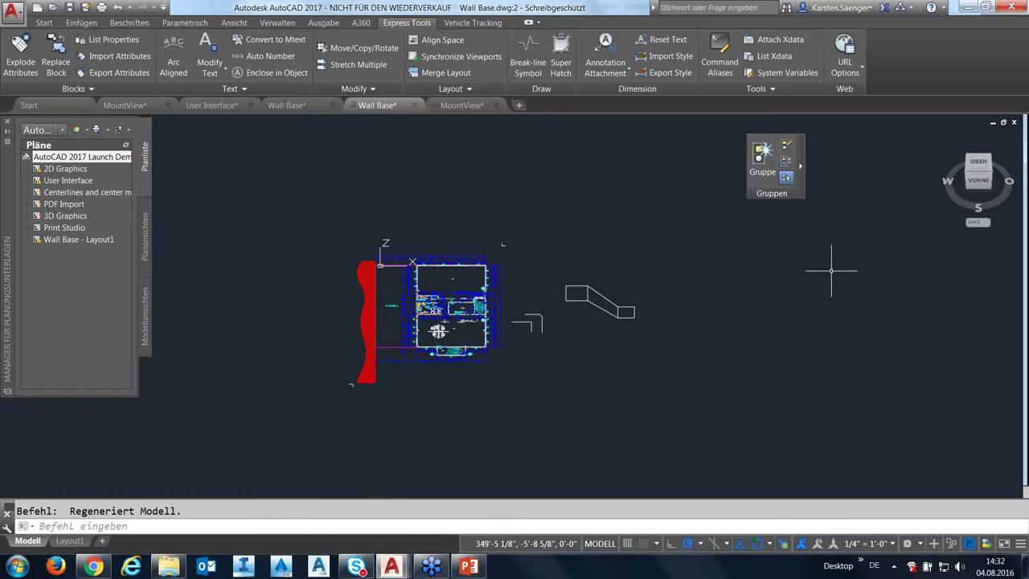
Step: Switch to the front view and window-select the stepped line
{"action": "left_click", "coordinate": [978, 180]}
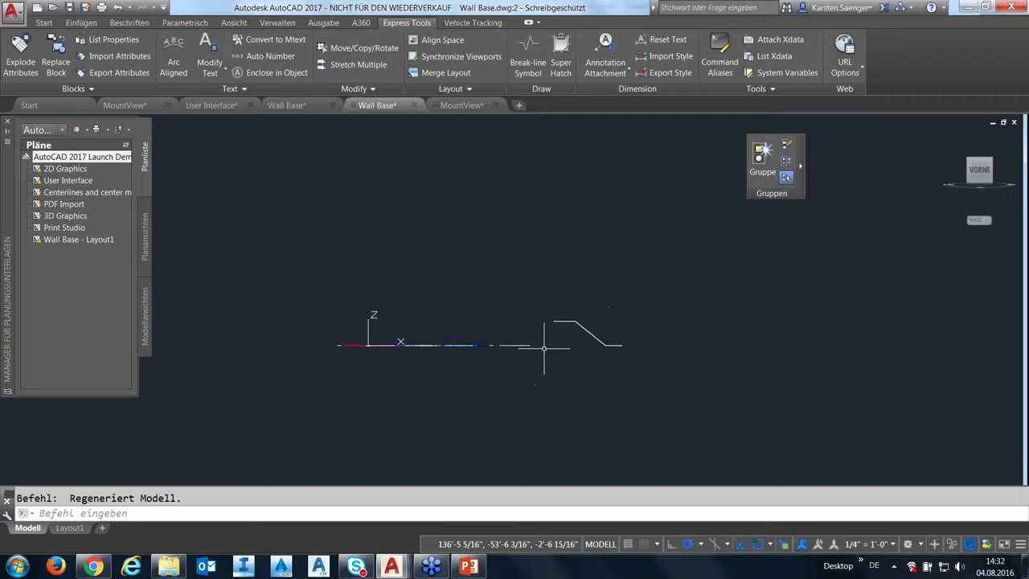
{"action": "scroll", "coordinate": [553, 346], "scroll_direction": "up", "scroll_amount": 2}
{"action": "scroll", "coordinate": [553, 346], "scroll_direction": "up", "scroll_amount": 2}
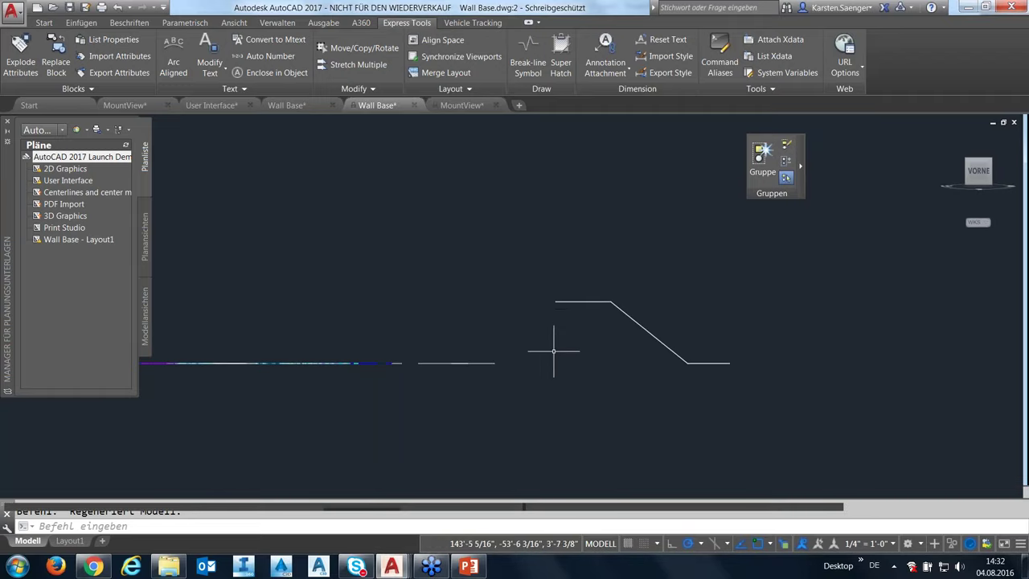
{"action": "left_click", "coordinate": [528, 246]}
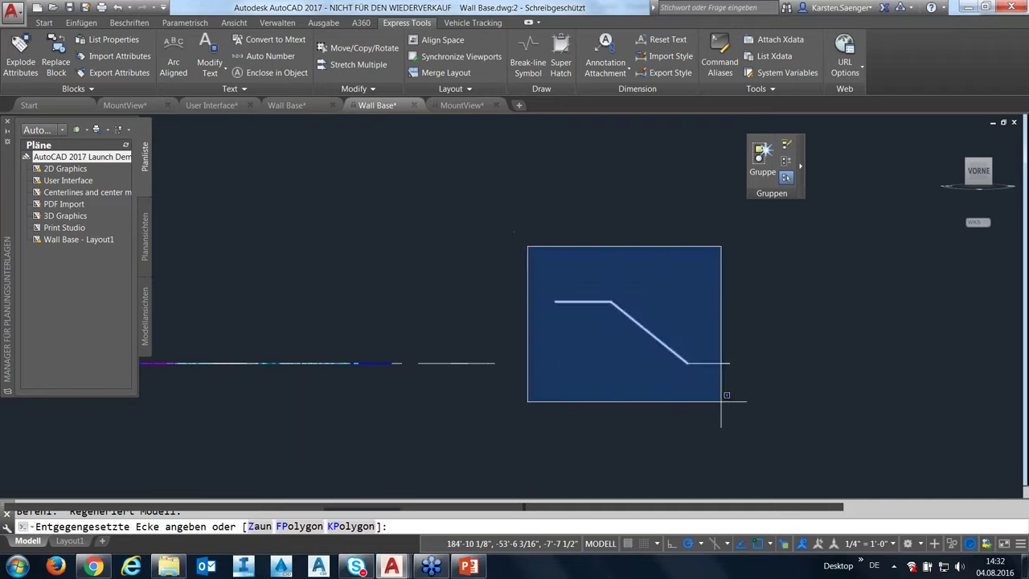
{"action": "left_click", "coordinate": [757, 410]}
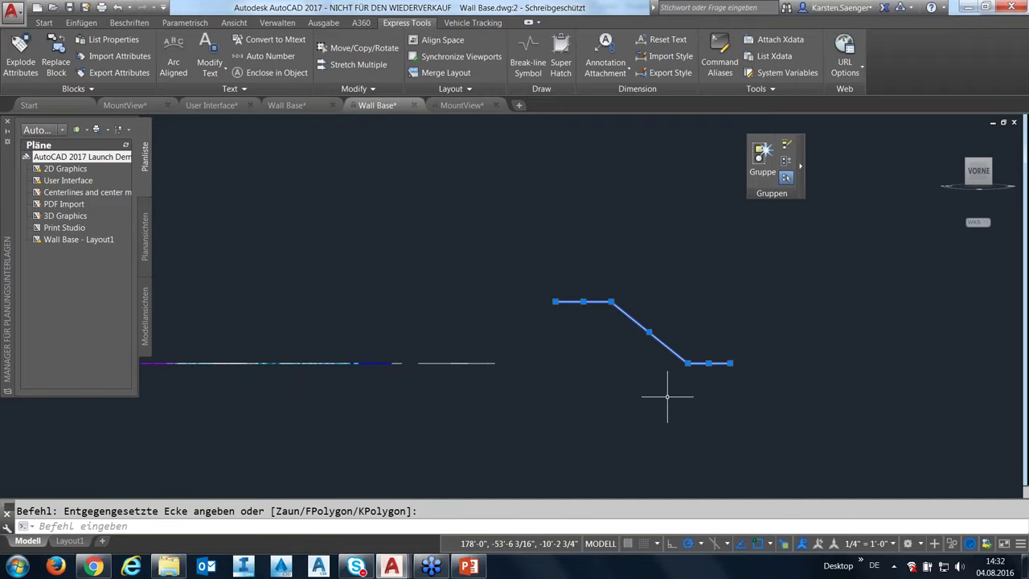
Step: Set the stepped line's elevation to 0 with ÄNDERN
{"action": "type", "text": "anstre"}
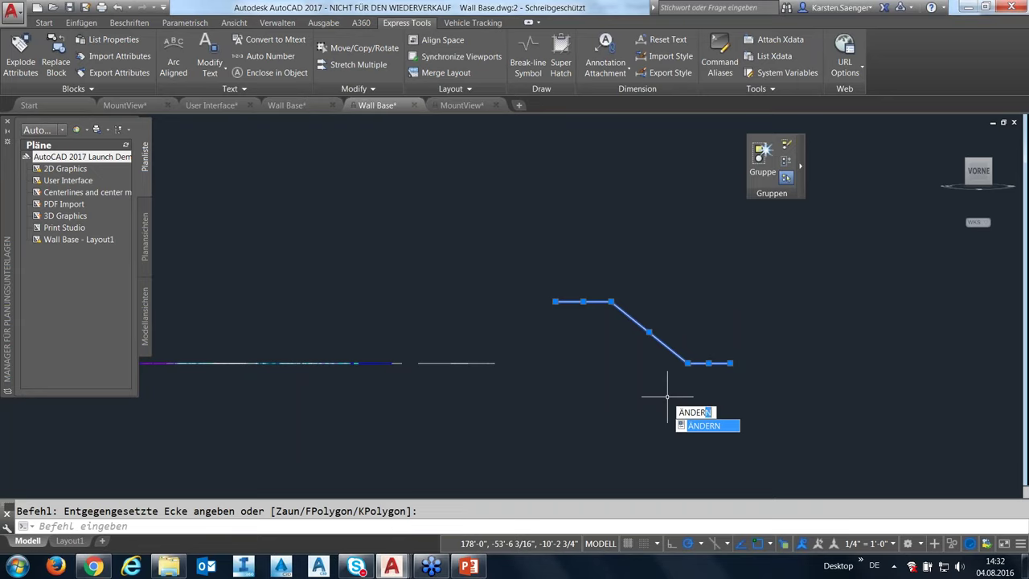
{"action": "key", "text": "Return"}
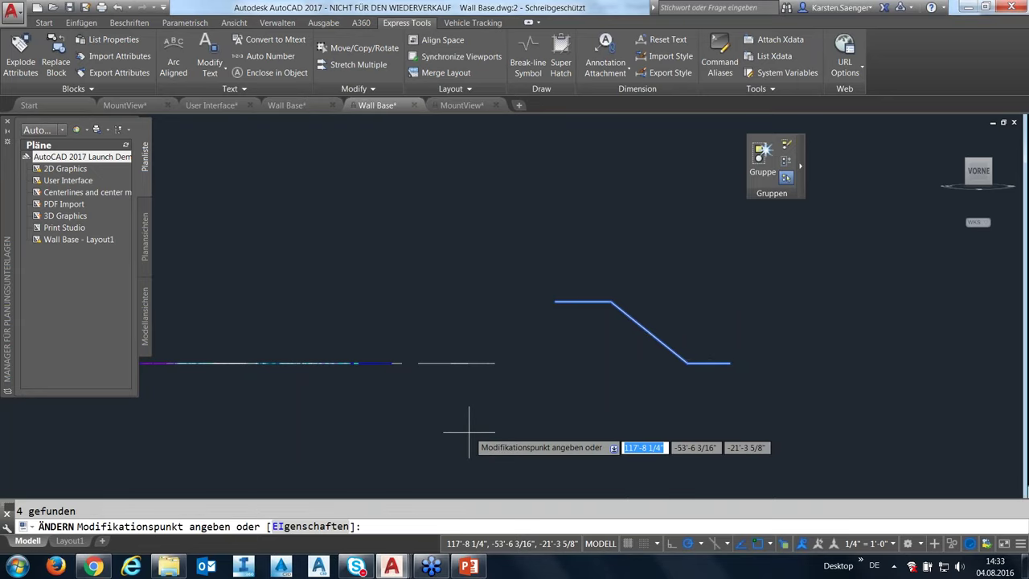
{"action": "left_click", "coordinate": [324, 527]}
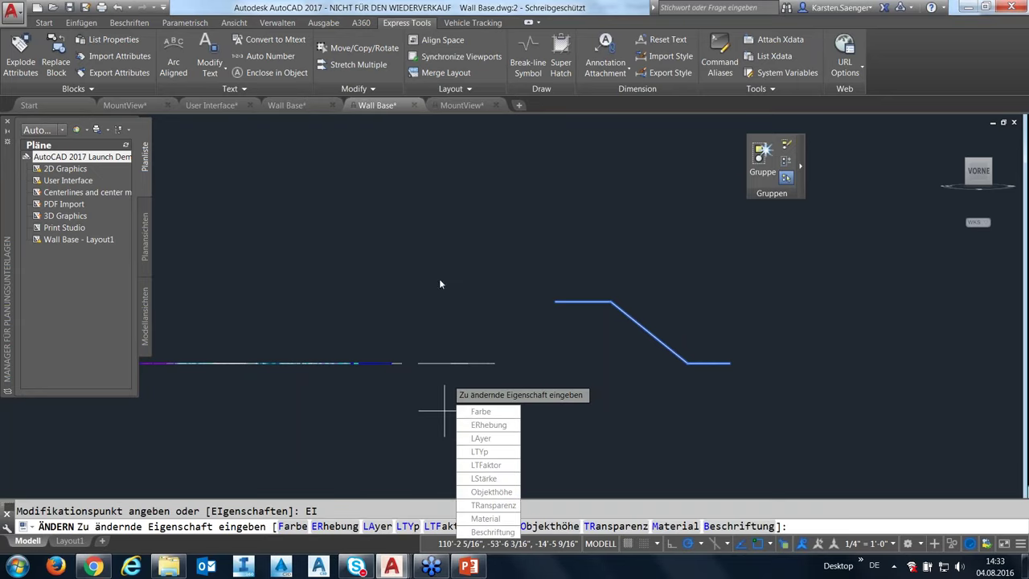
{"action": "left_click", "coordinate": [482, 424]}
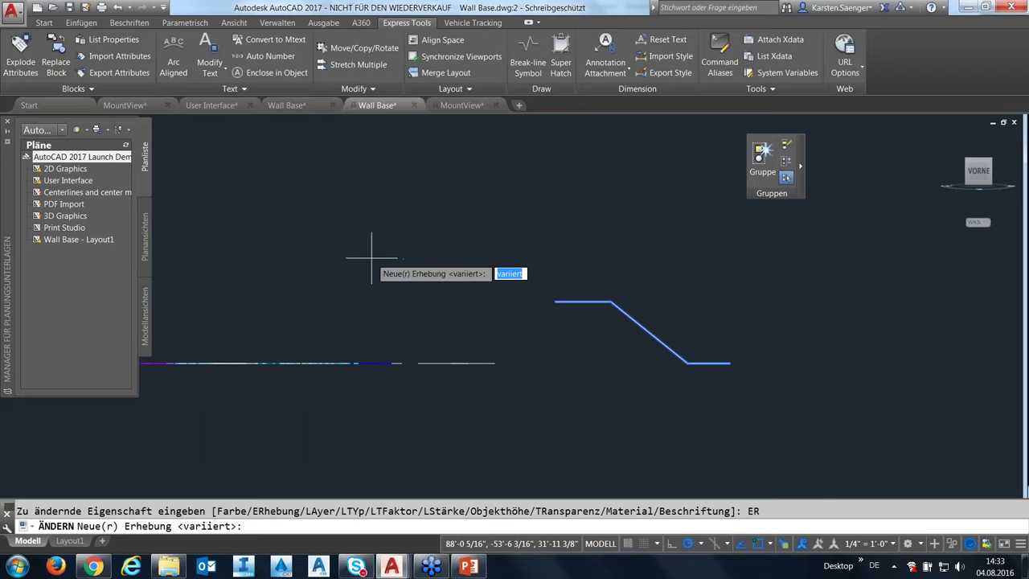
{"action": "type", "text": "0"}
{"action": "key", "text": "Return"}
{"action": "key", "text": "Return"}
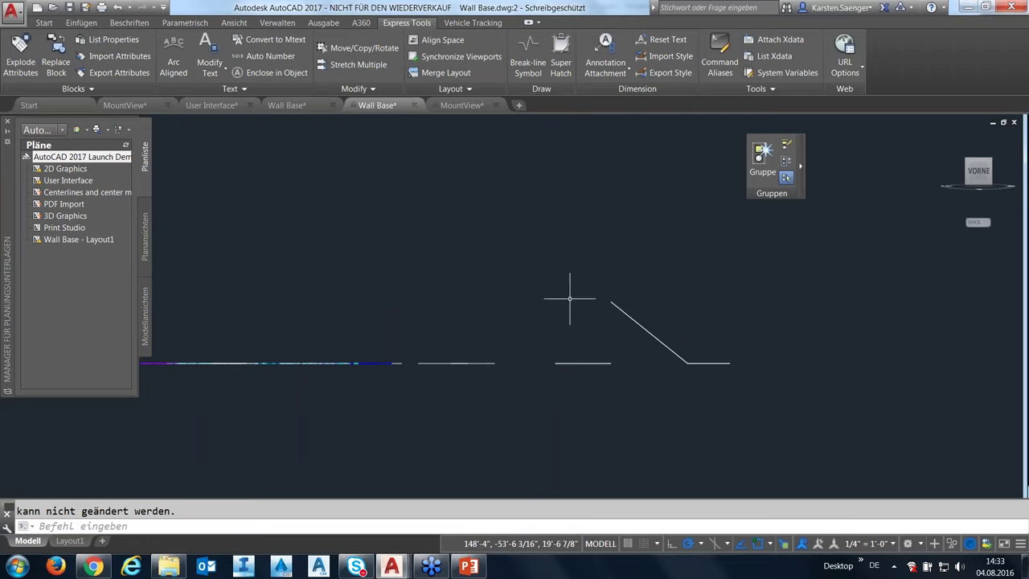
Step: Select the two sloped lines and set their Start Z to 0 in Properties
{"action": "left_click", "coordinate": [649, 332]}
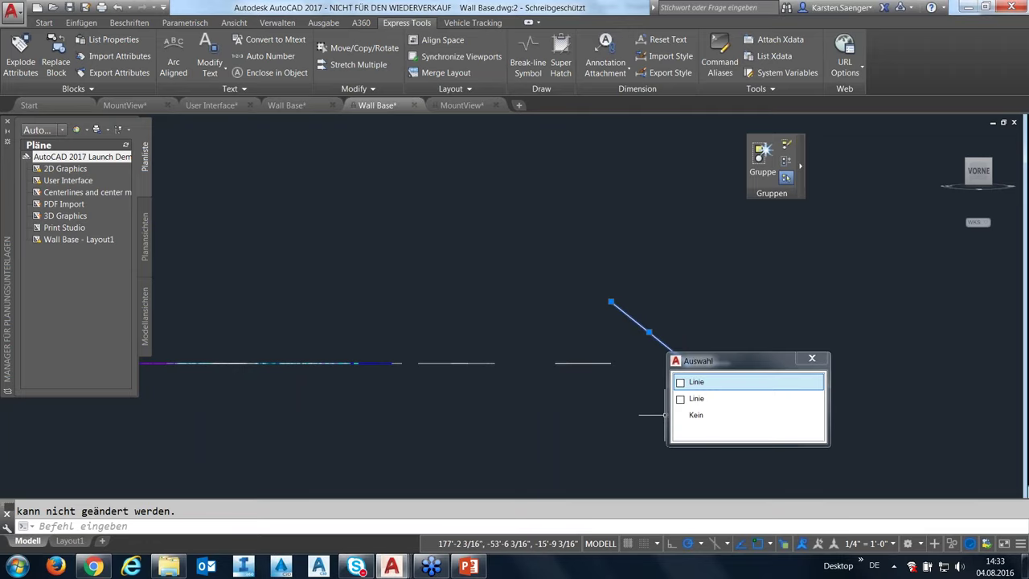
{"action": "left_click", "coordinate": [679, 399]}
{"action": "left_click", "coordinate": [667, 315]}
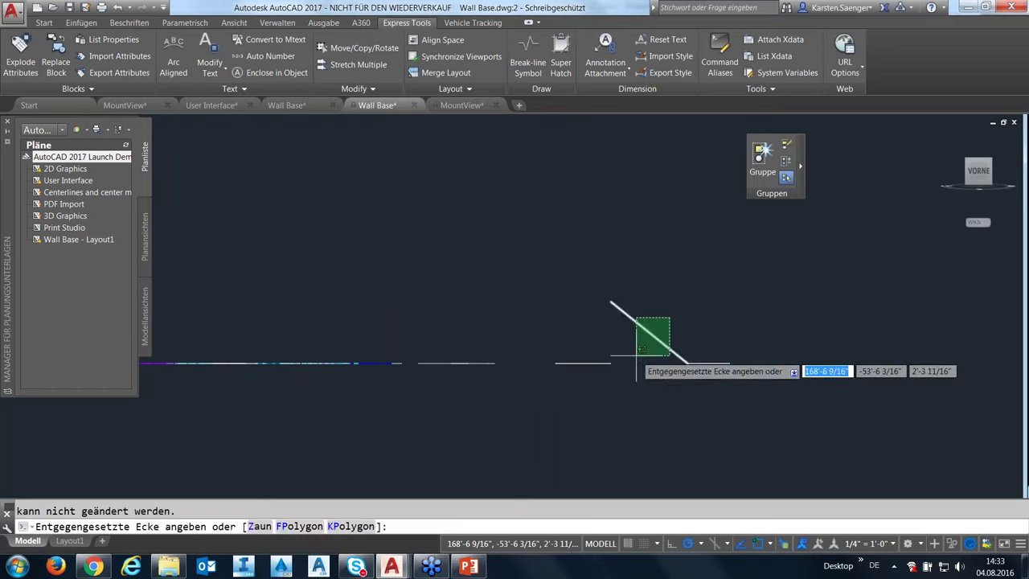
{"action": "left_click", "coordinate": [620, 357]}
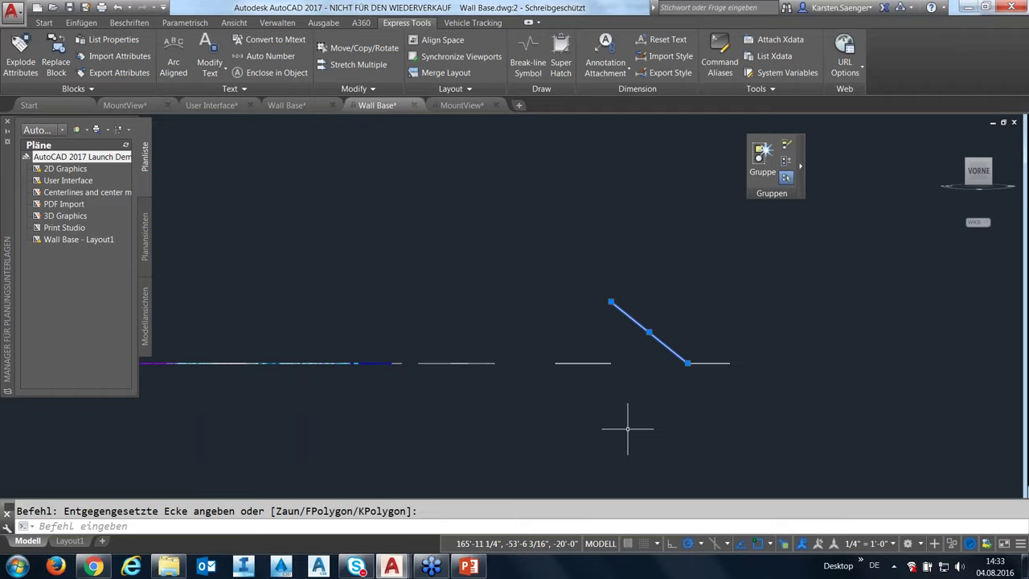
{"action": "key", "text": "ctrl+1"}
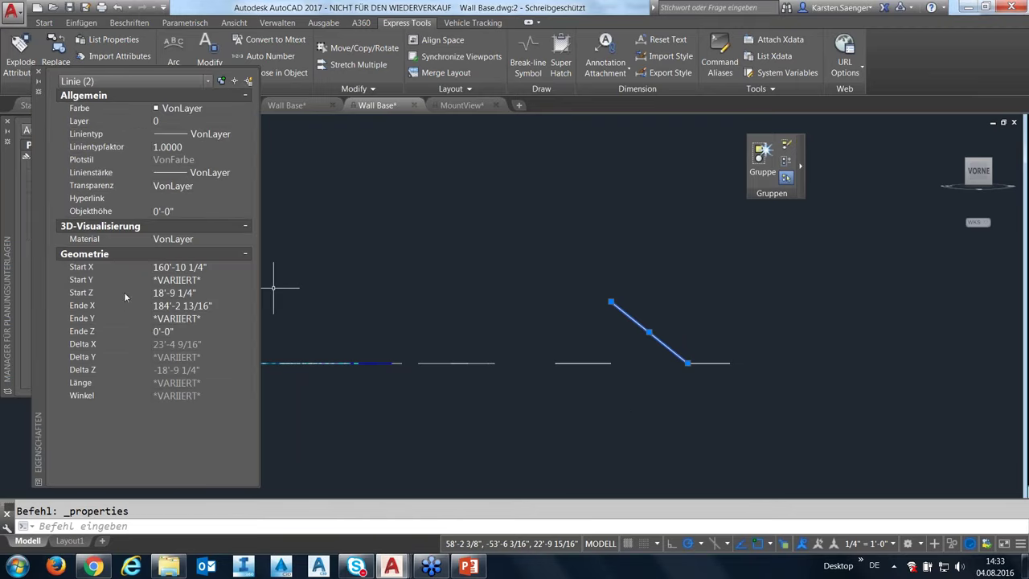
{"action": "left_click", "coordinate": [211, 294]}
{"action": "type", "text": "0'-0"}
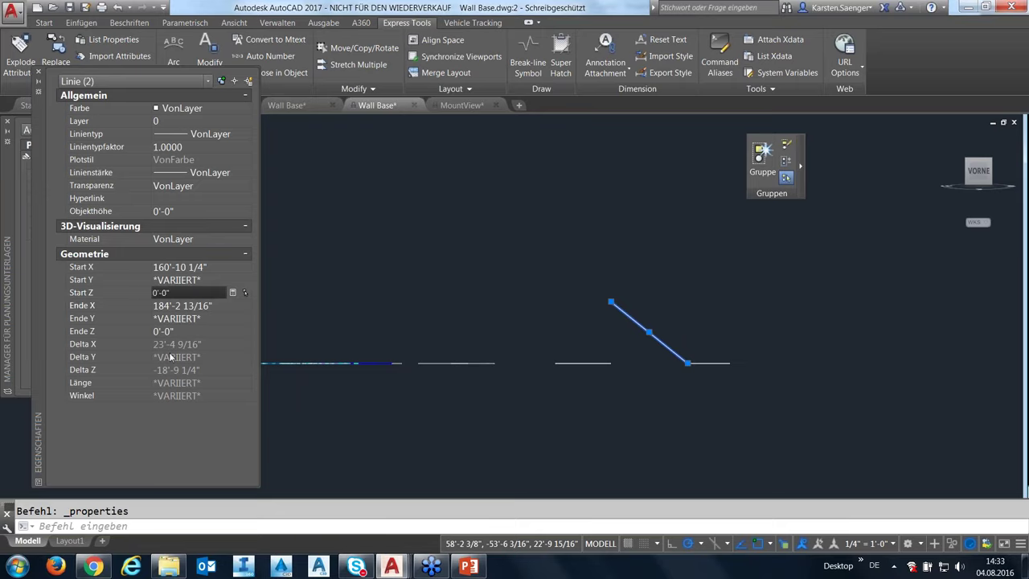
{"action": "key", "text": "Return"}
{"action": "key", "text": "Escape"}
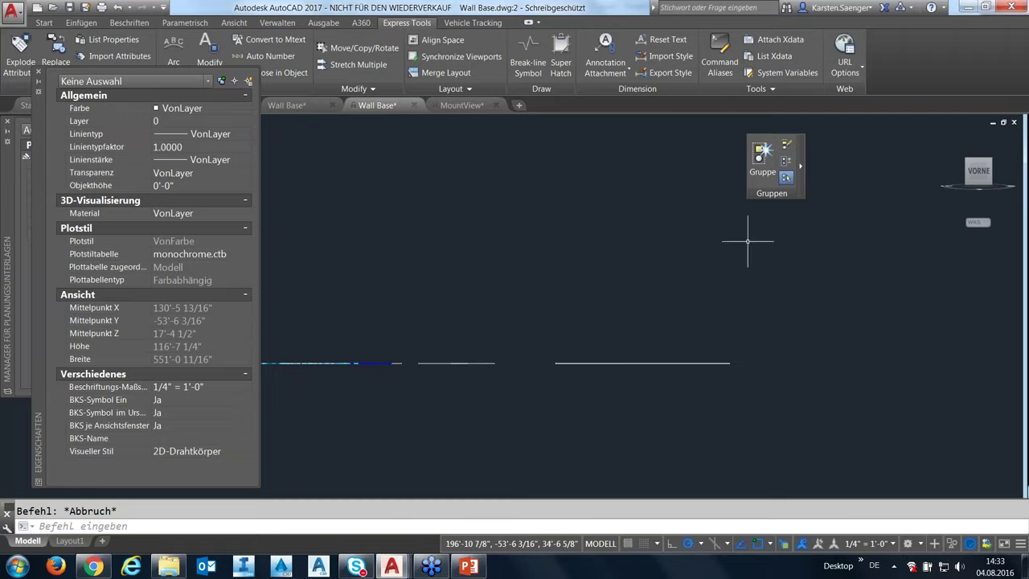
{"action": "mouse_move", "coordinate": [978, 170]}
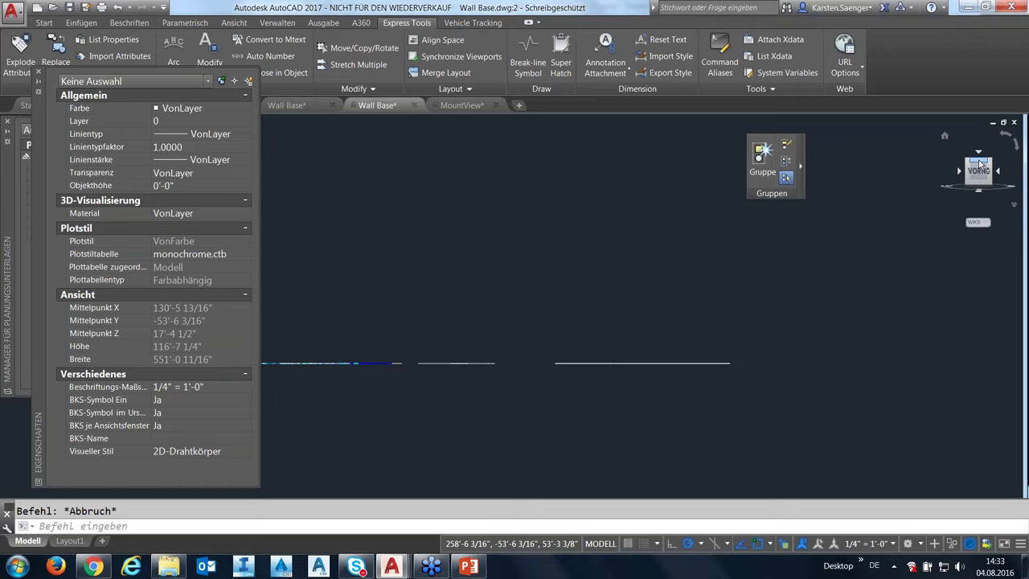
Step: Close Properties and Sheet Set Manager, switch to the Top view and zoom to the washrooms
{"action": "left_click", "coordinate": [37, 71]}
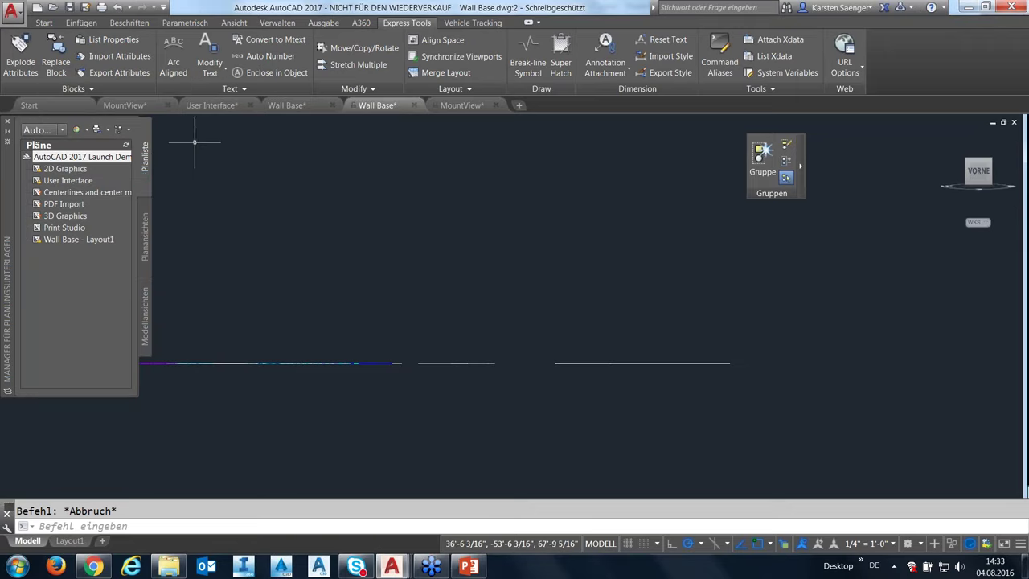
{"action": "left_click", "coordinate": [7, 120]}
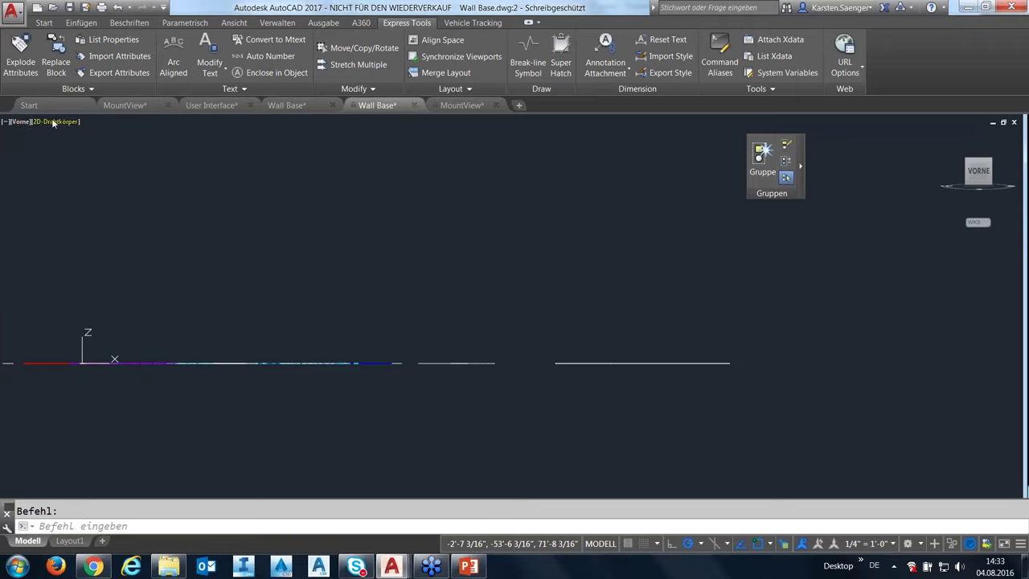
{"action": "left_click", "coordinate": [20, 120]}
{"action": "left_click", "coordinate": [53, 151]}
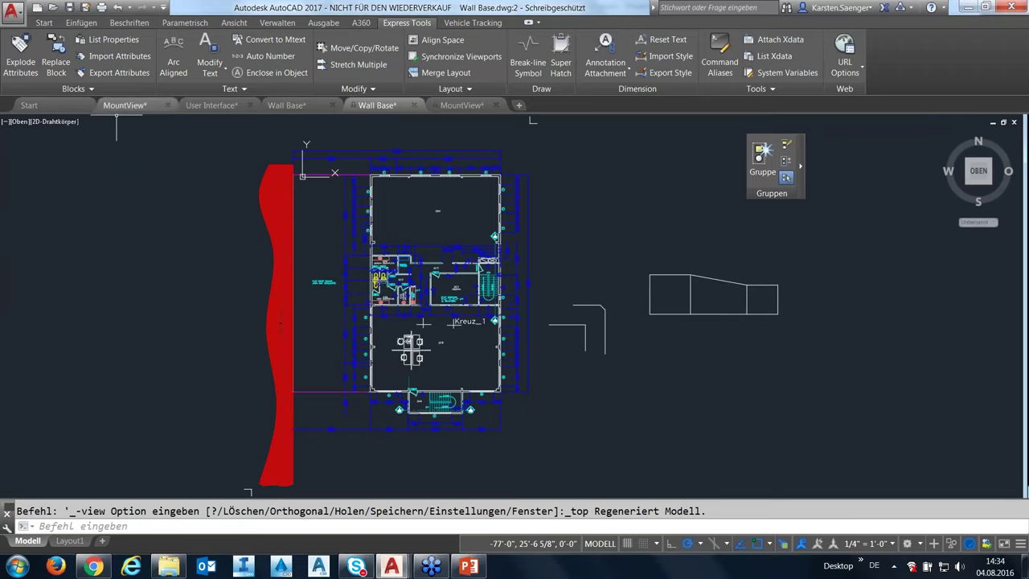
{"action": "left_click", "coordinate": [44, 22]}
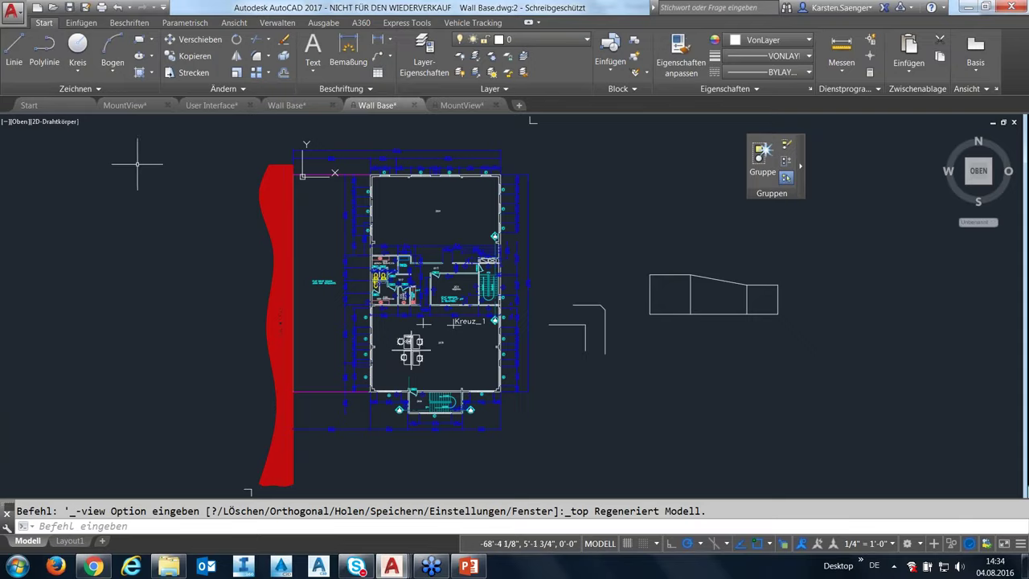
{"action": "left_click", "coordinate": [225, 88]}
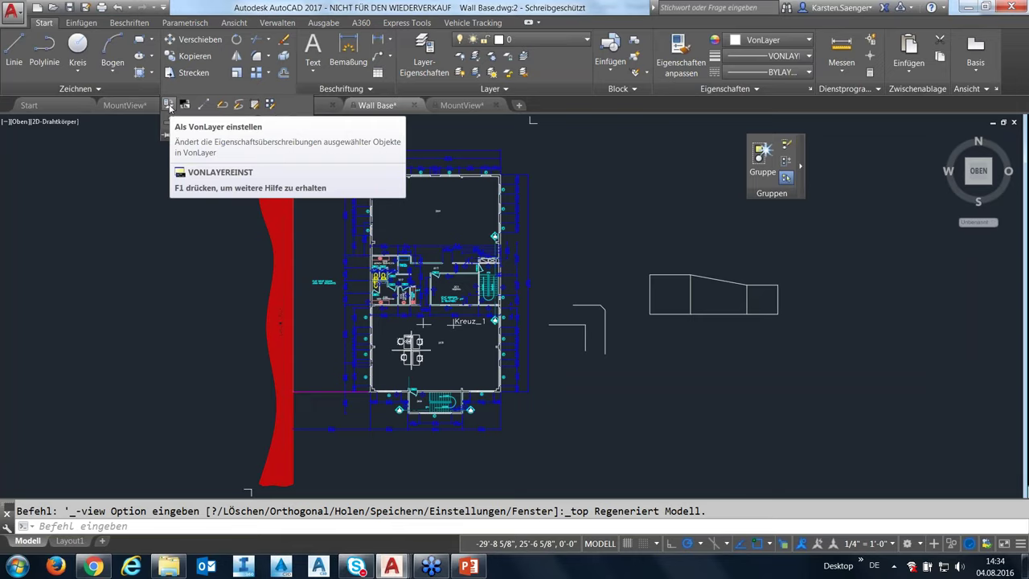
{"action": "left_click", "coordinate": [168, 105]}
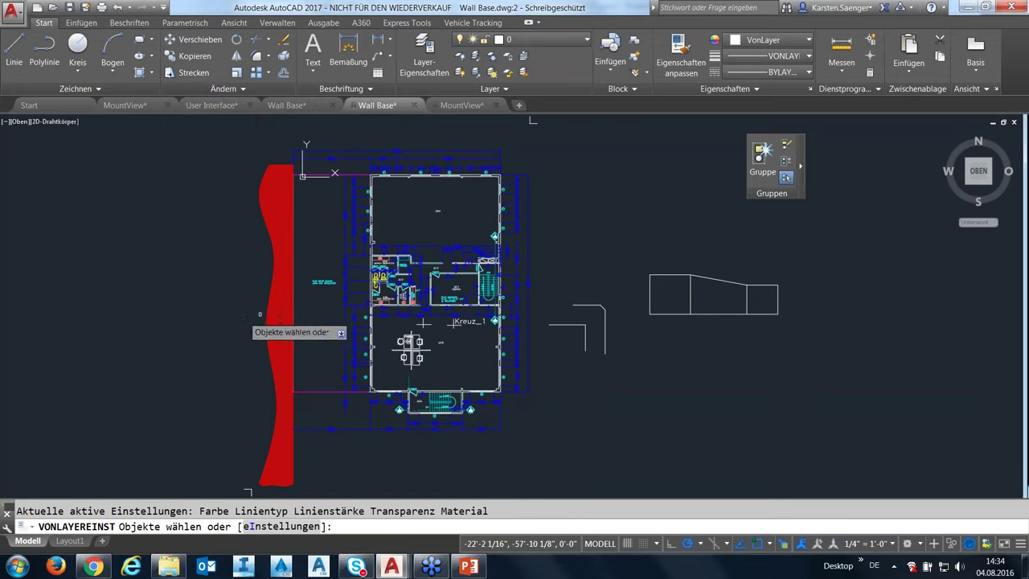
{"action": "scroll", "coordinate": [424, 322], "scroll_direction": "up", "scroll_amount": 5}
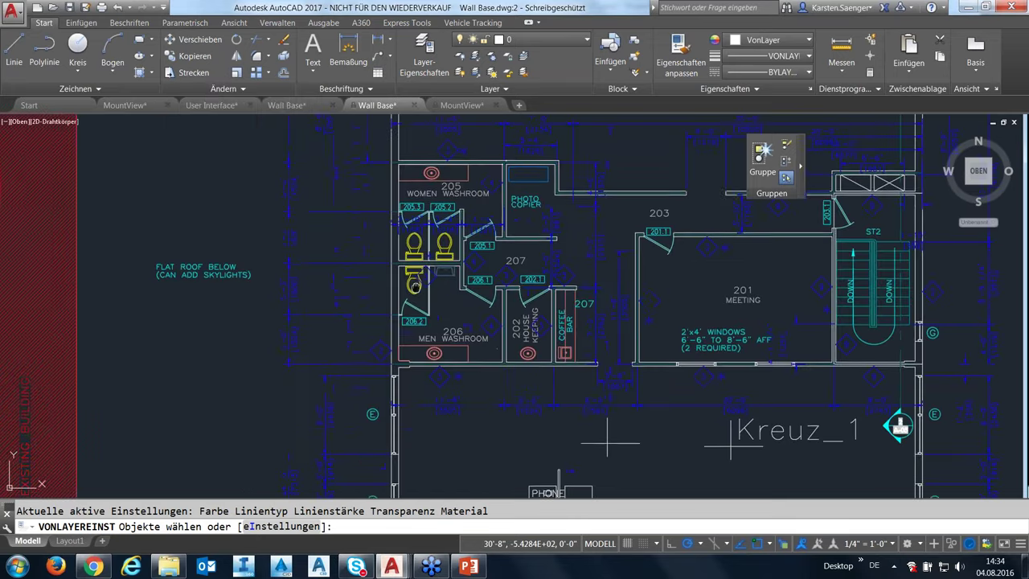
{"action": "scroll", "coordinate": [441, 330], "scroll_direction": "up", "scroll_amount": 2}
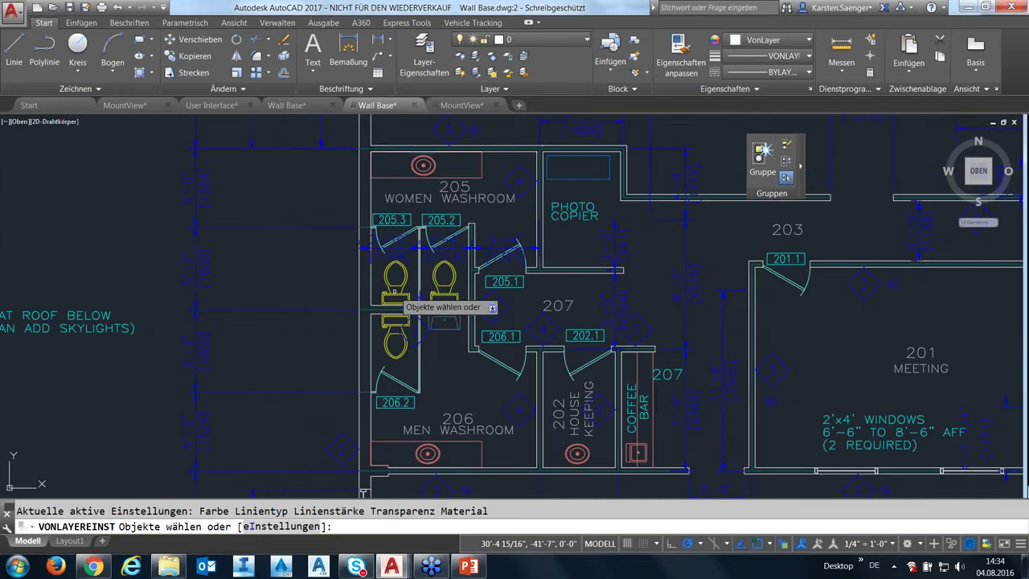
{"action": "key", "text": "Escape"}
Step: Show the properties of the 'Toilet - top' block in the right stall
{"action": "left_click", "coordinate": [444, 277]}
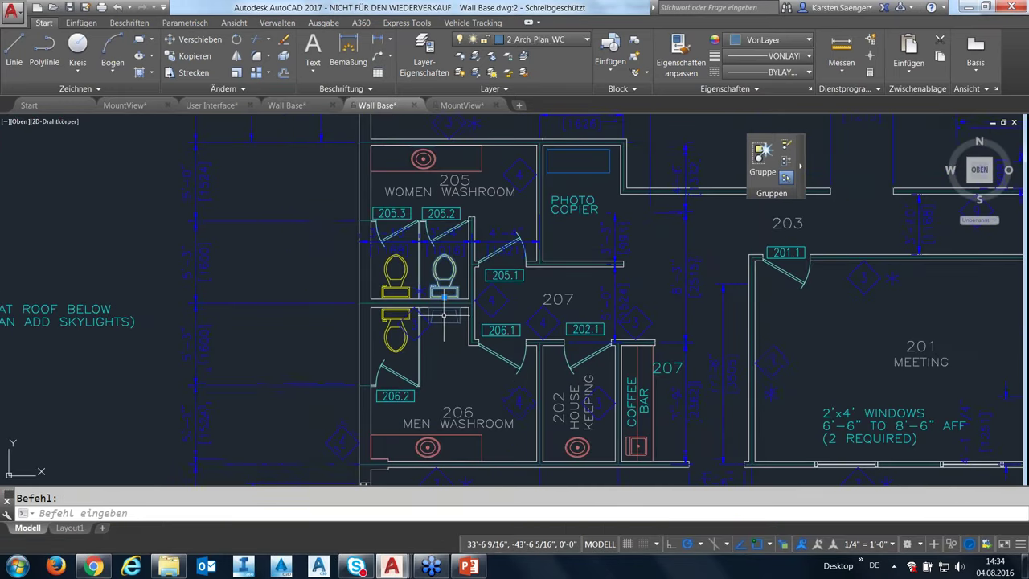
{"action": "key", "text": "ctrl+1"}
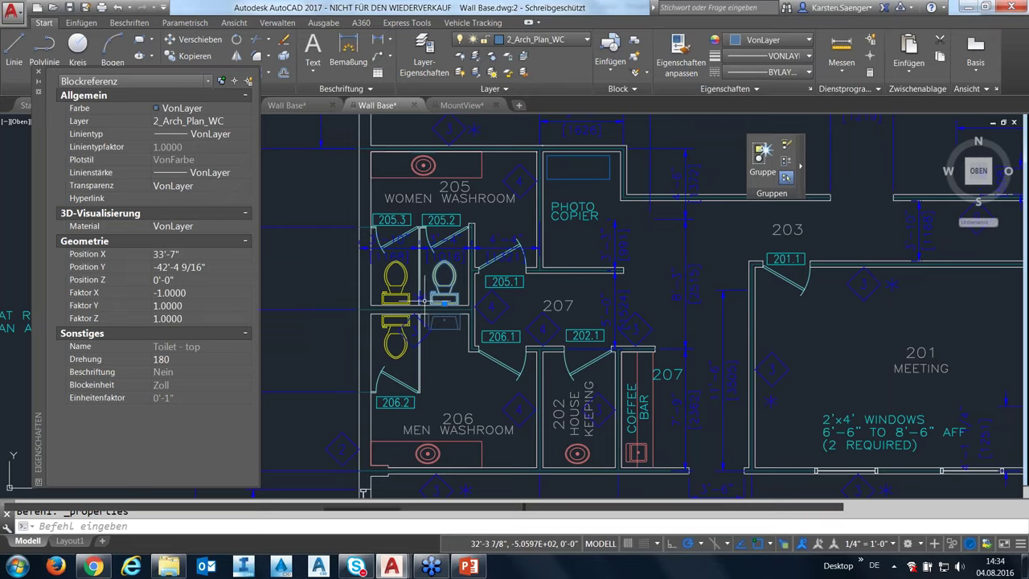
{"action": "key", "text": "Escape"}
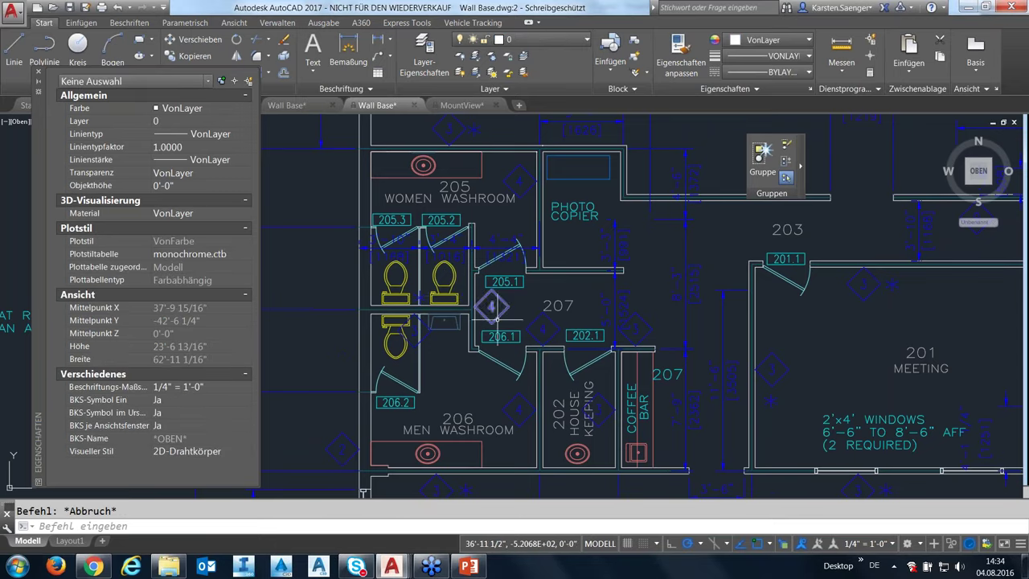
{"action": "left_click", "coordinate": [444, 285]}
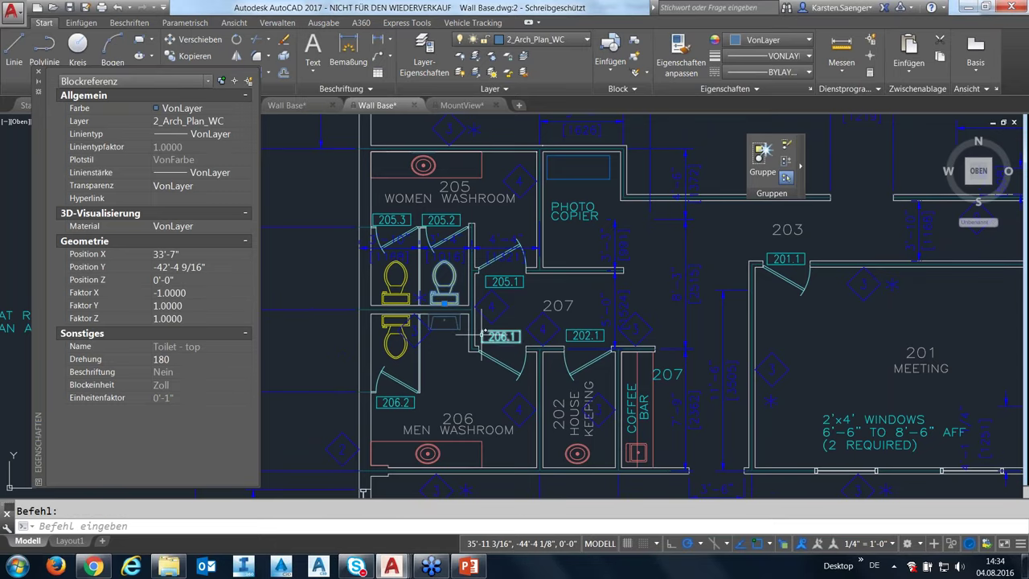
{"action": "type", "text": "BBE"}
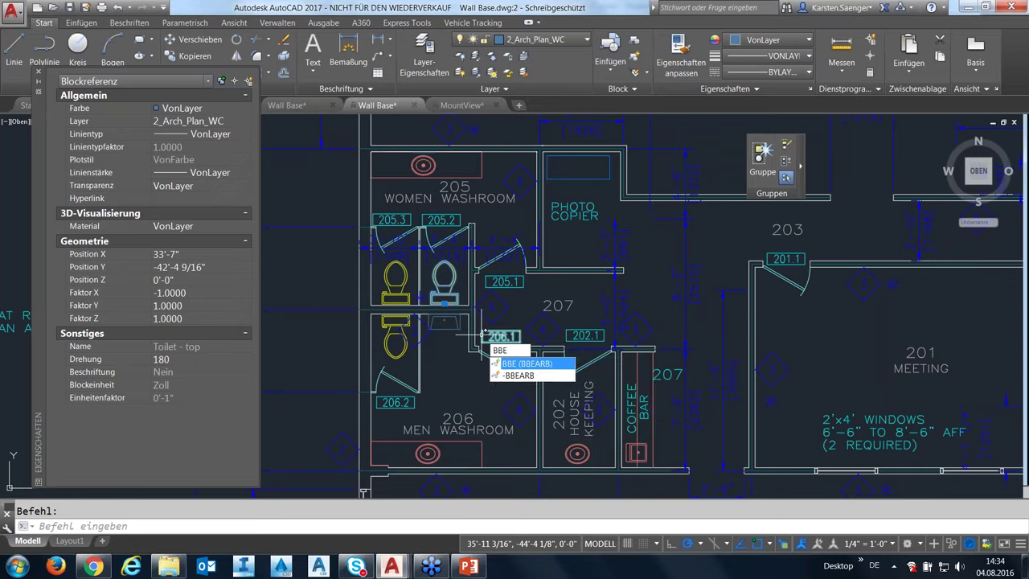
{"action": "key", "text": "Return"}
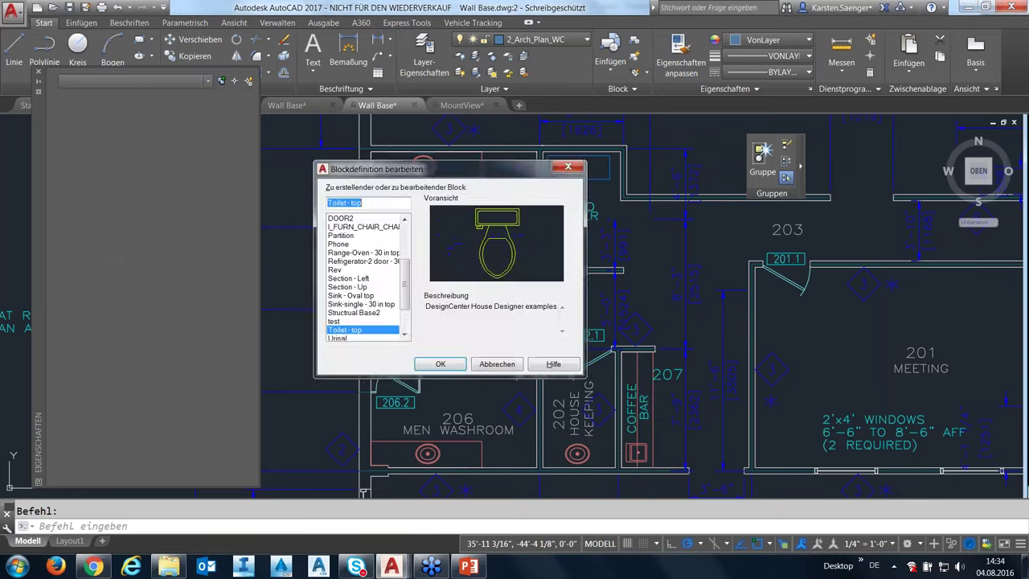
{"action": "left_click", "coordinate": [443, 364]}
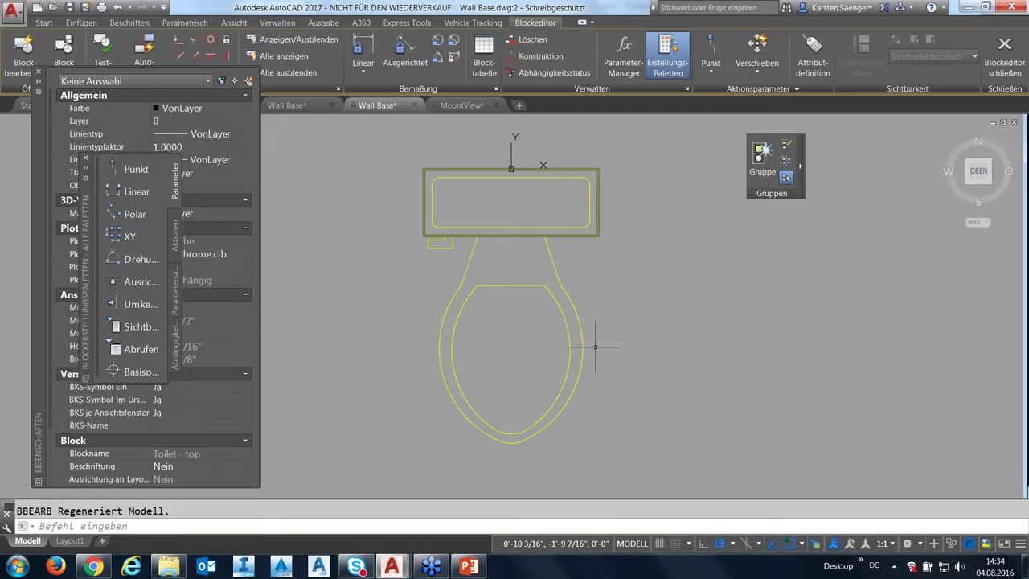
{"action": "left_click", "coordinate": [1005, 56]}
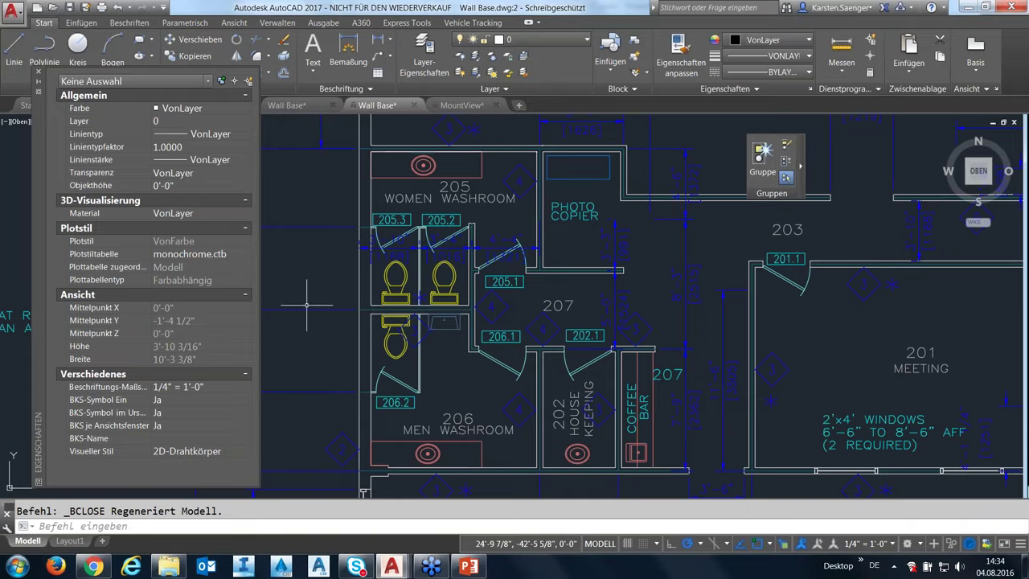
{"action": "left_click", "coordinate": [38, 73]}
Step: Reset the right-stall toilet to ByLayer with all settings, converting ByBlock and including block contents
{"action": "left_click", "coordinate": [225, 89]}
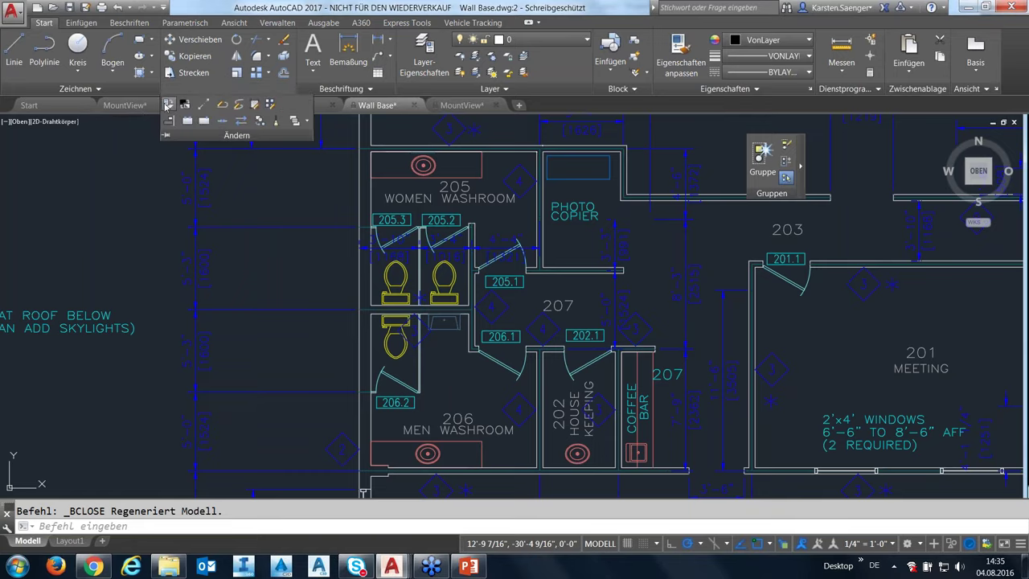
{"action": "left_click", "coordinate": [168, 105]}
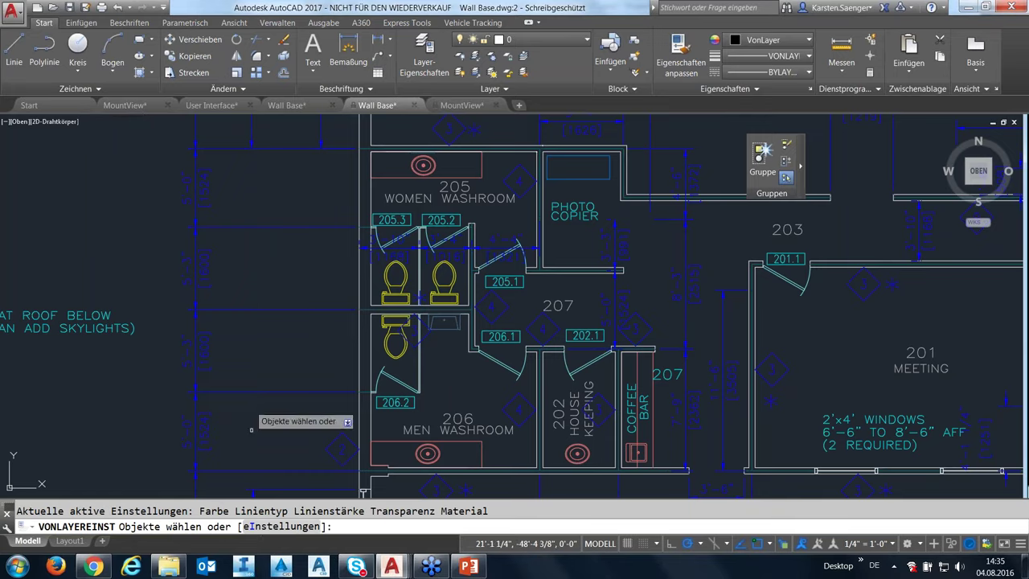
{"action": "left_click", "coordinate": [266, 525]}
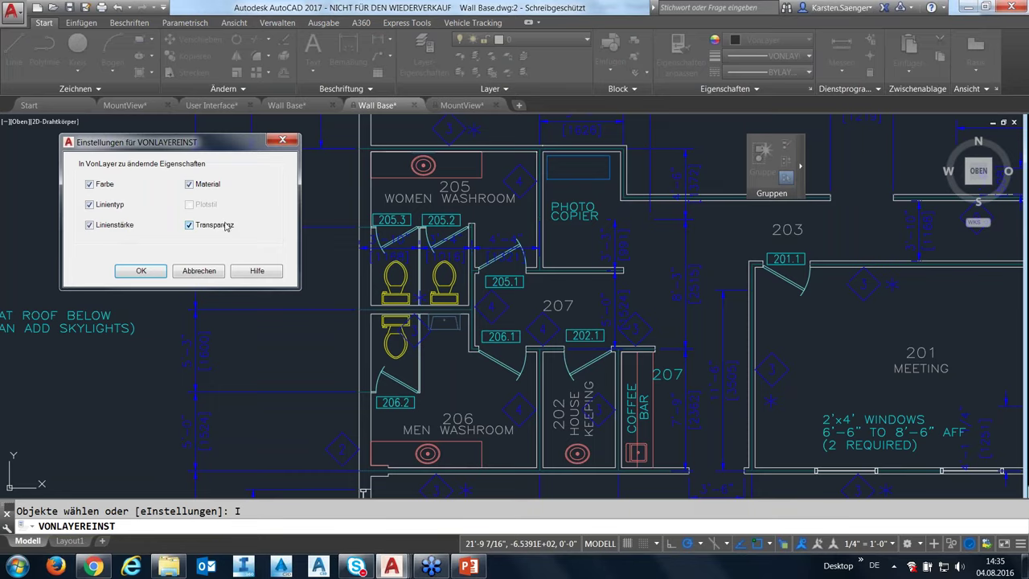
{"action": "left_click", "coordinate": [140, 271]}
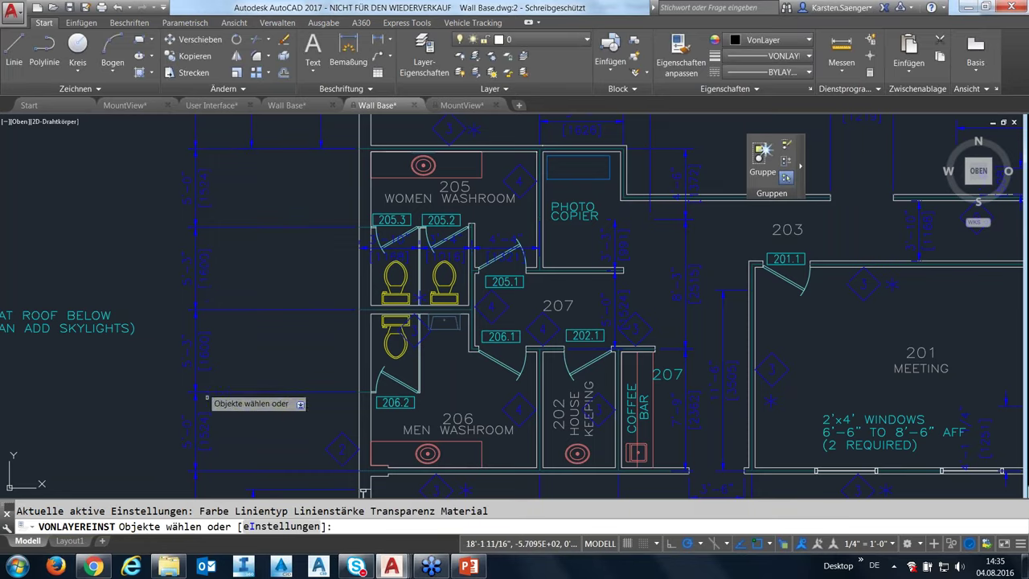
{"action": "left_click", "coordinate": [453, 294]}
{"action": "key", "text": "Return"}
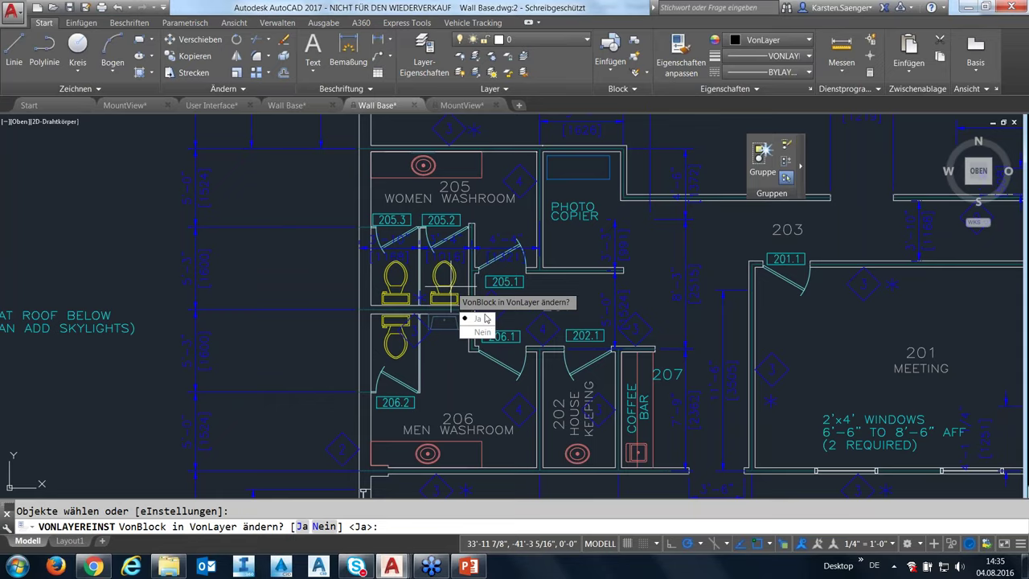
{"action": "left_click", "coordinate": [477, 320]}
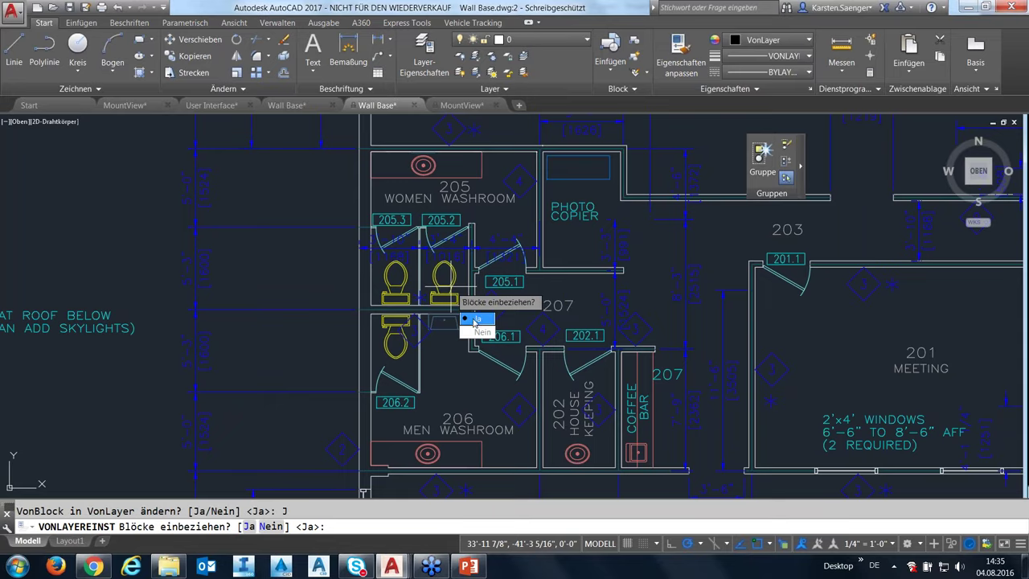
{"action": "left_click", "coordinate": [479, 322]}
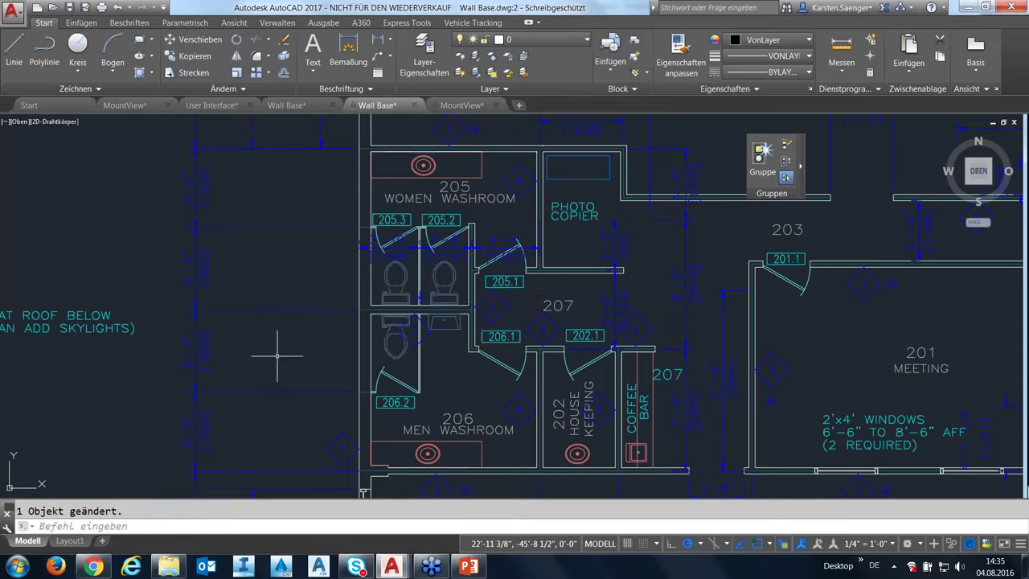
{"action": "middle_click_drag", "start_coordinate": [282, 353], "coordinate": [437, 343]}
{"action": "scroll", "coordinate": [296, 350], "scroll_direction": "down", "scroll_amount": 2}
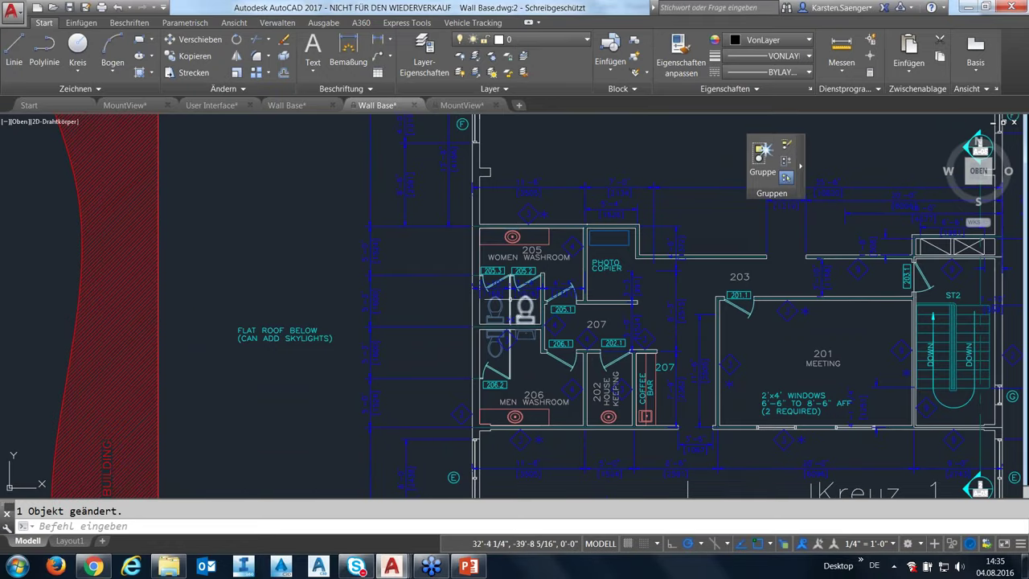
{"action": "scroll", "coordinate": [410, 406], "scroll_direction": "up", "scroll_amount": 2}
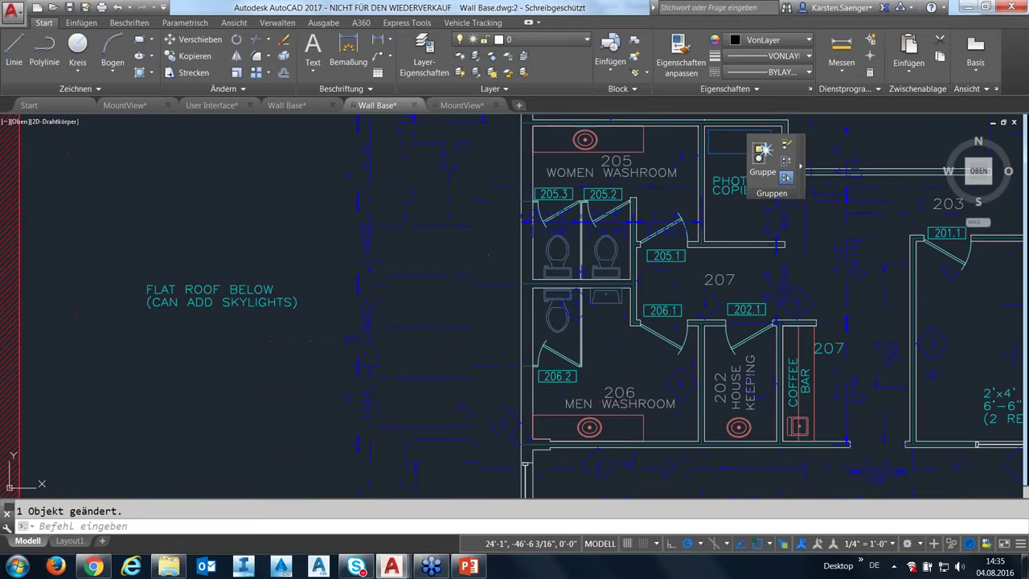
{"action": "middle_click_drag", "start_coordinate": [561, 259], "coordinate": [513, 286]}
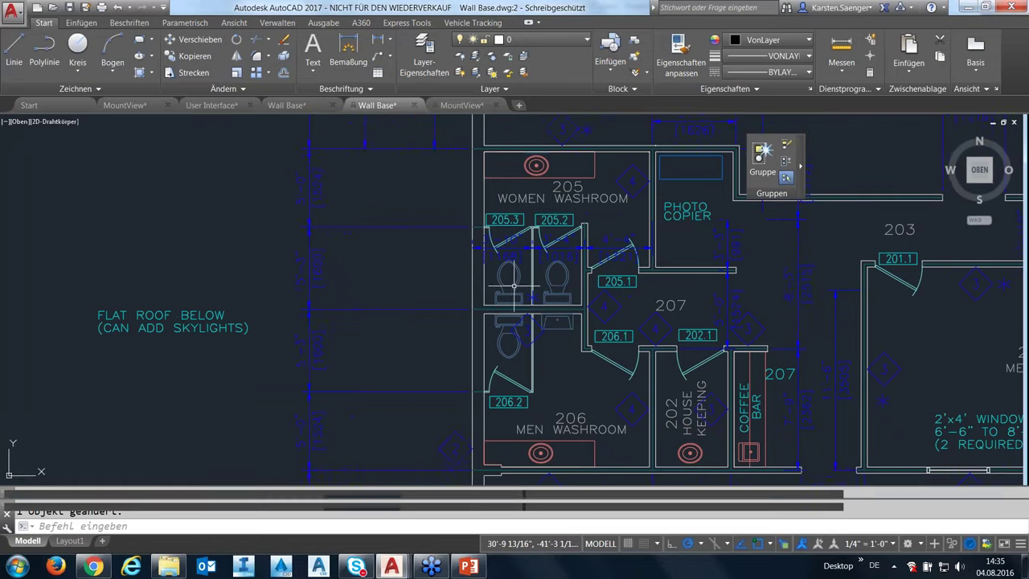
{"action": "left_click", "coordinate": [516, 287]}
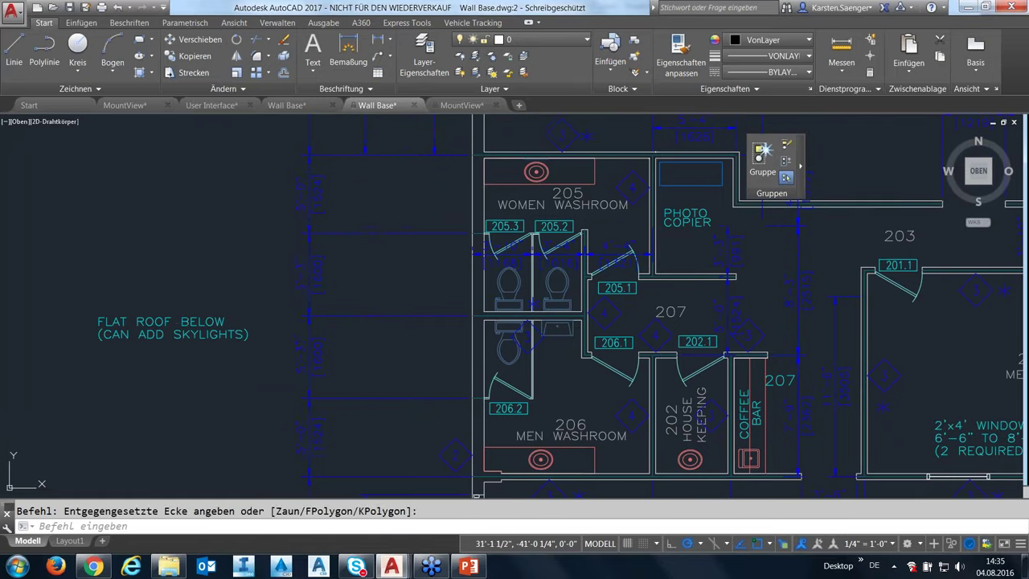
{"action": "left_click", "coordinate": [507, 297]}
{"action": "key", "text": "ctrl+1"}
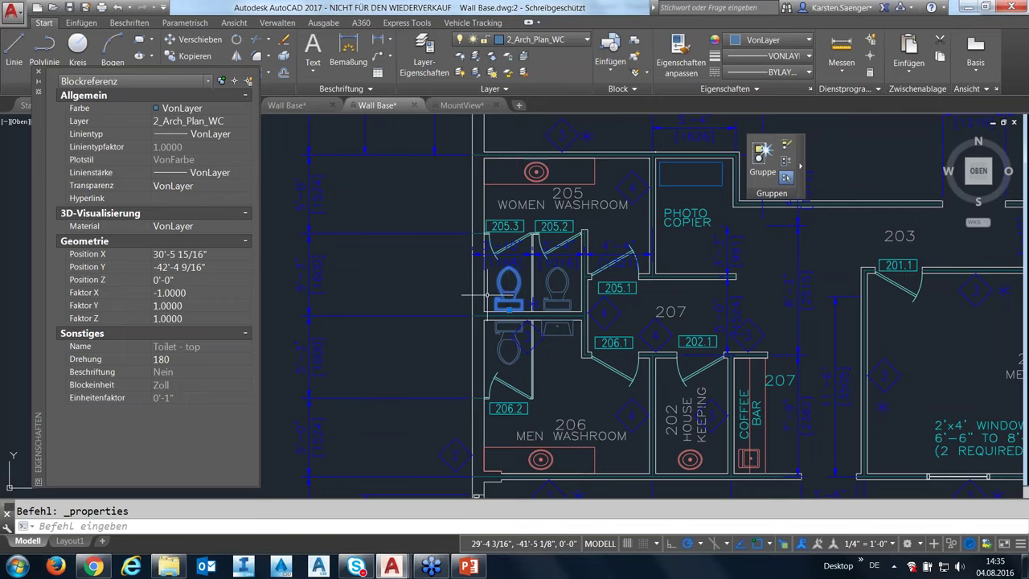
{"action": "key", "text": "Escape"}
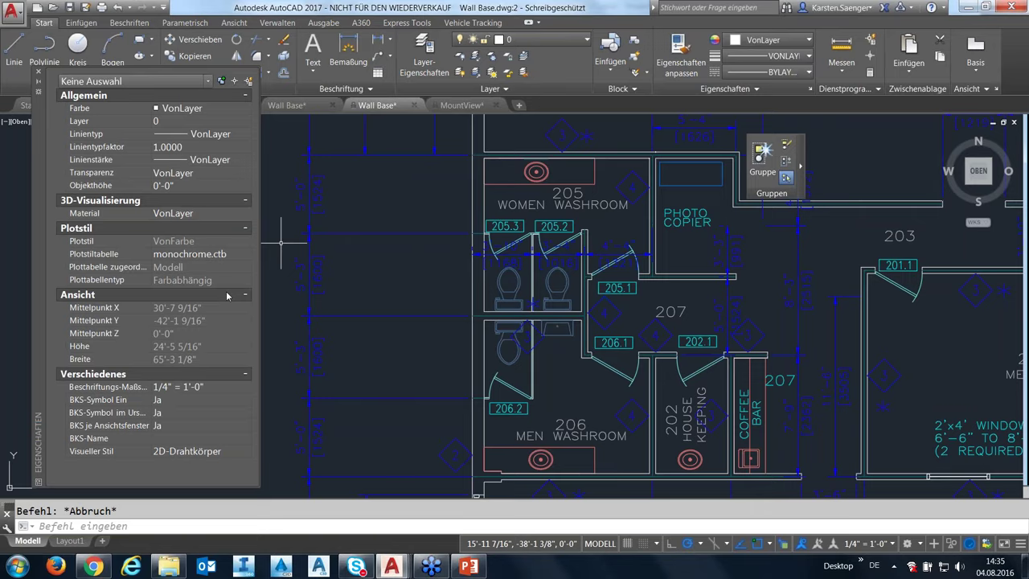
{"action": "left_click", "coordinate": [40, 74]}
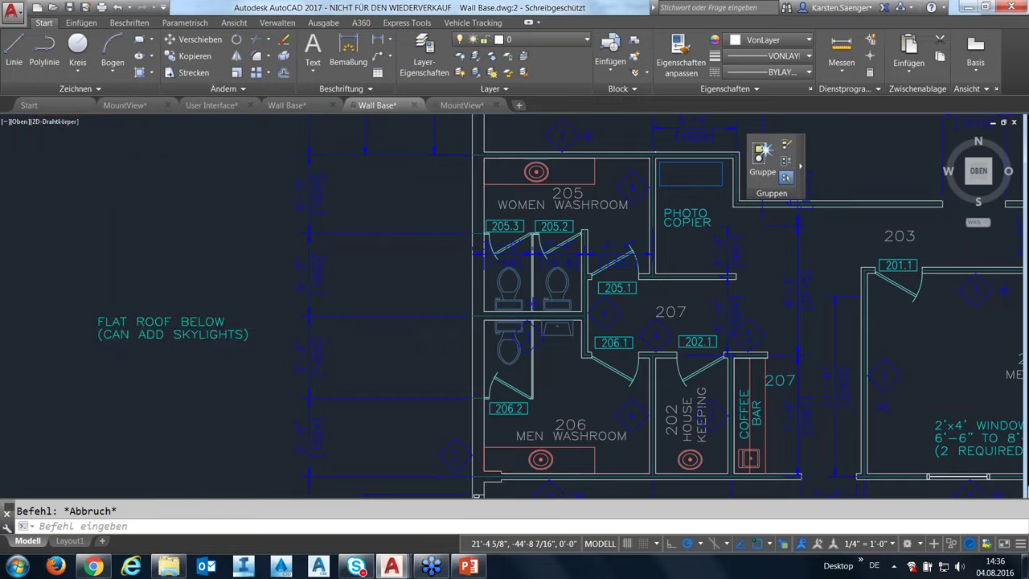
{"action": "scroll", "coordinate": [514, 306], "scroll_direction": "down", "scroll_amount": 3}
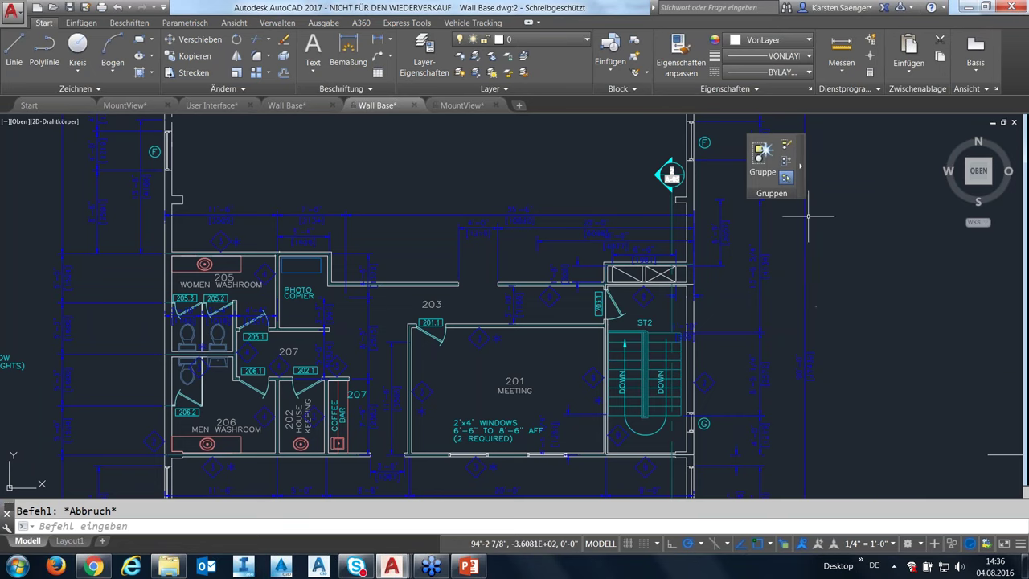
{"action": "left_click", "coordinate": [704, 311]}
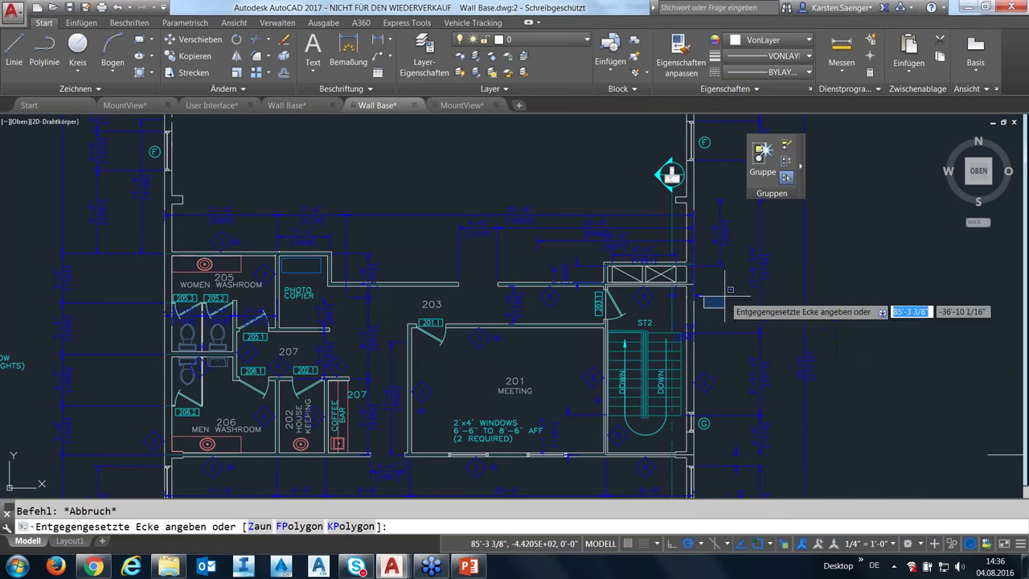
{"action": "left_click", "coordinate": [676, 333]}
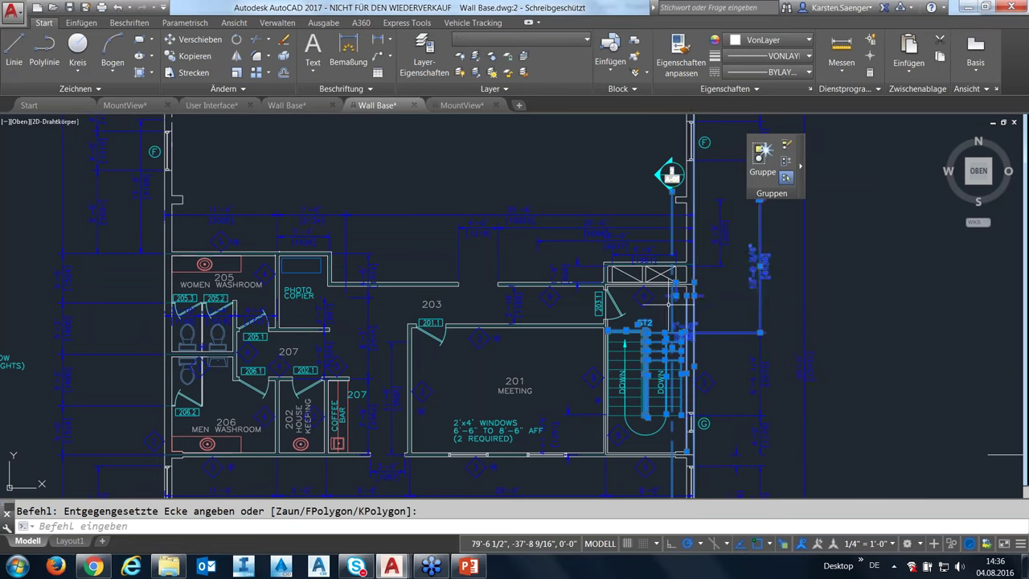
{"action": "right_click", "coordinate": [683, 305]}
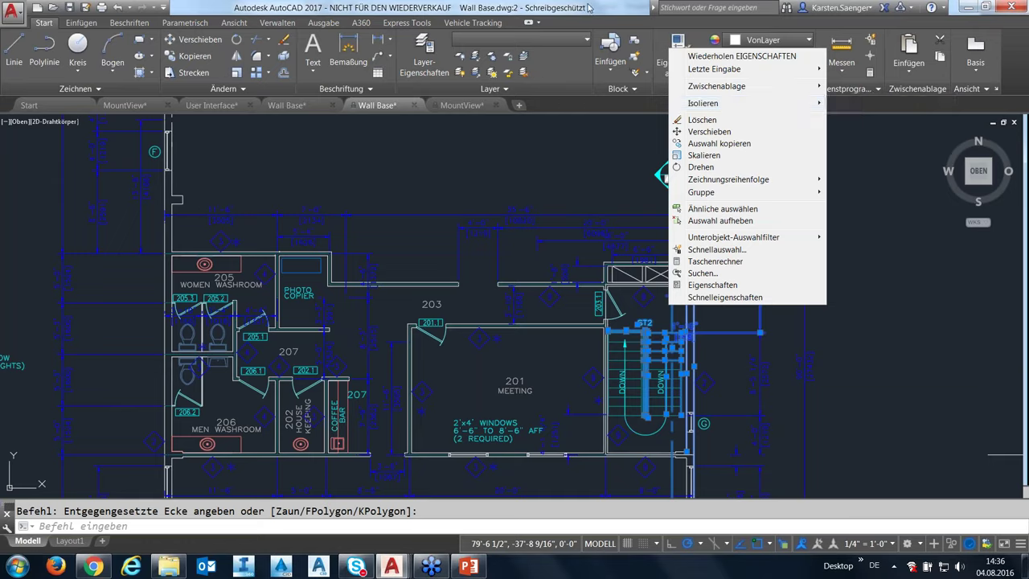
{"action": "key", "text": "Escape"}
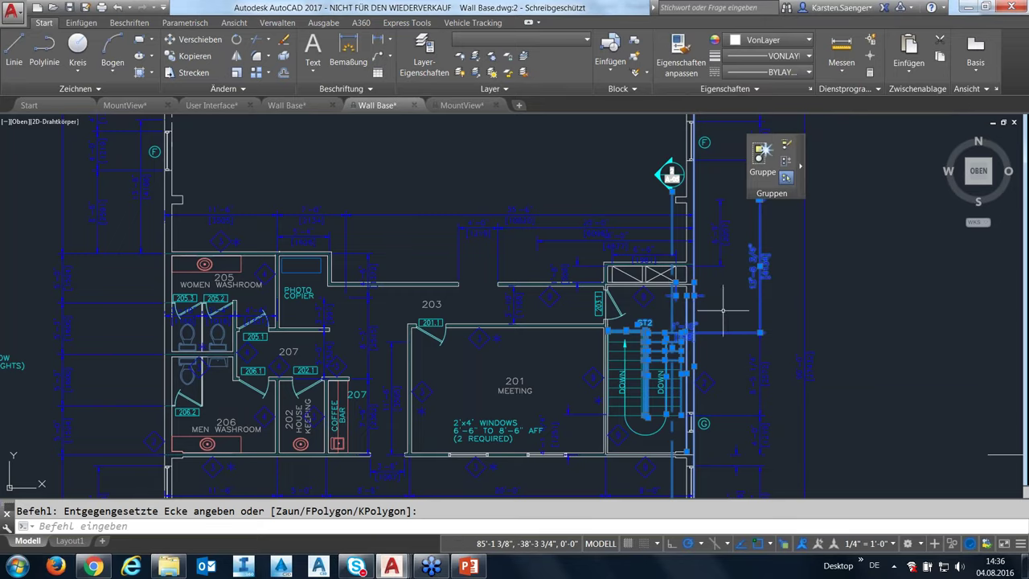
{"action": "right_click", "coordinate": [722, 308]}
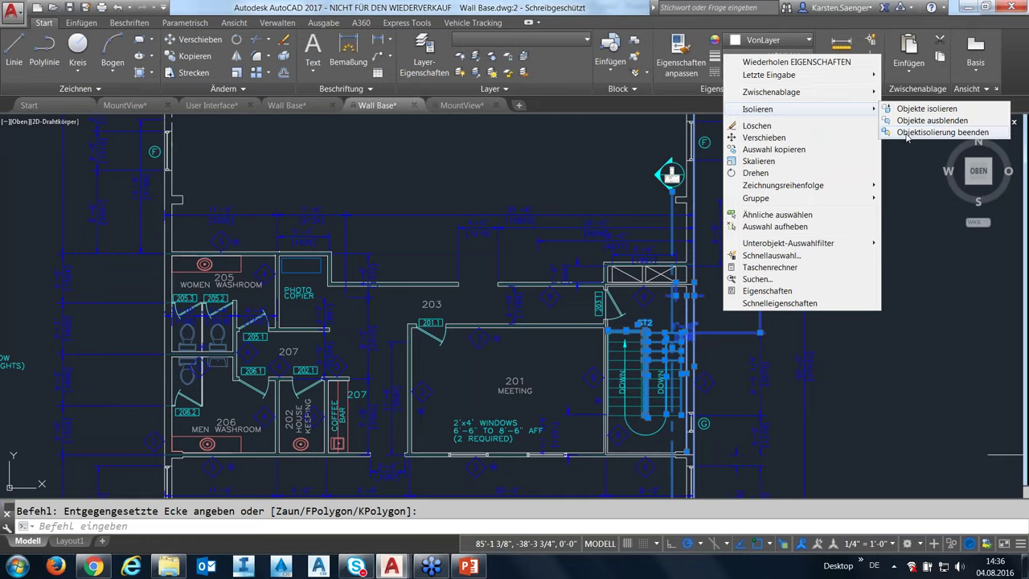
{"action": "left_click", "coordinate": [614, 9]}
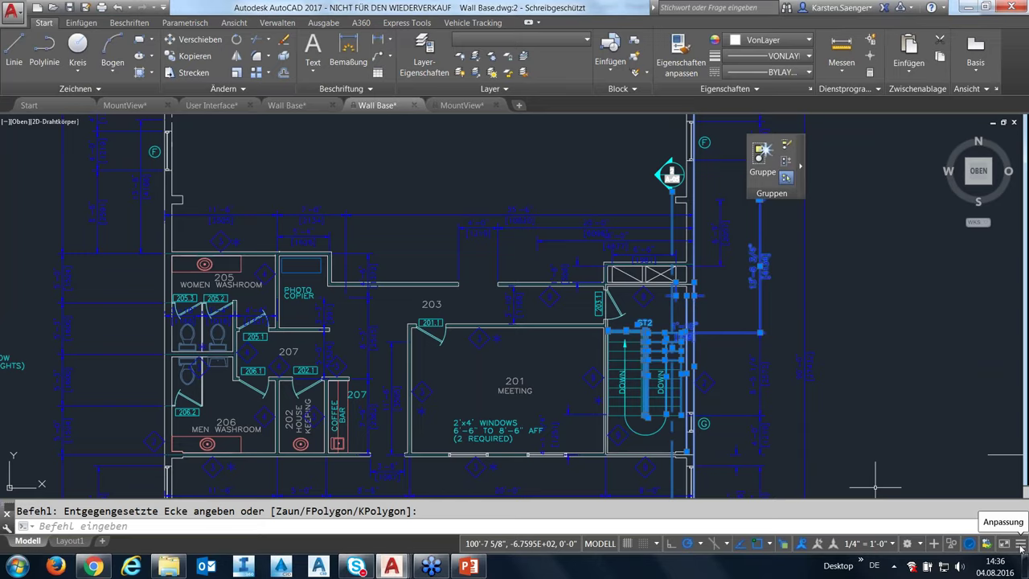
{"action": "left_click", "coordinate": [953, 546]}
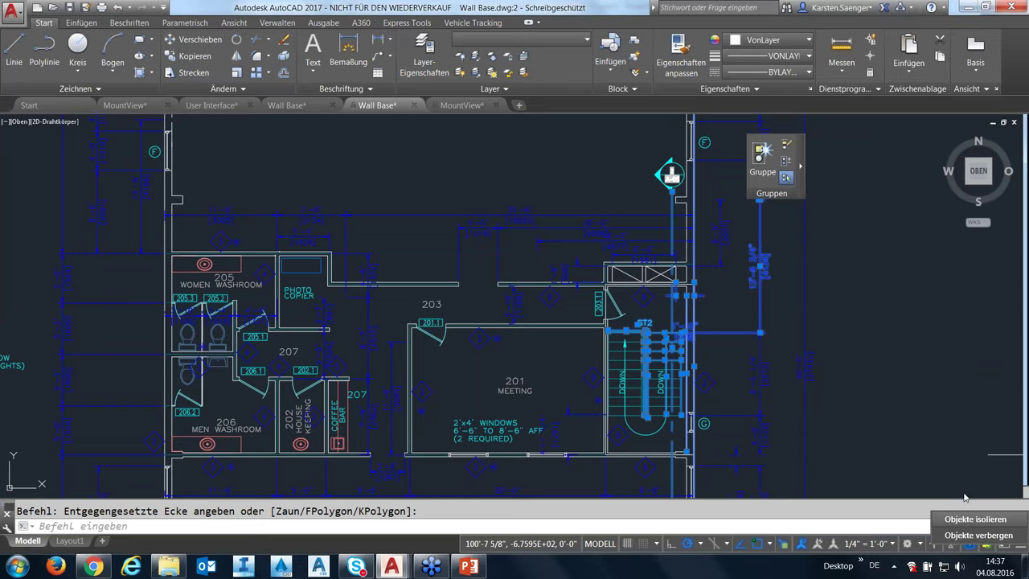
{"action": "key", "text": "Escape"}
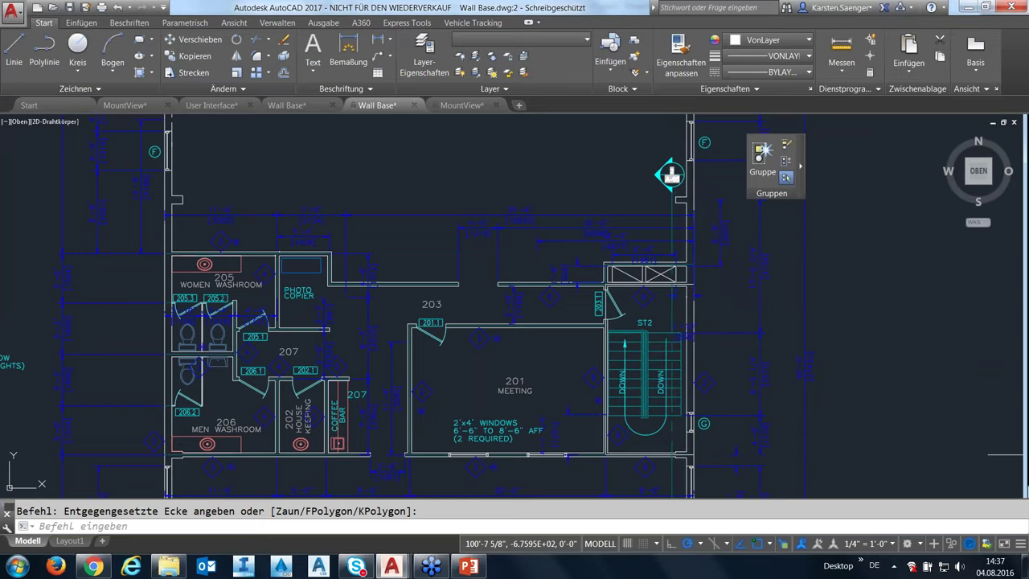
{"action": "key", "text": "Escape"}
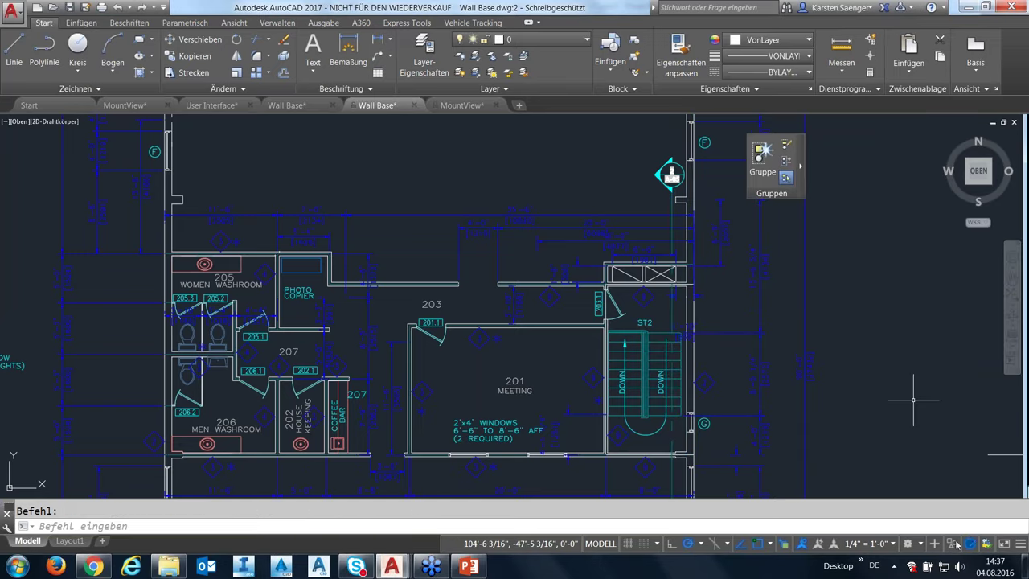
{"action": "left_click", "coordinate": [970, 543]}
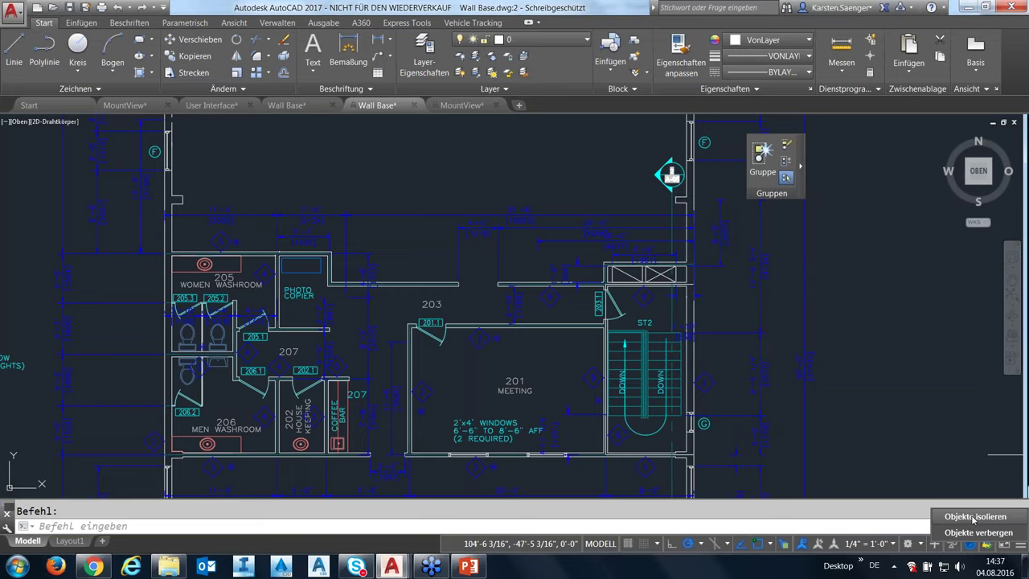
{"action": "left_click", "coordinate": [973, 520]}
{"action": "left_click", "coordinate": [587, 307]}
{"action": "left_click", "coordinate": [711, 454]}
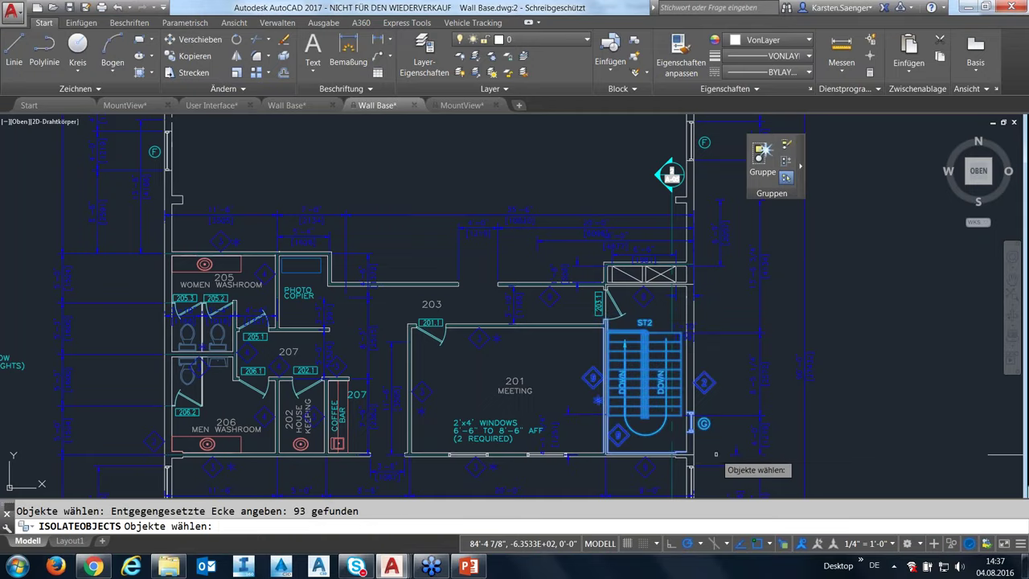
{"action": "key", "text": "Return"}
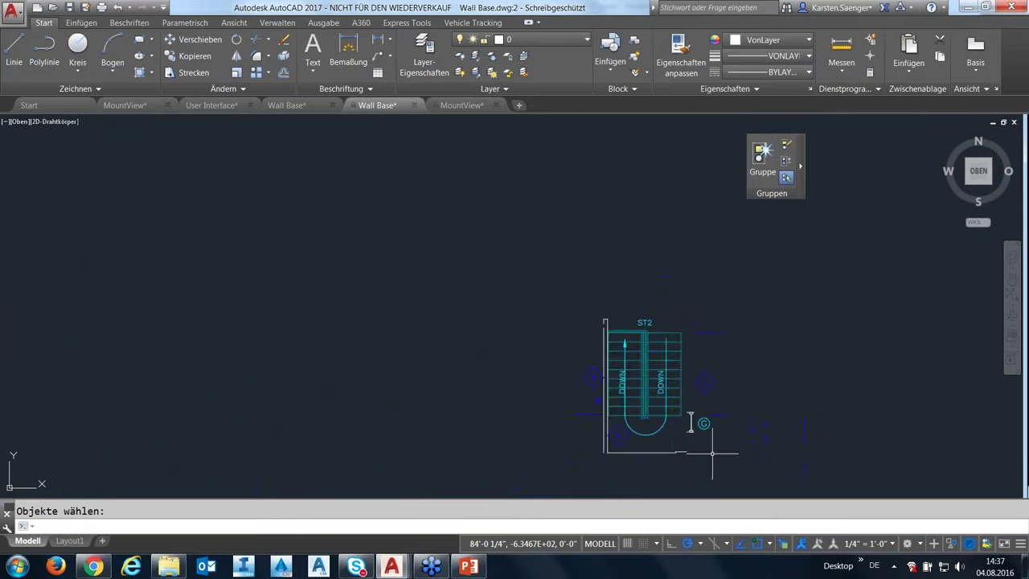
{"action": "scroll", "coordinate": [791, 396], "scroll_direction": "down", "scroll_amount": 4}
{"action": "scroll", "coordinate": [800, 402], "scroll_direction": "down", "scroll_amount": 2}
{"action": "middle_click_drag", "start_coordinate": [809, 409], "coordinate": [683, 372]}
{"action": "scroll", "coordinate": [636, 342], "scroll_direction": "up", "scroll_amount": 5}
{"action": "scroll", "coordinate": [635, 342], "scroll_direction": "up", "scroll_amount": 1}
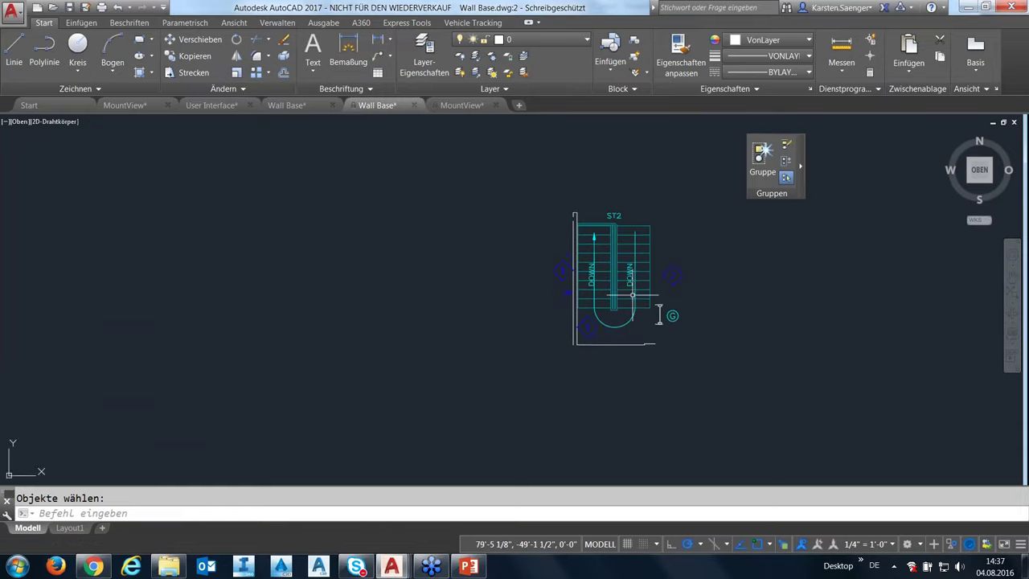
{"action": "scroll", "coordinate": [627, 344], "scroll_direction": "up", "scroll_amount": 1}
{"action": "scroll", "coordinate": [609, 347], "scroll_direction": "up", "scroll_amount": 2}
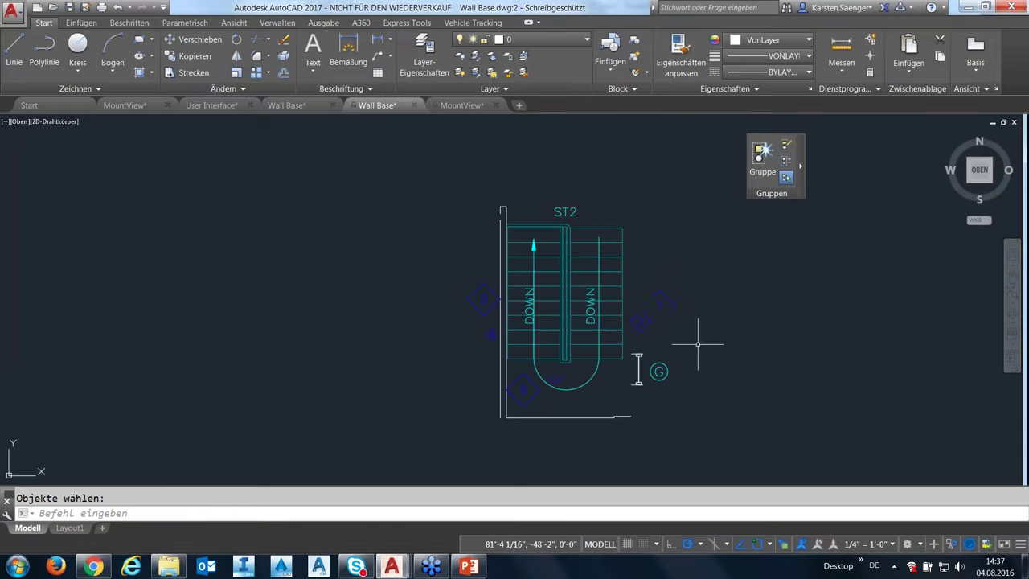
{"action": "left_click", "coordinate": [959, 551]}
{"action": "left_click", "coordinate": [953, 550]}
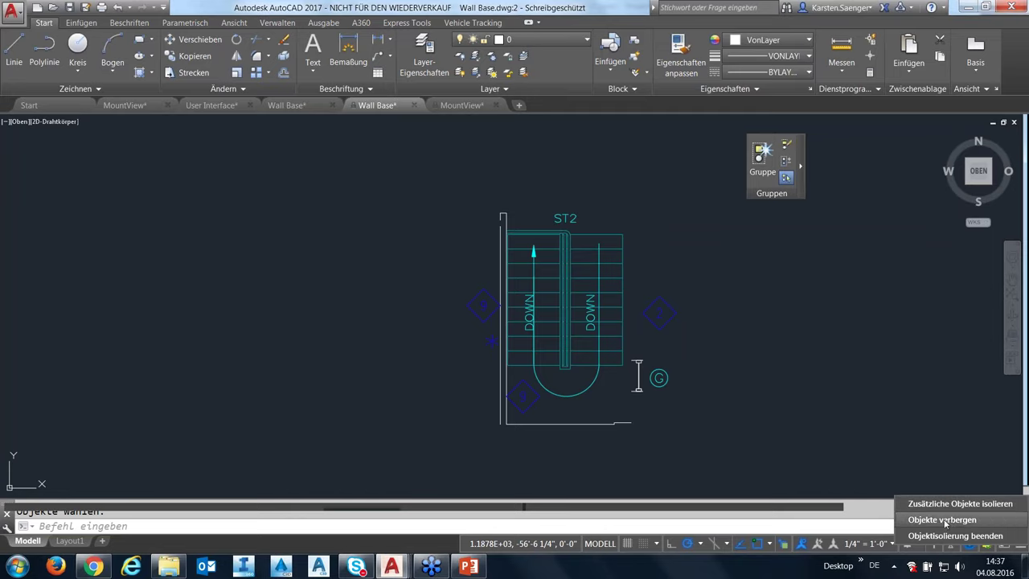
{"action": "left_click", "coordinate": [945, 519]}
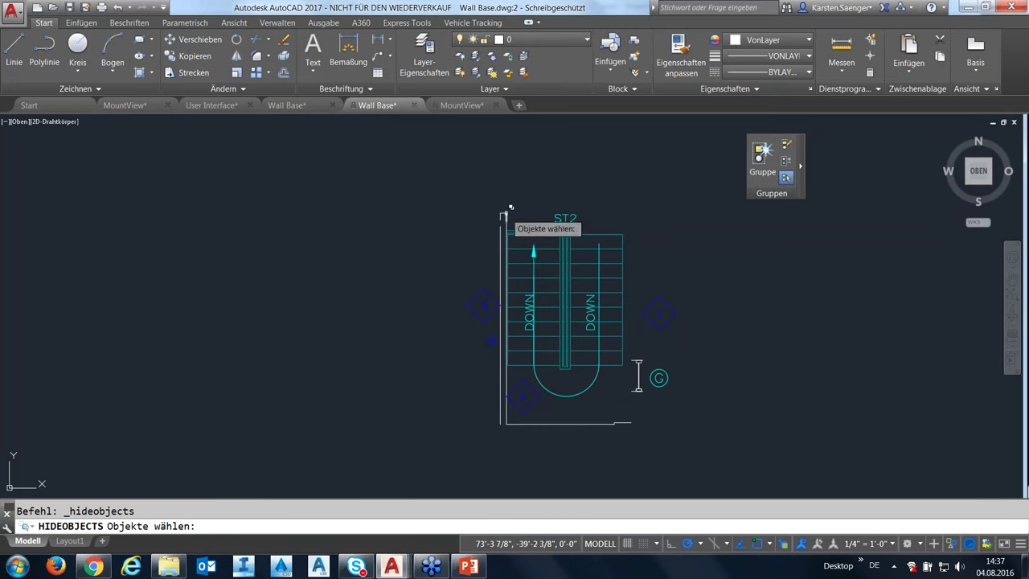
{"action": "mouse_move", "coordinate": [502, 217]}
{"action": "left_mouse_down"}
{"action": "mouse_move", "coordinate": [501, 229]}
{"action": "mouse_move", "coordinate": [499, 211]}
{"action": "left_mouse_up"}
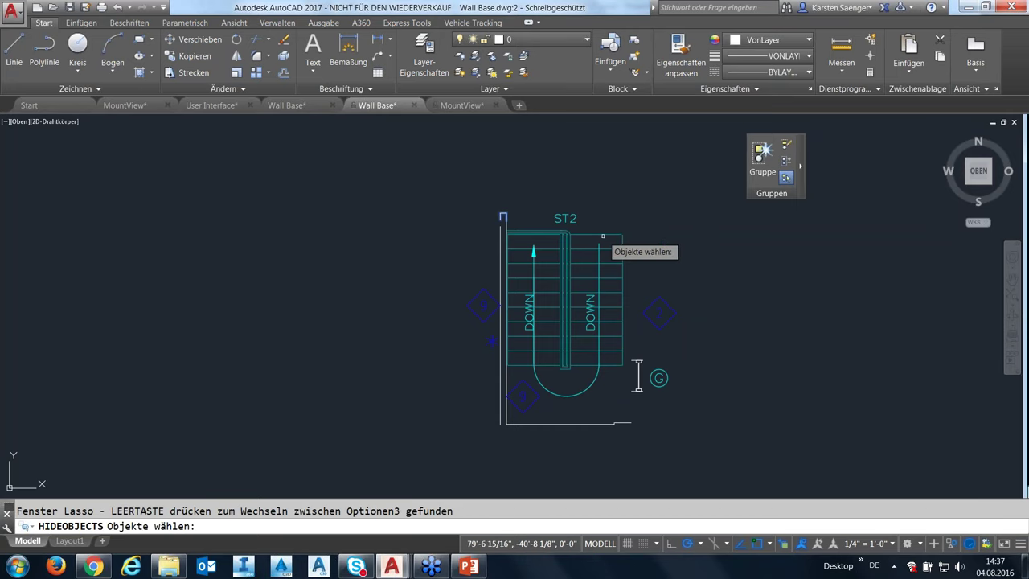
{"action": "key", "text": "Return"}
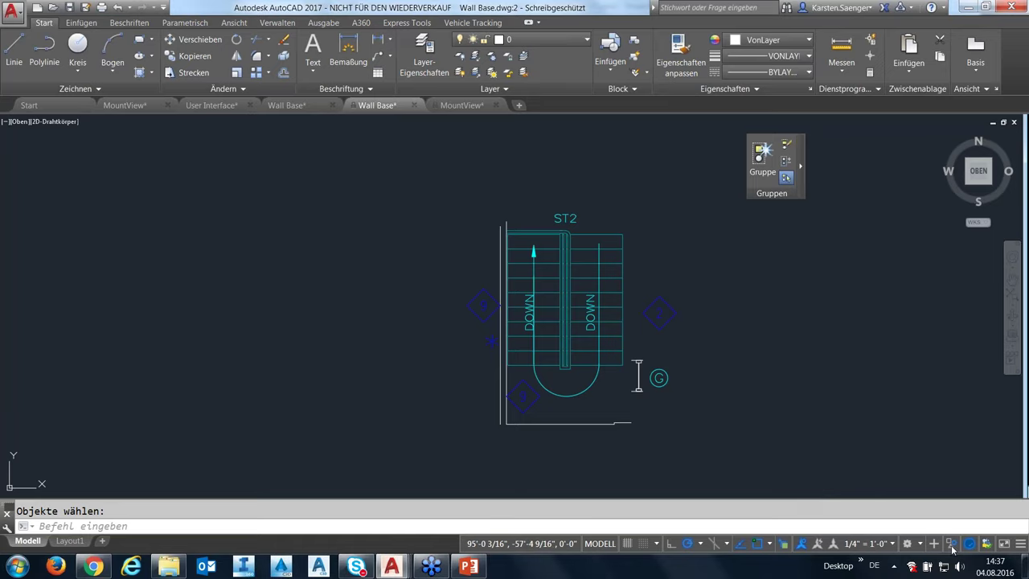
{"action": "left_click", "coordinate": [953, 550]}
{"action": "left_click", "coordinate": [959, 521]}
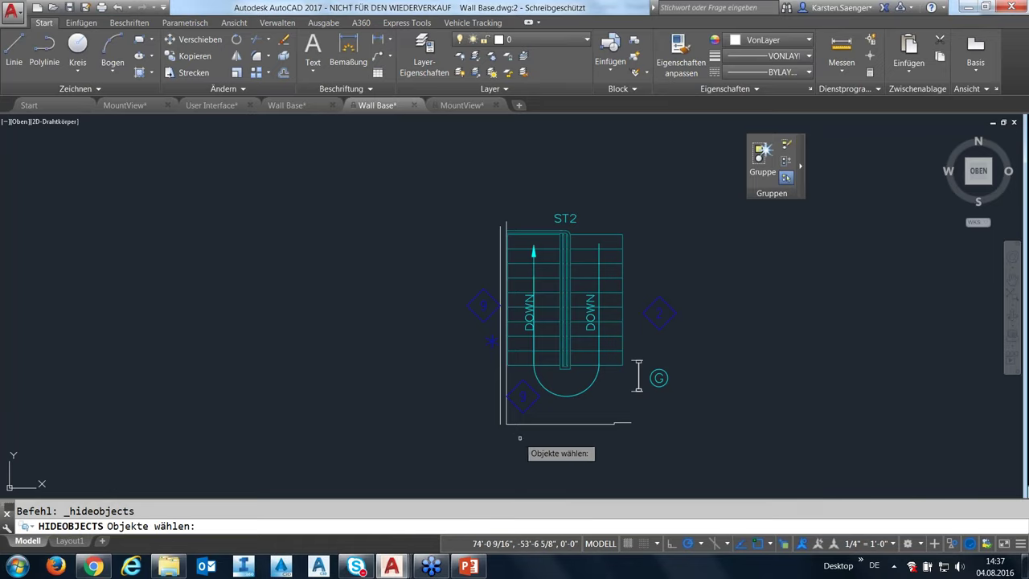
{"action": "left_click", "coordinate": [509, 434]}
{"action": "left_click", "coordinate": [493, 410]}
{"action": "key", "text": "Return"}
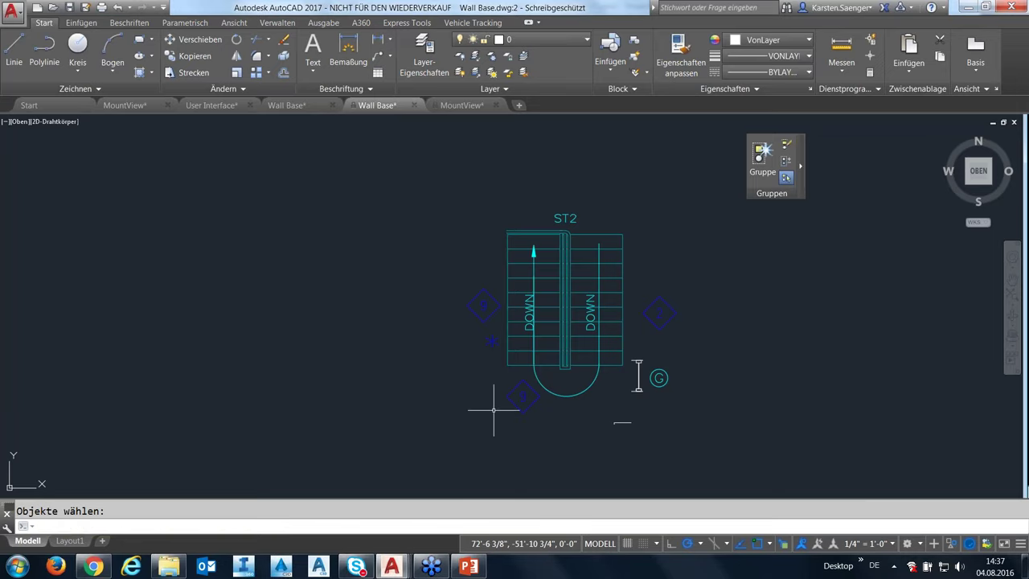
{"action": "key", "text": "Escape"}
{"action": "scroll", "coordinate": [753, 345], "scroll_direction": "down", "scroll_amount": 2}
{"action": "mouse_move", "coordinate": [726, 349]}
{"action": "middle_mouse_down"}
{"action": "mouse_move", "coordinate": [643, 355]}
{"action": "mouse_move", "coordinate": [638, 340]}
{"action": "middle_mouse_up"}
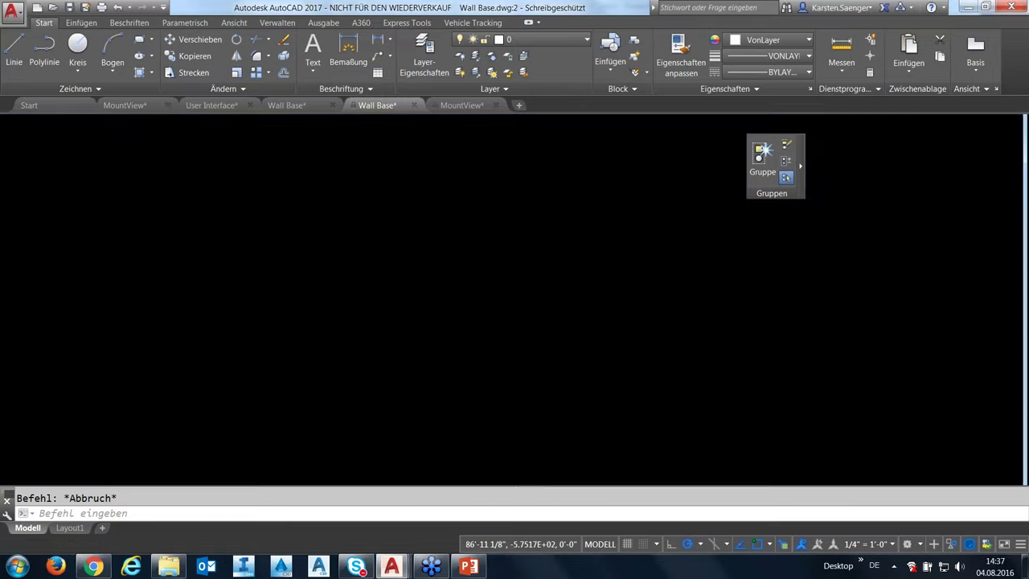
{"action": "middle_click_drag", "start_coordinate": [616, 375], "coordinate": [597, 393]}
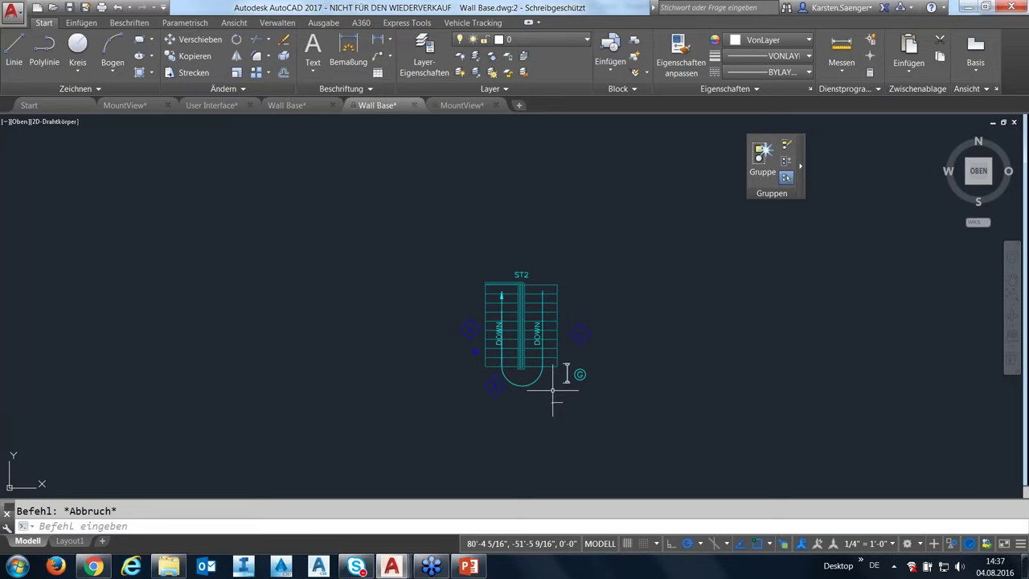
{"action": "left_click", "coordinate": [952, 544]}
{"action": "left_click", "coordinate": [968, 536]}
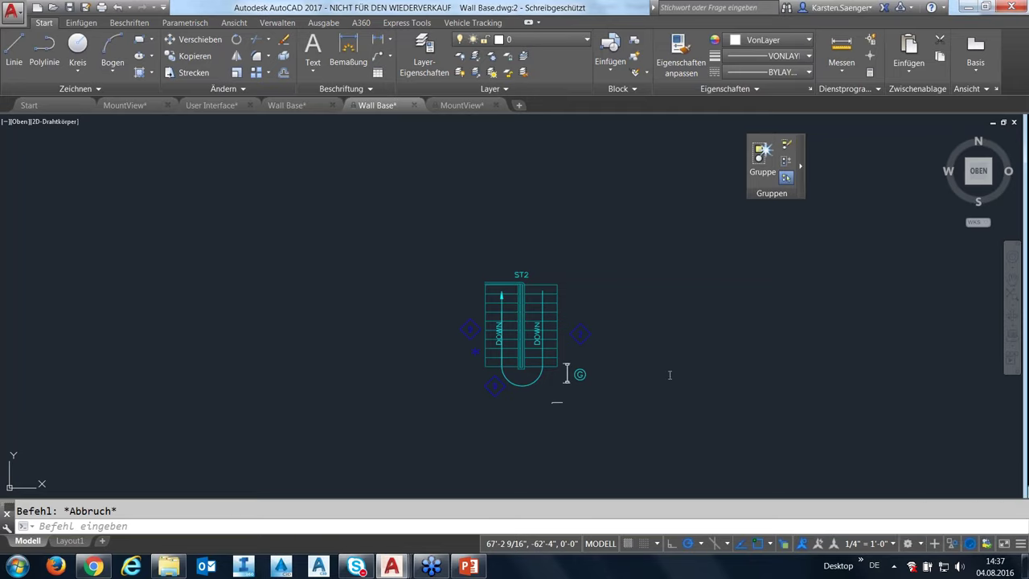
{"action": "scroll", "coordinate": [567, 373], "scroll_direction": "down", "scroll_amount": 2}
{"action": "scroll", "coordinate": [567, 372], "scroll_direction": "down", "scroll_amount": 2}
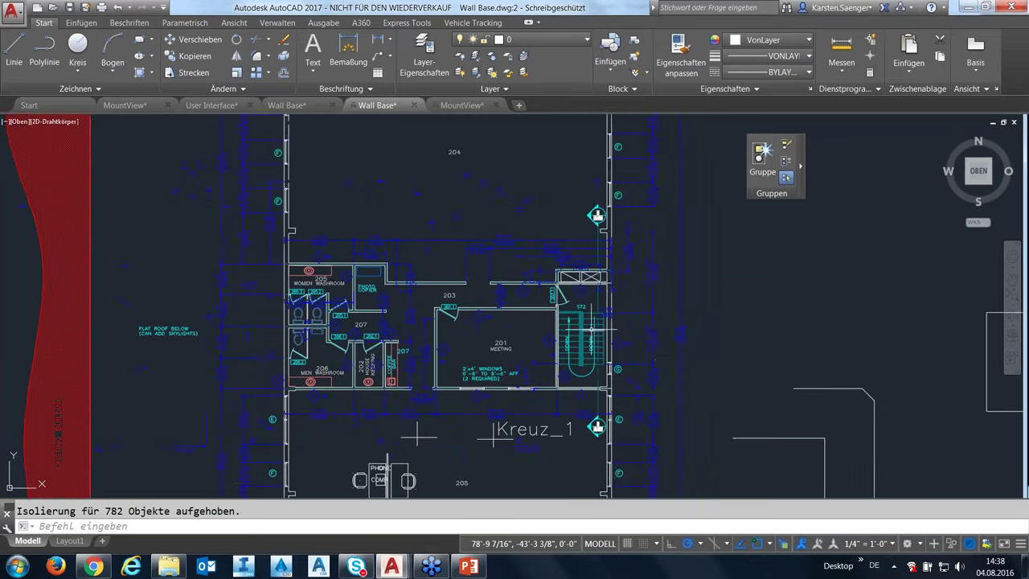
Step: Draw a diagonal line to the right of the floor plan
{"action": "mouse_move", "coordinate": [605, 352]}
{"action": "middle_mouse_down"}
{"action": "mouse_move", "coordinate": [597, 313]}
{"action": "mouse_move", "coordinate": [643, 312]}
{"action": "middle_mouse_up"}
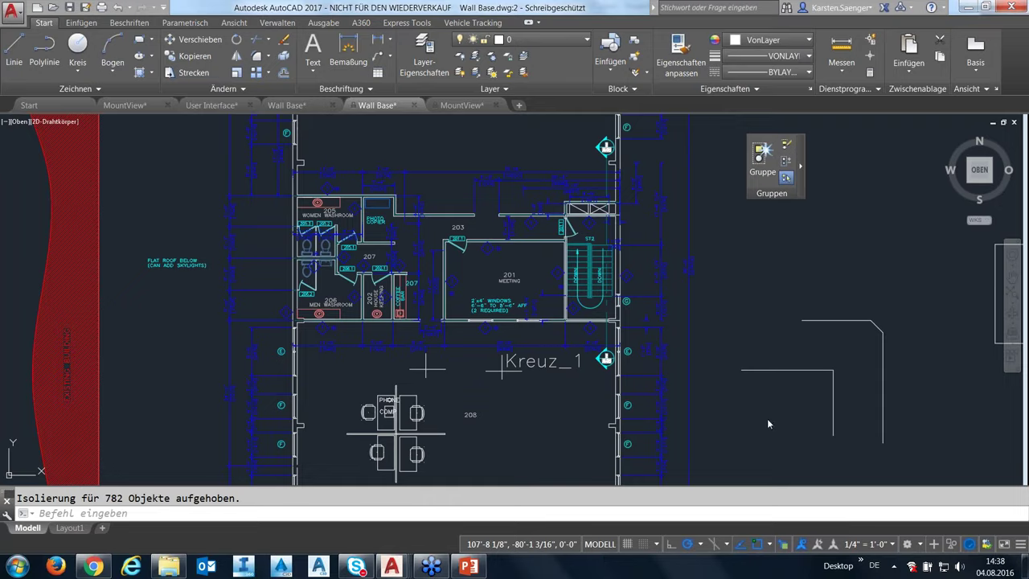
{"action": "left_click", "coordinate": [25, 61]}
{"action": "left_click", "coordinate": [732, 296]}
{"action": "left_click", "coordinate": [805, 237]}
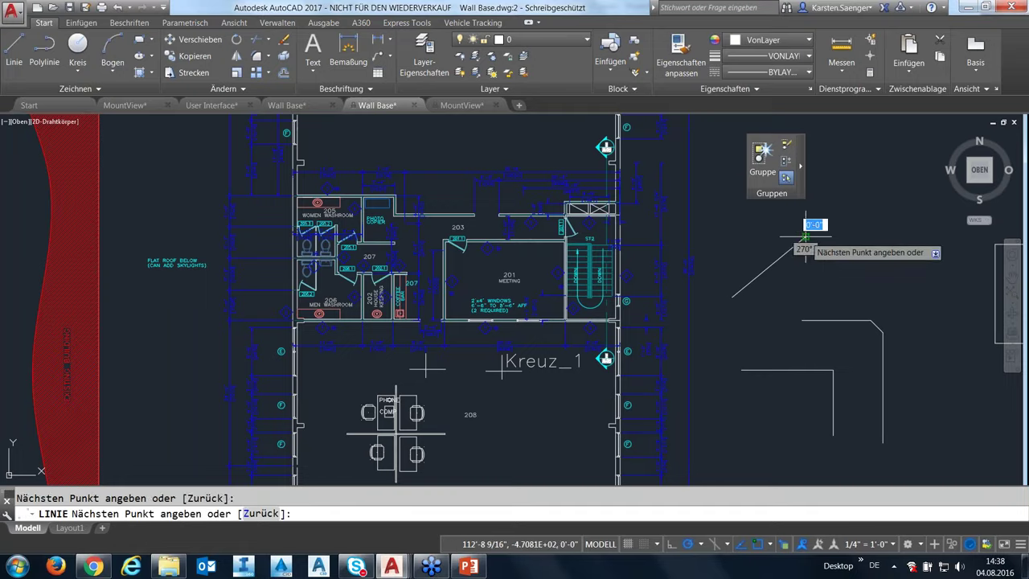
{"action": "key", "text": "Return"}
{"action": "key", "text": "Return"}
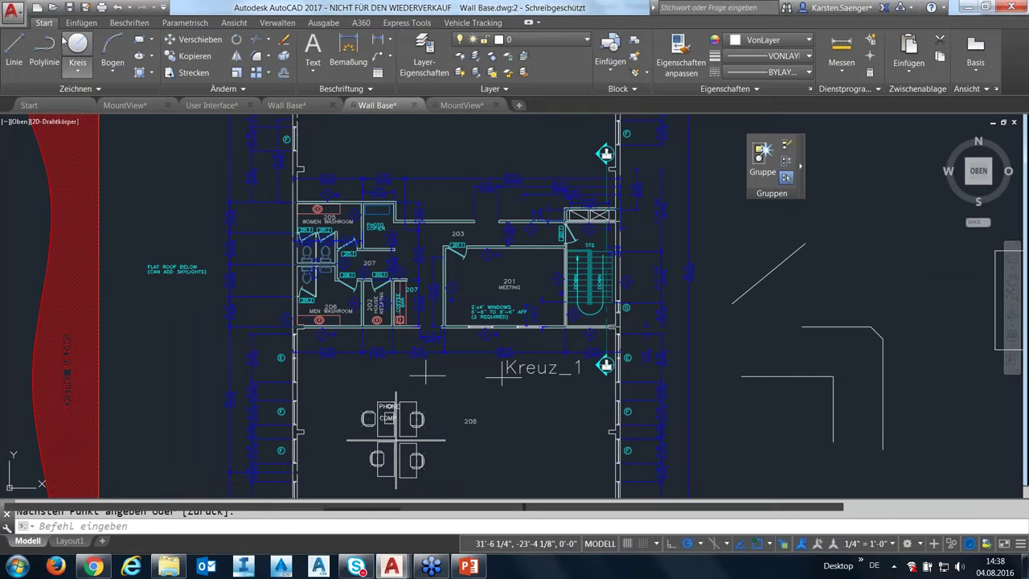
Step: Add a horizontal line beside it and turn object snap off
{"action": "key", "text": "Return"}
{"action": "left_click", "coordinate": [802, 290]}
{"action": "left_click", "coordinate": [903, 290]}
{"action": "key", "text": "Return"}
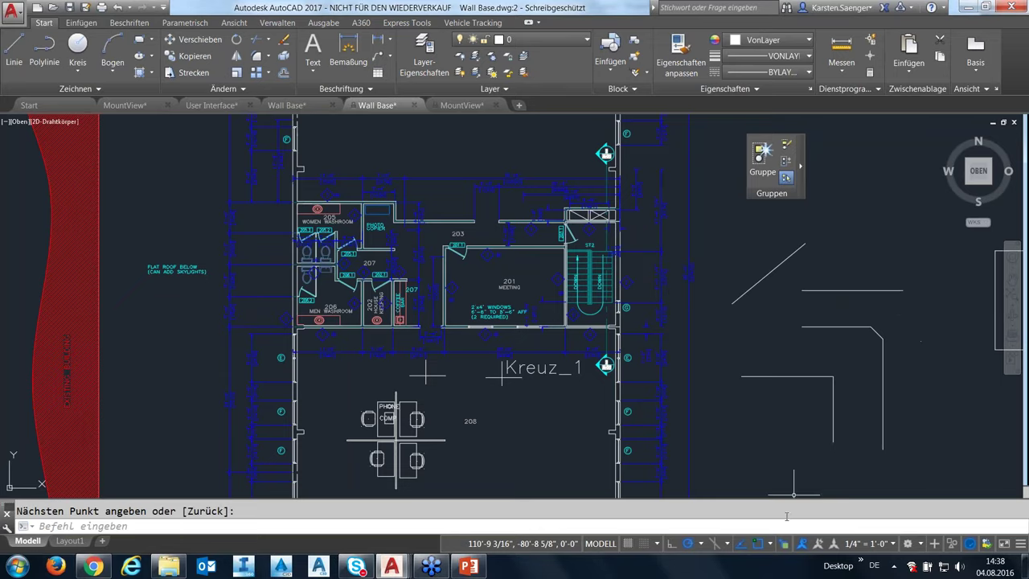
{"action": "left_click", "coordinate": [759, 547]}
Step: Turn object snap back on
{"action": "left_click", "coordinate": [770, 545]}
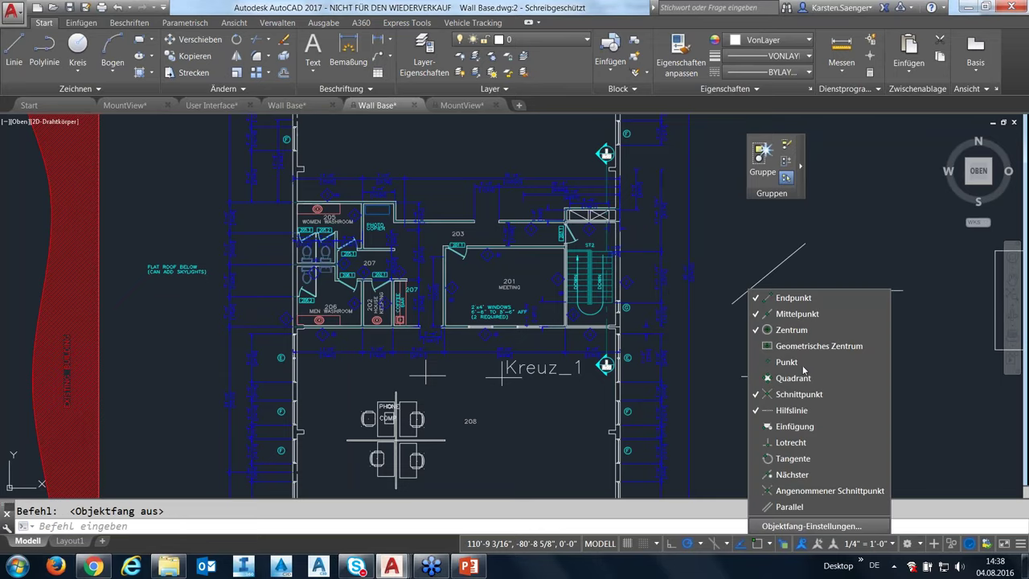
{"action": "left_click", "coordinate": [756, 548]}
{"action": "left_click", "coordinate": [756, 548]}
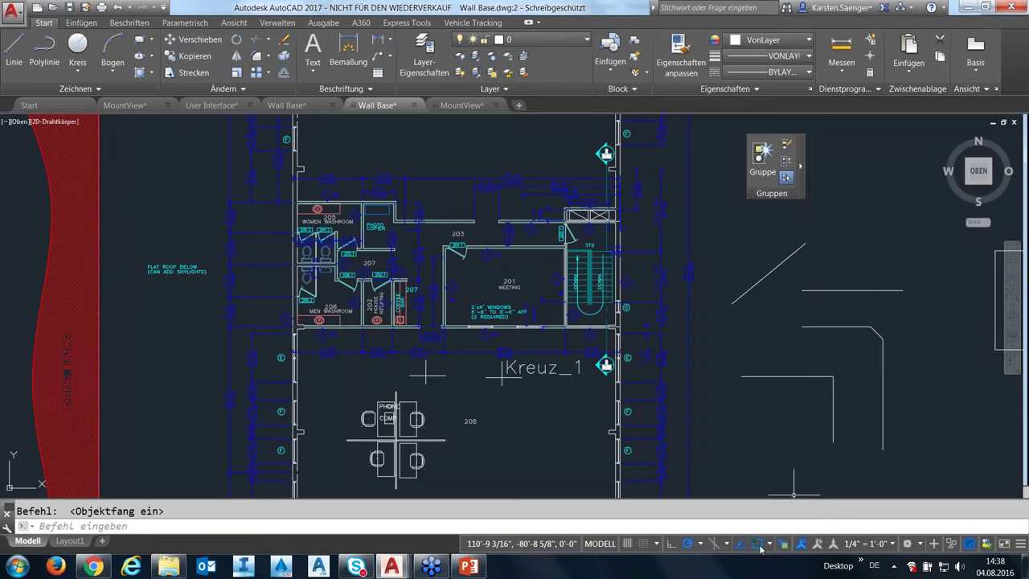
{"action": "left_click", "coordinate": [15, 49]}
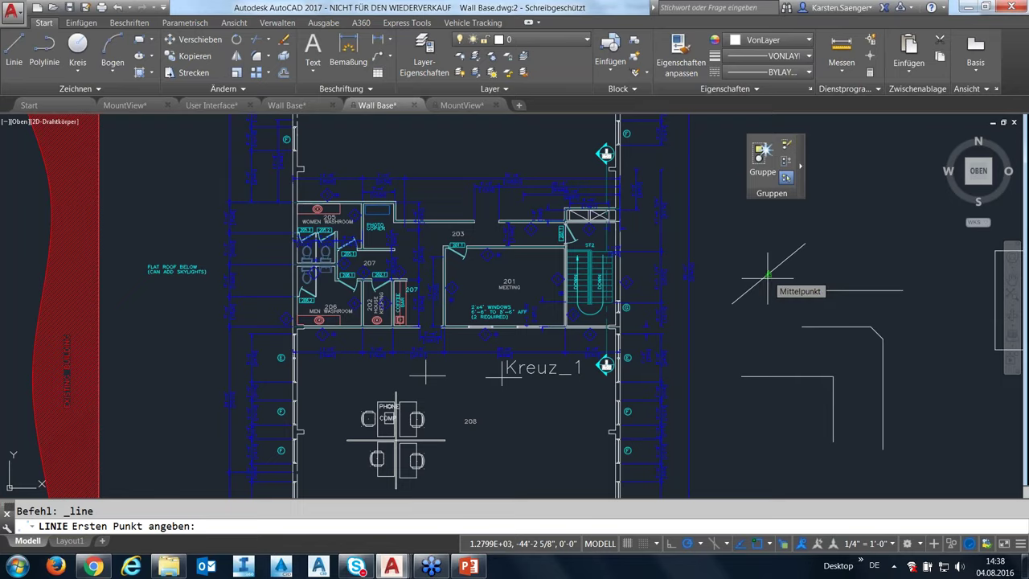
Step: Change the polar tracking increment angle from 30 to 10 degrees
{"action": "left_click", "coordinate": [701, 544]}
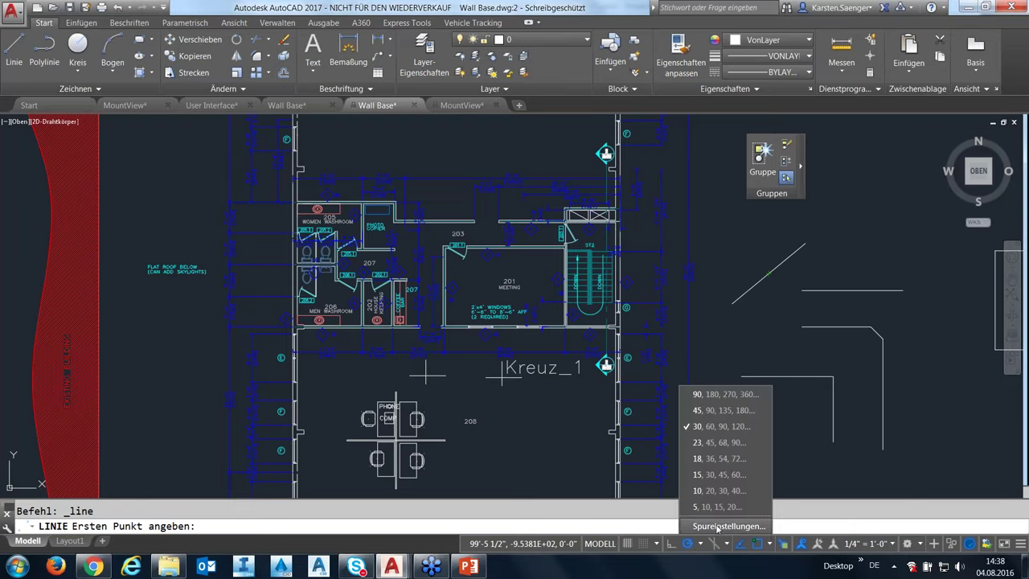
{"action": "left_click", "coordinate": [696, 507]}
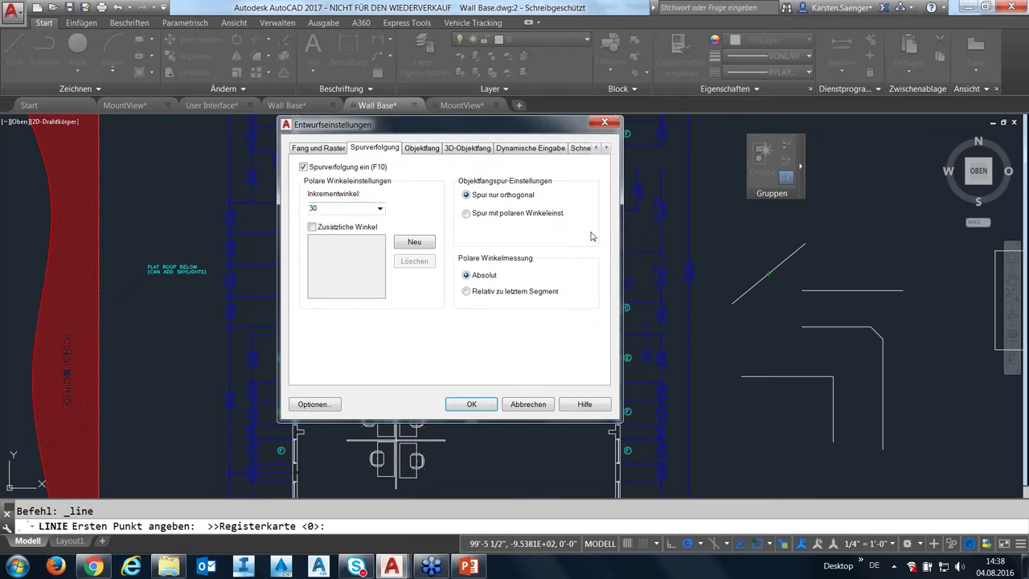
{"action": "double_click", "coordinate": [313, 207]}
{"action": "type", "text": "10"}
{"action": "left_click", "coordinate": [471, 404]}
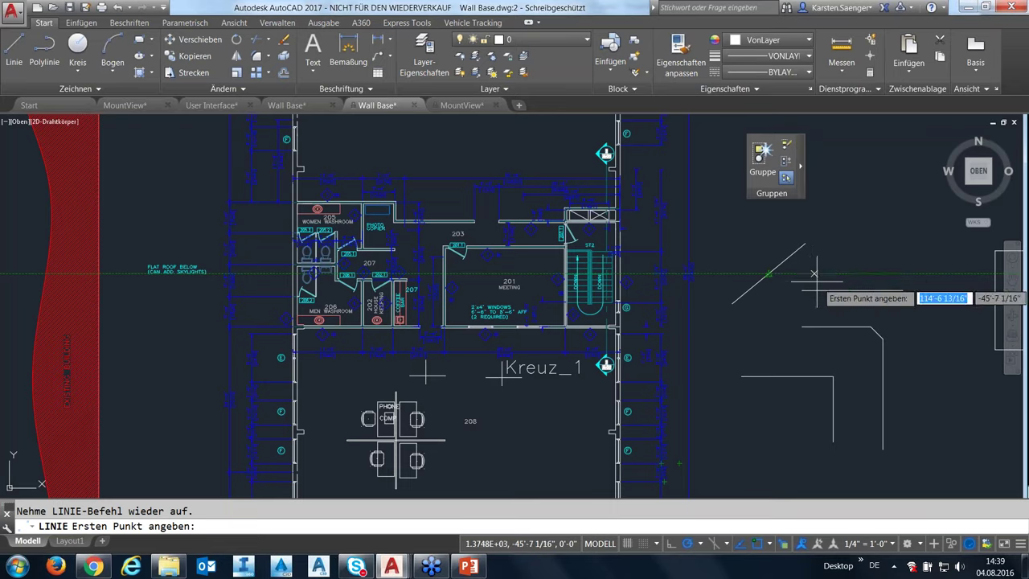
Step: Draw a 315° diagonal segment from the horizontal line, then a vertical segment dropping down
{"action": "left_click", "coordinate": [847, 284]}
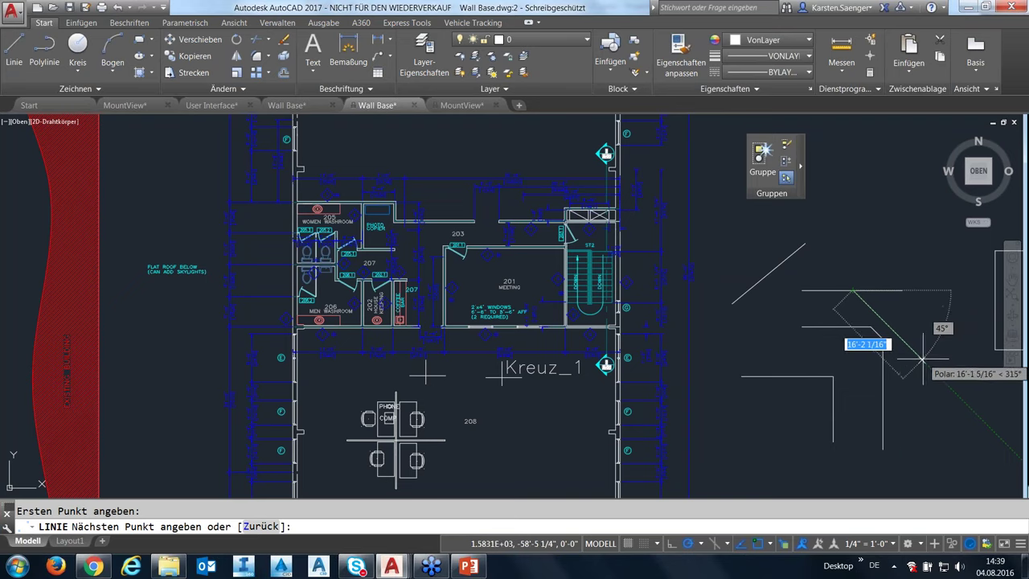
{"action": "left_click", "coordinate": [900, 337]}
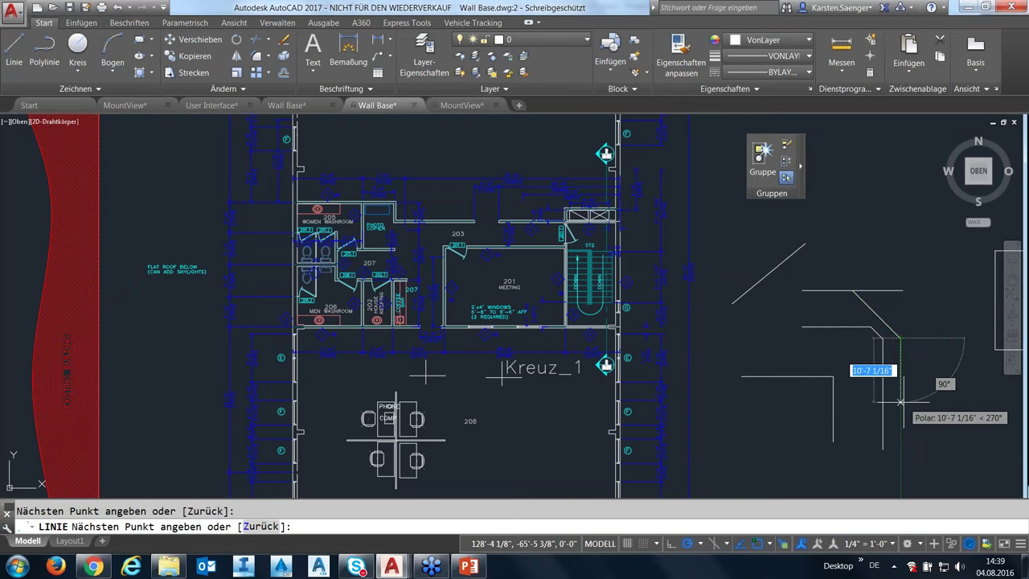
{"action": "left_click", "coordinate": [900, 399]}
{"action": "key", "text": "Escape"}
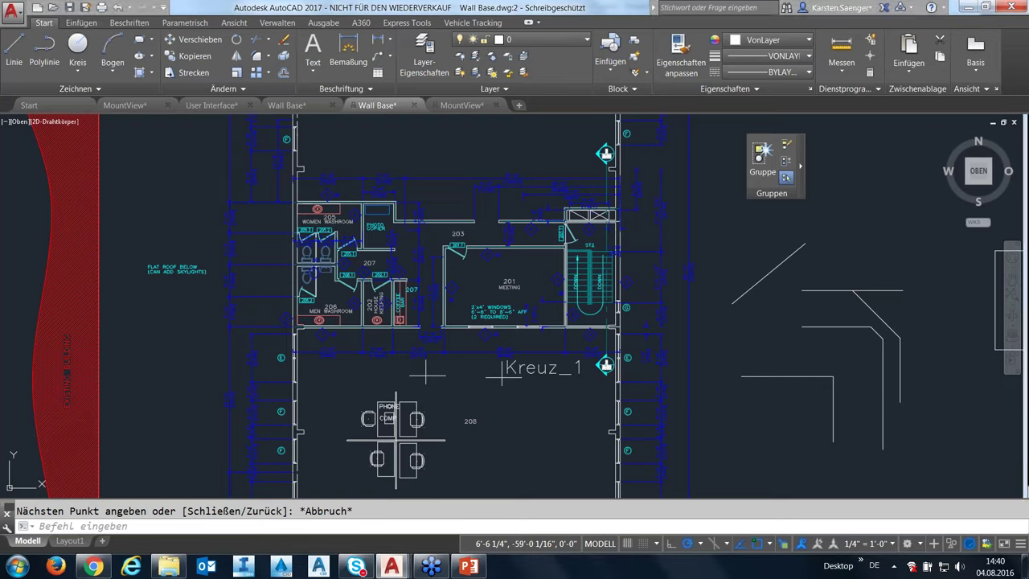
{"action": "key", "text": "Print"}
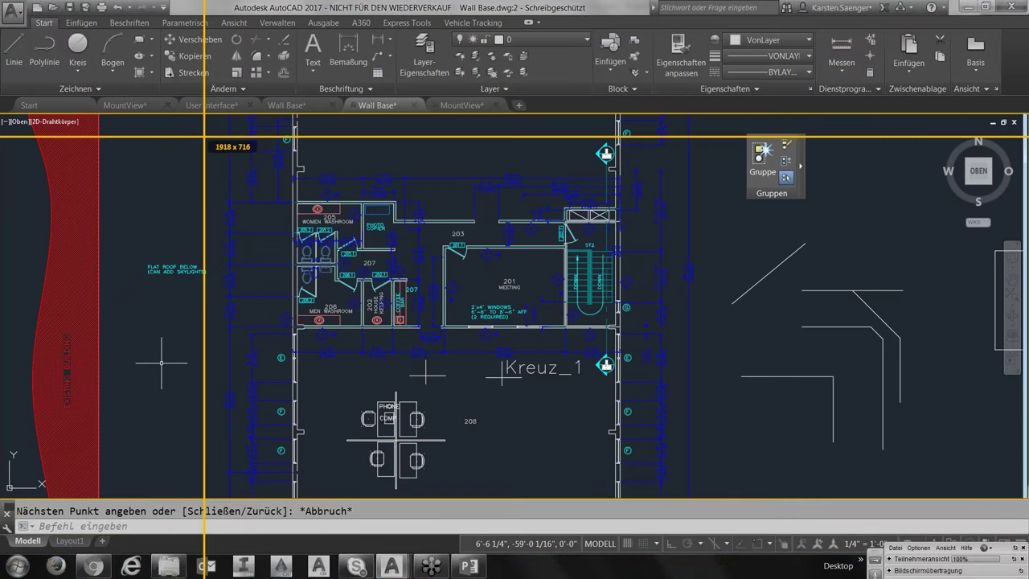
{"action": "left_click", "coordinate": [205, 136]}
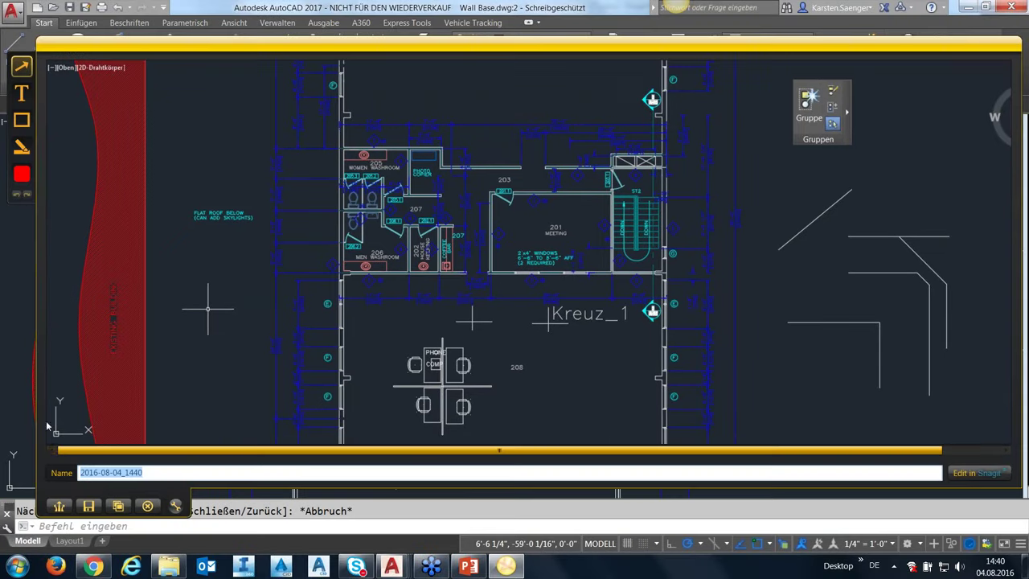
{"action": "left_click", "coordinate": [147, 506]}
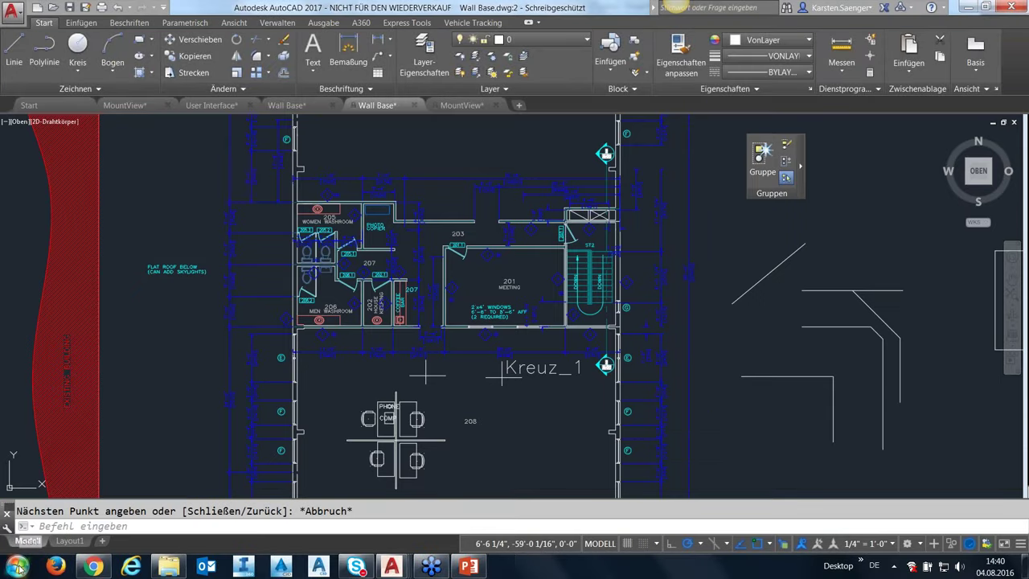
Step: Launch Paint from Start > Alle Programme > Zubehör
{"action": "left_click", "coordinate": [21, 568]}
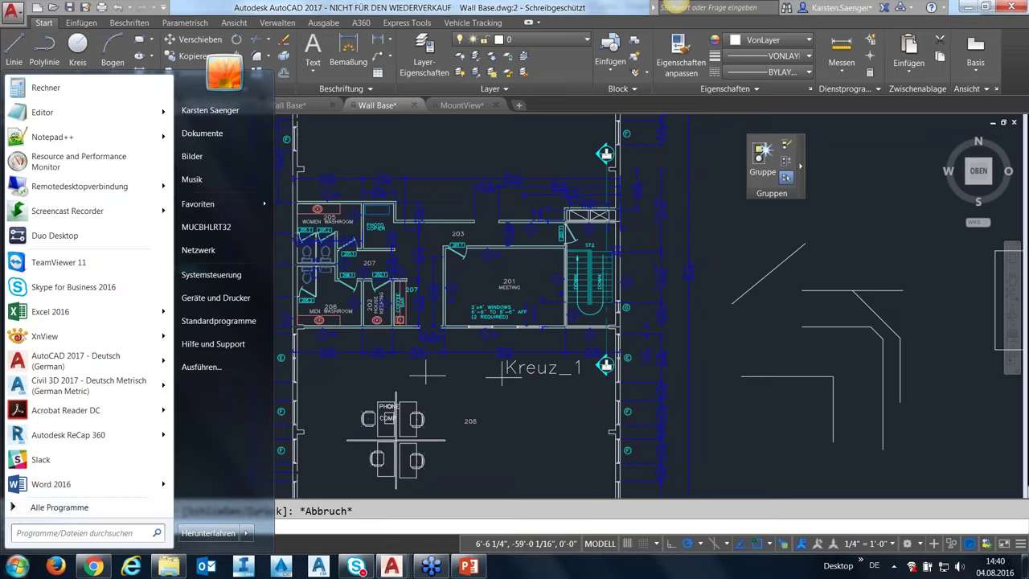
{"action": "left_click", "coordinate": [29, 508]}
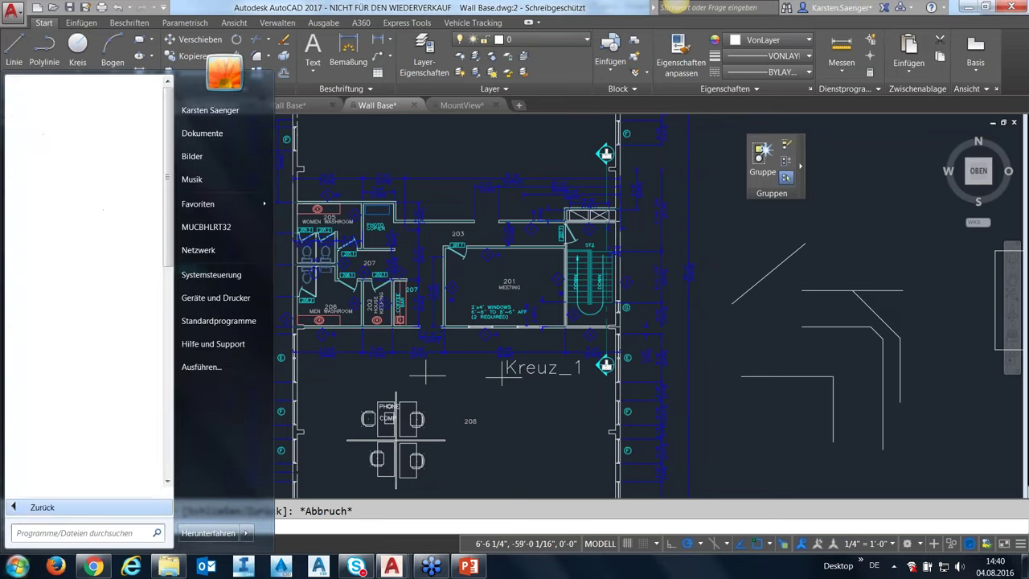
{"action": "left_click", "coordinate": [30, 508]}
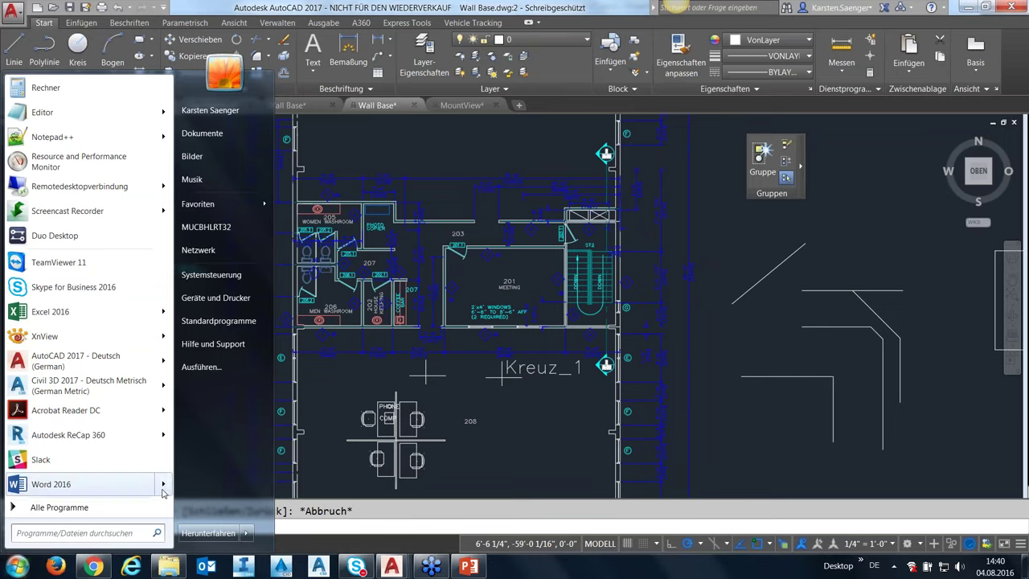
{"action": "left_click", "coordinate": [84, 513]}
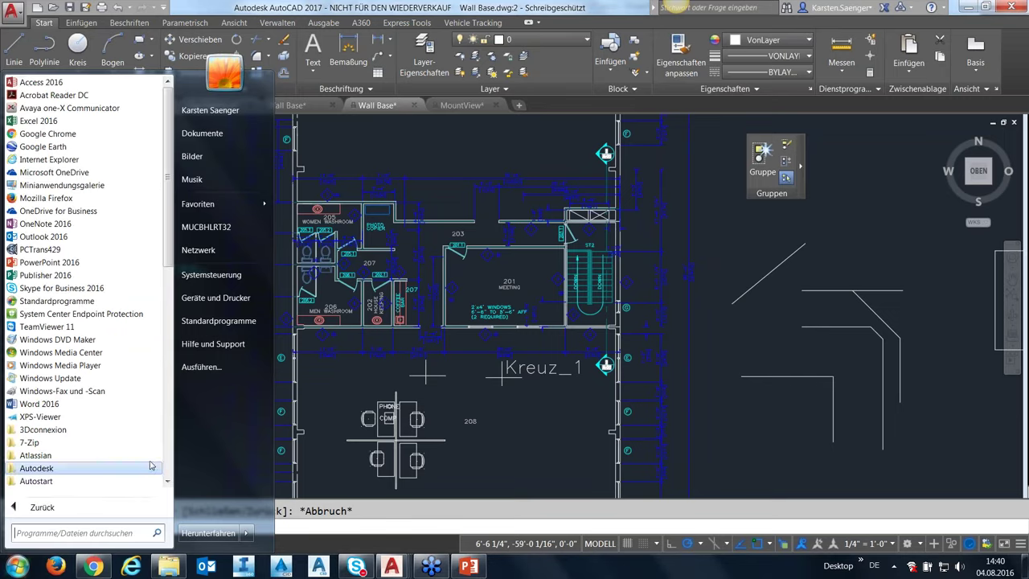
{"action": "left_click_drag", "start_coordinate": [171, 231], "coordinate": [171, 464]}
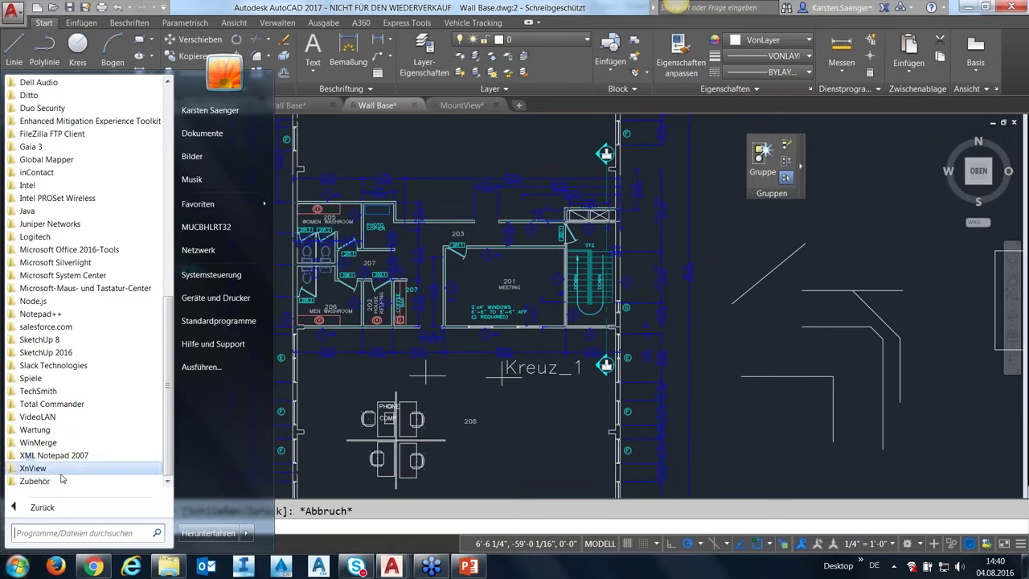
{"action": "left_click", "coordinate": [49, 483]}
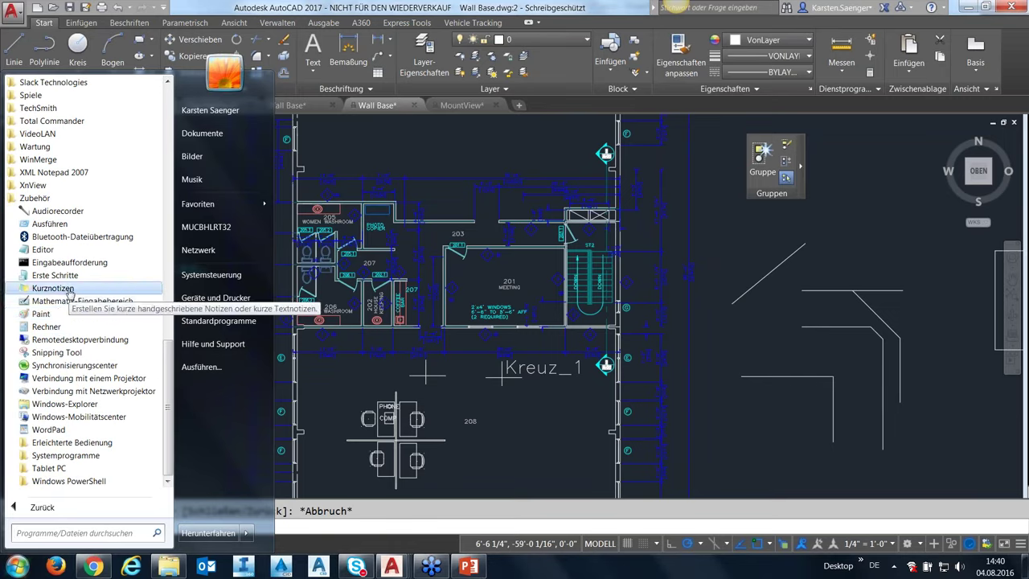
{"action": "left_click", "coordinate": [52, 326]}
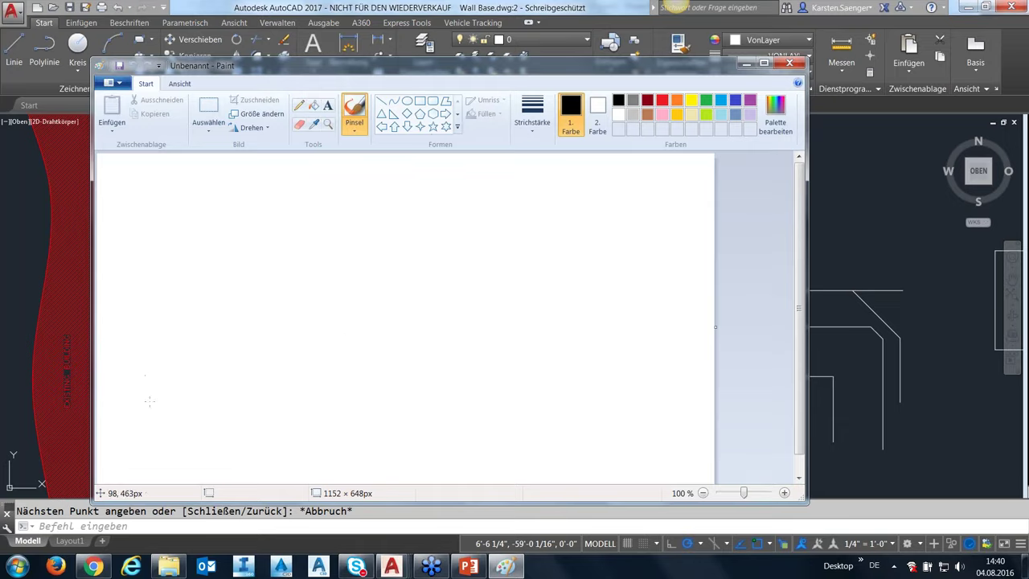
Step: Move the Paint window up-left and launch the Screencast recorder from the system tray
{"action": "left_click_drag", "start_coordinate": [344, 63], "coordinate": [337, 46]}
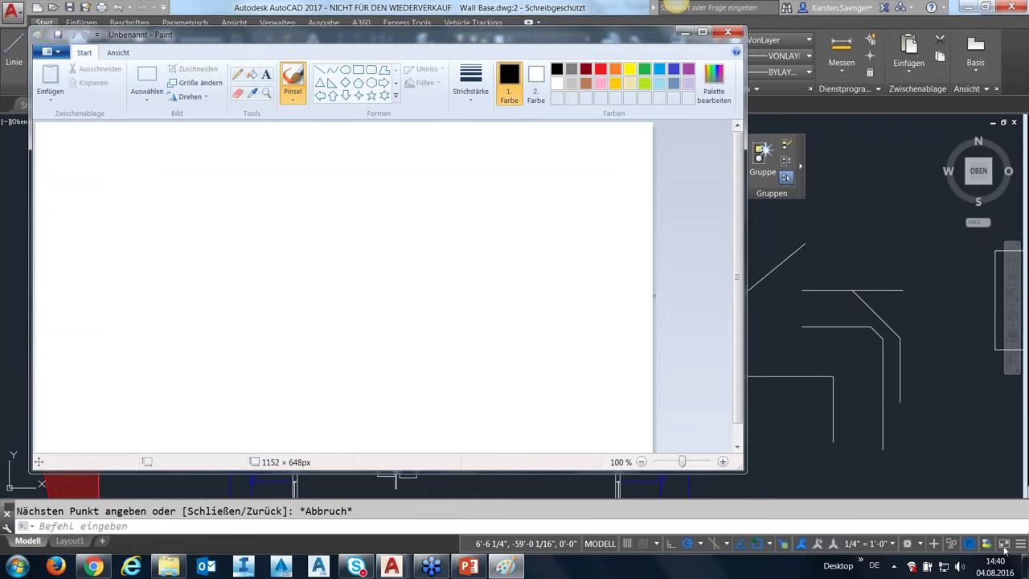
{"action": "left_click", "coordinate": [894, 566]}
{"action": "left_click", "coordinate": [871, 504]}
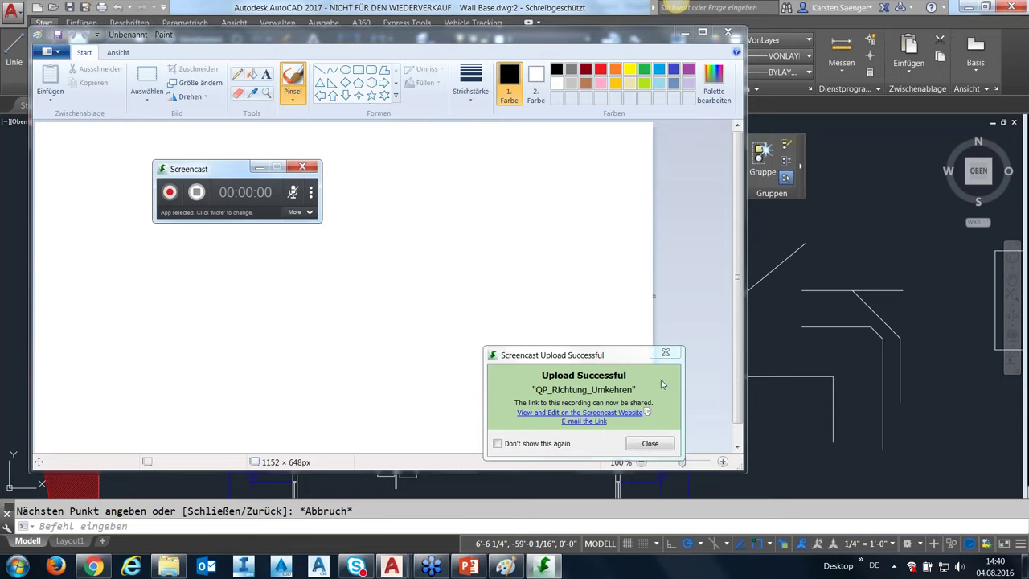
Step: Dismiss the upload notice, move the recorder to the top of the screen, and show its More options
{"action": "left_click", "coordinate": [665, 351]}
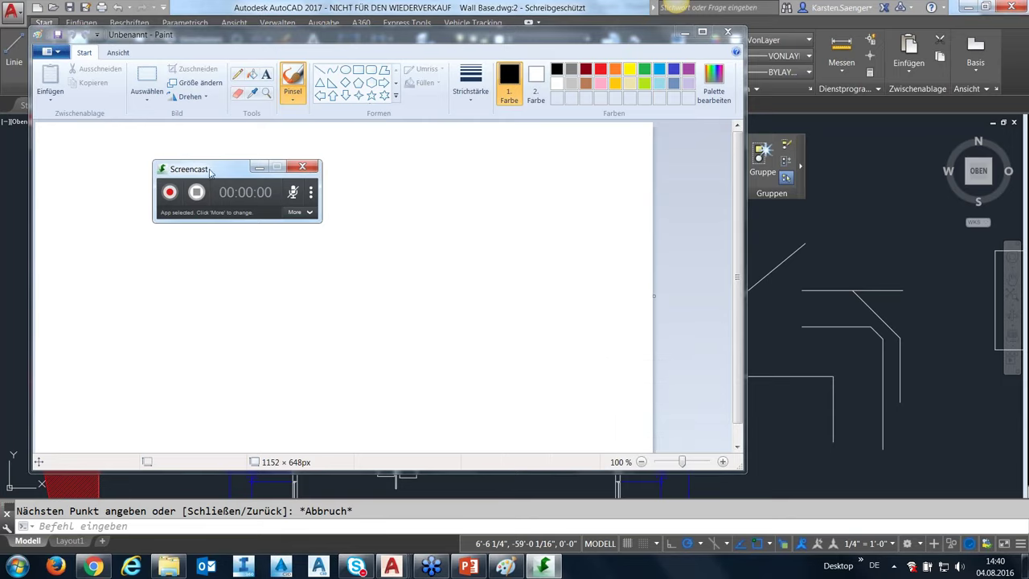
{"action": "left_click_drag", "start_coordinate": [209, 172], "coordinate": [361, 18]}
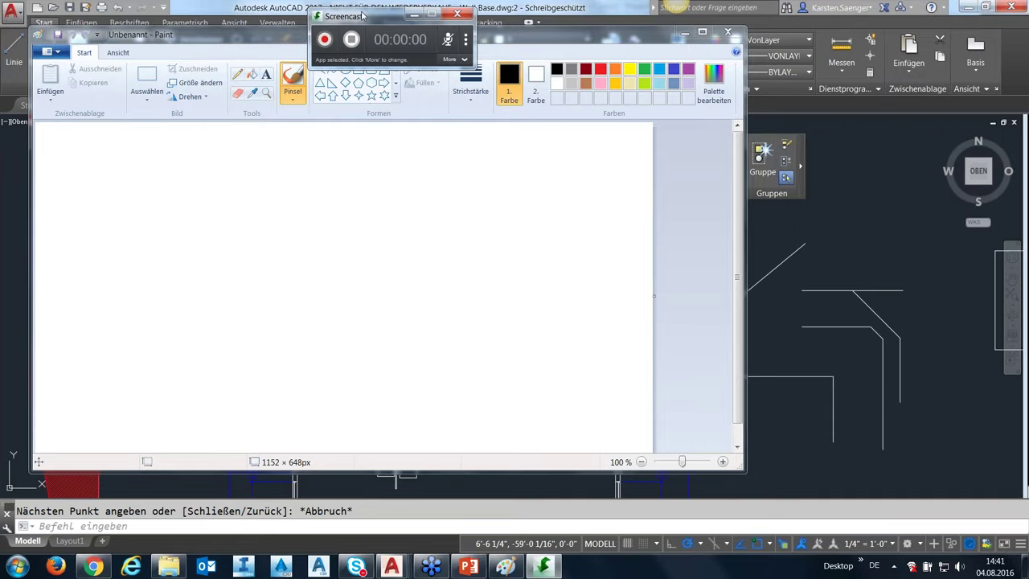
{"action": "left_click", "coordinate": [465, 41]}
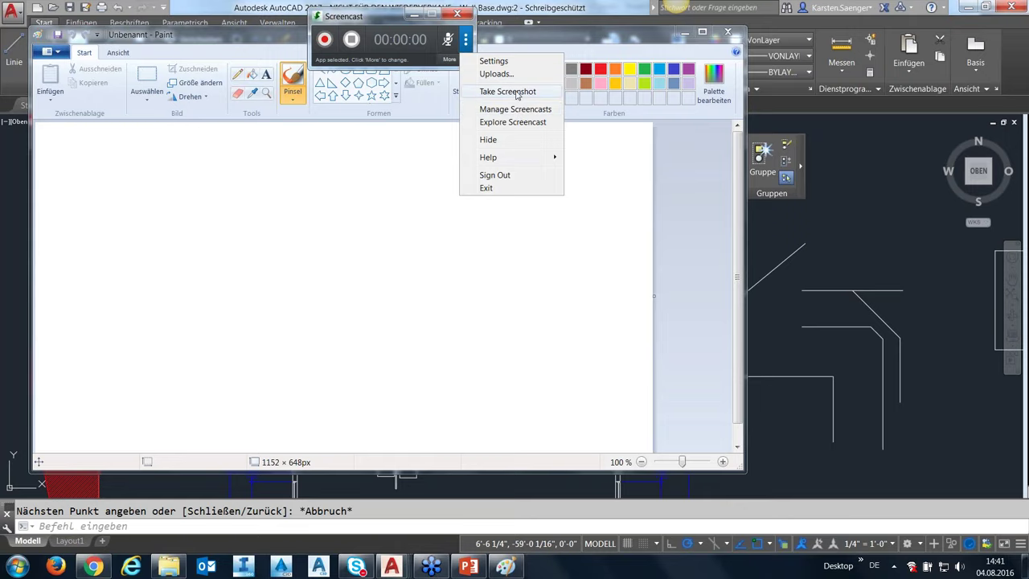
Step: Screenshot the colour palette area and paste the capture onto the Paint canvas
{"action": "left_click", "coordinate": [507, 92]}
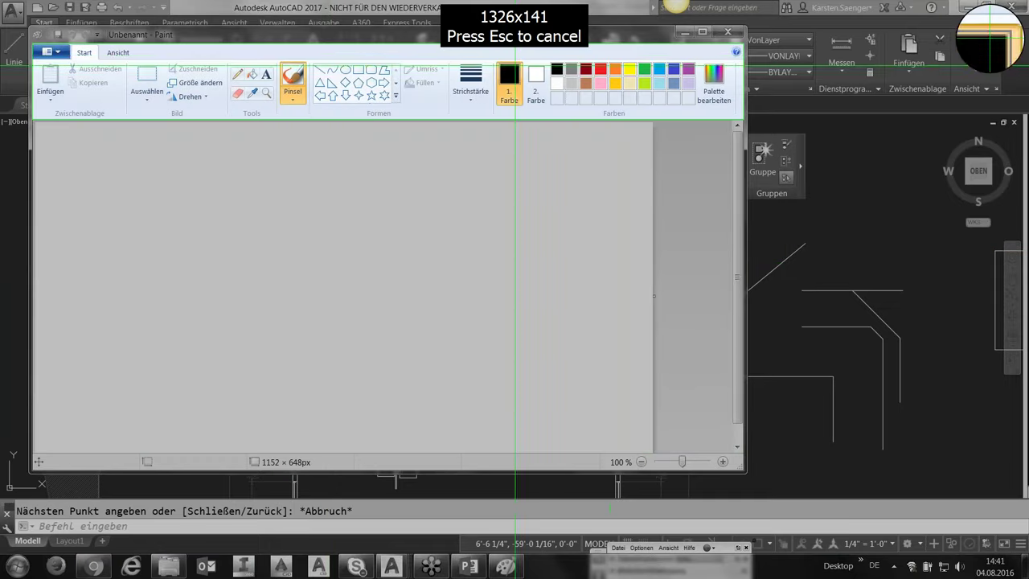
{"action": "left_click_drag", "start_coordinate": [519, 51], "coordinate": [763, 135]}
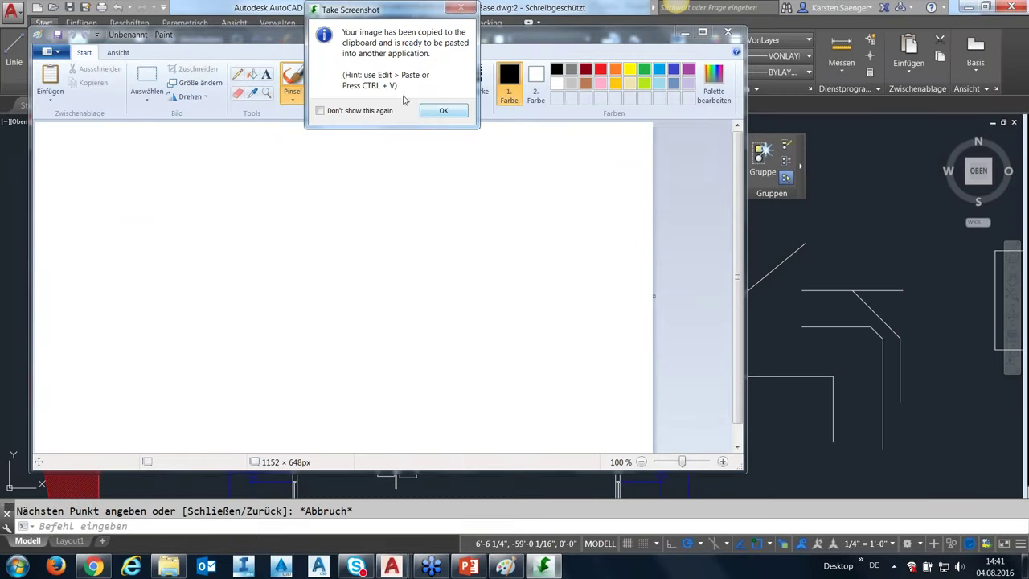
{"action": "left_click", "coordinate": [440, 114]}
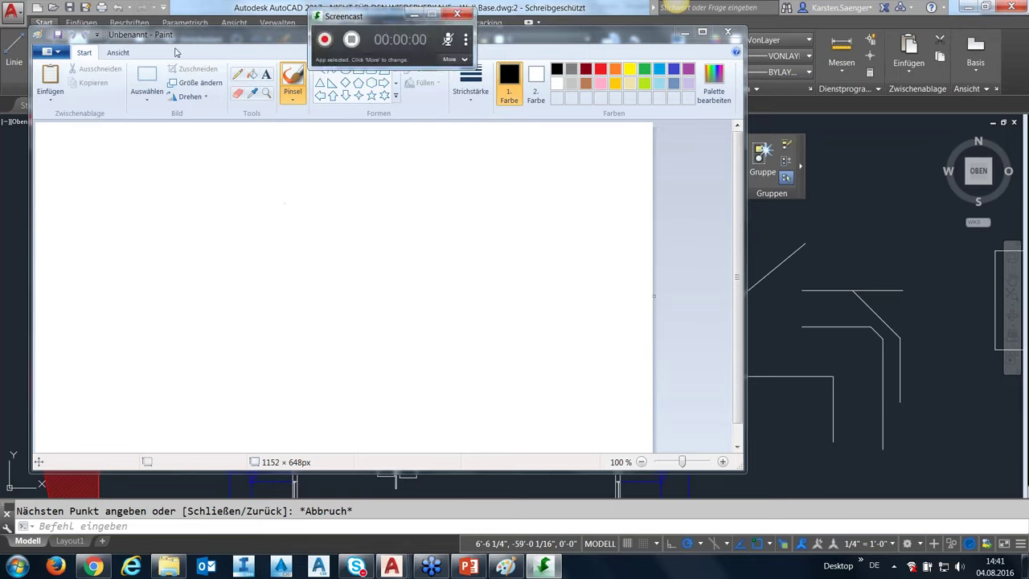
{"action": "left_click", "coordinate": [203, 213]}
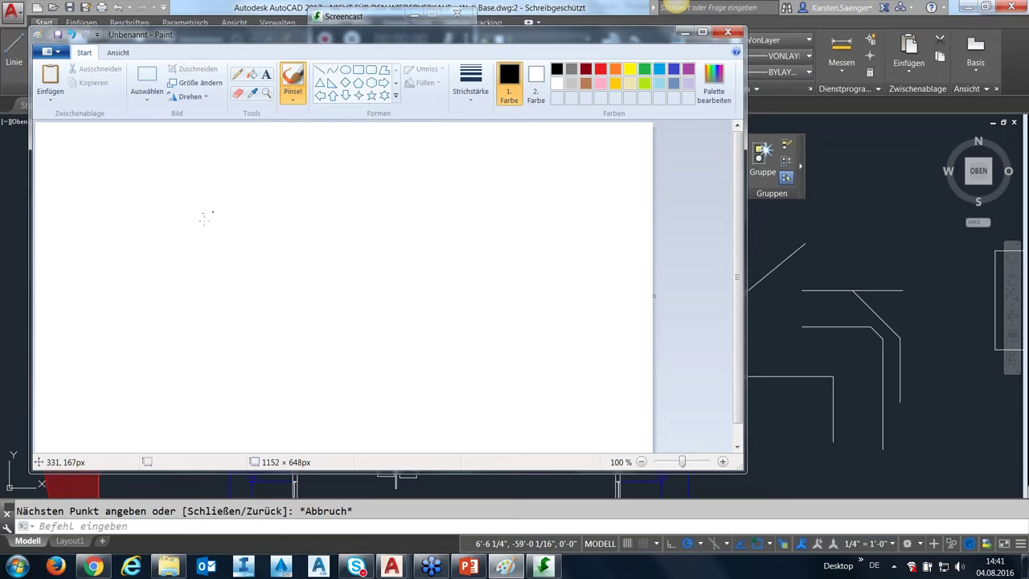
{"action": "key", "text": "ctrl+v"}
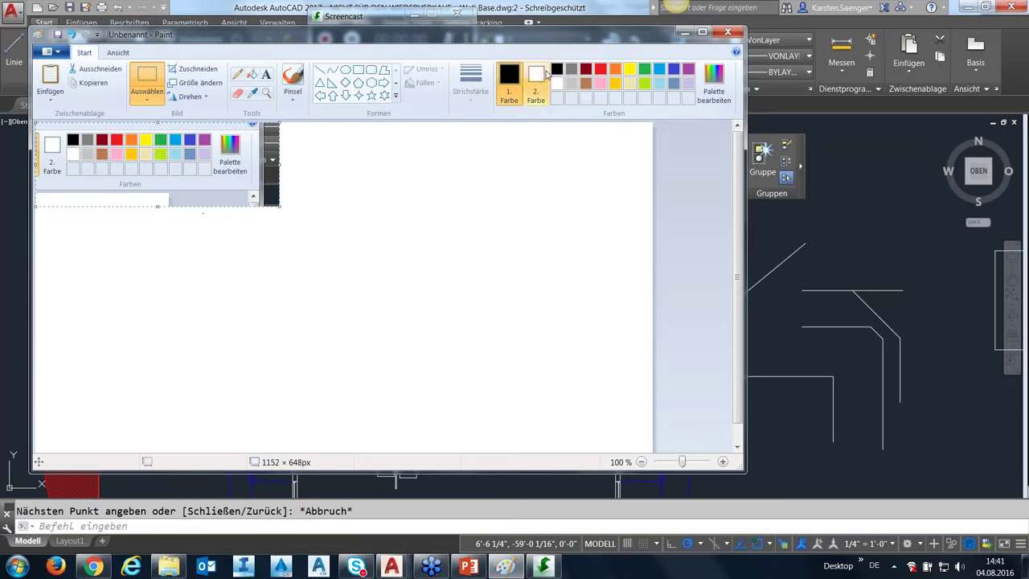
Step: Draw a red rectangle over the pasted palette, delete it, and close Paint without saving
{"action": "left_click", "coordinate": [600, 69]}
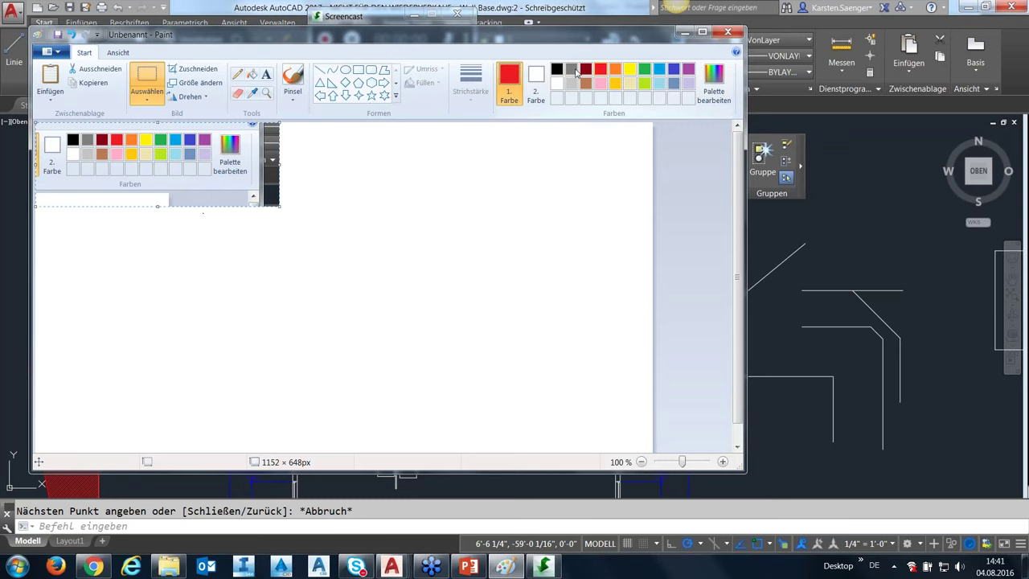
{"action": "left_click", "coordinate": [358, 70]}
{"action": "left_click_drag", "start_coordinate": [157, 141], "coordinate": [195, 167]}
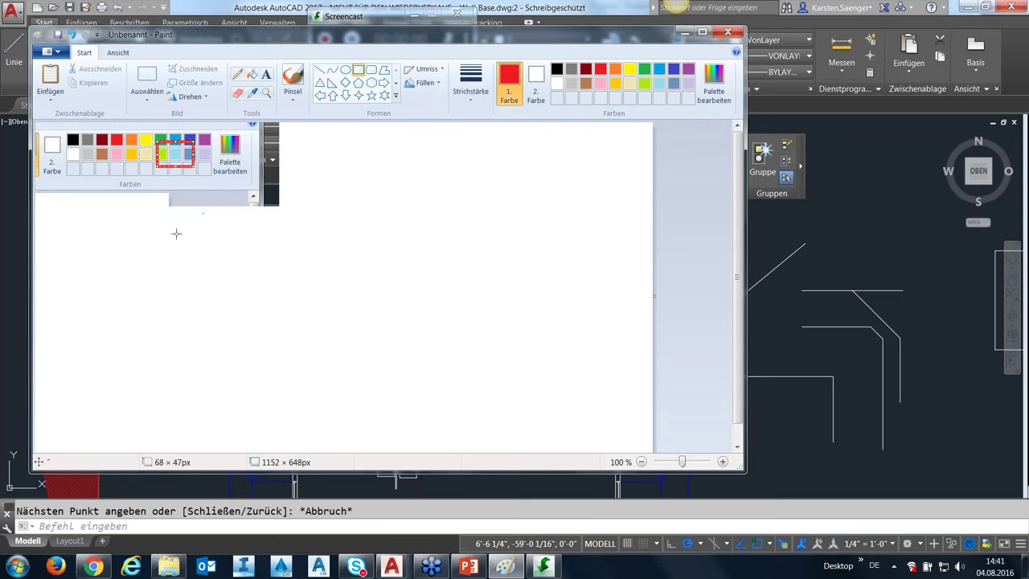
{"action": "key", "text": "Delete"}
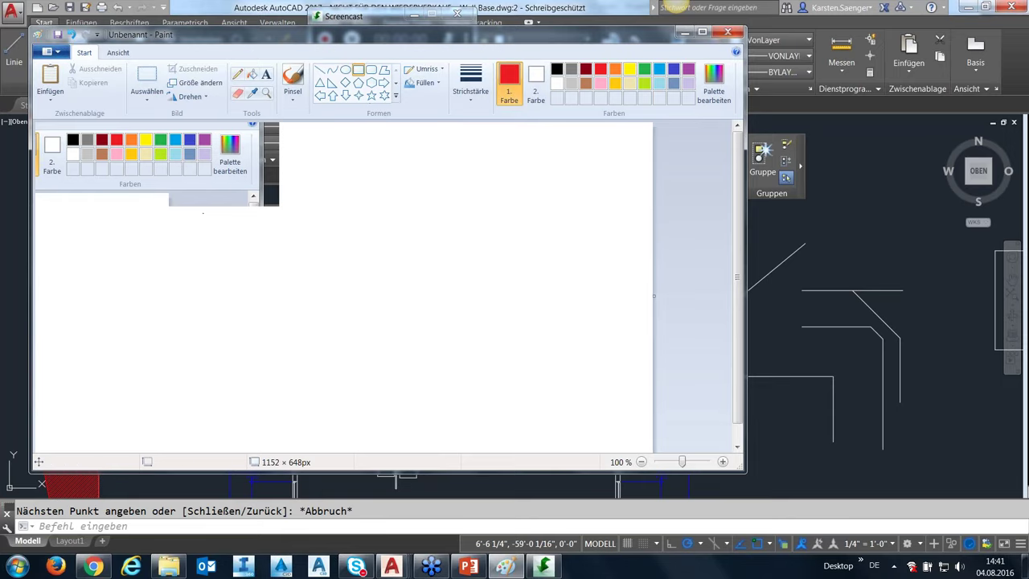
{"action": "left_click", "coordinate": [728, 32]}
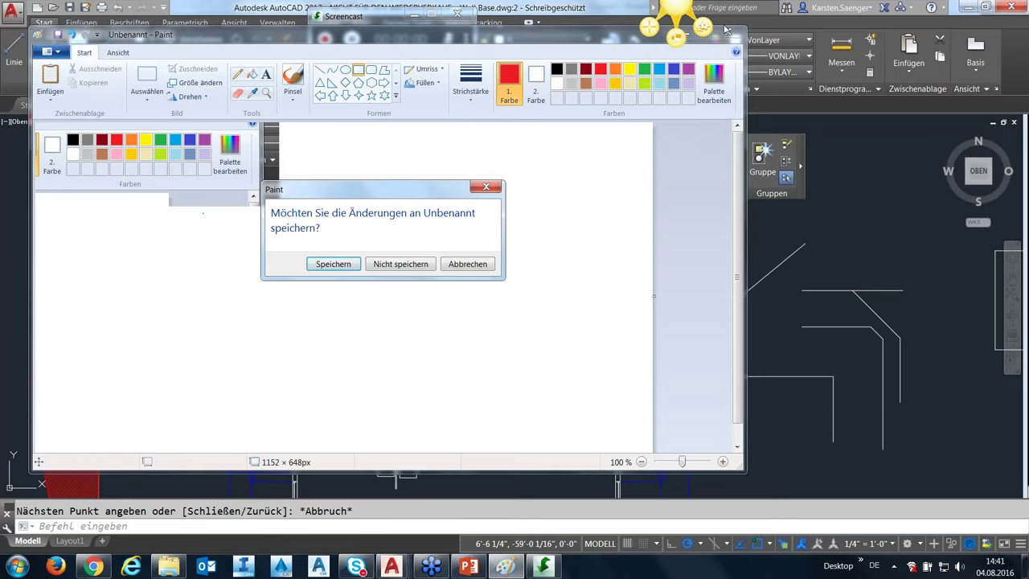
{"action": "left_click", "coordinate": [400, 263]}
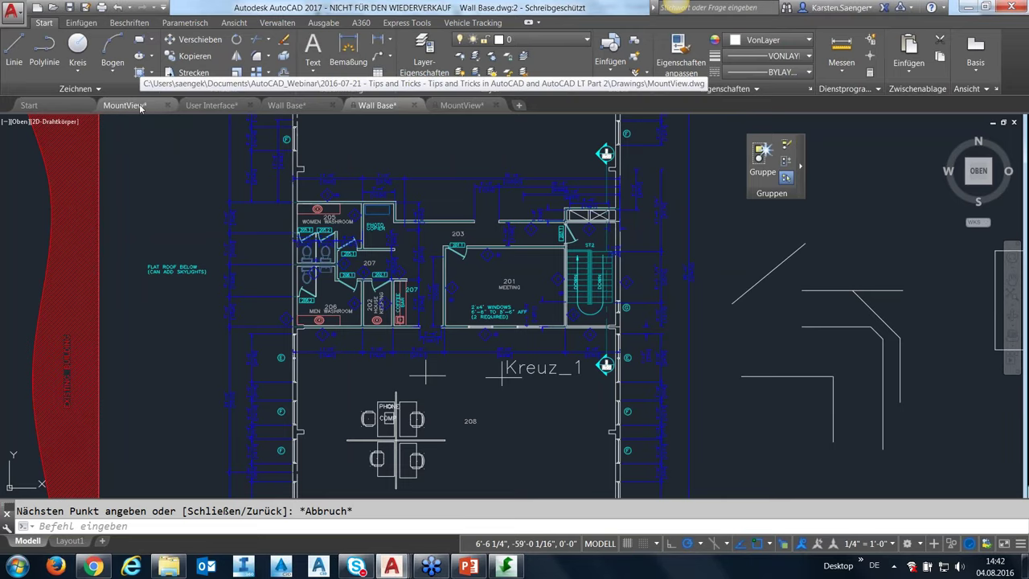
Step: From the MountView tab, open User Interface.dwg and dismiss the opening warning
{"action": "left_click", "coordinate": [466, 107]}
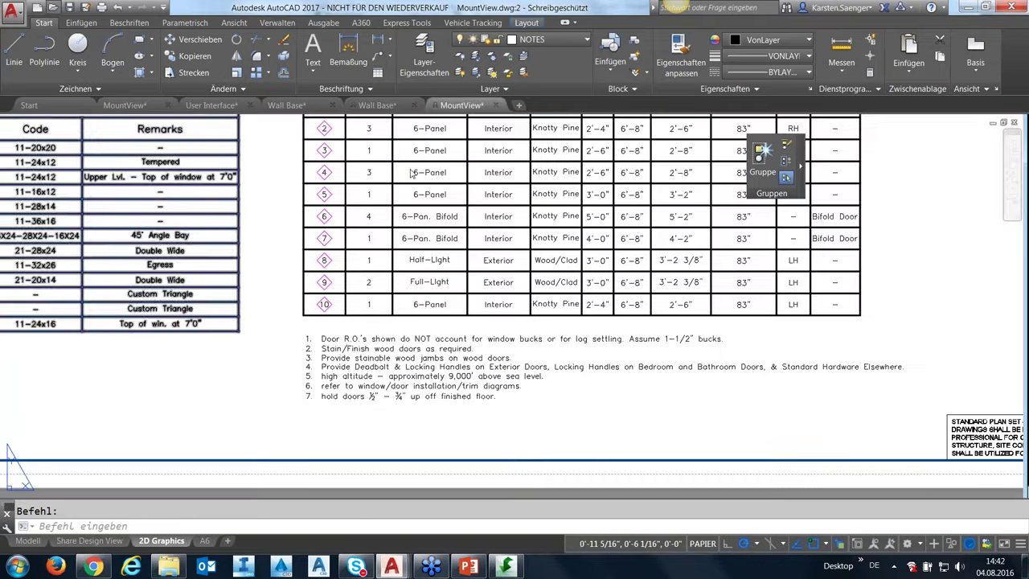
{"action": "key", "text": "ctrl+o"}
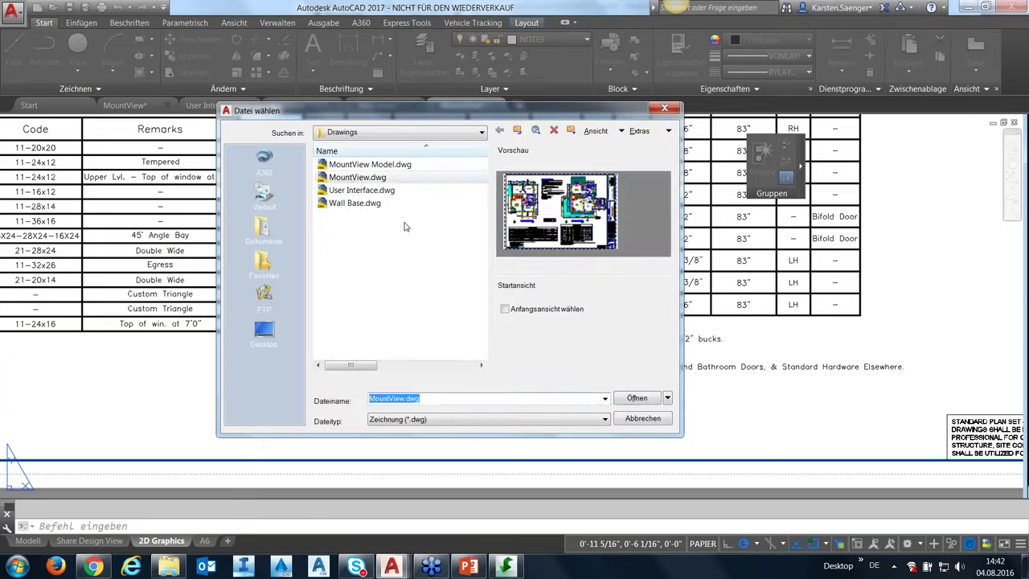
{"action": "left_click", "coordinate": [361, 190]}
{"action": "left_click", "coordinate": [635, 398]}
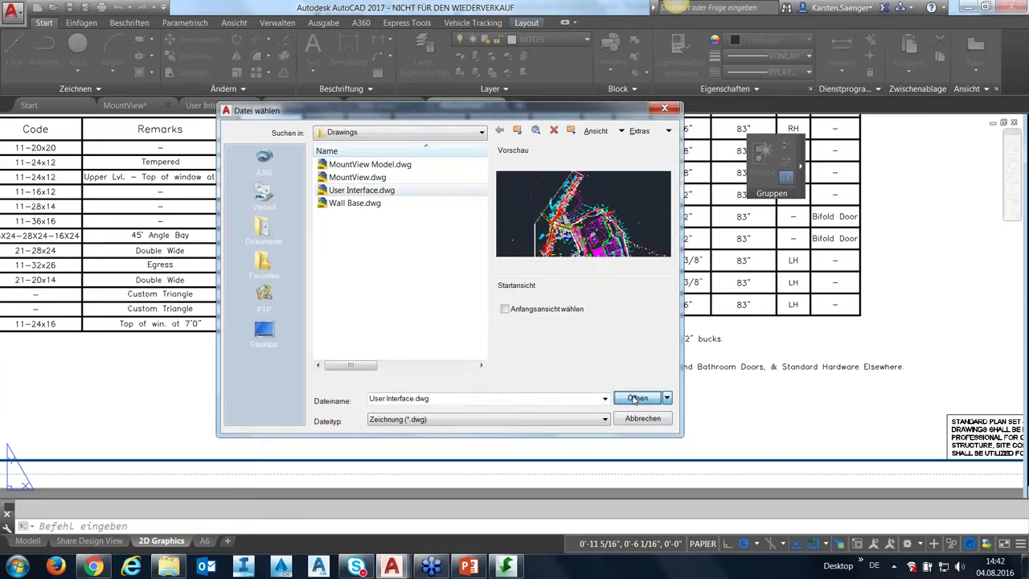
{"action": "left_click", "coordinate": [558, 323]}
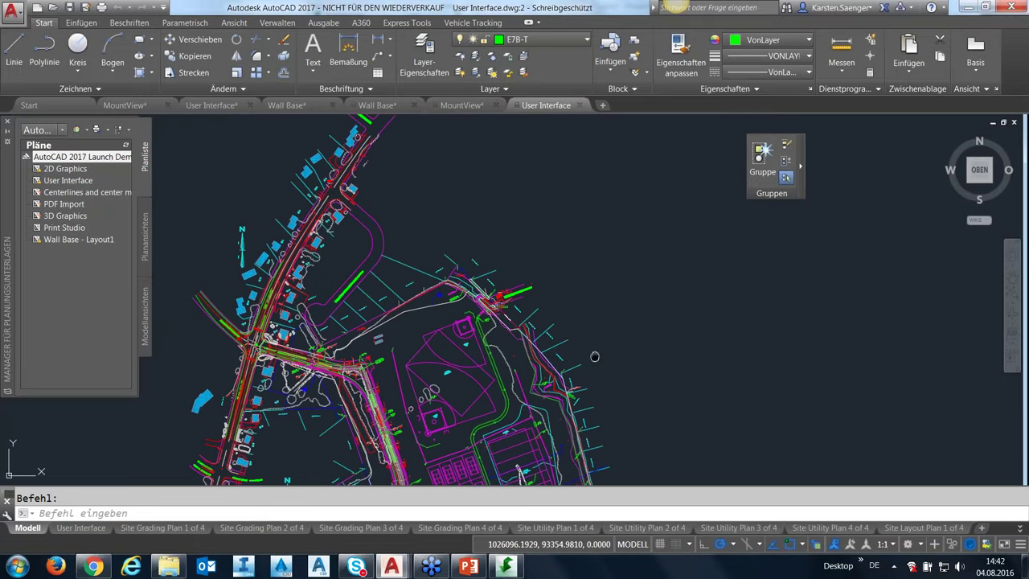
Step: Zoom in to the lot labels and select the LOT 232 MAP 138 text
{"action": "scroll", "coordinate": [595, 357], "scroll_direction": "up", "scroll_amount": 1}
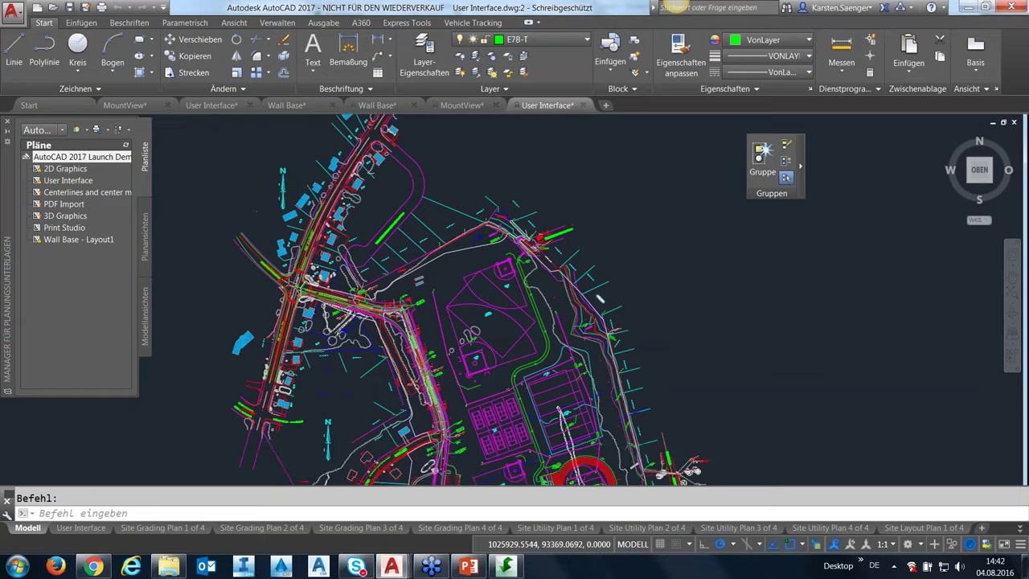
{"action": "scroll", "coordinate": [599, 294], "scroll_direction": "up", "scroll_amount": 1}
{"action": "scroll", "coordinate": [598, 294], "scroll_direction": "up", "scroll_amount": 3}
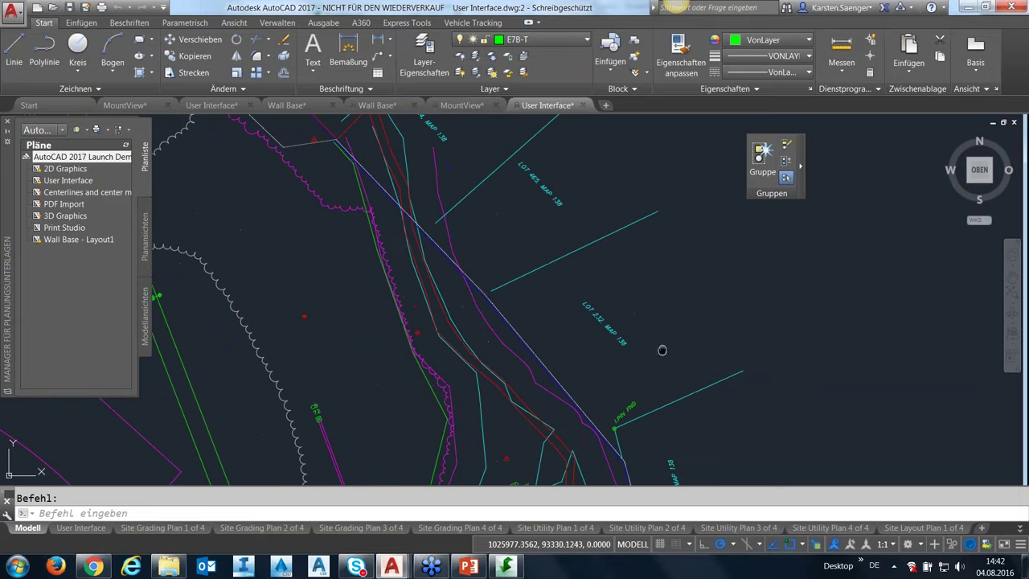
{"action": "middle_click_drag", "start_coordinate": [662, 350], "coordinate": [651, 304]}
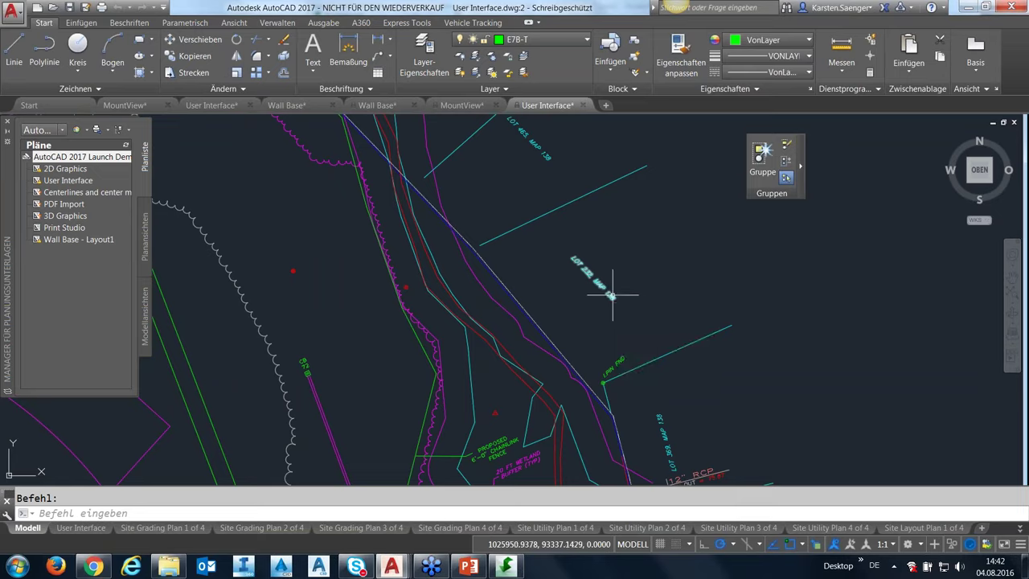
{"action": "left_click", "coordinate": [611, 294]}
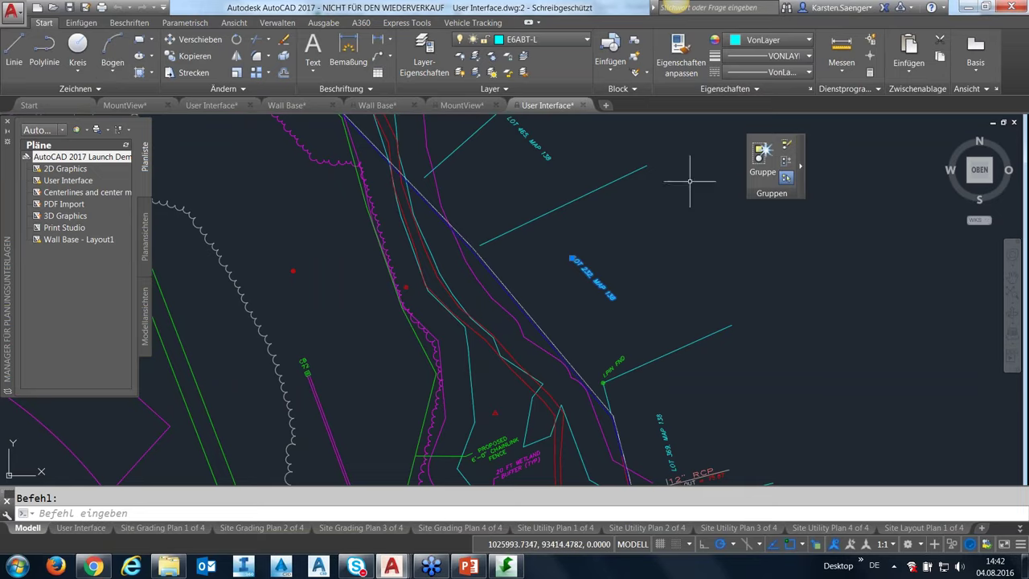
Step: Expand the Utilities and Block panels, cancel the block editing dialog, and show the Insert tools
{"action": "left_click", "coordinate": [862, 91]}
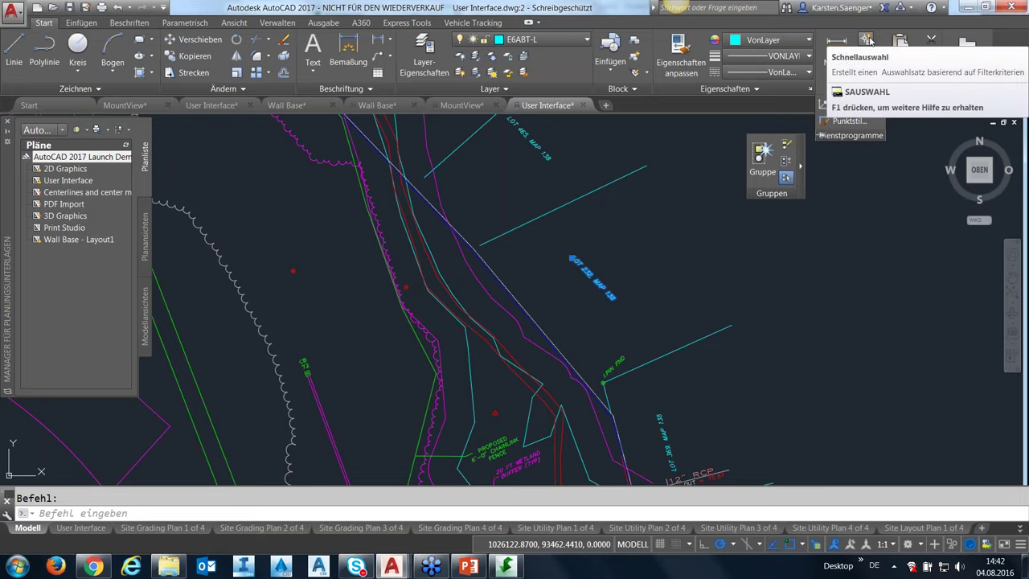
{"action": "left_click", "coordinate": [620, 89]}
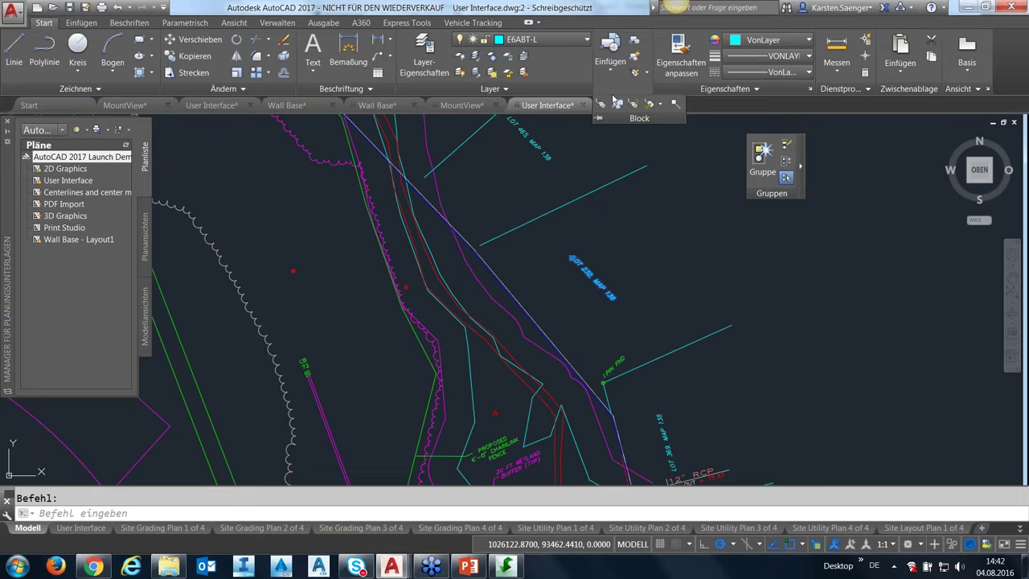
{"action": "left_click", "coordinate": [635, 59]}
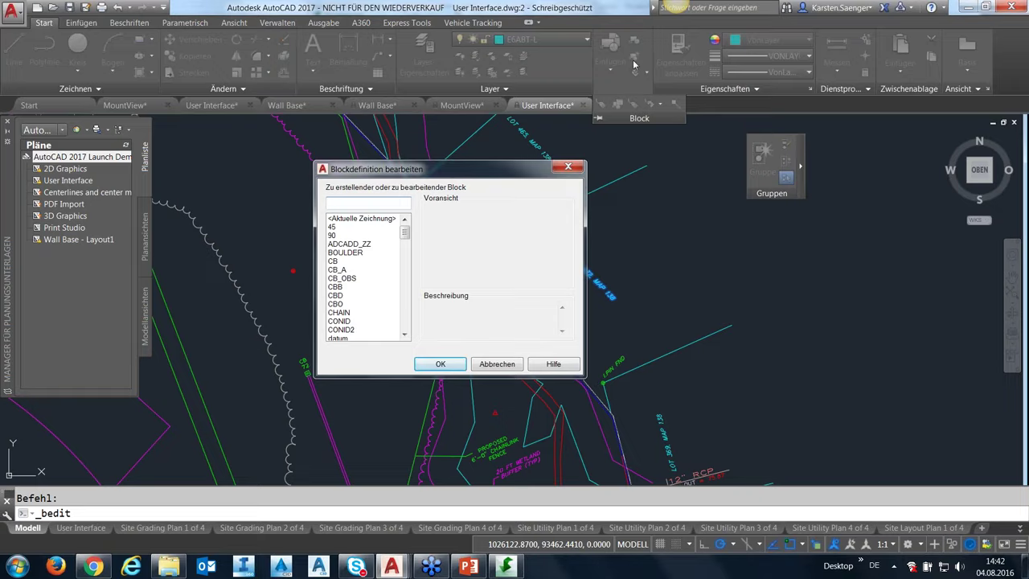
{"action": "key", "text": "Escape"}
{"action": "left_click", "coordinate": [76, 23]}
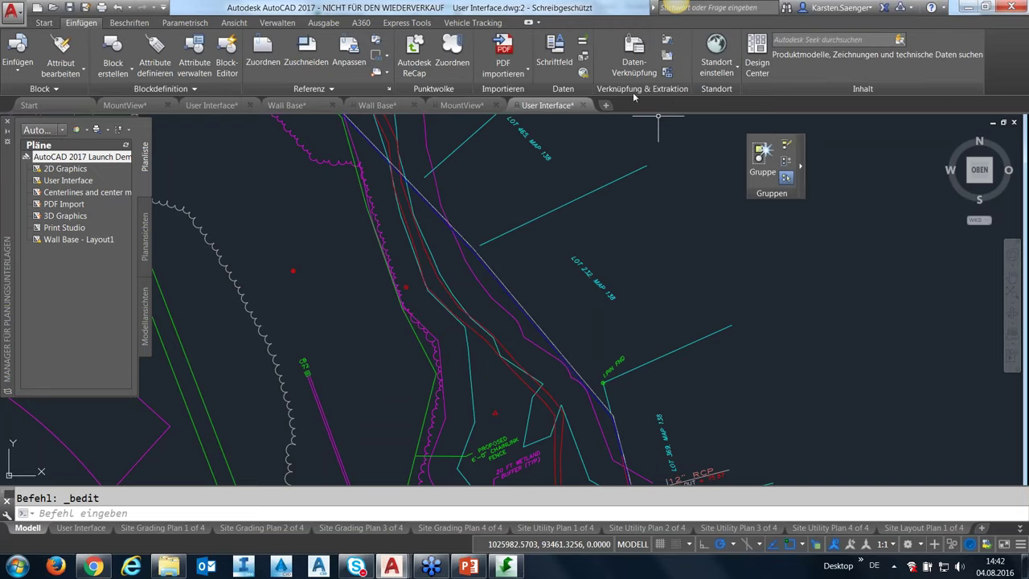
{"action": "left_click", "coordinate": [583, 73]}
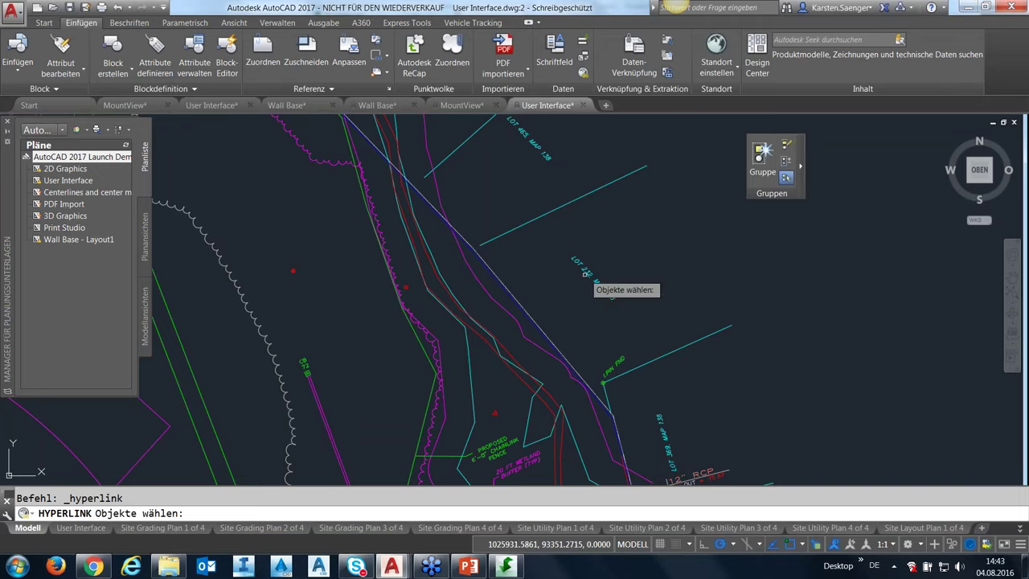
{"action": "left_click", "coordinate": [585, 273]}
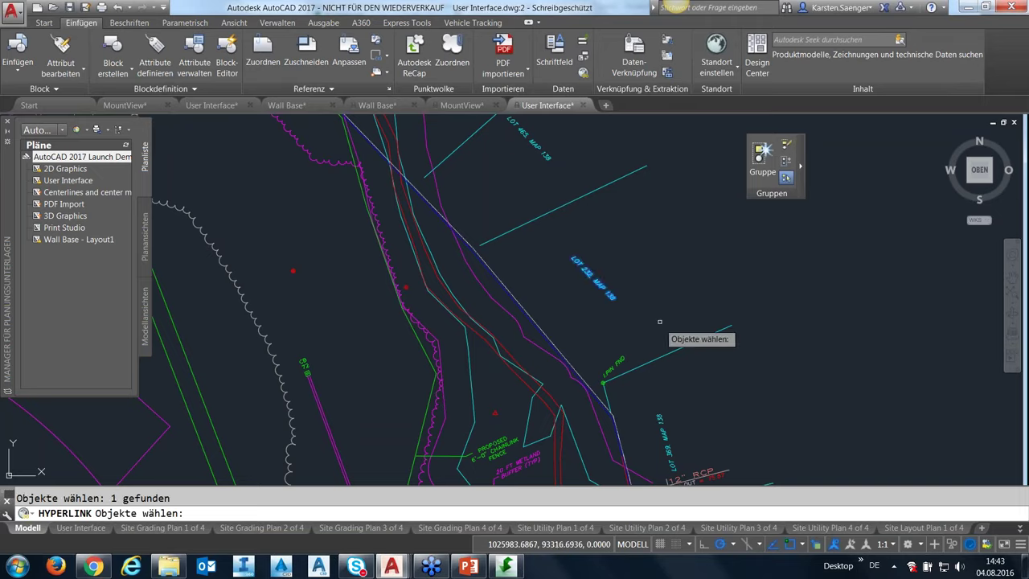
{"action": "key", "text": "Return"}
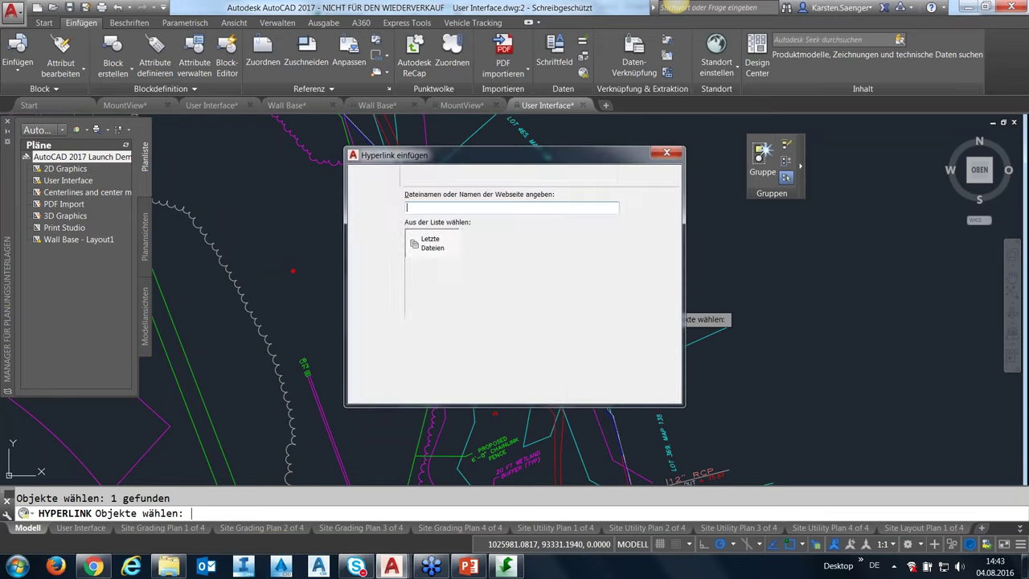
{"action": "mouse_move", "coordinate": [517, 158]}
{"action": "left_mouse_down"}
{"action": "mouse_move", "coordinate": [441, 114]}
{"action": "mouse_move", "coordinate": [421, 114]}
{"action": "left_mouse_up"}
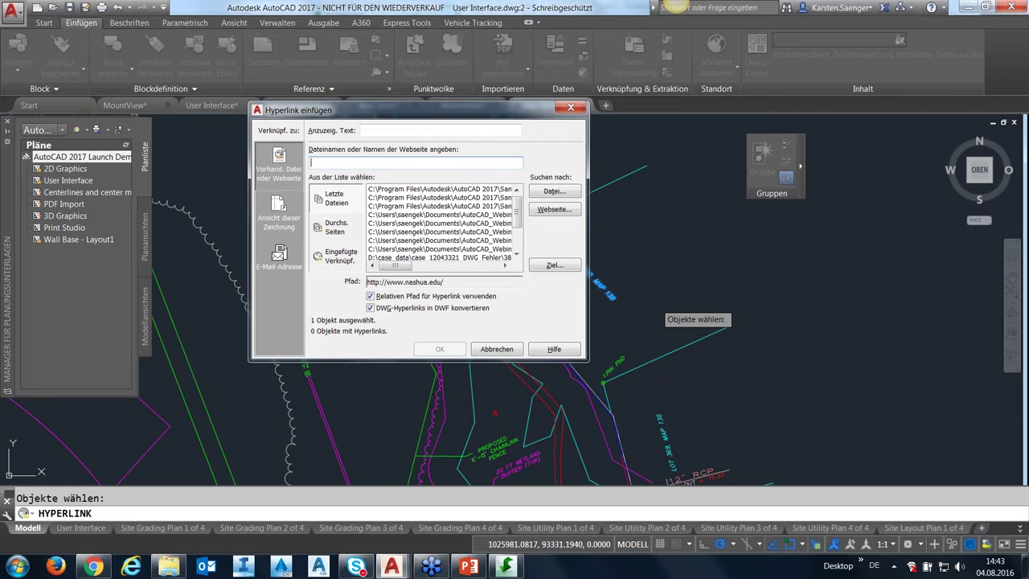
{"action": "type", "text": "http://www.a"}
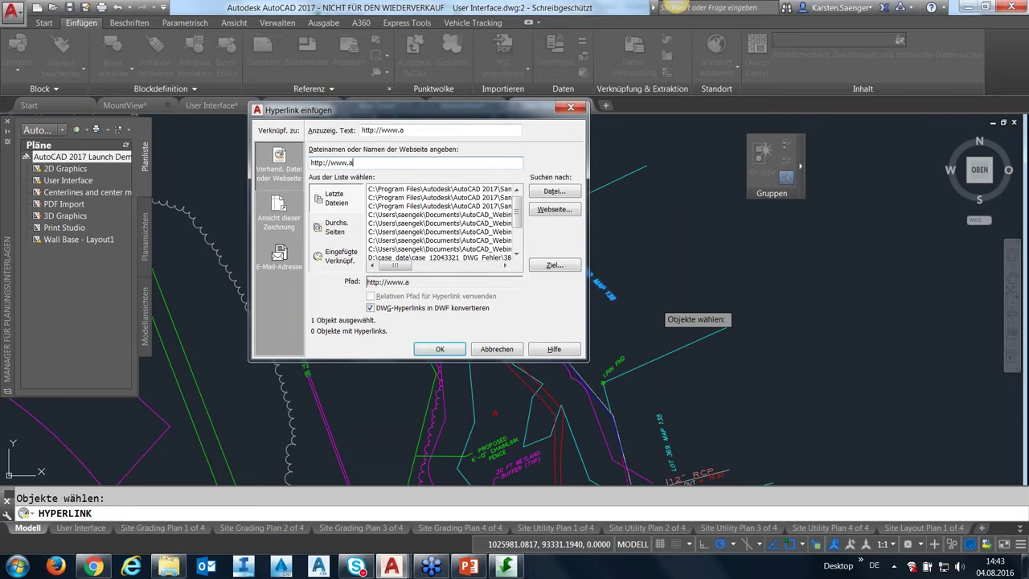
{"action": "type", "text": "utodesk.com"}
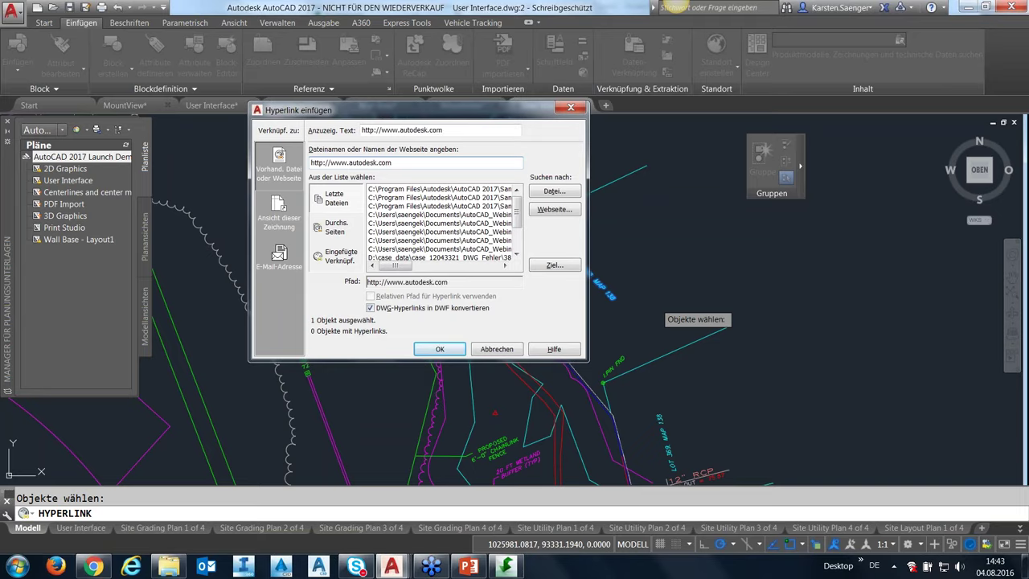
{"action": "left_click", "coordinate": [439, 349]}
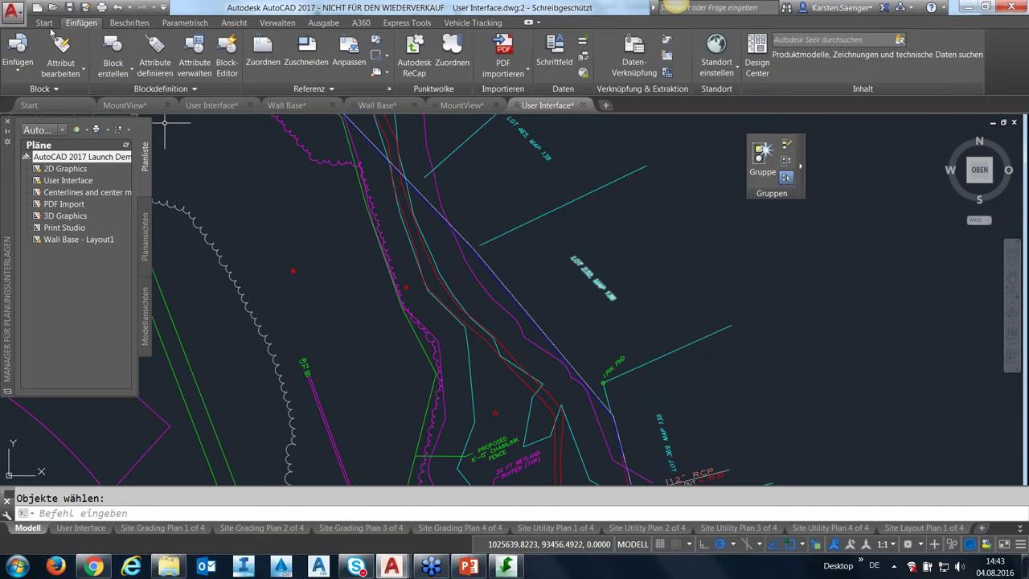
Step: Zoom out and pan to show the whole site plan, then expand the Layer panel slide-out
{"action": "scroll", "coordinate": [439, 353], "scroll_direction": "down", "scroll_amount": 3}
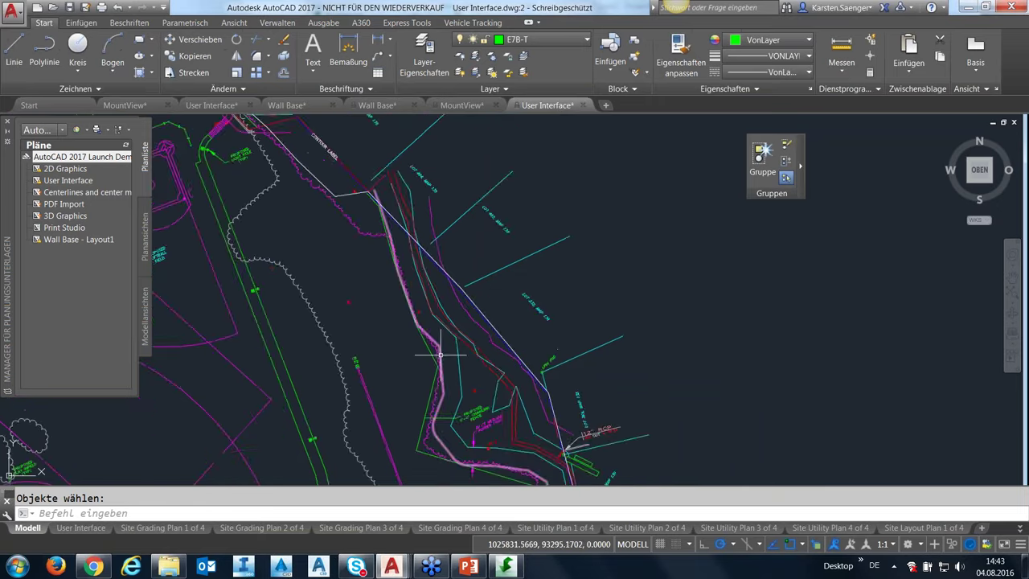
{"action": "scroll", "coordinate": [443, 357], "scroll_direction": "down", "scroll_amount": 3}
{"action": "mouse_move", "coordinate": [451, 362]}
{"action": "middle_mouse_down"}
{"action": "mouse_move", "coordinate": [682, 259]}
{"action": "mouse_move", "coordinate": [704, 239]}
{"action": "middle_mouse_up"}
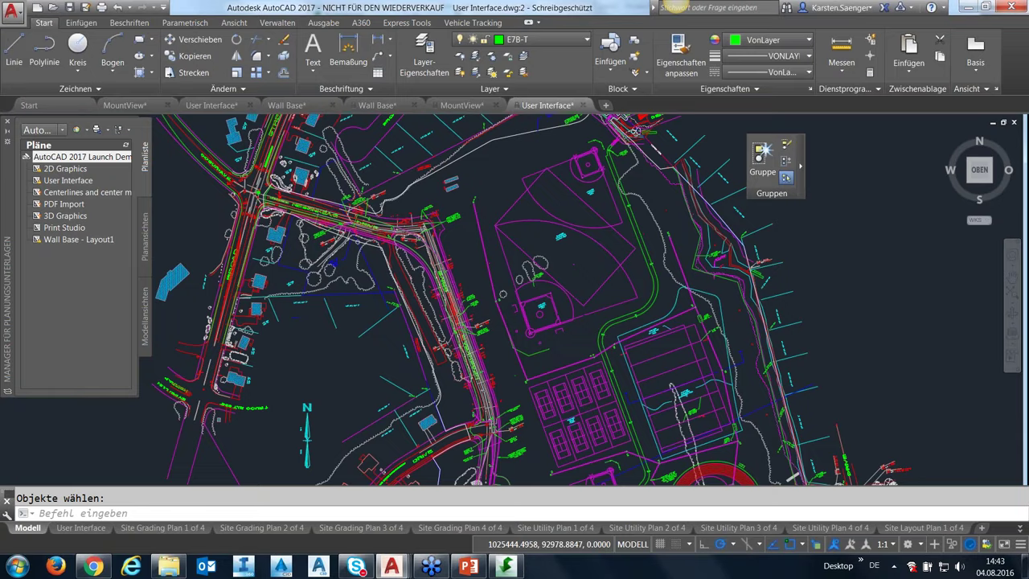
{"action": "scroll", "coordinate": [566, 344], "scroll_direction": "down", "scroll_amount": 2}
{"action": "middle_click_drag", "start_coordinate": [566, 344], "coordinate": [482, 252]}
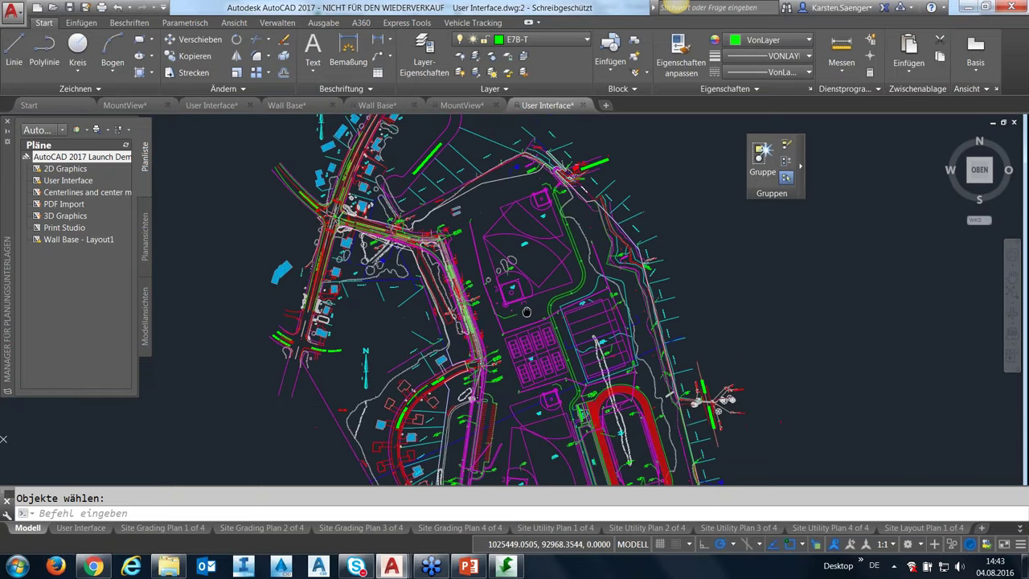
{"action": "middle_click_drag", "start_coordinate": [499, 333], "coordinate": [500, 266]}
{"action": "scroll", "coordinate": [500, 266], "scroll_direction": "down", "scroll_amount": 2}
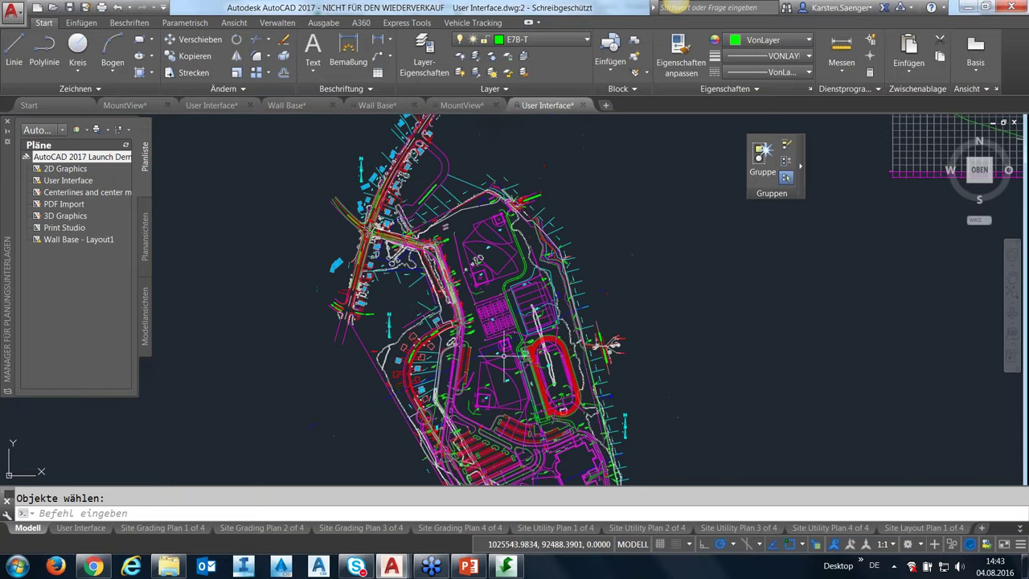
{"action": "left_click", "coordinate": [482, 89]}
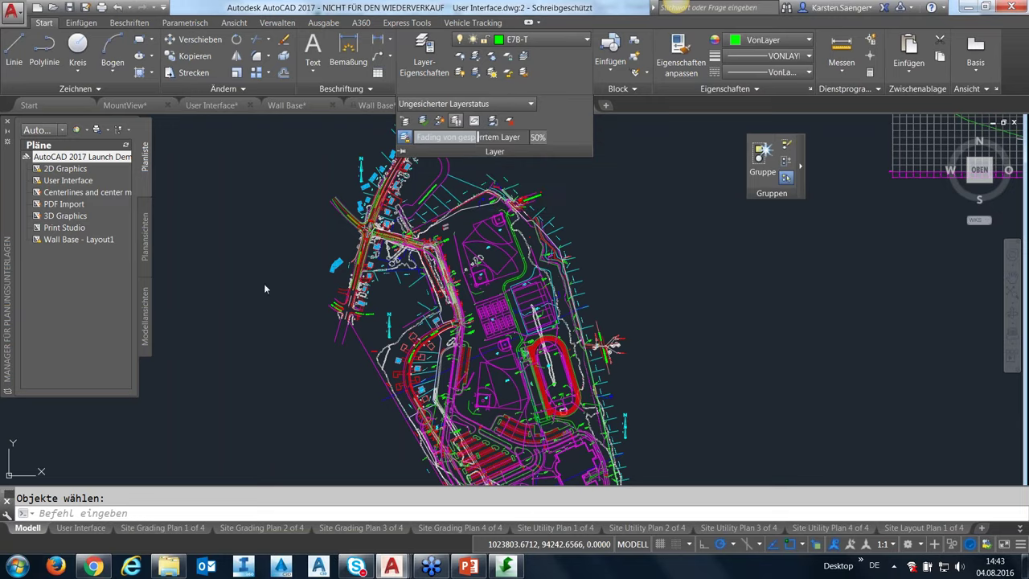
Step: Enlarge the Layer Walk dialog and filter its list to *tree* layers
{"action": "left_click_drag", "start_coordinate": [181, 163], "coordinate": [263, 143]}
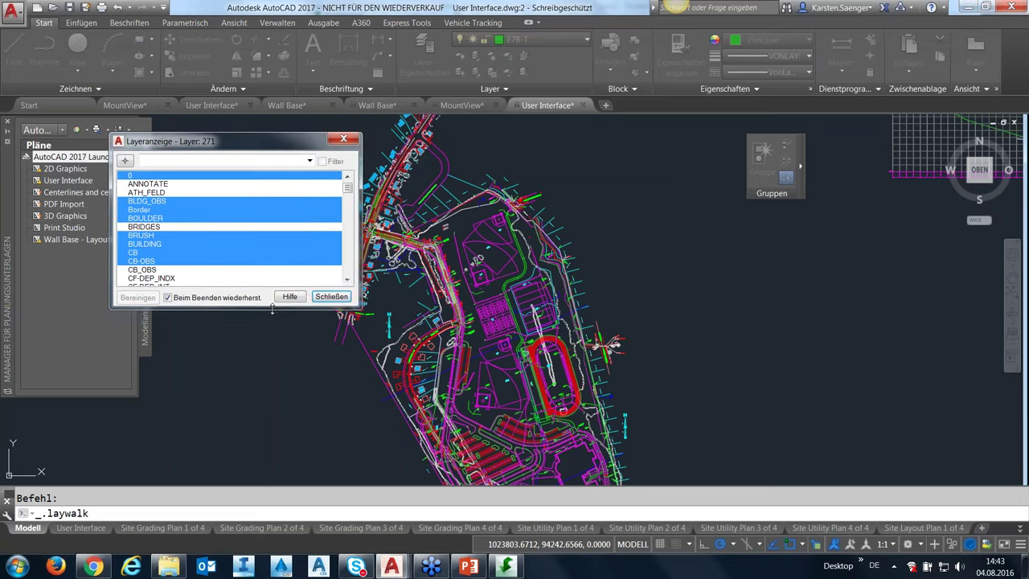
{"action": "left_click_drag", "start_coordinate": [272, 310], "coordinate": [272, 466]}
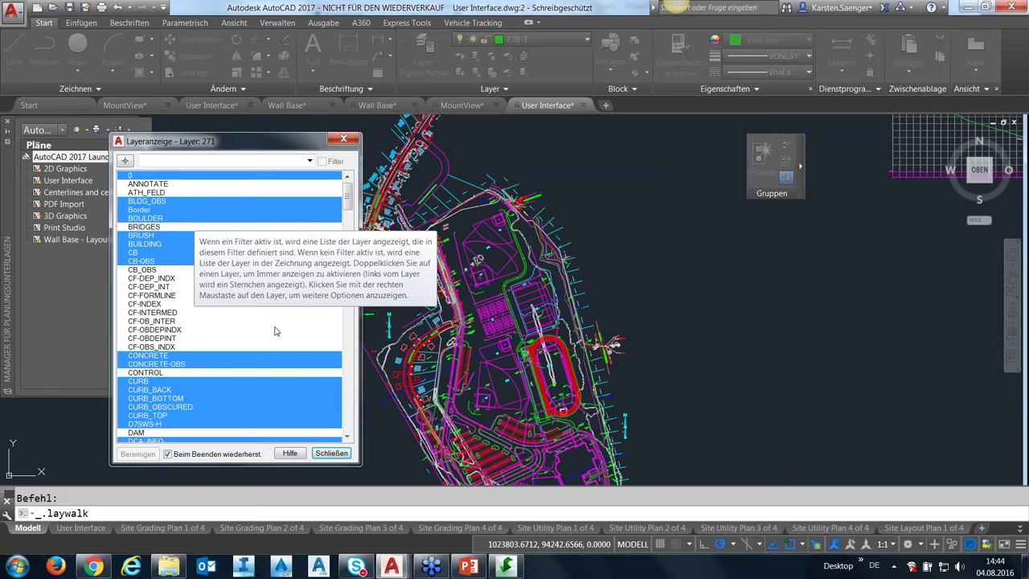
{"action": "left_click", "coordinate": [199, 161]}
{"action": "type", "text": "*tree*"}
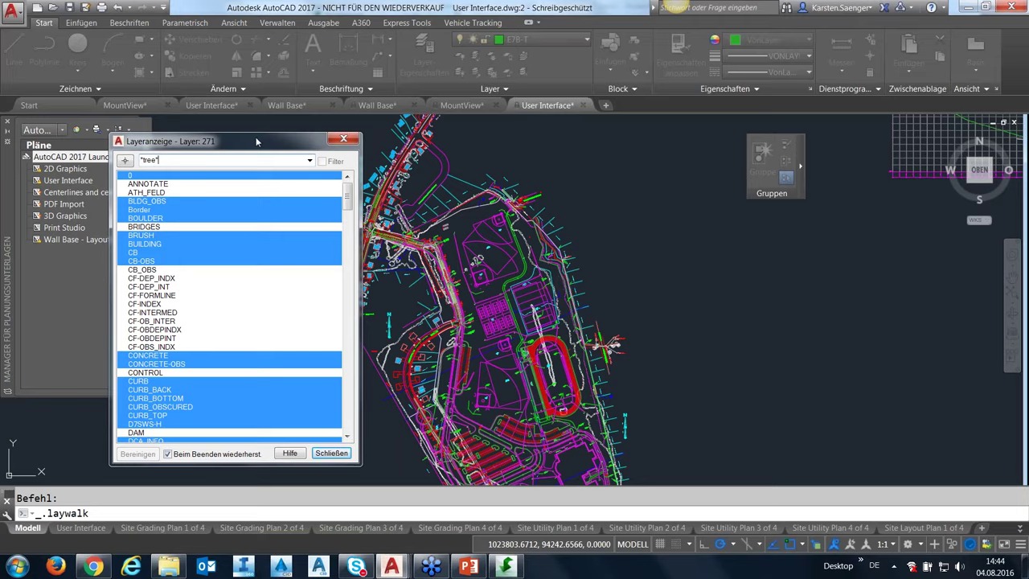
{"action": "key", "text": "Return"}
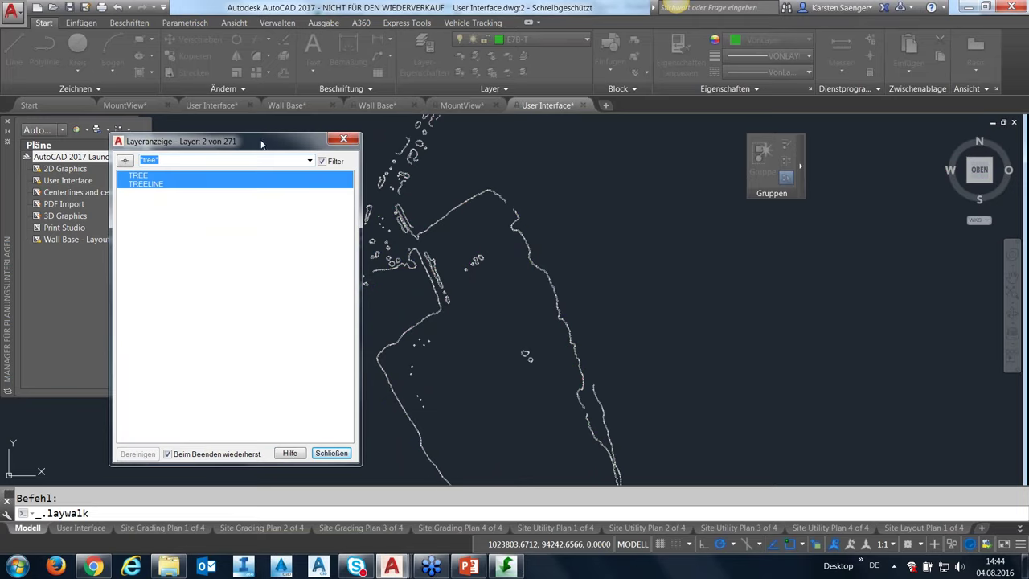
Step: Preview the TREE and TREELINE layers in turn, then turn off the filter to list all 271 layers
{"action": "left_click_drag", "start_coordinate": [262, 144], "coordinate": [209, 125]}
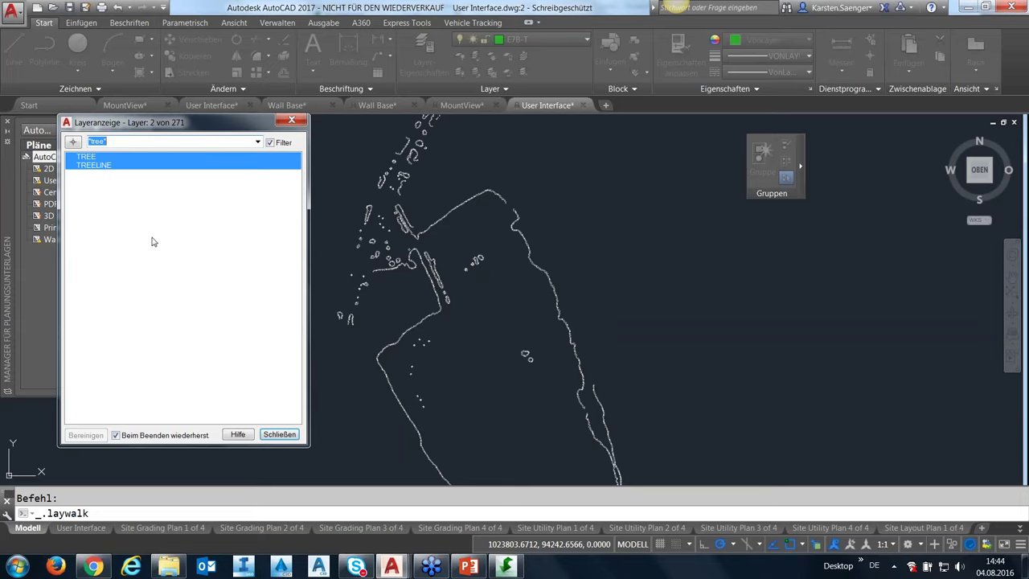
{"action": "left_click", "coordinate": [97, 157]}
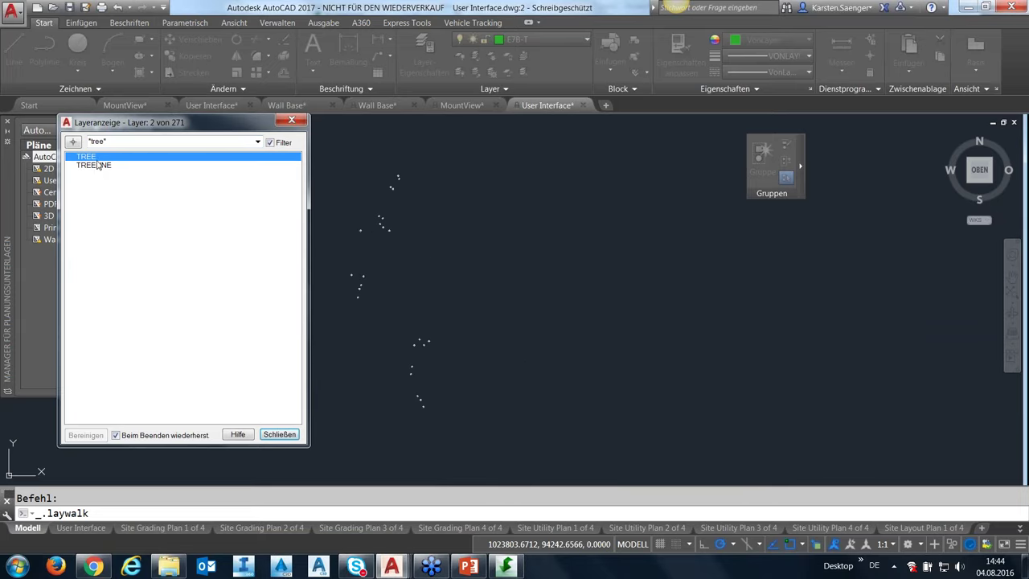
{"action": "left_click", "coordinate": [98, 167]}
{"action": "left_click", "coordinate": [101, 157]}
{"action": "left_click", "coordinate": [104, 167]}
{"action": "left_click", "coordinate": [103, 157]}
{"action": "left_click", "coordinate": [271, 144]}
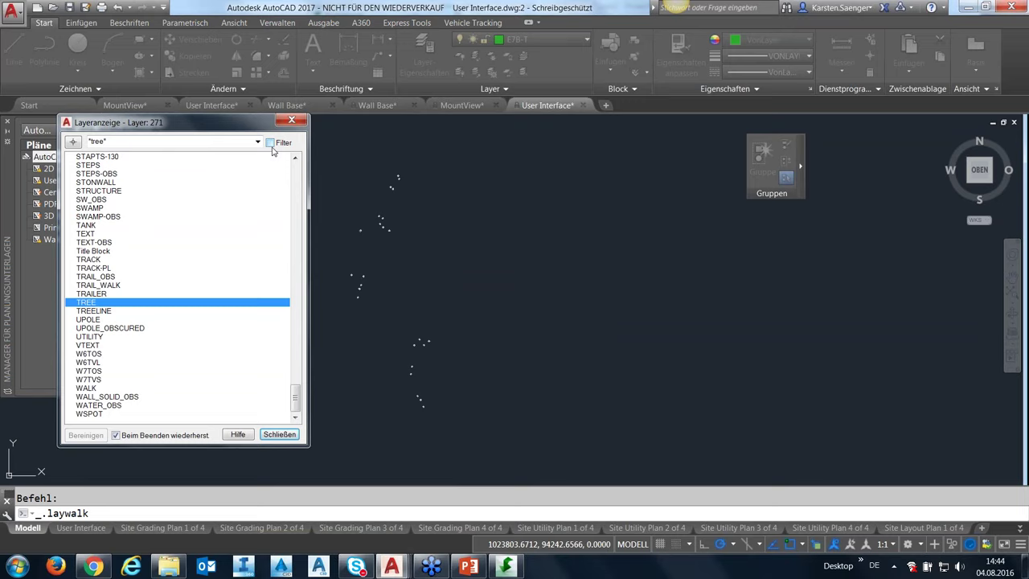
{"action": "left_click", "coordinate": [109, 191]}
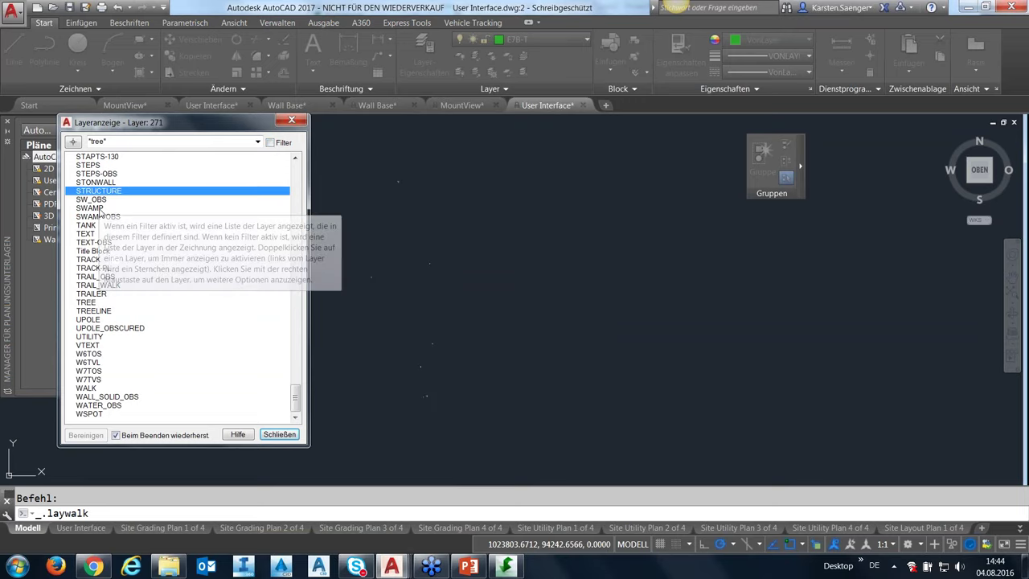
Step: Select the layers from ATH_FELD to CONCRETE-OBS and view their right-click options
{"action": "mouse_move", "coordinate": [296, 395]}
{"action": "left_mouse_down"}
{"action": "mouse_move", "coordinate": [311, 321]}
{"action": "mouse_move", "coordinate": [316, 158]}
{"action": "left_mouse_up"}
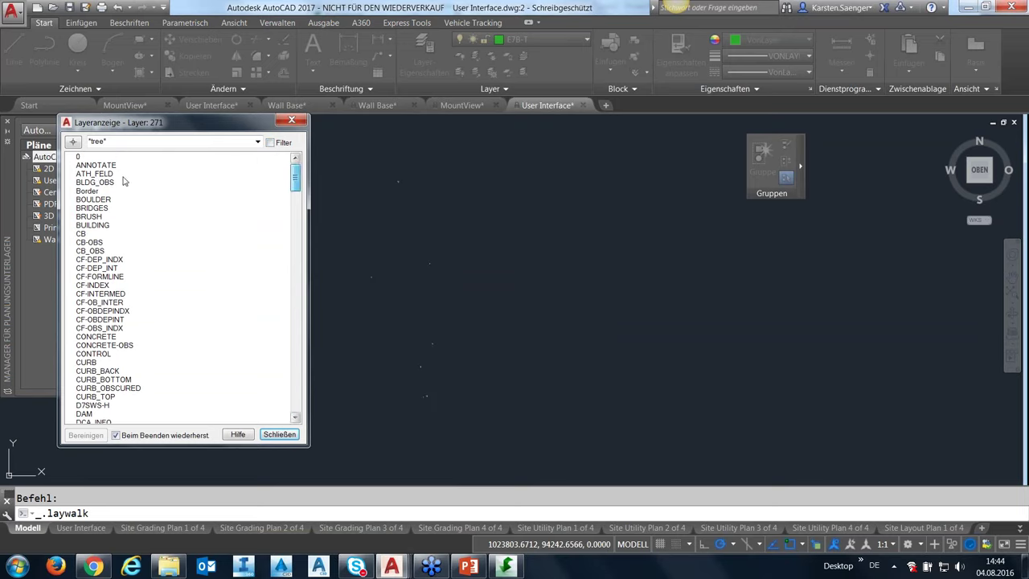
{"action": "left_click_drag", "start_coordinate": [101, 173], "coordinate": [190, 305]}
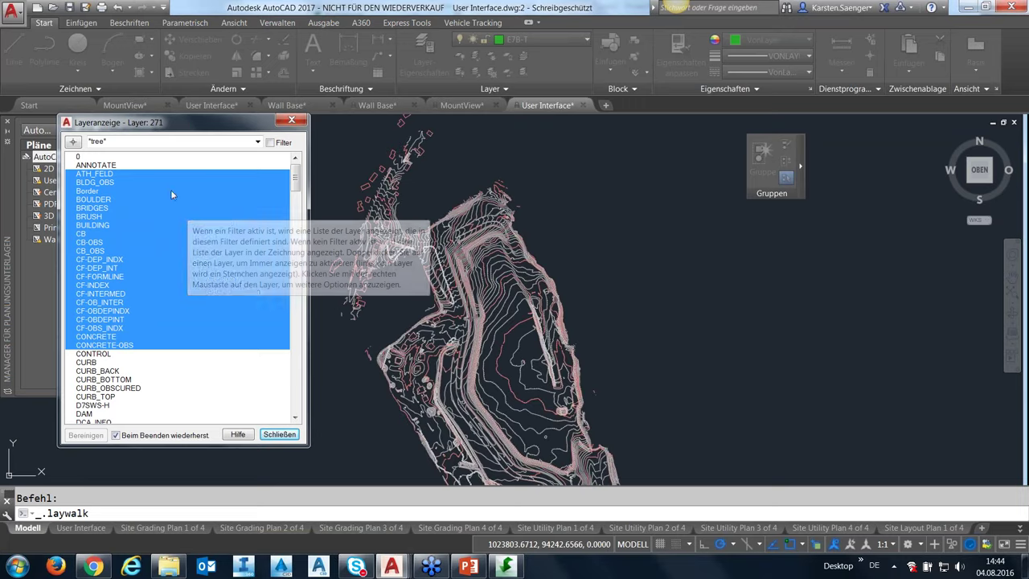
{"action": "right_click", "coordinate": [147, 203]}
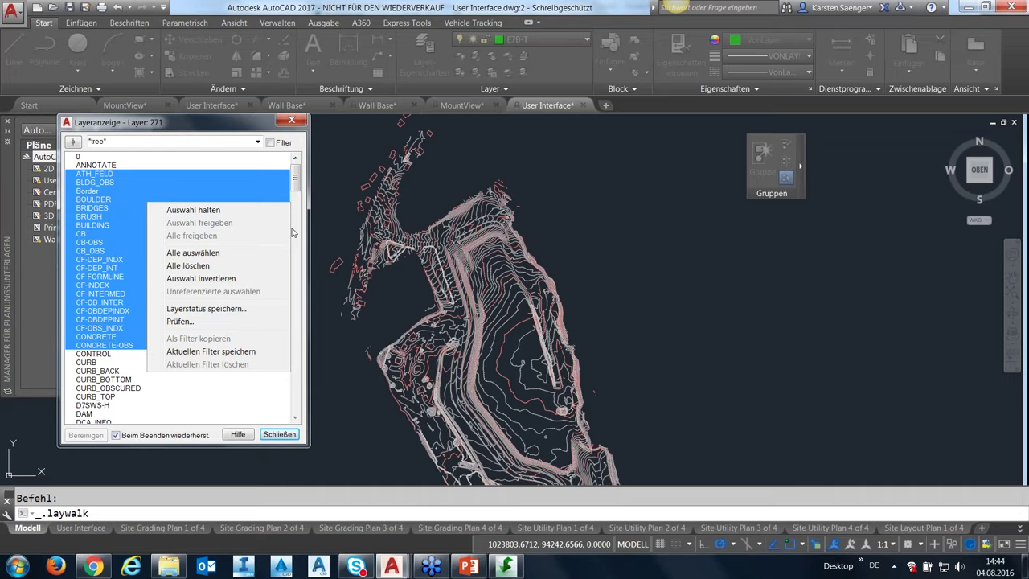
{"action": "left_click", "coordinate": [244, 127]}
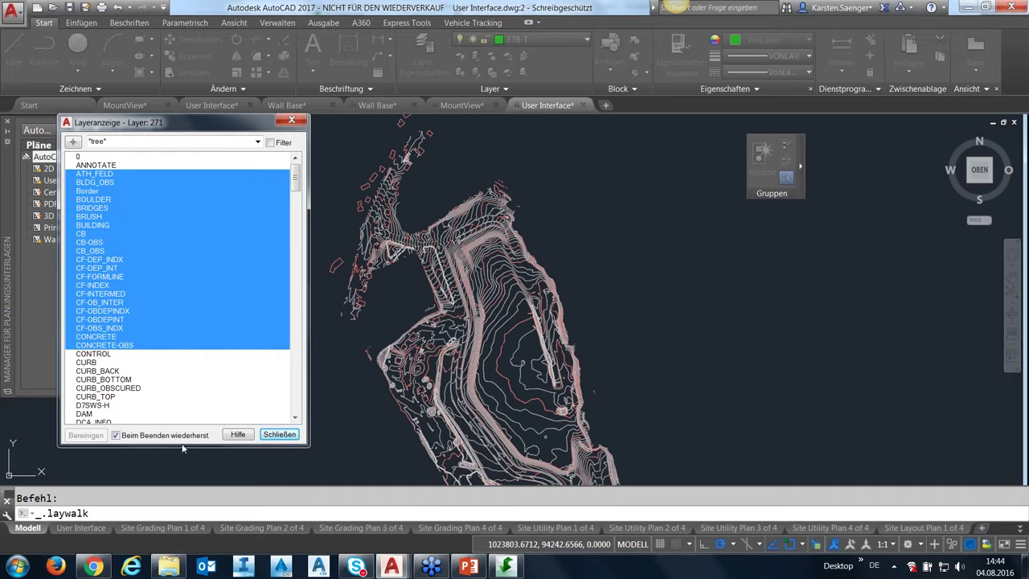
Step: Show each layer alone from ANNOTATE through CF-INDEX and beyond, then close Layer Walk
{"action": "left_click", "coordinate": [100, 175]}
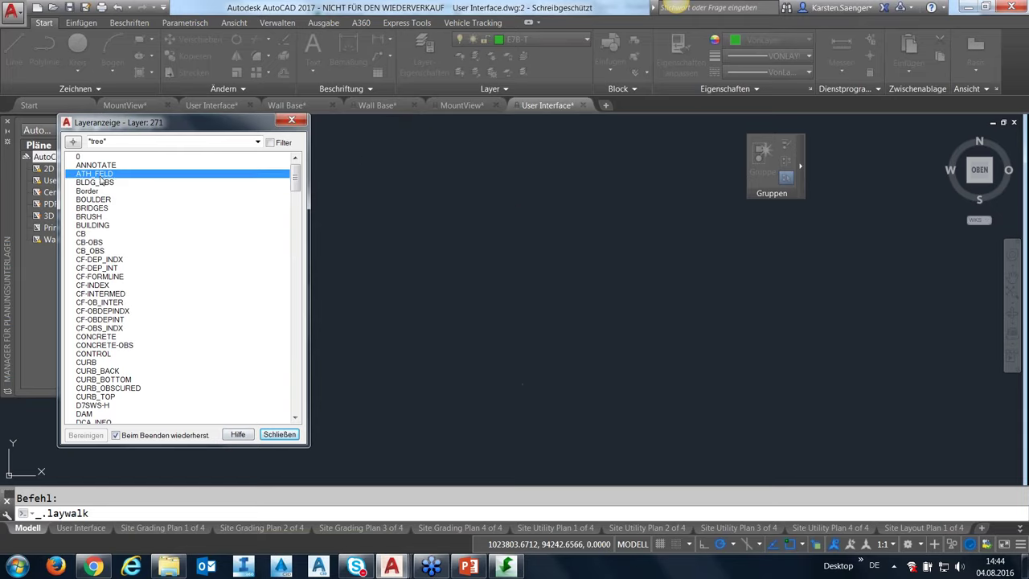
{"action": "left_click", "coordinate": [102, 165]}
{"action": "left_click", "coordinate": [94, 174]}
{"action": "left_click", "coordinate": [95, 182]}
{"action": "left_click", "coordinate": [87, 190]}
{"action": "left_click", "coordinate": [93, 200]}
{"action": "left_click", "coordinate": [92, 207]}
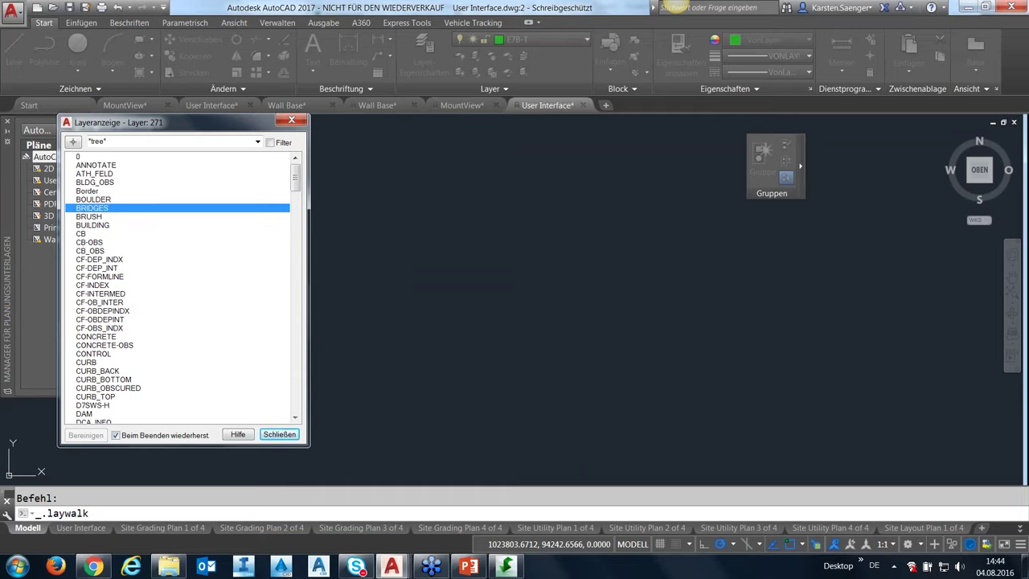
{"action": "left_click", "coordinate": [92, 225]}
{"action": "left_click", "coordinate": [81, 233]}
{"action": "left_click", "coordinate": [90, 242]}
{"action": "left_click", "coordinate": [90, 250]}
{"action": "left_click", "coordinate": [99, 259]}
{"action": "left_click", "coordinate": [96, 267]}
{"action": "left_click", "coordinate": [100, 277]}
{"action": "left_click", "coordinate": [93, 285]}
{"action": "key", "text": "Down"}
{"action": "key", "text": "Down"}
{"action": "key", "text": "Down"}
{"action": "key", "text": "Down"}
{"action": "key", "text": "Down"}
{"action": "key", "text": "Down"}
{"action": "key", "text": "Down"}
{"action": "key", "text": "Down"}
{"action": "key", "text": "Down"}
{"action": "key", "text": "Down"}
{"action": "key", "text": "Down"}
{"action": "key", "text": "Down"}
{"action": "key", "text": "Down"}
{"action": "key", "text": "Down"}
{"action": "key", "text": "Down"}
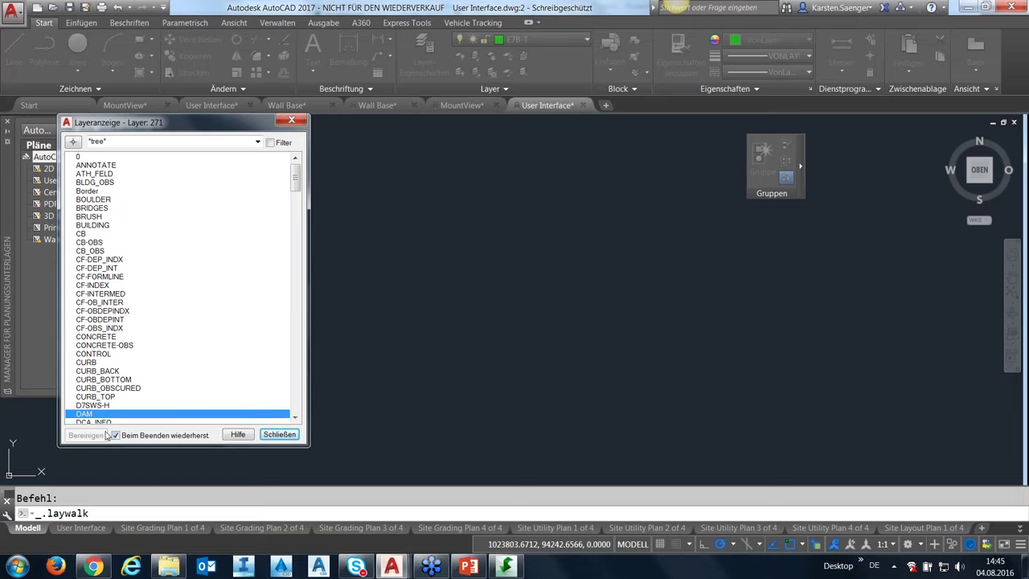
{"action": "left_click", "coordinate": [288, 435]}
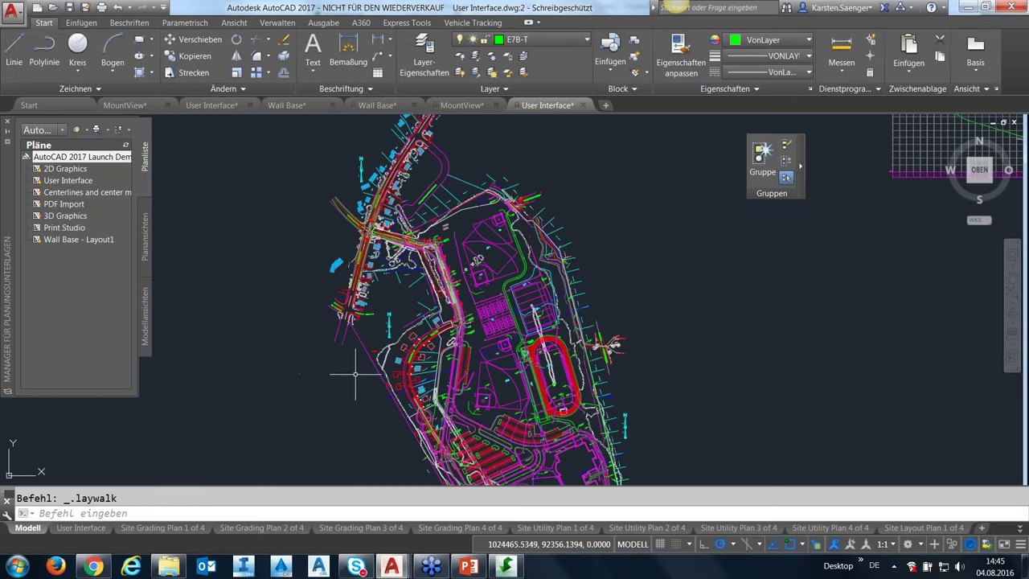
{"action": "middle_click_drag", "start_coordinate": [353, 371], "coordinate": [333, 343]}
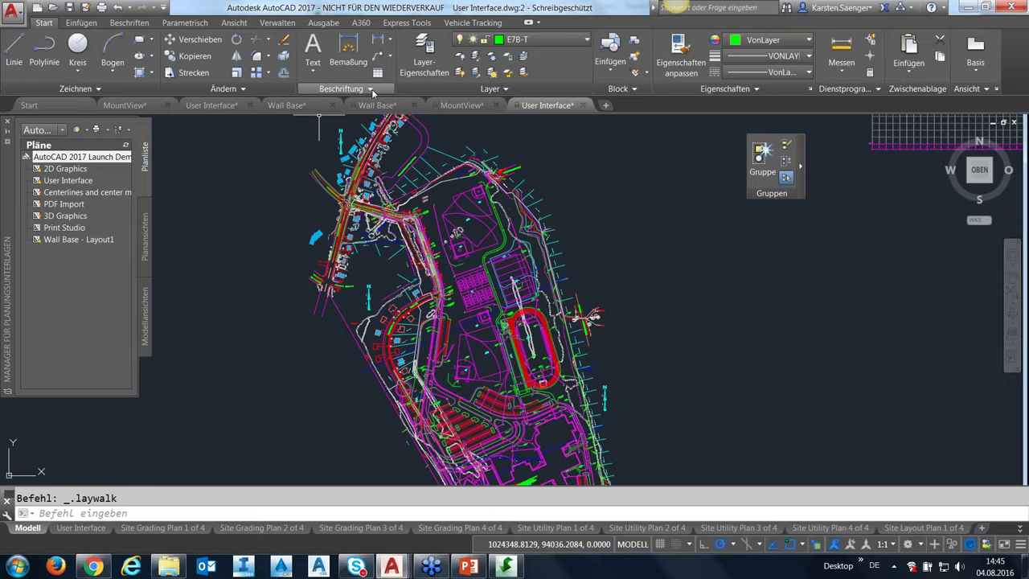
{"action": "left_click", "coordinate": [371, 88]}
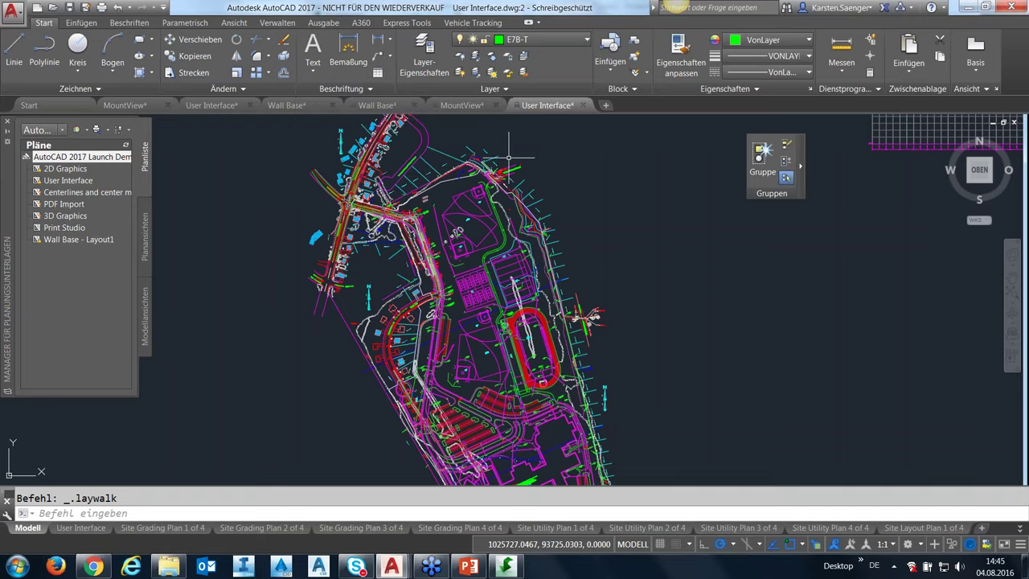
{"action": "left_click", "coordinate": [385, 93]}
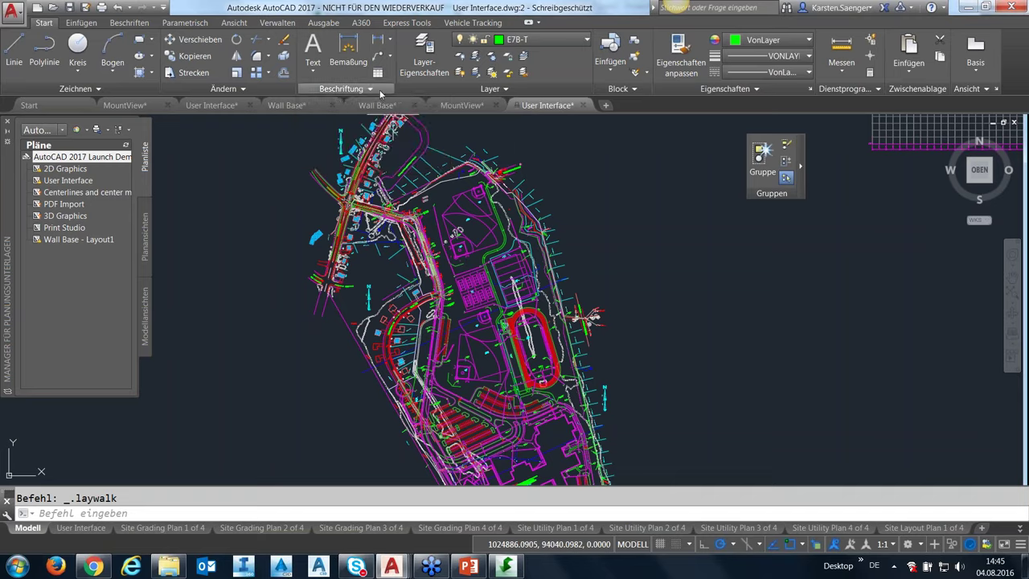
{"action": "left_click", "coordinate": [381, 94]}
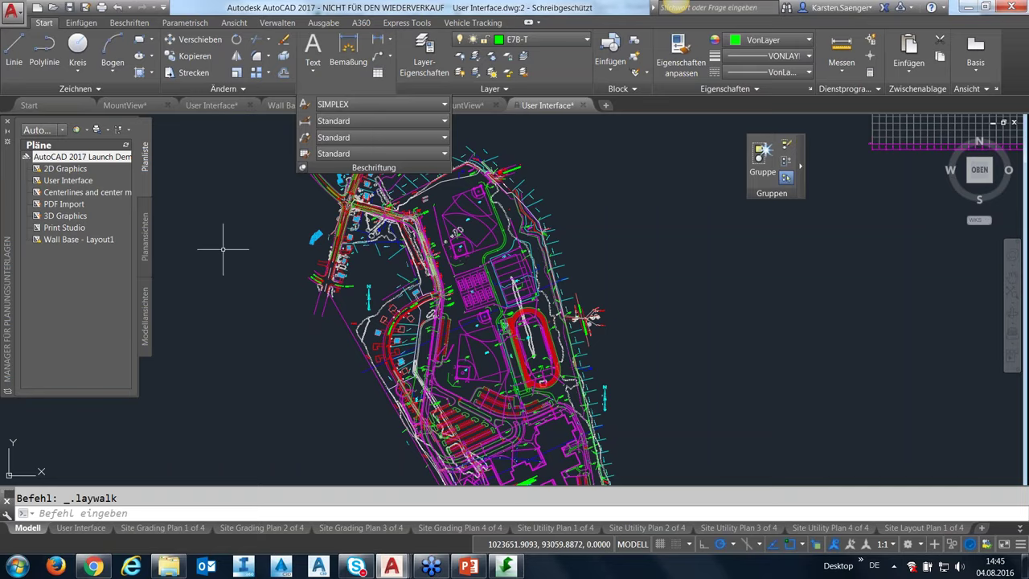
{"action": "mouse_move", "coordinate": [713, 361]}
{"action": "middle_mouse_down"}
{"action": "mouse_move", "coordinate": [767, 330]}
{"action": "mouse_move", "coordinate": [815, 335]}
{"action": "middle_mouse_up"}
{"action": "mouse_move", "coordinate": [318, 275]}
{"action": "middle_mouse_down"}
{"action": "mouse_move", "coordinate": [313, 291]}
{"action": "mouse_move", "coordinate": [337, 297]}
{"action": "mouse_move", "coordinate": [356, 322]}
{"action": "middle_mouse_up"}
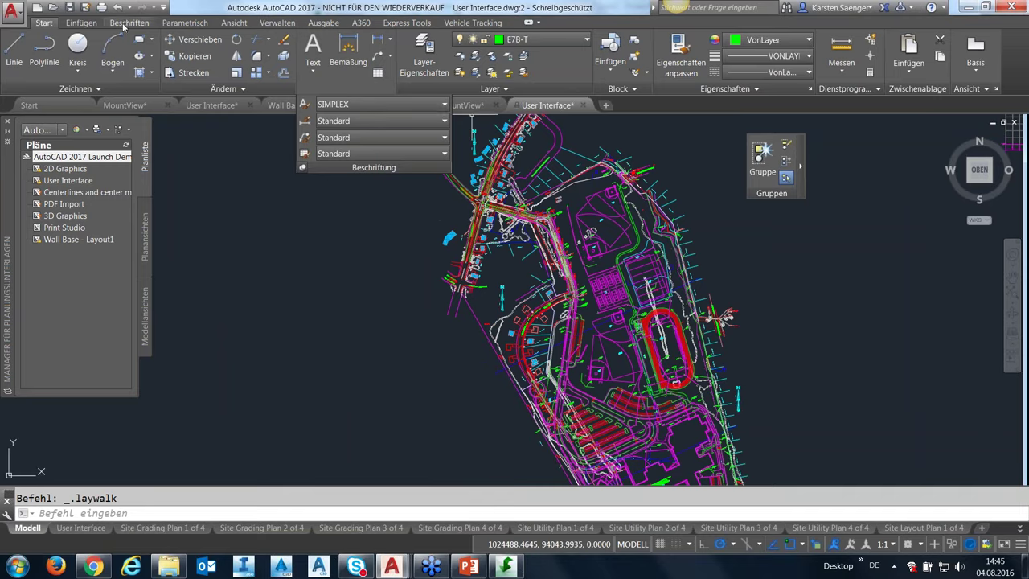
{"action": "left_click", "coordinate": [127, 24]}
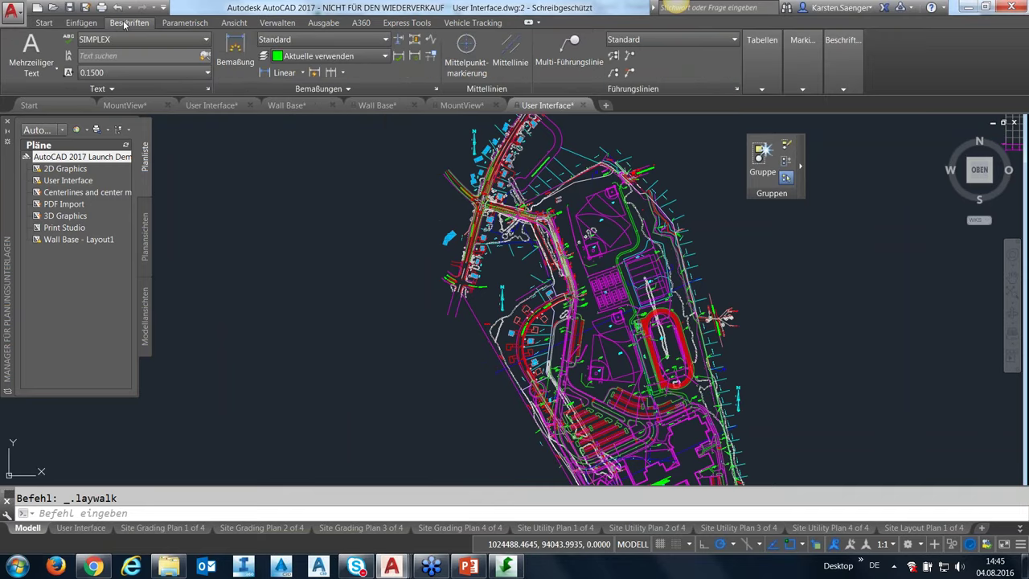
{"action": "left_click", "coordinate": [81, 24]}
{"action": "left_click", "coordinate": [44, 23]}
{"action": "left_click", "coordinate": [329, 90]}
{"action": "left_click", "coordinate": [305, 167]}
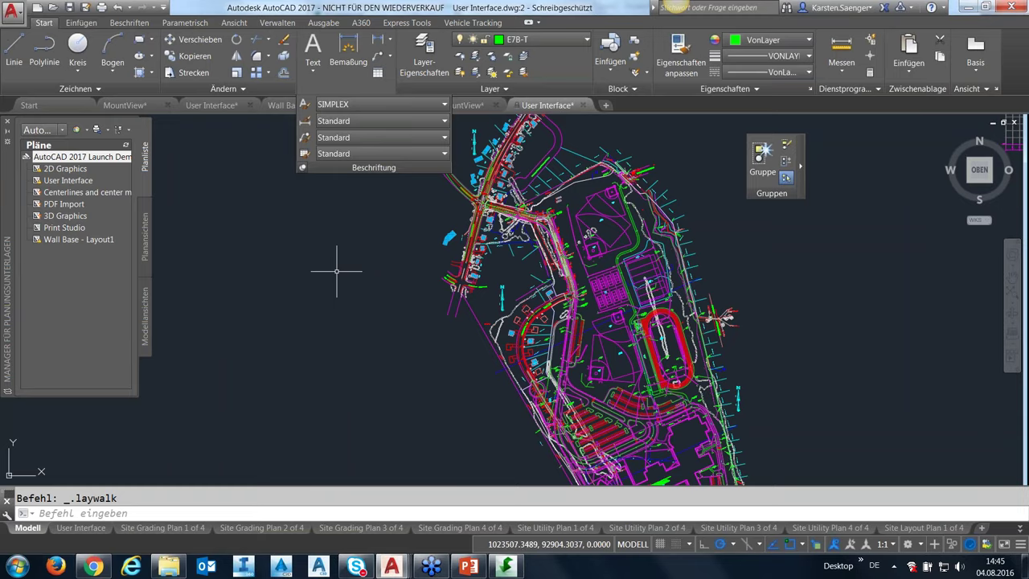
{"action": "left_click", "coordinate": [303, 167]}
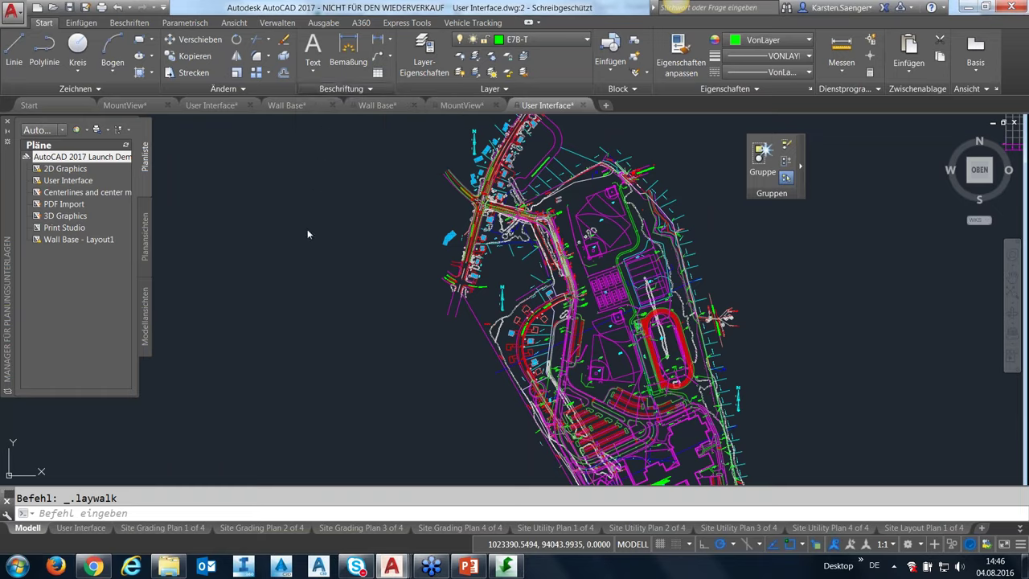
Step: Float the Annotate panel, browse the Parametric, View, Manage and Output tabs, and move the panel right
{"action": "left_click_drag", "start_coordinate": [308, 234], "coordinate": [274, 209]}
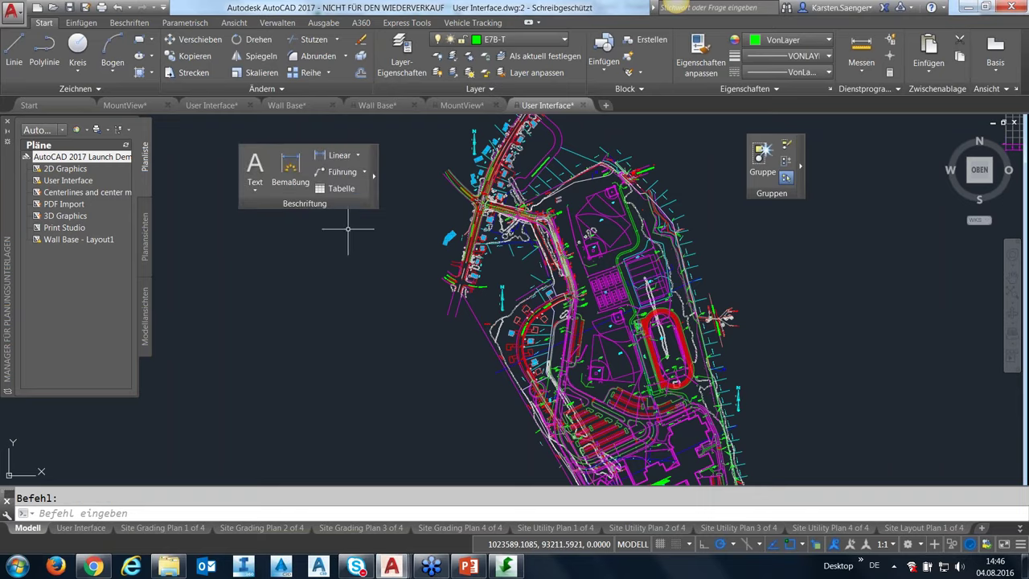
{"action": "left_click", "coordinate": [193, 24]}
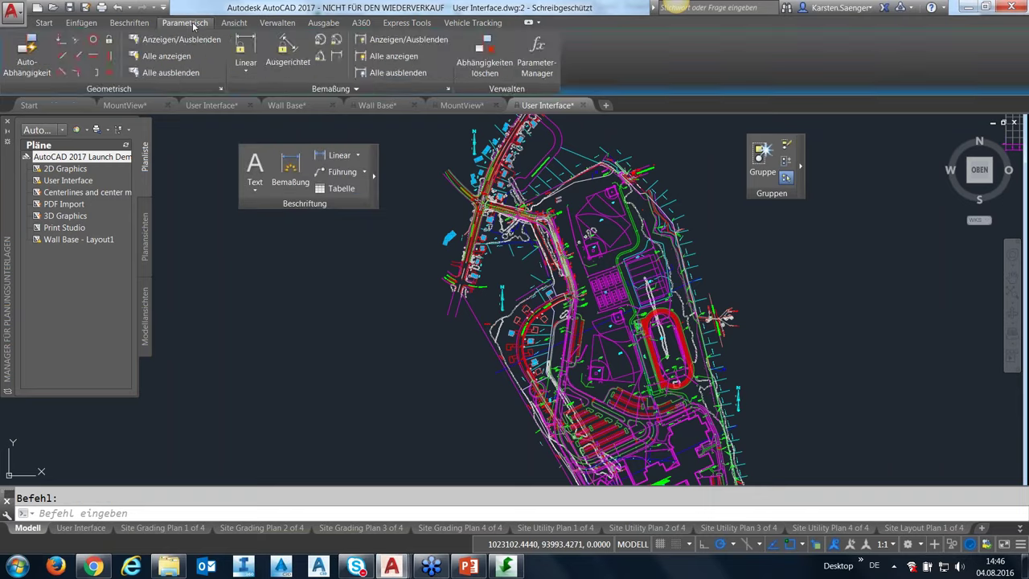
{"action": "left_click", "coordinate": [234, 23]}
{"action": "left_click", "coordinate": [278, 23]}
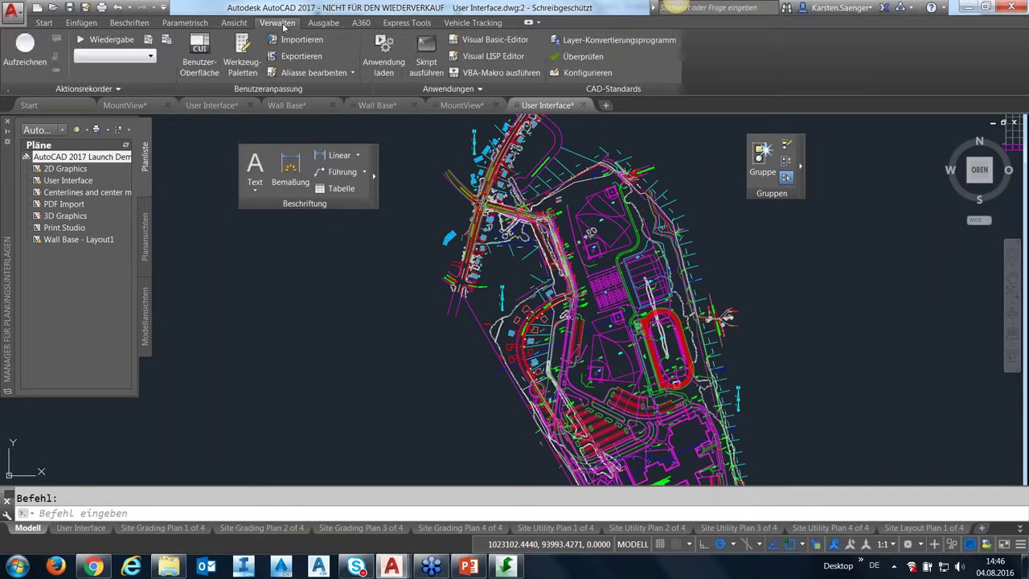
{"action": "left_click", "coordinate": [324, 22]}
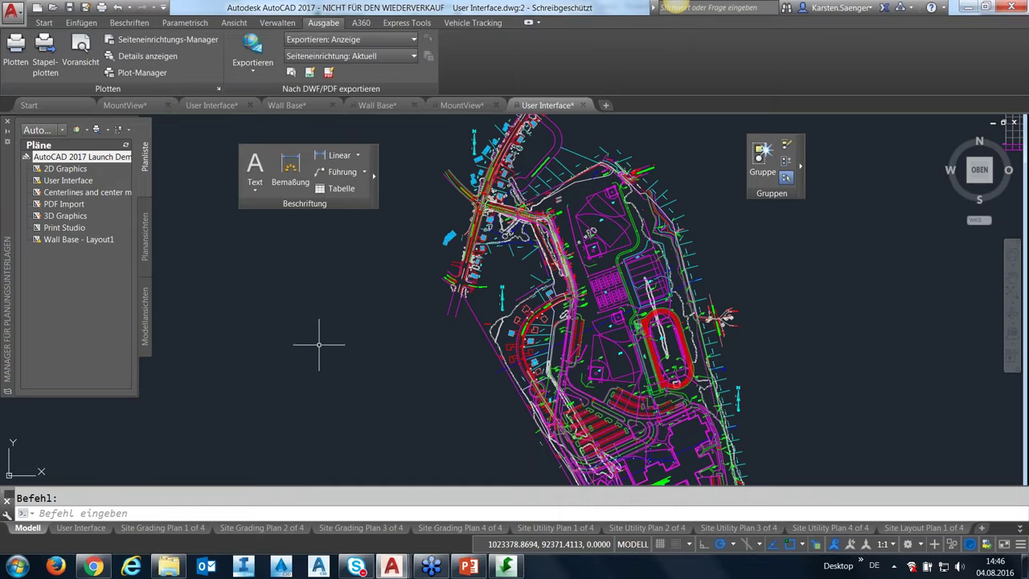
{"action": "mouse_move", "coordinate": [308, 176]}
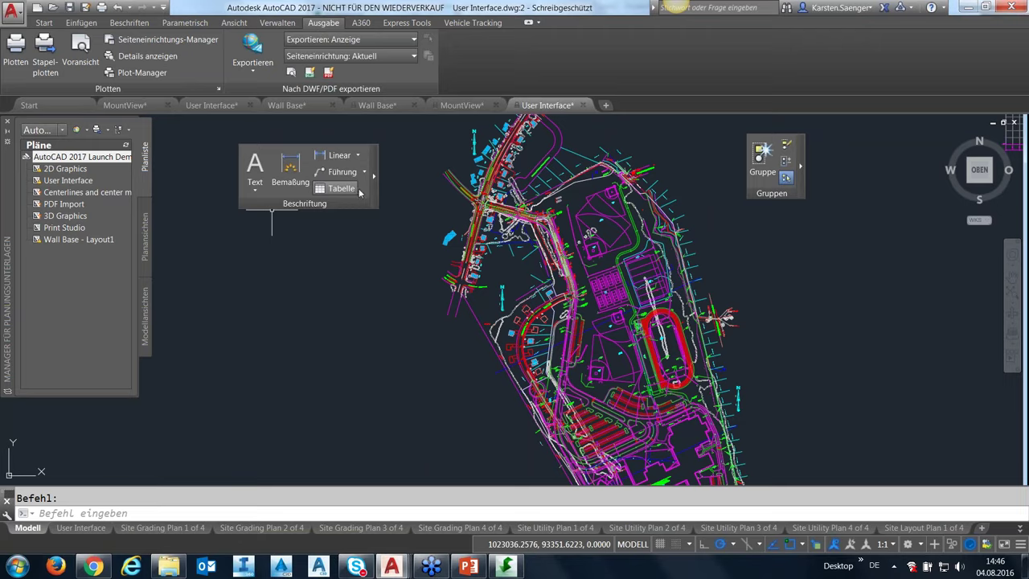
{"action": "left_click_drag", "start_coordinate": [376, 204], "coordinate": [892, 265]}
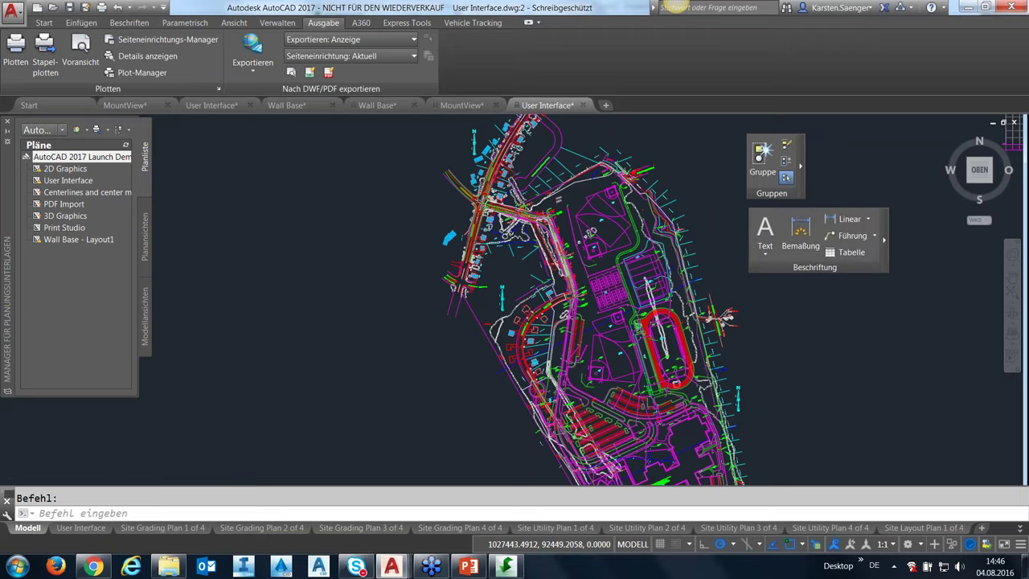
Step: Zoom in and return the floating Groups and Annotation panels to the Home tools
{"action": "scroll", "coordinate": [879, 336], "scroll_direction": "down", "scroll_amount": 2}
{"action": "scroll", "coordinate": [878, 334], "scroll_direction": "up", "scroll_amount": 2}
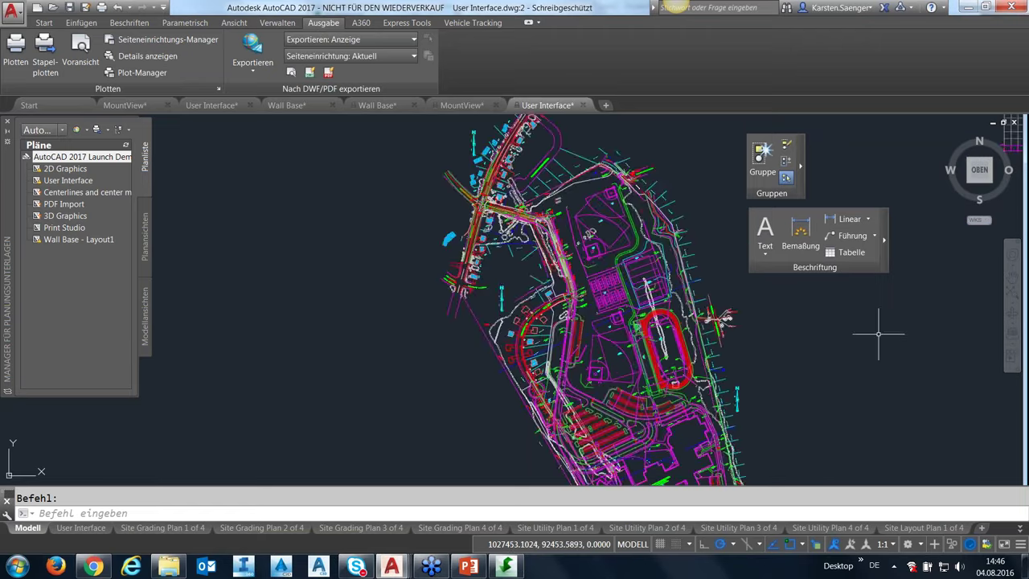
{"action": "scroll", "coordinate": [878, 334], "scroll_direction": "up", "scroll_amount": 2}
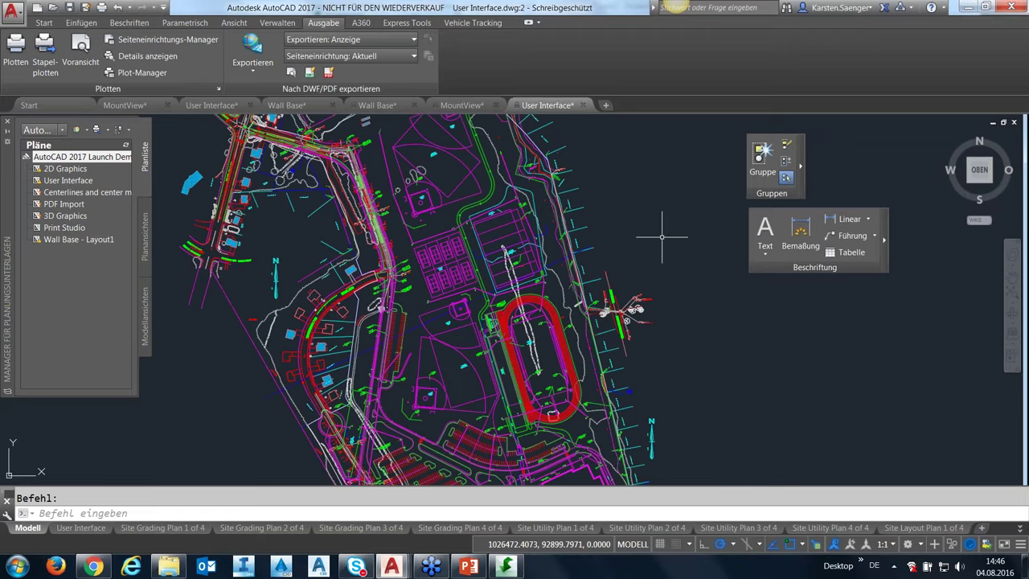
{"action": "mouse_move", "coordinate": [812, 143]}
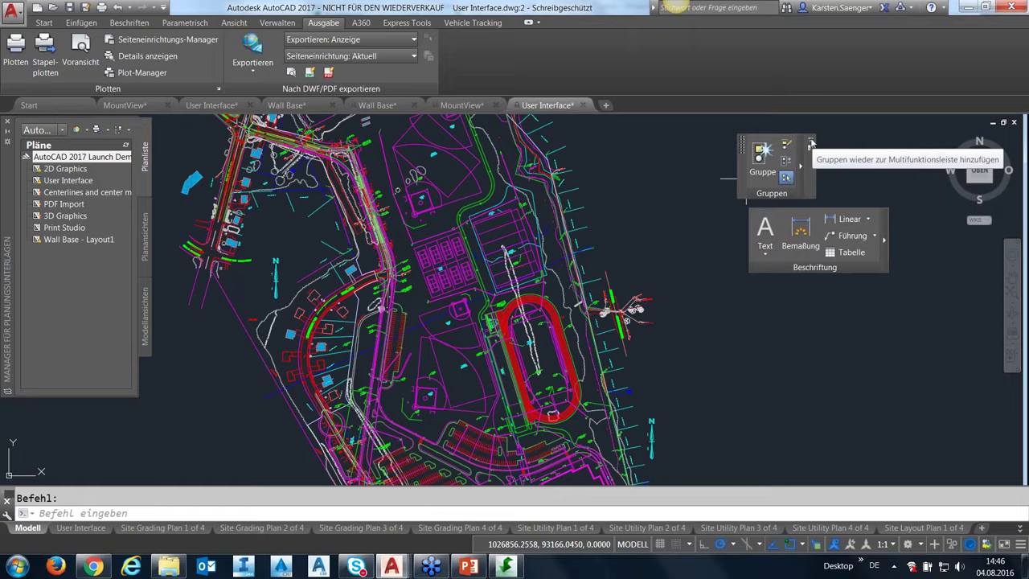
{"action": "left_click", "coordinate": [810, 143]}
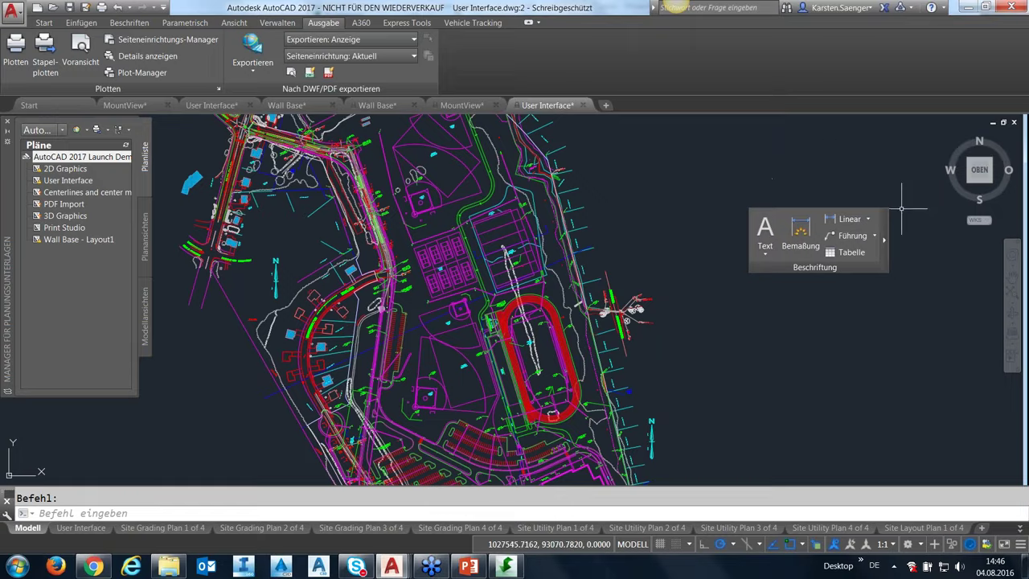
{"action": "mouse_move", "coordinate": [820, 241]}
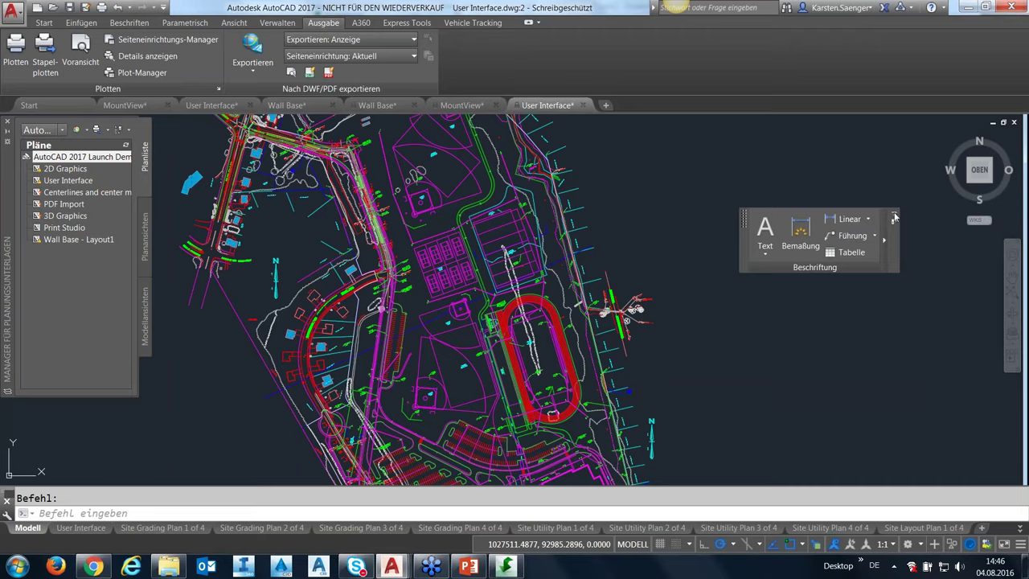
{"action": "left_click", "coordinate": [894, 217]}
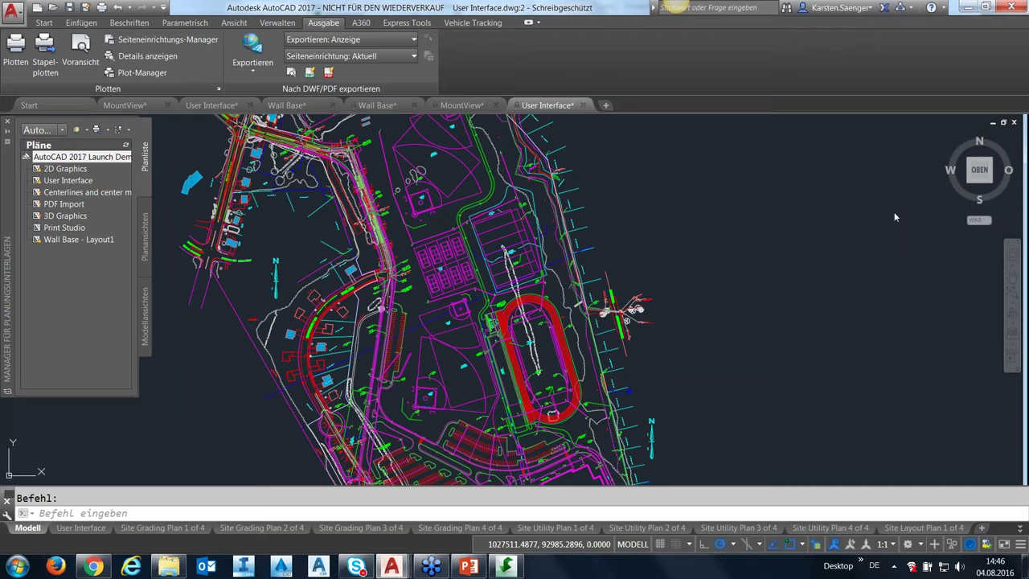
{"action": "left_click", "coordinate": [44, 24]}
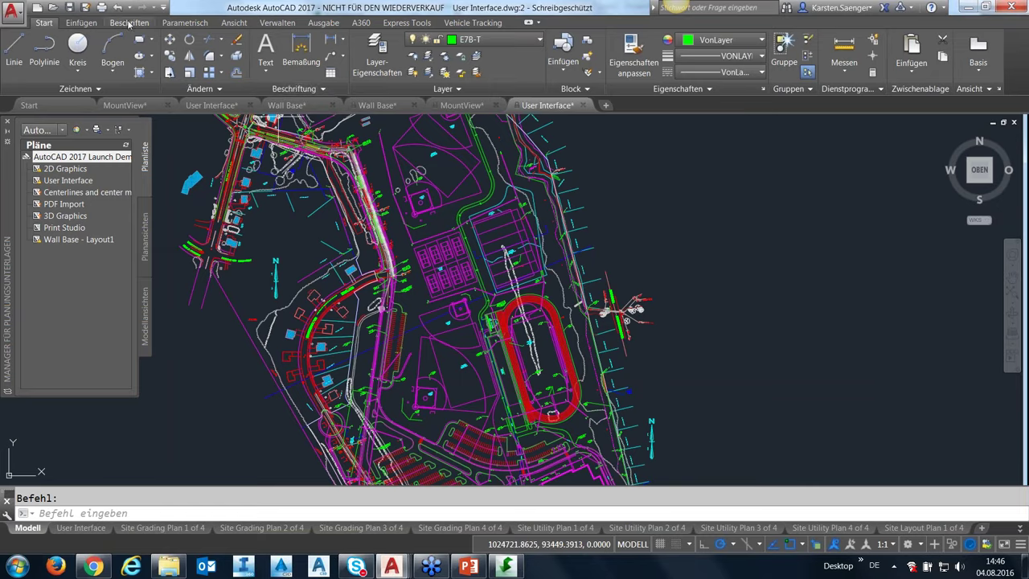
Step: Make layer 0 current instead of E7B-T and start the LINE command
{"action": "left_click", "coordinate": [120, 24]}
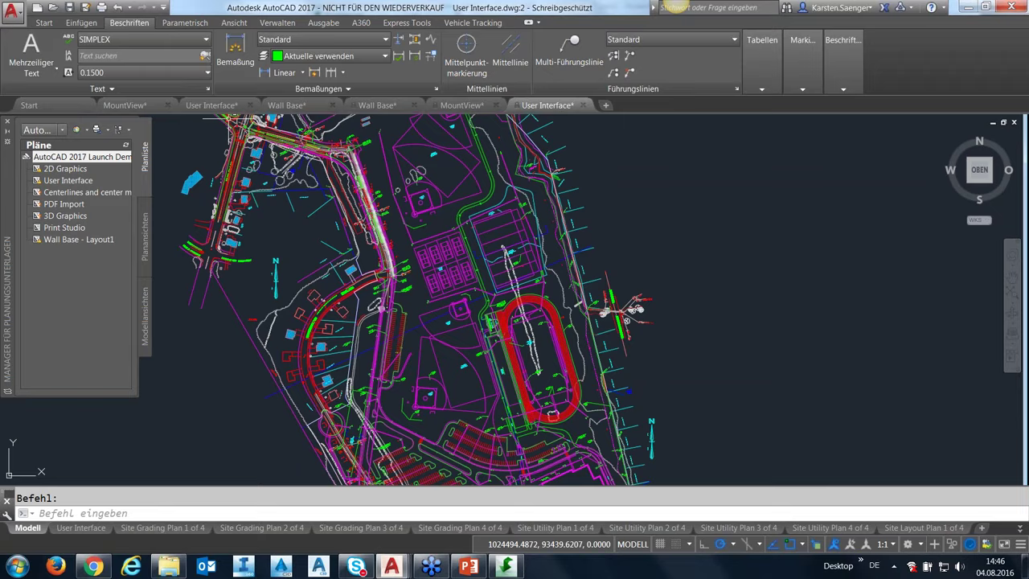
{"action": "scroll", "coordinate": [430, 321], "scroll_direction": "up", "scroll_amount": 5}
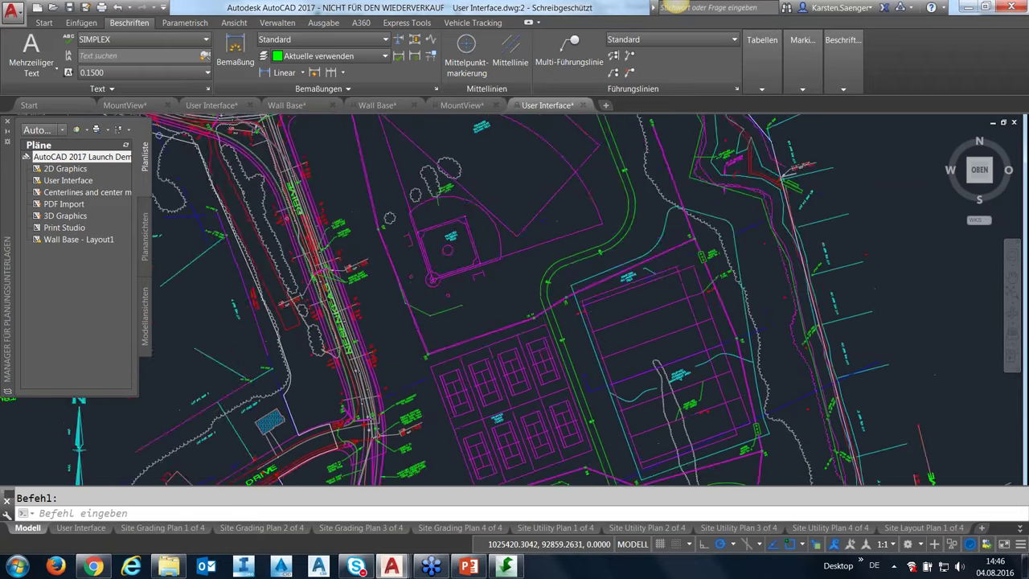
{"action": "scroll", "coordinate": [468, 258], "scroll_direction": "up", "scroll_amount": 2}
{"action": "scroll", "coordinate": [469, 257], "scroll_direction": "up", "scroll_amount": 3}
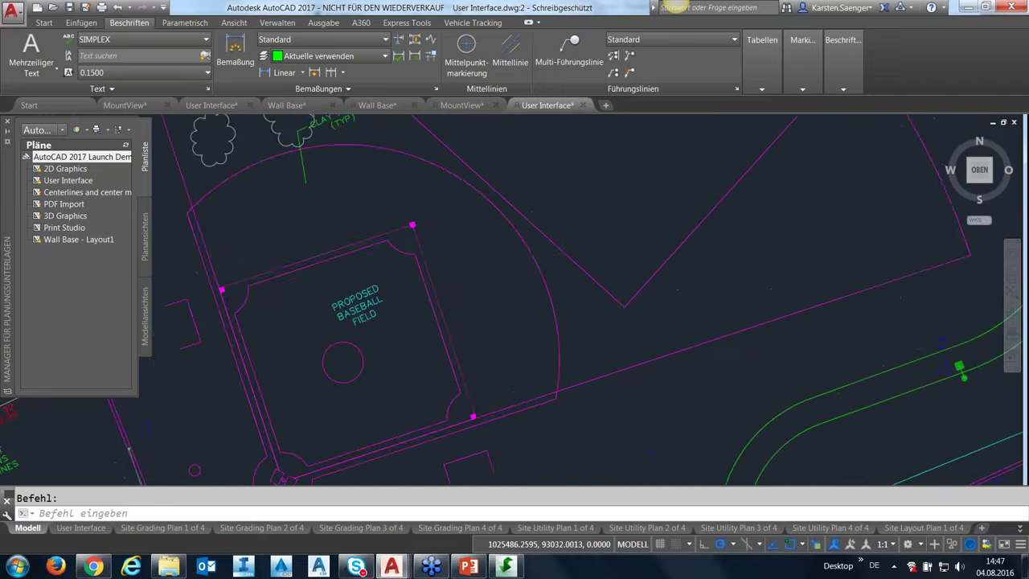
{"action": "scroll", "coordinate": [597, 418], "scroll_direction": "down", "scroll_amount": 2}
{"action": "left_click", "coordinate": [44, 23]}
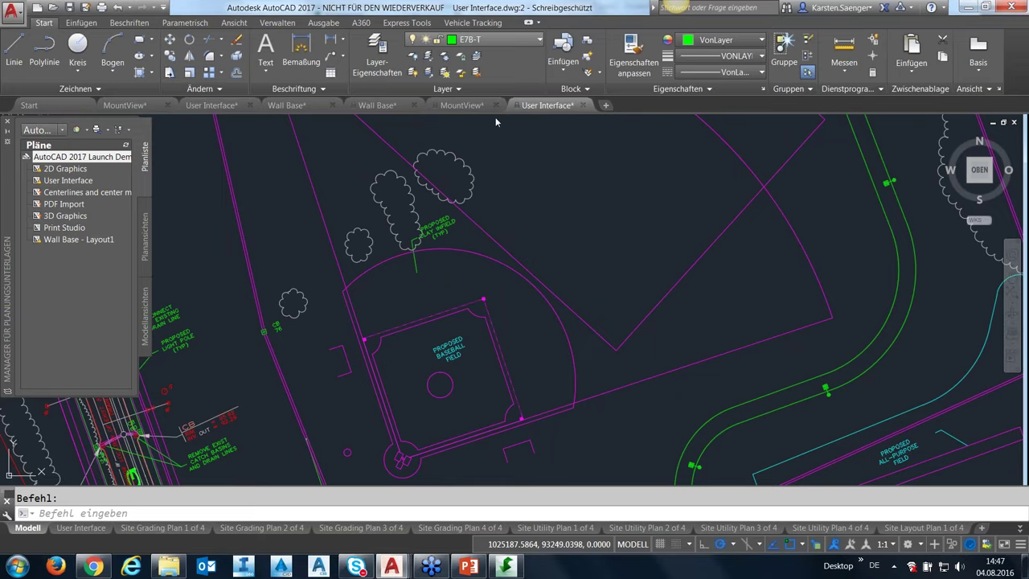
{"action": "left_click", "coordinate": [492, 40]}
{"action": "left_click_drag", "start_coordinate": [541, 227], "coordinate": [543, 58]}
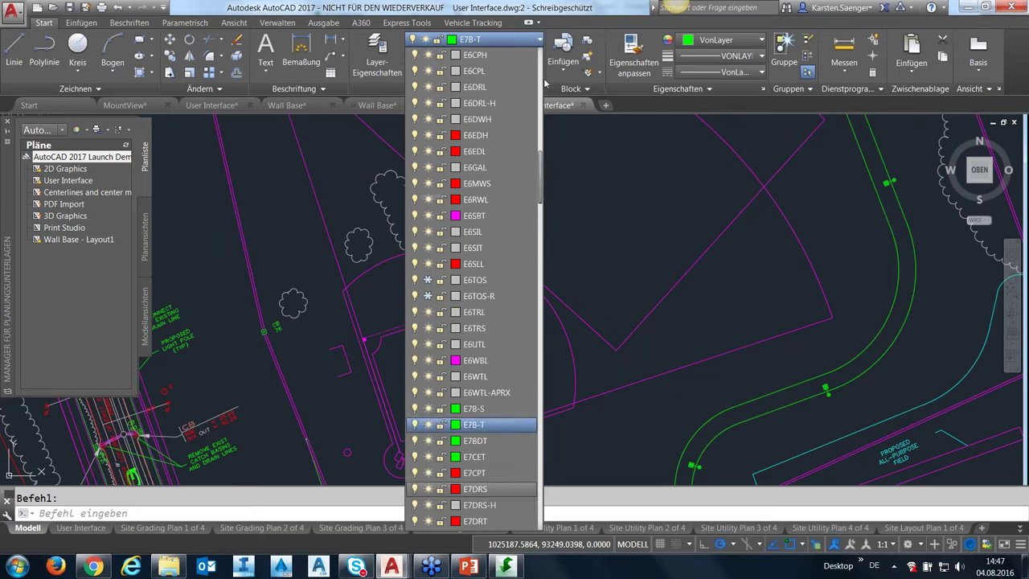
{"action": "left_click", "coordinate": [467, 56]}
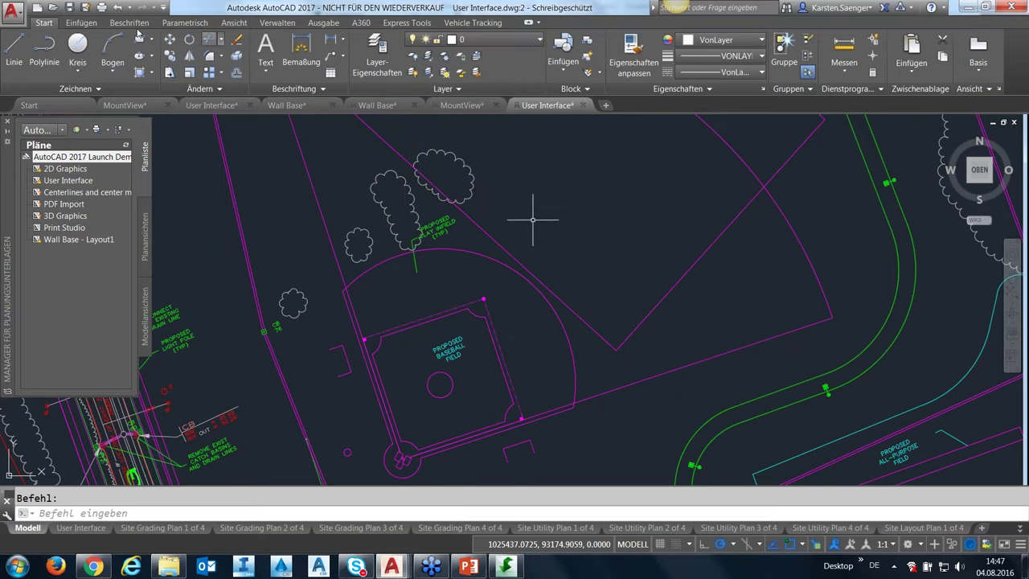
{"action": "left_click", "coordinate": [14, 52]}
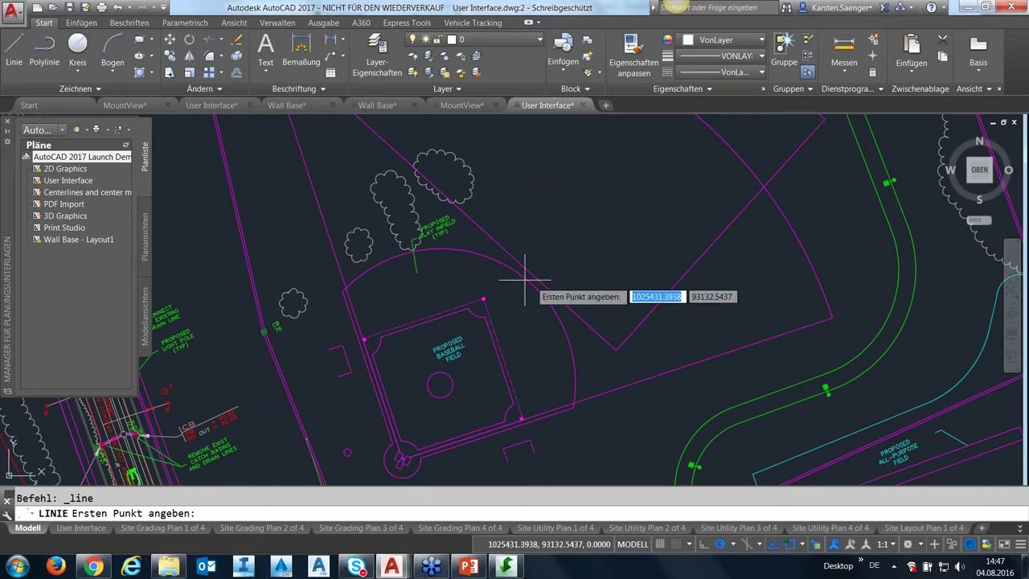
Step: Draw a line segment in the open area above the baseball field
{"action": "left_click", "coordinate": [585, 258]}
{"action": "left_click", "coordinate": [637, 187]}
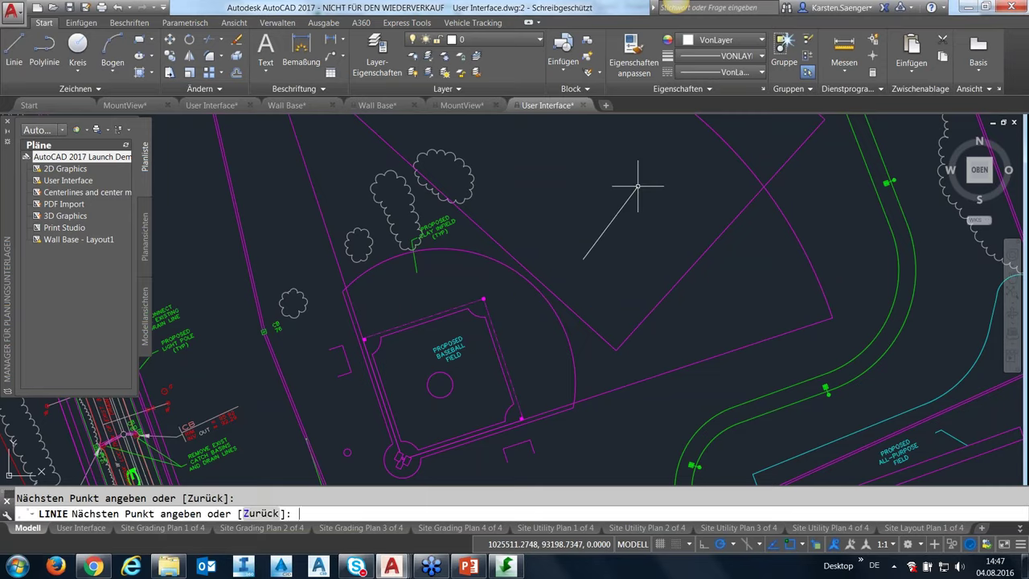
{"action": "key", "text": "Return"}
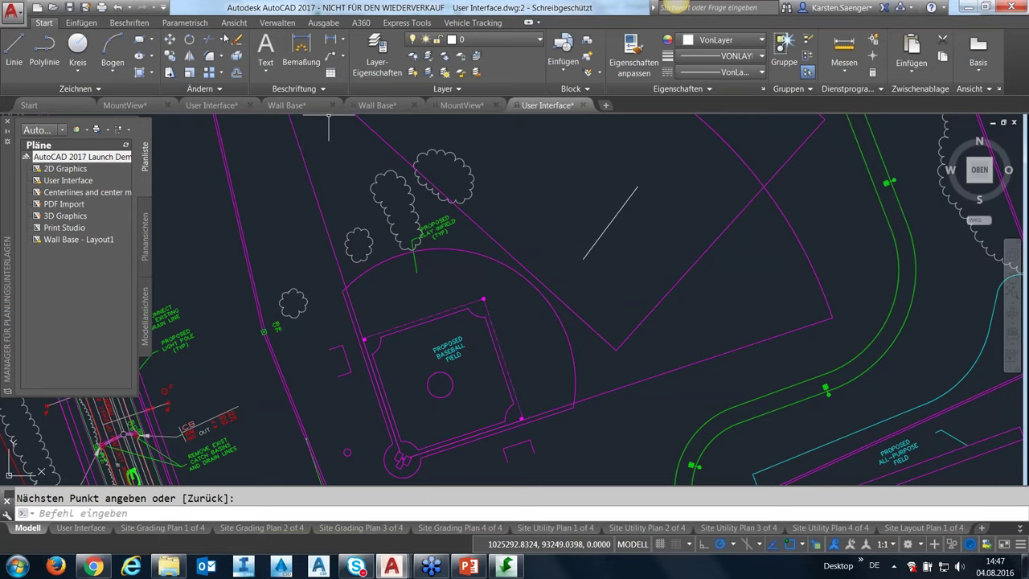
Step: Start a dimension between the line's endpoints, try the Continue option, then cancel the command
{"action": "left_click", "coordinate": [135, 24]}
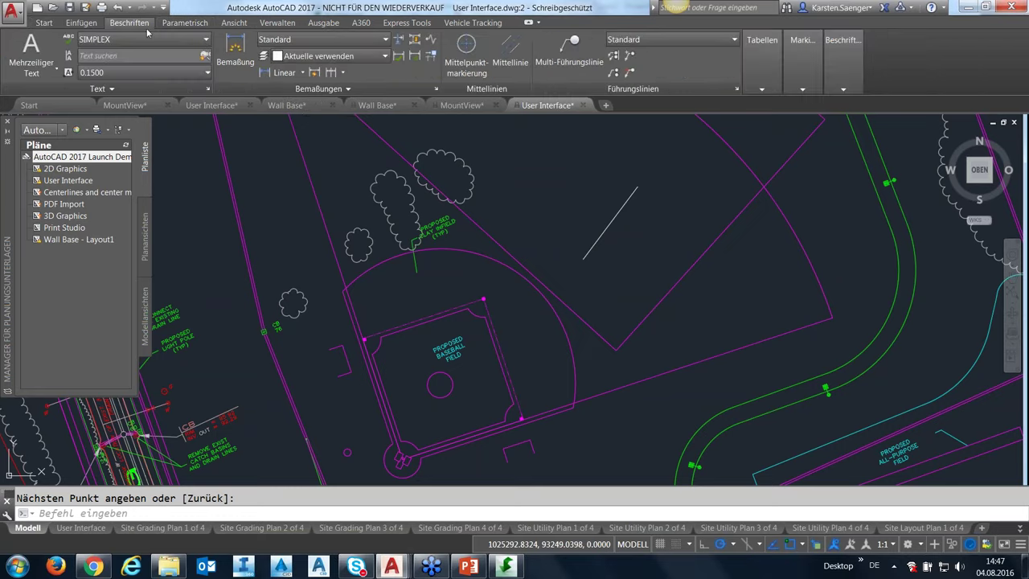
{"action": "left_click", "coordinate": [245, 50]}
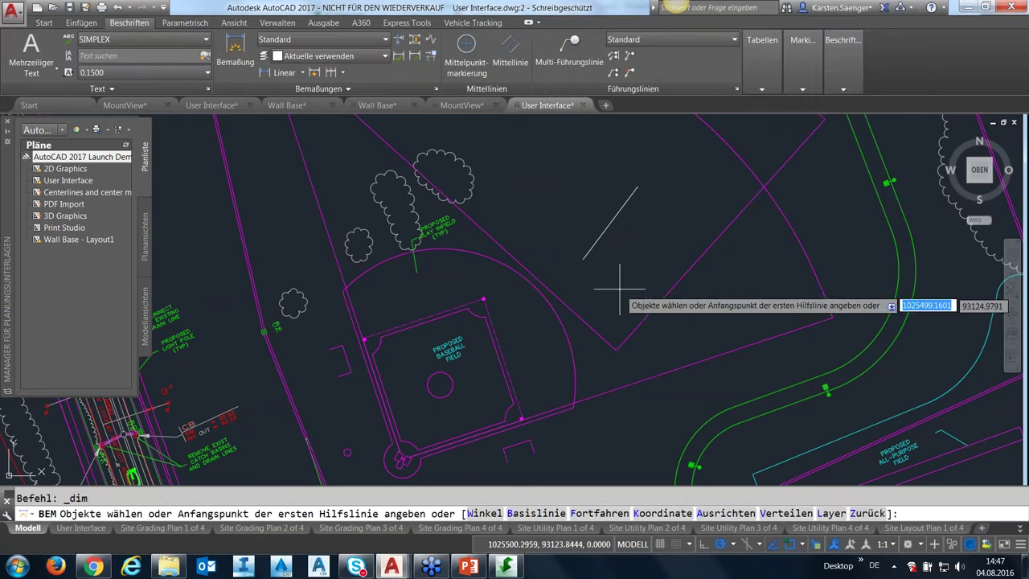
{"action": "left_click", "coordinate": [583, 259]}
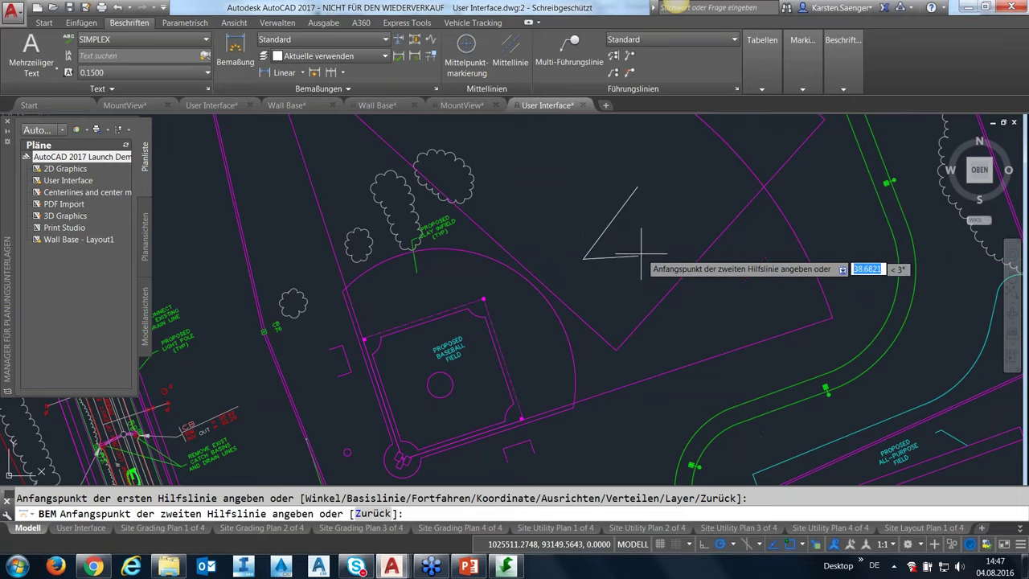
{"action": "left_click", "coordinate": [640, 186]}
{"action": "key", "text": "Escape"}
{"action": "scroll", "coordinate": [629, 248], "scroll_direction": "up", "scroll_amount": 4}
{"action": "type", "text": "f"}
{"action": "key", "text": "Return"}
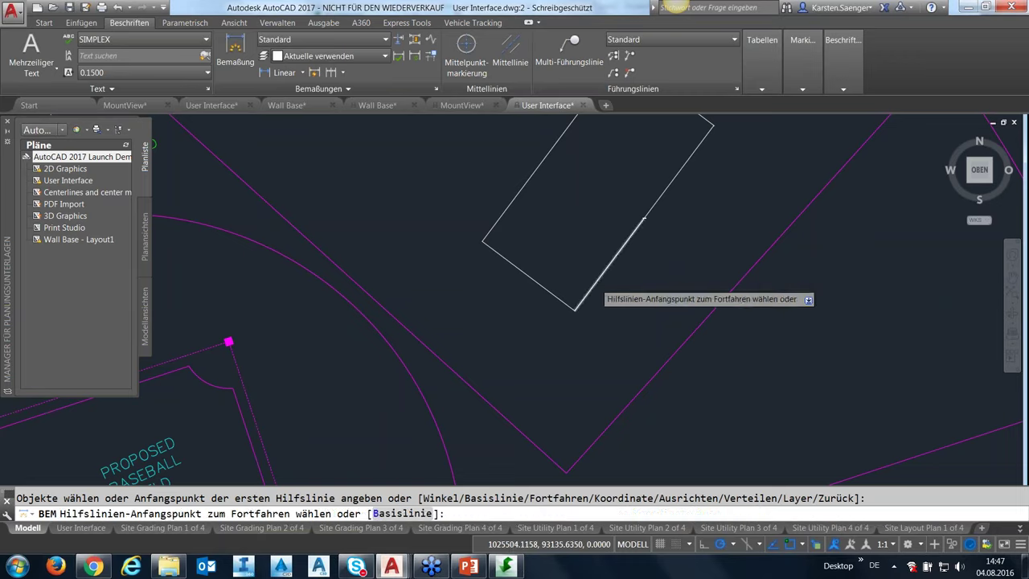
{"action": "key", "text": "Escape"}
{"action": "scroll", "coordinate": [593, 284], "scroll_direction": "down", "scroll_amount": 3}
{"action": "key", "text": "Escape"}
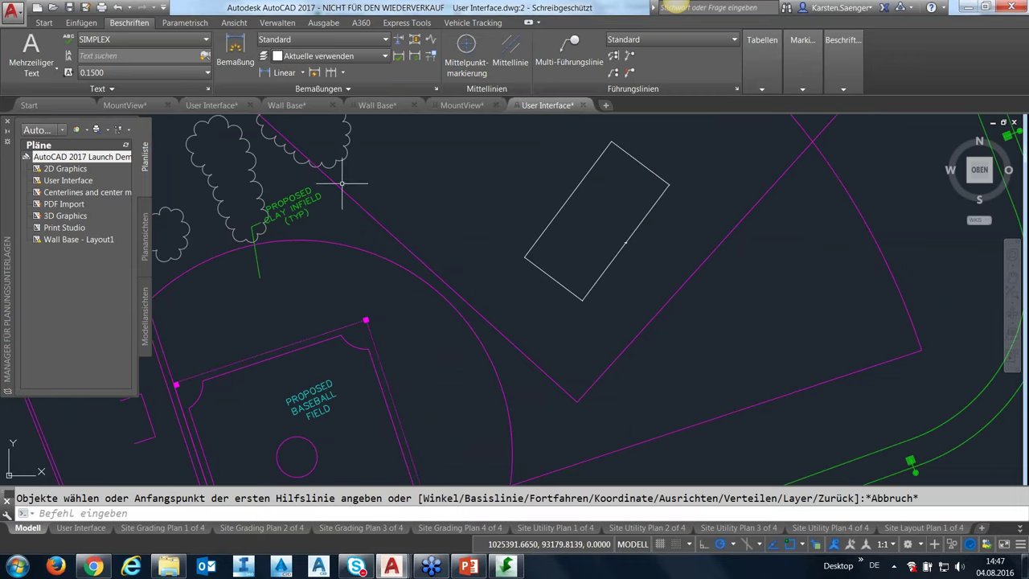
{"action": "left_click", "coordinate": [348, 57]}
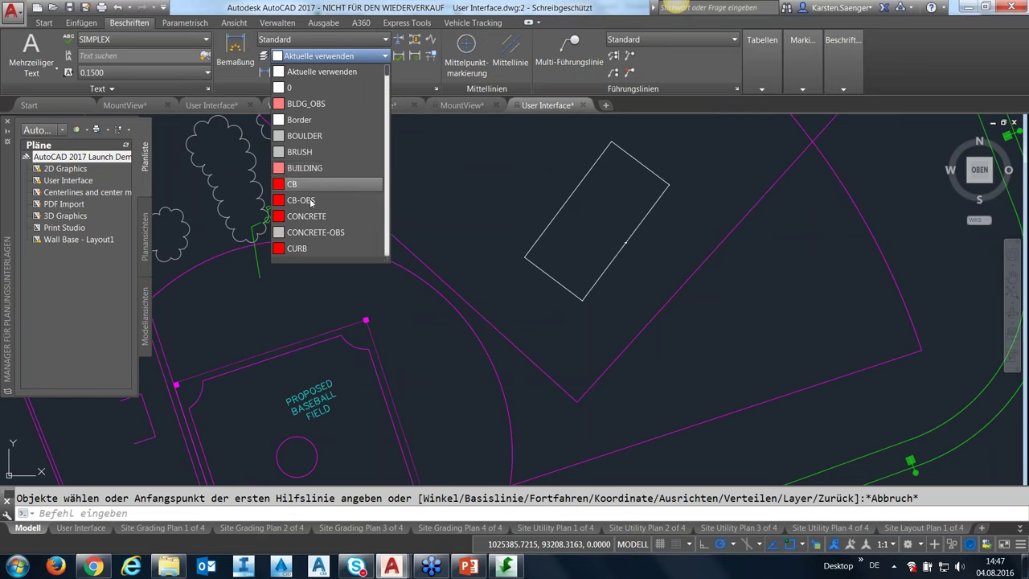
Step: Set the dimension layer to BUILDING and dimension the rectangle's left side
{"action": "left_click", "coordinate": [306, 168]}
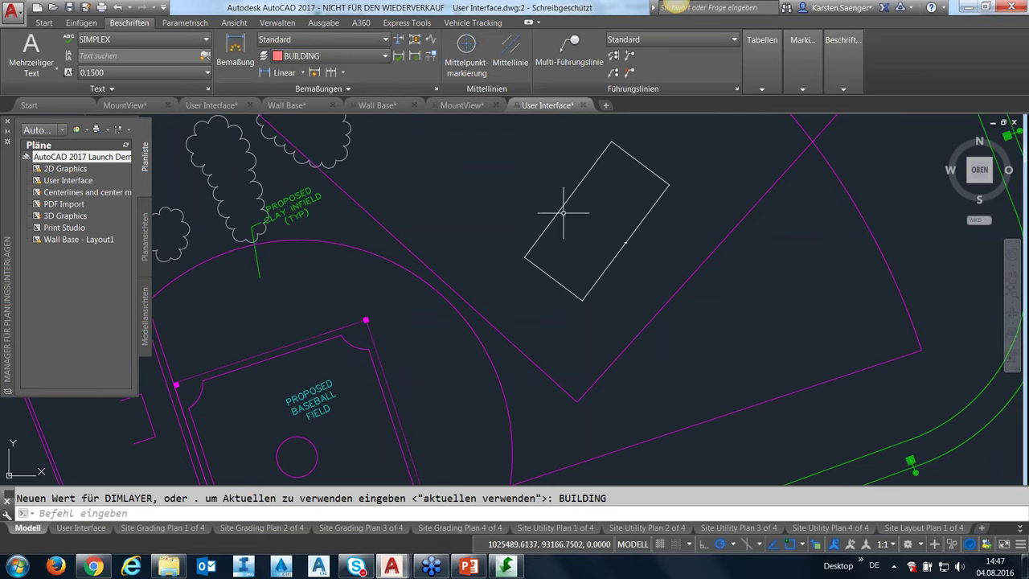
{"action": "left_click", "coordinate": [234, 50]}
{"action": "type", "text": "f"}
{"action": "key", "text": "Return"}
{"action": "left_click", "coordinate": [525, 258]}
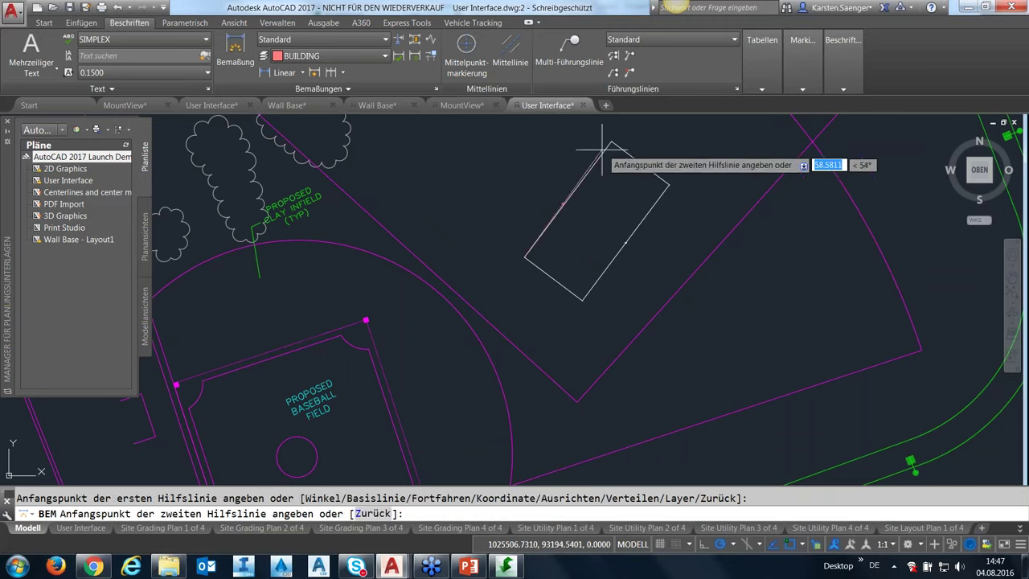
{"action": "left_click", "coordinate": [612, 141]}
{"action": "left_click", "coordinate": [499, 223]}
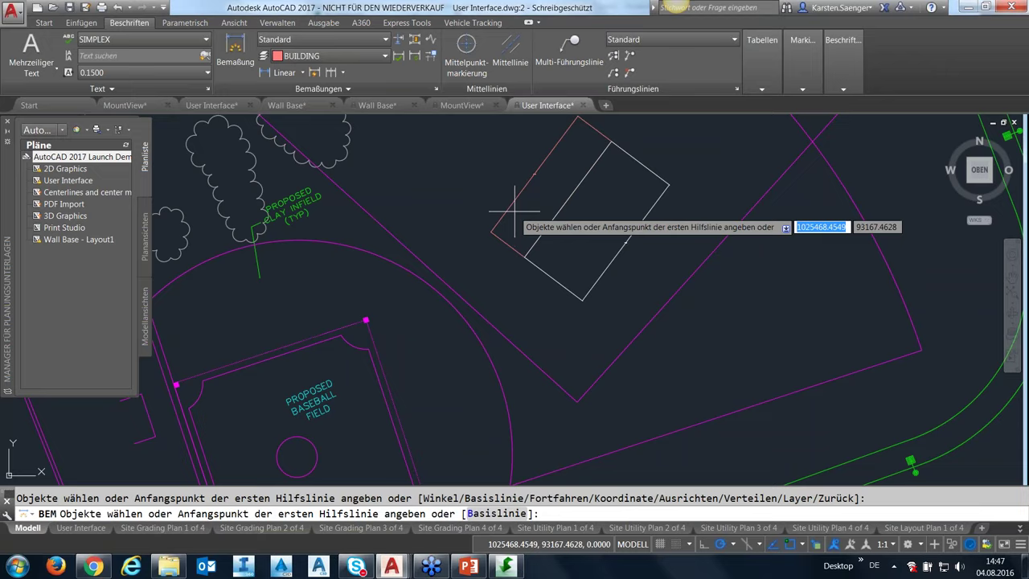
{"action": "key", "text": "Escape"}
Step: Check the new dimension's layer in the Properties palette, then close the palette
{"action": "left_click", "coordinate": [520, 193]}
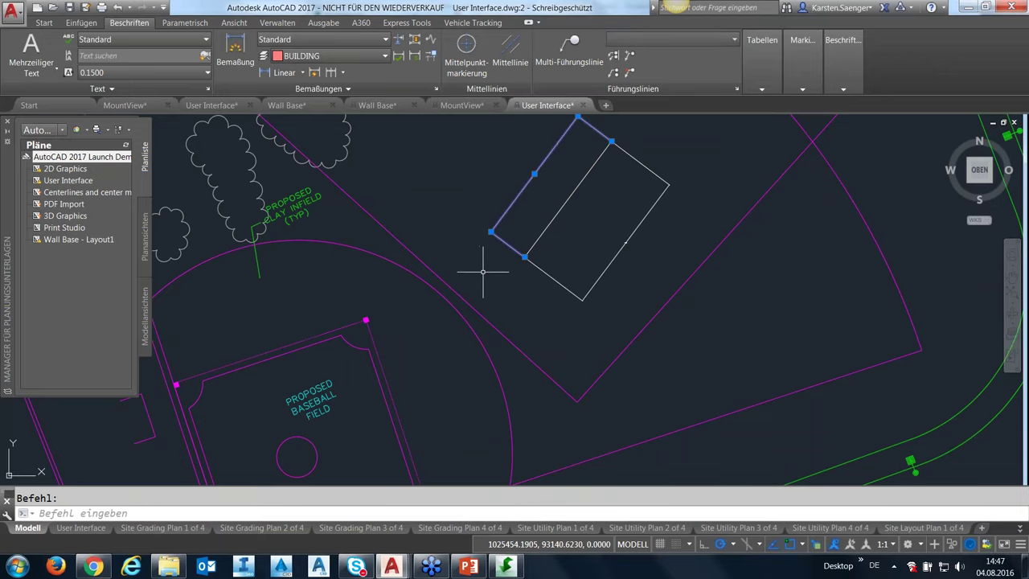
{"action": "key", "text": "ctrl+1"}
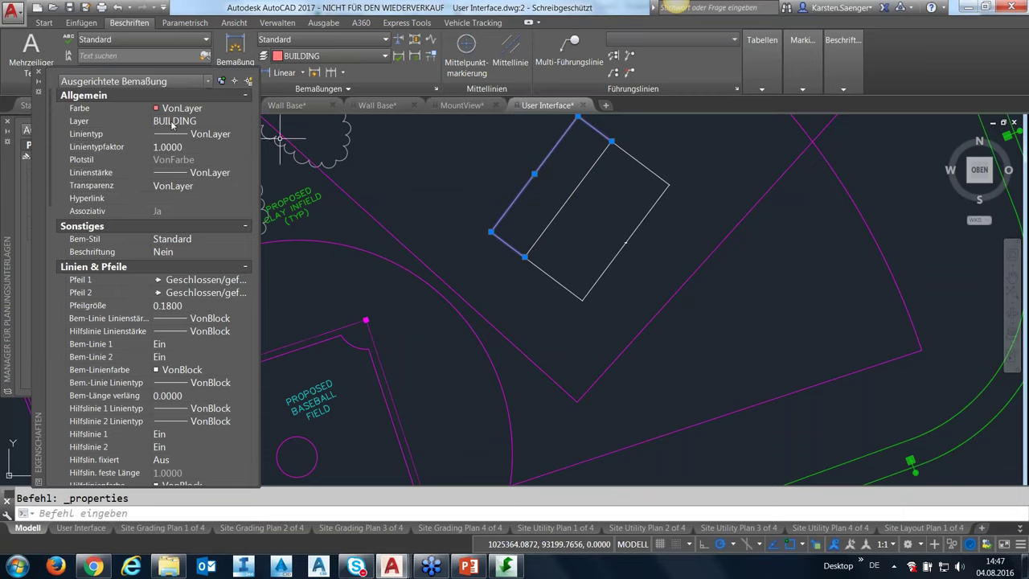
{"action": "left_click", "coordinate": [173, 120]}
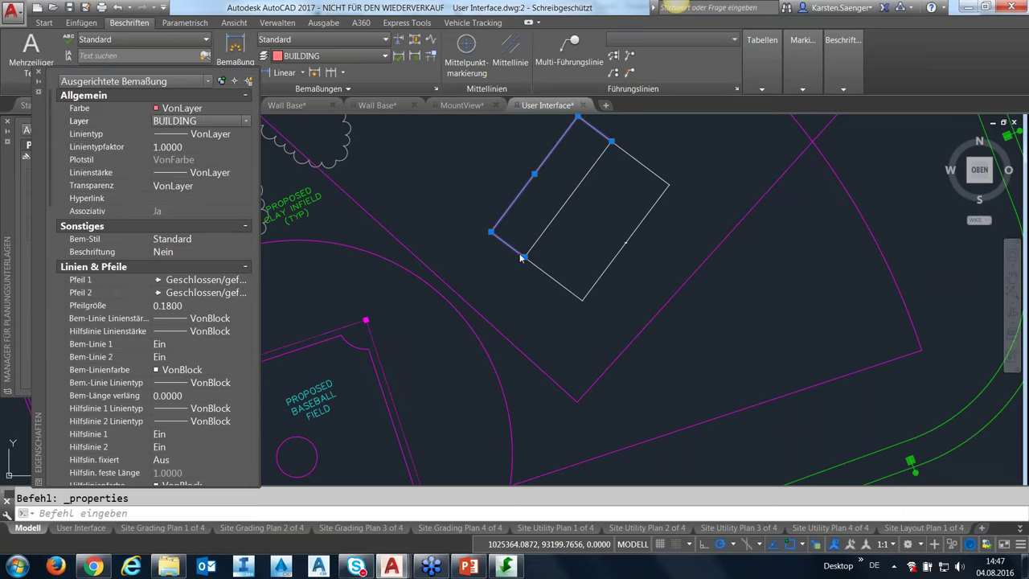
{"action": "key", "text": "Escape"}
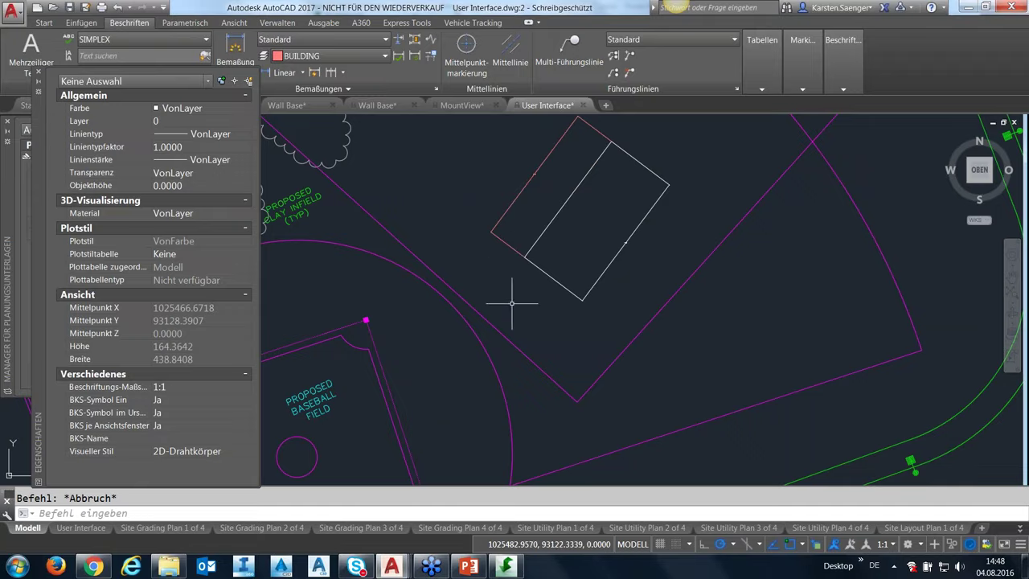
{"action": "key", "text": "ctrl+1"}
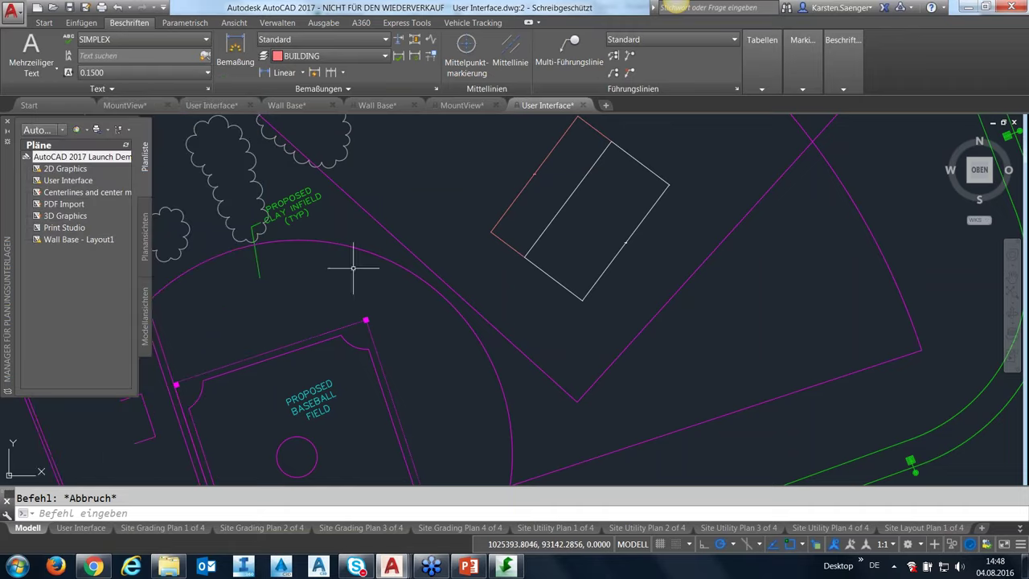
{"action": "scroll", "coordinate": [372, 270], "scroll_direction": "down", "scroll_amount": 2}
{"action": "scroll", "coordinate": [466, 295], "scroll_direction": "down", "scroll_amount": 2}
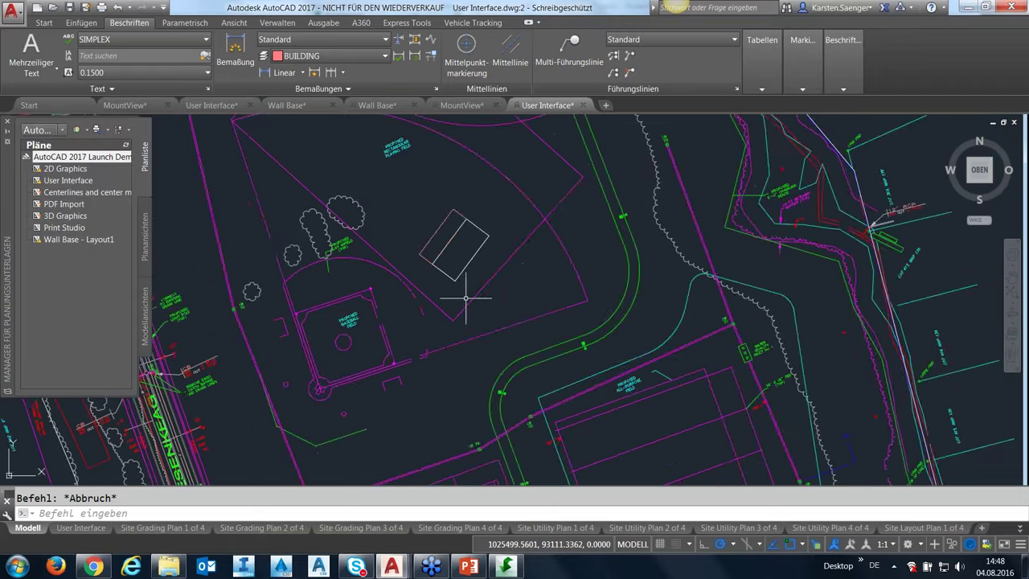
{"action": "middle_click_drag", "start_coordinate": [477, 298], "coordinate": [729, 286]}
Step: Zoom in on the trees east of SANBORN DRIVE and select the starburst tree block
{"action": "scroll", "coordinate": [729, 286], "scroll_direction": "down", "scroll_amount": 2}
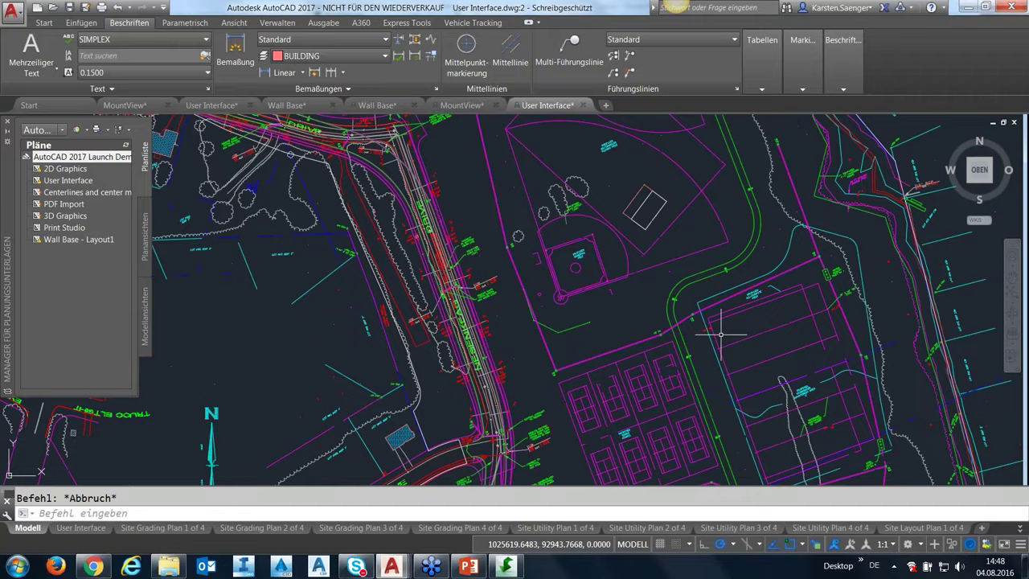
{"action": "scroll", "coordinate": [725, 326], "scroll_direction": "down", "scroll_amount": 2}
{"action": "middle_click_drag", "start_coordinate": [762, 351], "coordinate": [498, 270]}
{"action": "scroll", "coordinate": [631, 278], "scroll_direction": "up", "scroll_amount": 2}
{"action": "scroll", "coordinate": [631, 277], "scroll_direction": "up", "scroll_amount": 5}
{"action": "scroll", "coordinate": [631, 277], "scroll_direction": "down", "scroll_amount": 1}
{"action": "scroll", "coordinate": [551, 298], "scroll_direction": "up", "scroll_amount": 1}
{"action": "scroll", "coordinate": [552, 321], "scroll_direction": "up", "scroll_amount": 2}
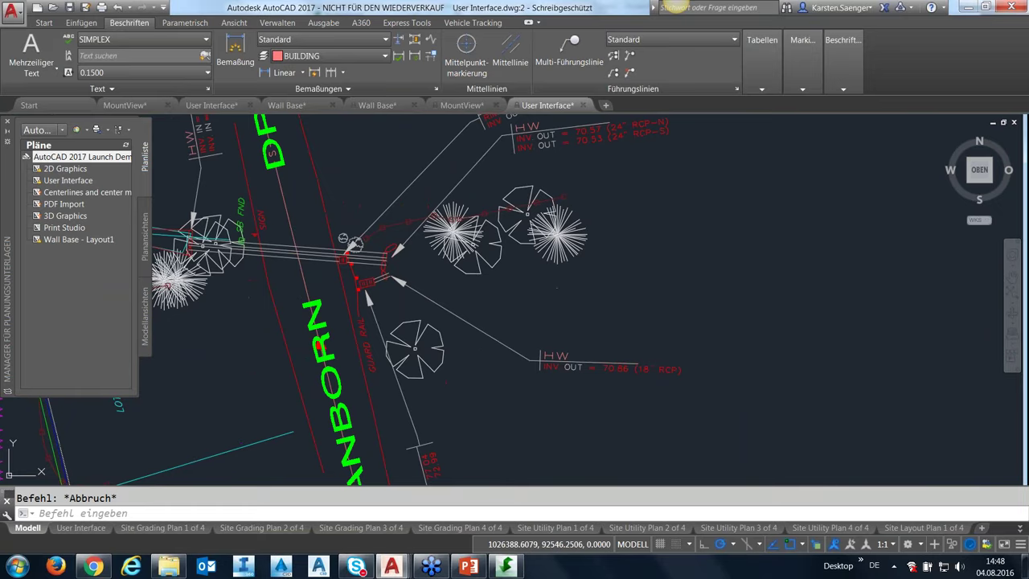
{"action": "middle_click_drag", "start_coordinate": [583, 288], "coordinate": [591, 313]}
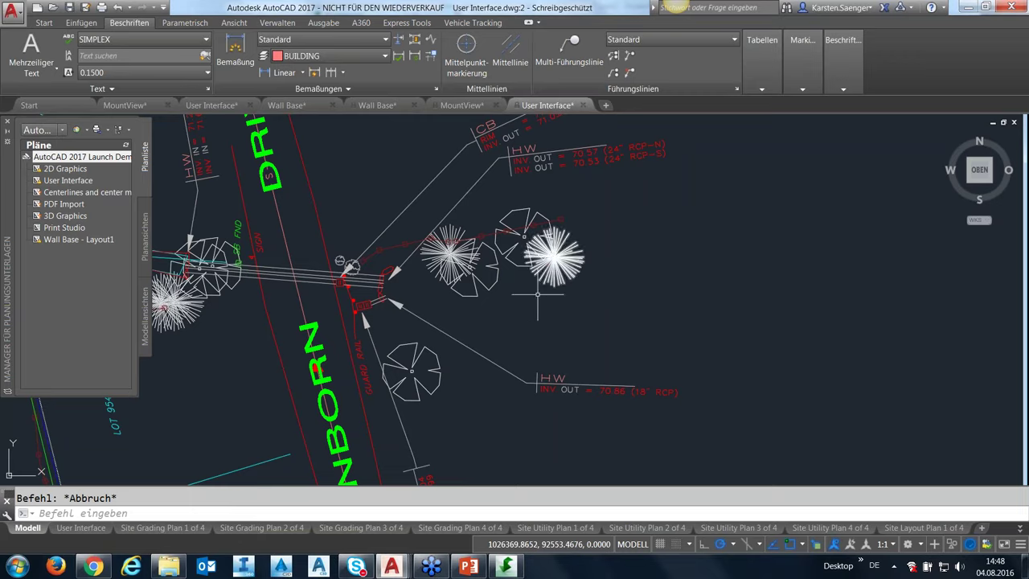
{"action": "scroll", "coordinate": [538, 294], "scroll_direction": "down", "scroll_amount": 5}
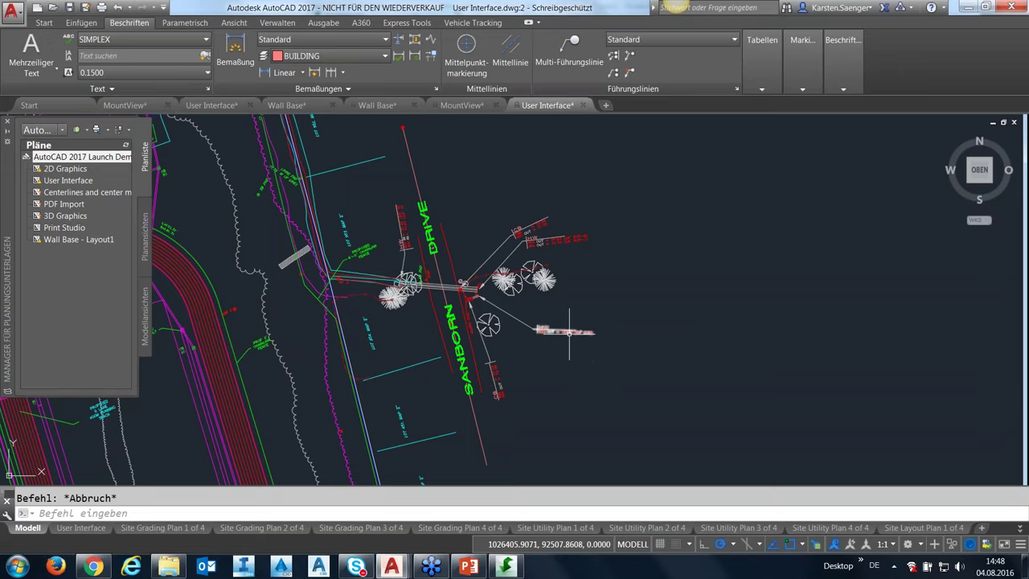
{"action": "mouse_move", "coordinate": [569, 332]}
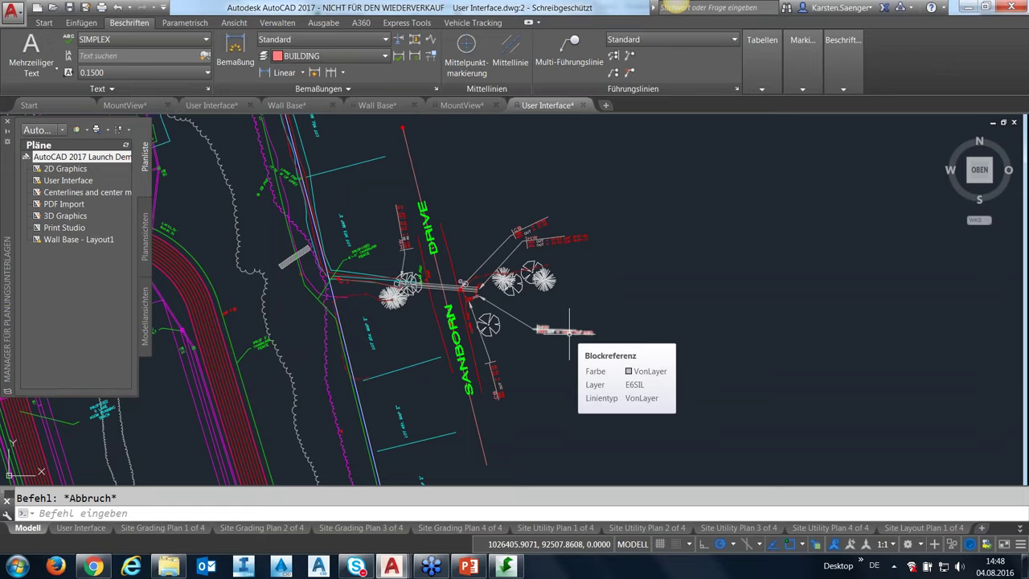
{"action": "left_click", "coordinate": [544, 279]}
{"action": "scroll", "coordinate": [550, 285], "scroll_direction": "up", "scroll_amount": 2}
{"action": "scroll", "coordinate": [551, 286], "scroll_direction": "up", "scroll_amount": 4}
{"action": "middle_click_drag", "start_coordinate": [563, 371], "coordinate": [564, 378]}
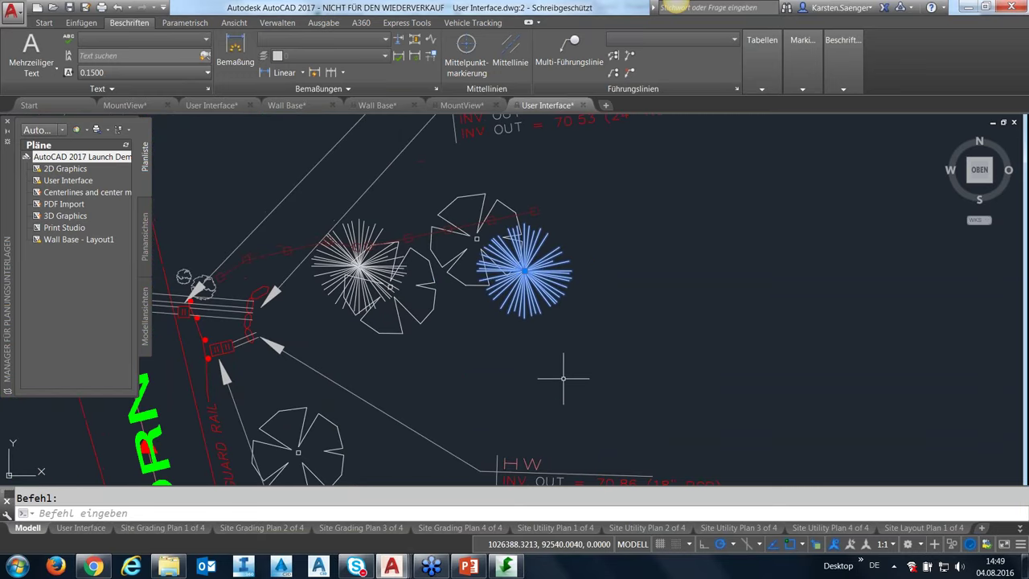
Step: Open the PINE block with BBE and save it under the new name 'te0'
{"action": "type", "text": "ro"}
{"action": "key", "text": "Escape"}
{"action": "type", "text": "BBE"}
{"action": "key", "text": "Return"}
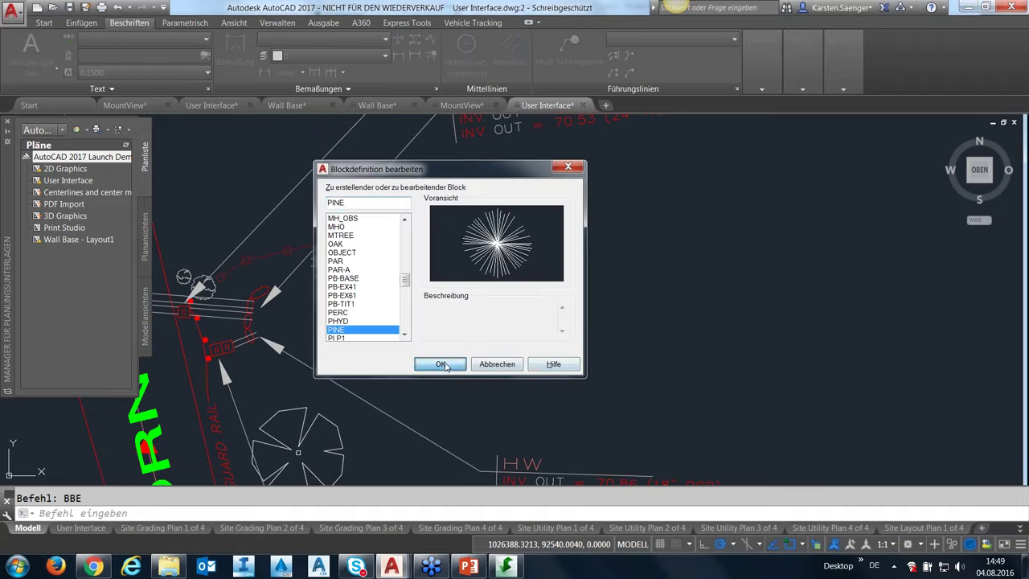
{"action": "left_click", "coordinate": [430, 364]}
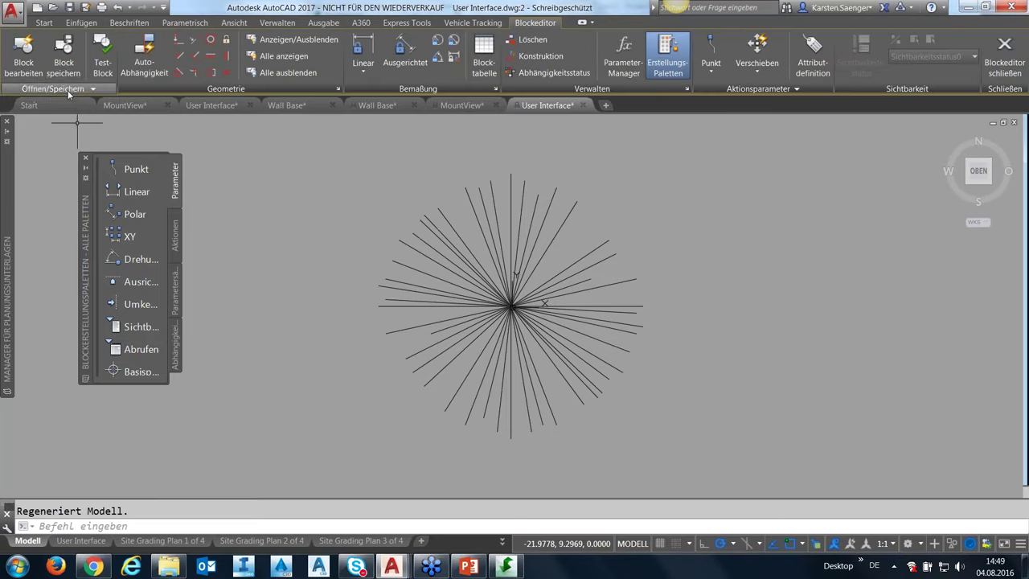
{"action": "left_click", "coordinate": [68, 90]}
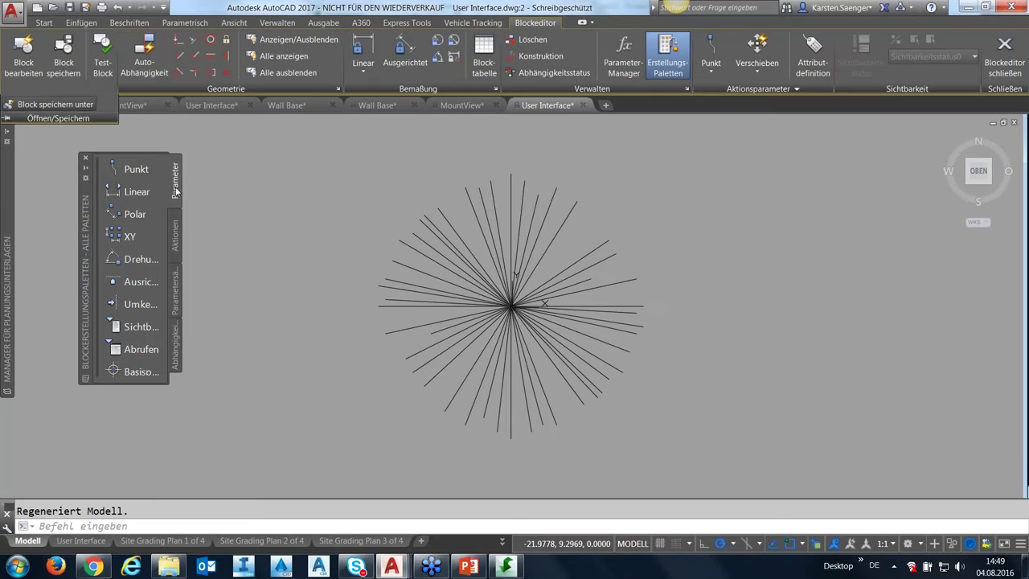
{"action": "left_click", "coordinate": [55, 105]}
{"action": "type", "text": "testtt"}
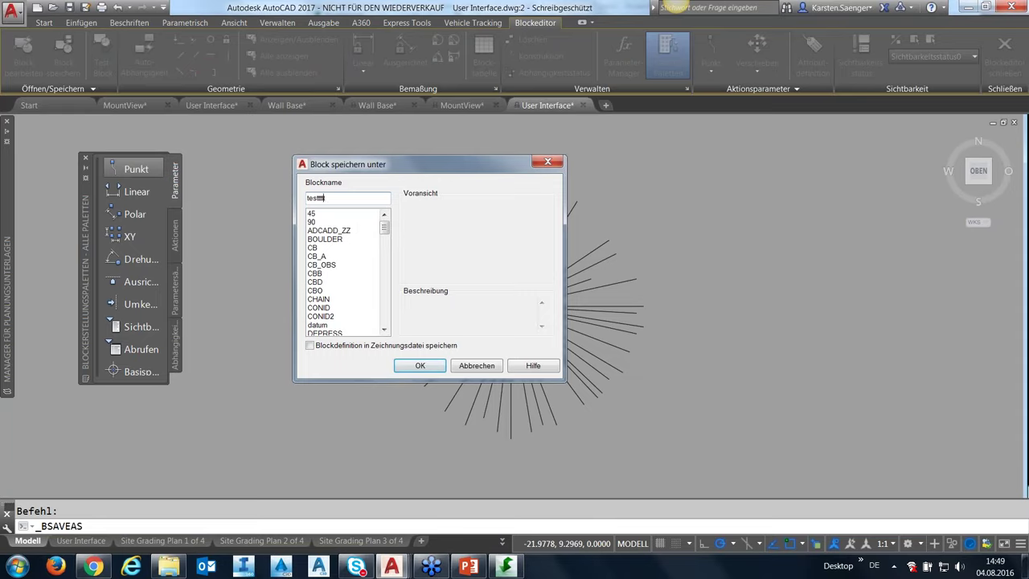
{"action": "type", "text": "0"}
{"action": "left_click", "coordinate": [426, 367]}
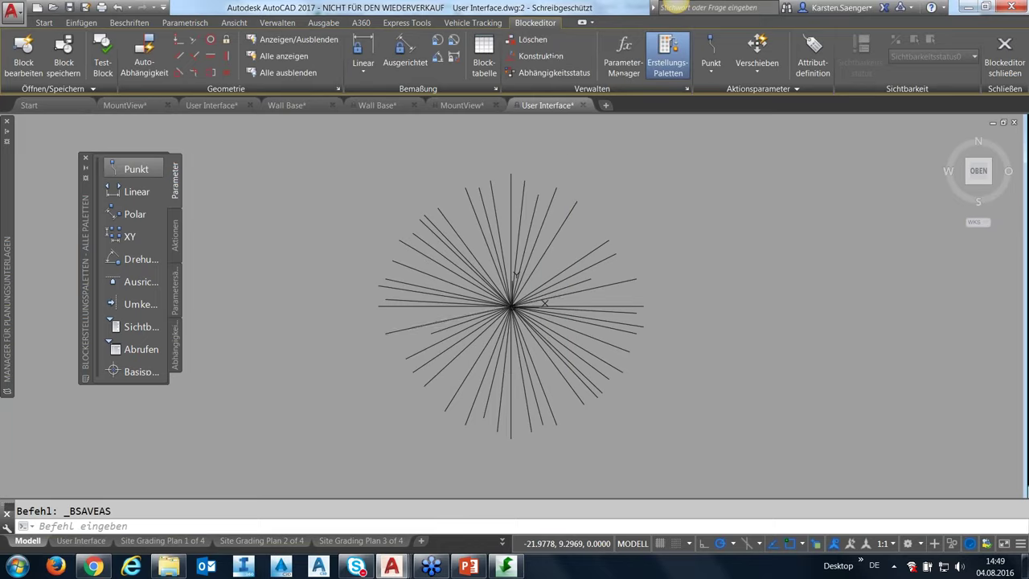
Step: Erase the tree's vertical fan lines with a crossing window and close the editor, keeping changes
{"action": "left_click", "coordinate": [587, 217]}
{"action": "left_click", "coordinate": [473, 203]}
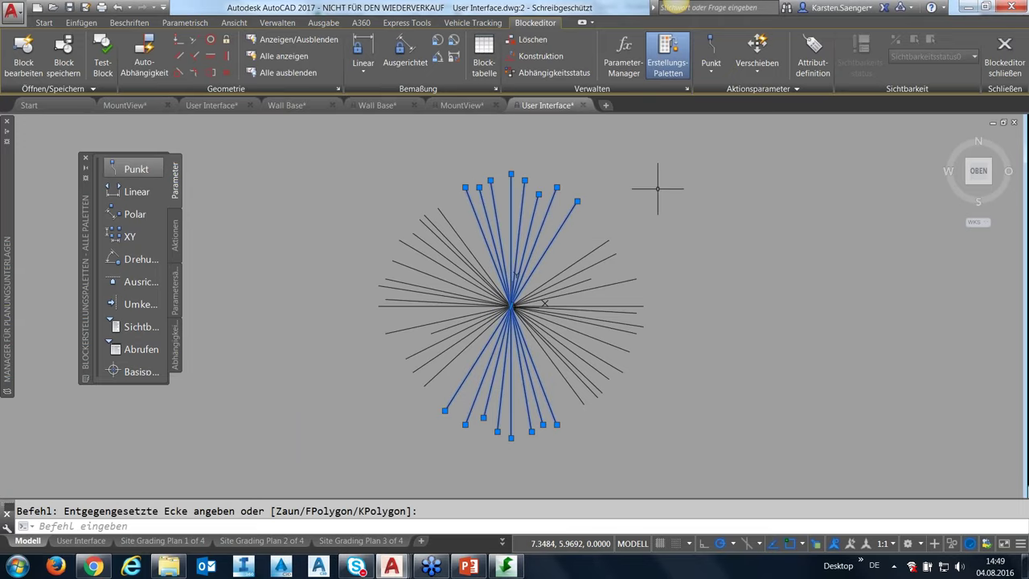
{"action": "key", "text": "Delete"}
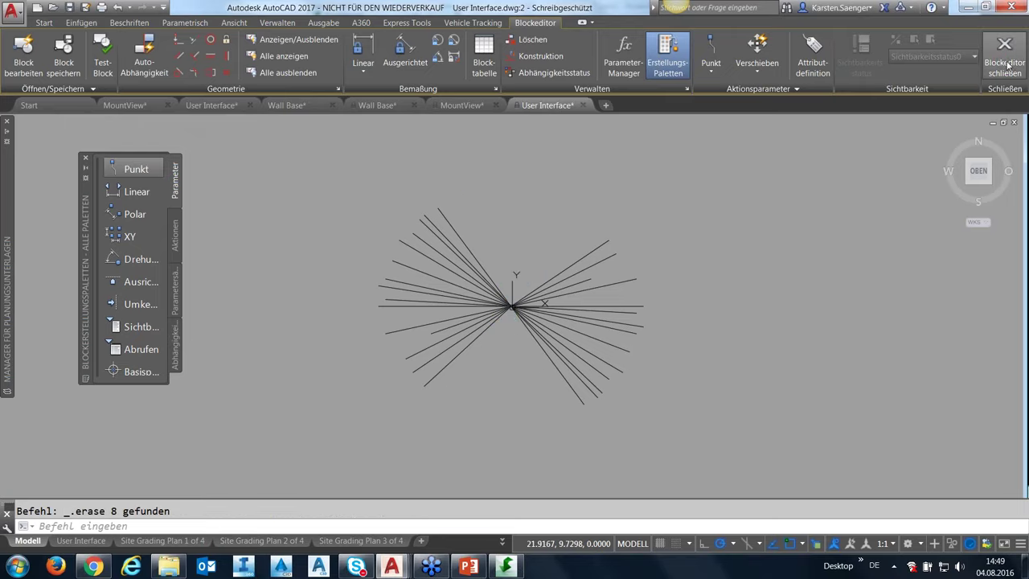
{"action": "left_click", "coordinate": [1006, 62]}
{"action": "left_click", "coordinate": [494, 268]}
{"action": "type", "text": "_einfu"}
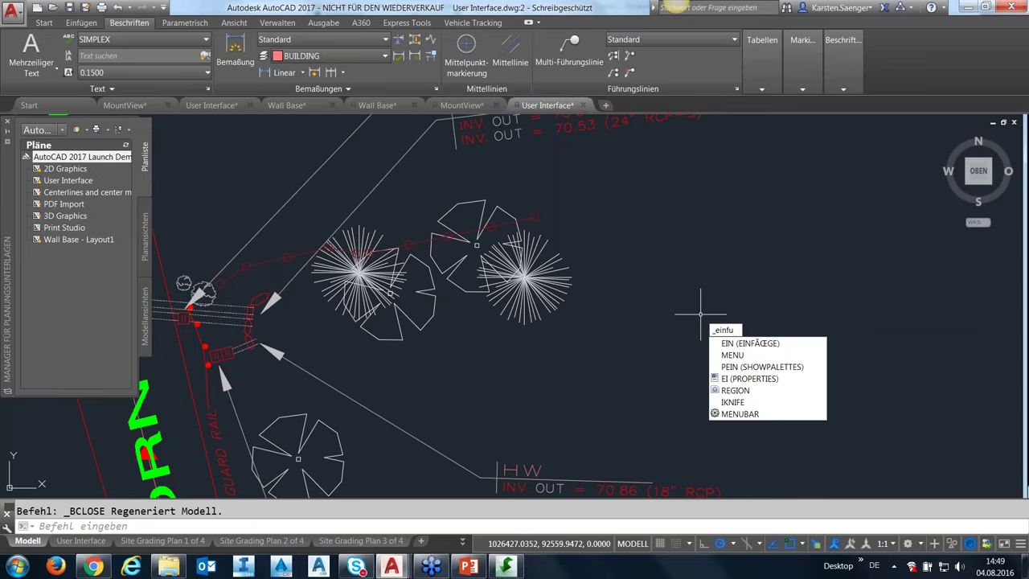
Step: Run INSERT, confirm the tree block in the Insert dialog, then cancel placement
{"action": "key", "text": "BackSpace"}
{"action": "type", "text": "ü"}
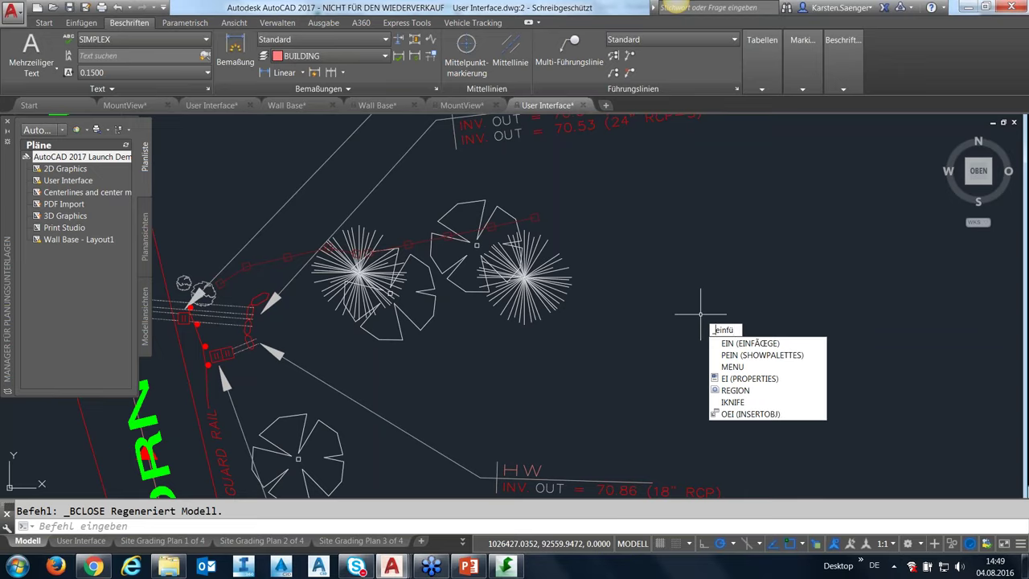
{"action": "key", "text": "Return"}
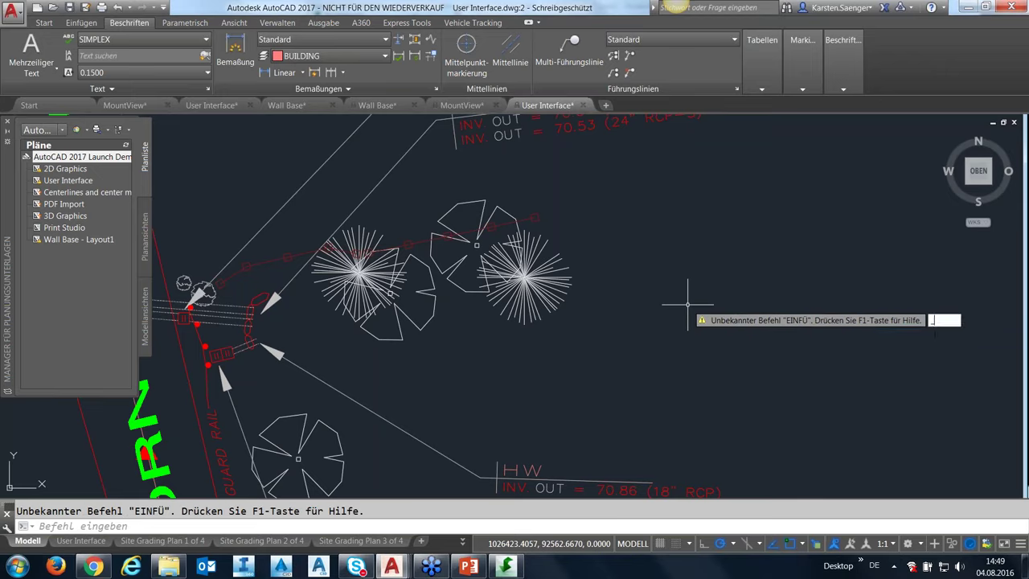
{"action": "key", "text": "Up"}
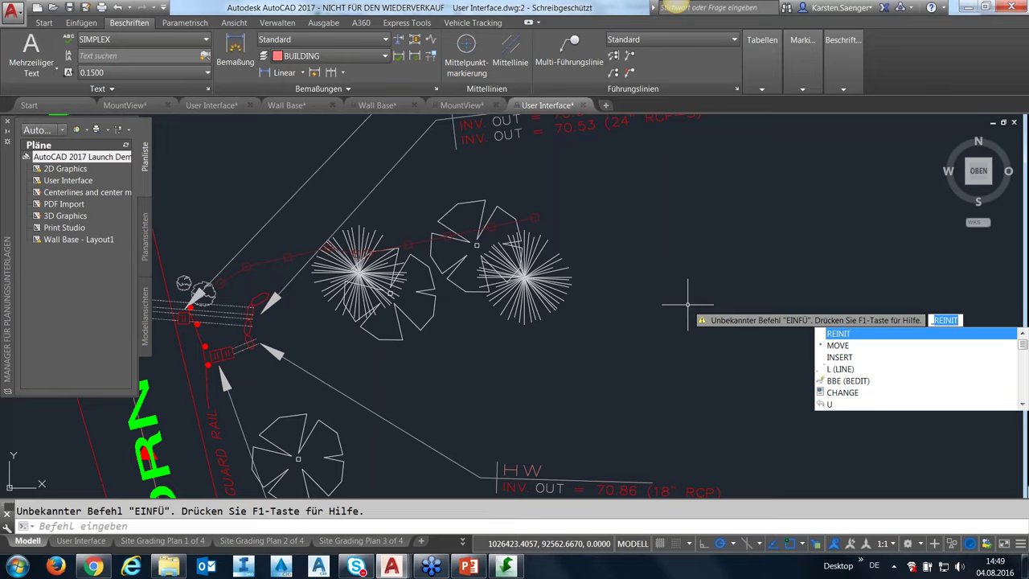
{"action": "key", "text": "Up"}
{"action": "key", "text": "Up"}
{"action": "key", "text": "Return"}
{"action": "left_click", "coordinate": [404, 366]}
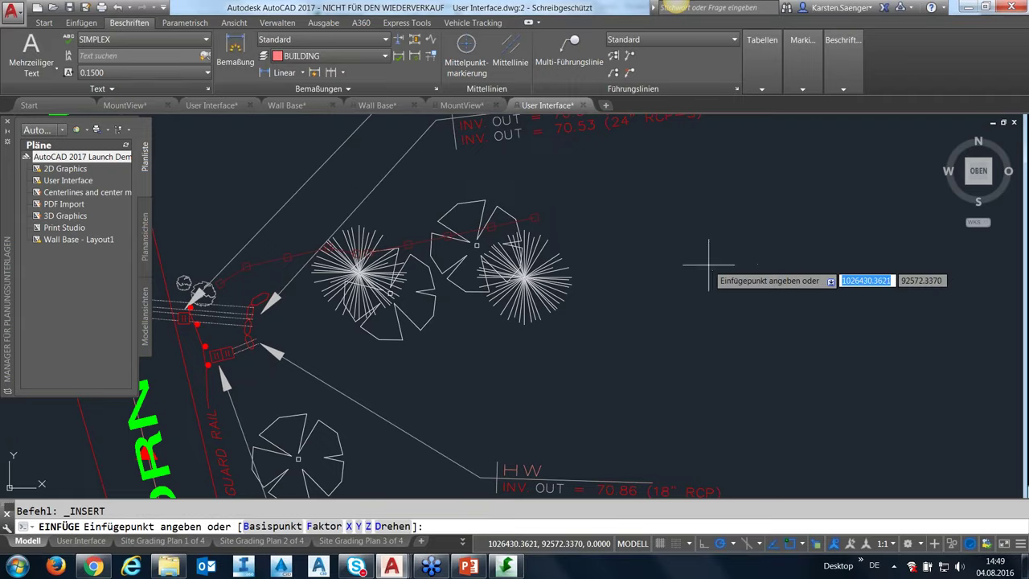
{"action": "left_click", "coordinate": [711, 271]}
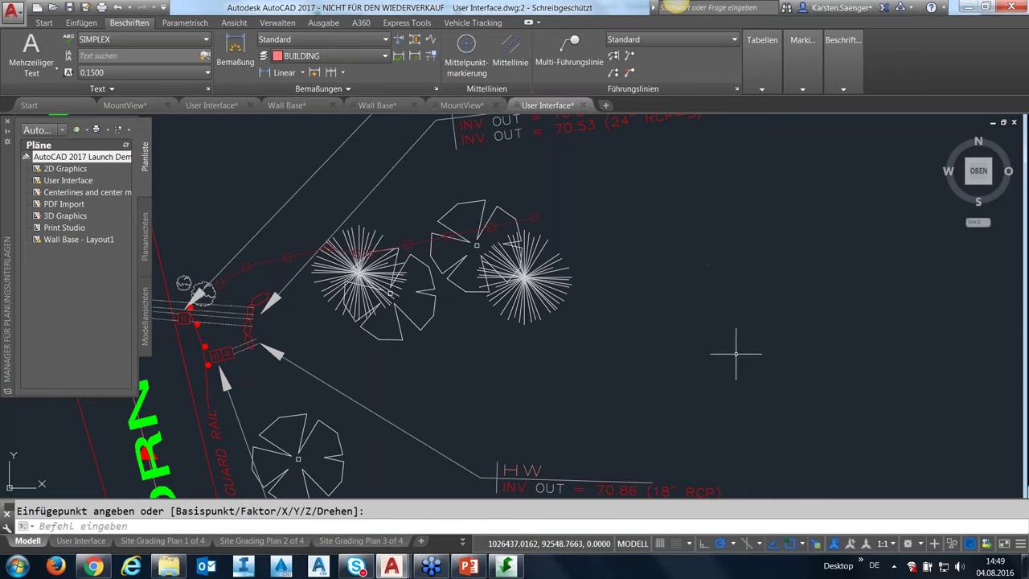
{"action": "key", "text": "Return"}
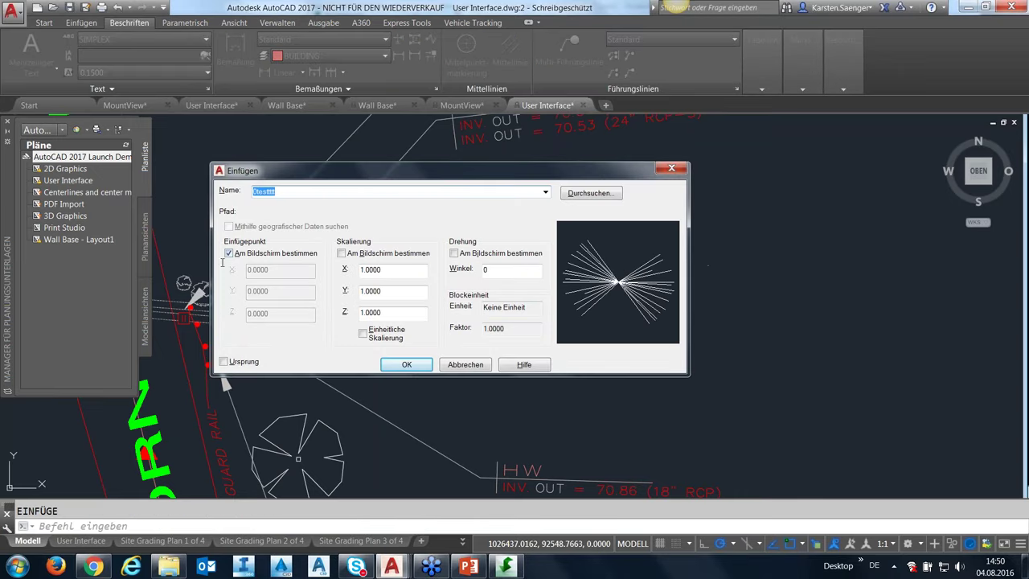
{"action": "left_click", "coordinate": [401, 365]}
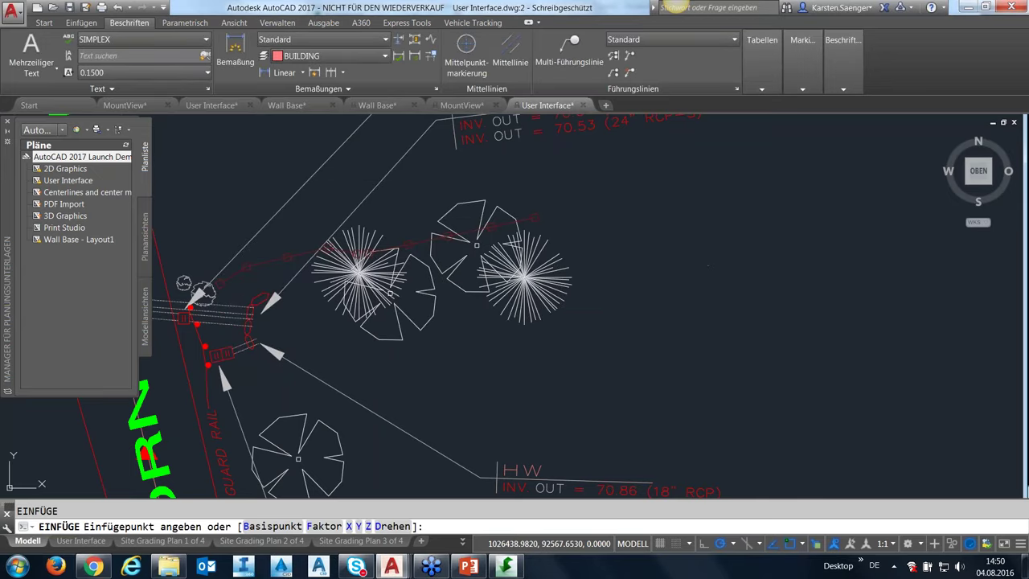
{"action": "key", "text": "Escape"}
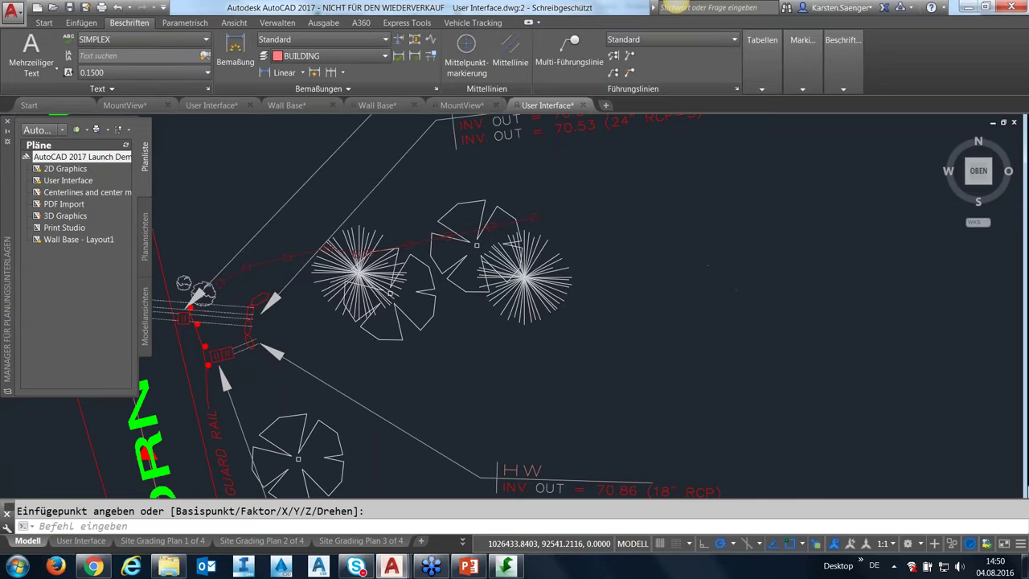
Step: Zoom to show the entire site plan and pan it to the right
{"action": "scroll", "coordinate": [724, 380], "scroll_direction": "down", "scroll_amount": 3}
{"action": "scroll", "coordinate": [727, 375], "scroll_direction": "down", "scroll_amount": 2}
{"action": "scroll", "coordinate": [735, 369], "scroll_direction": "down", "scroll_amount": 1}
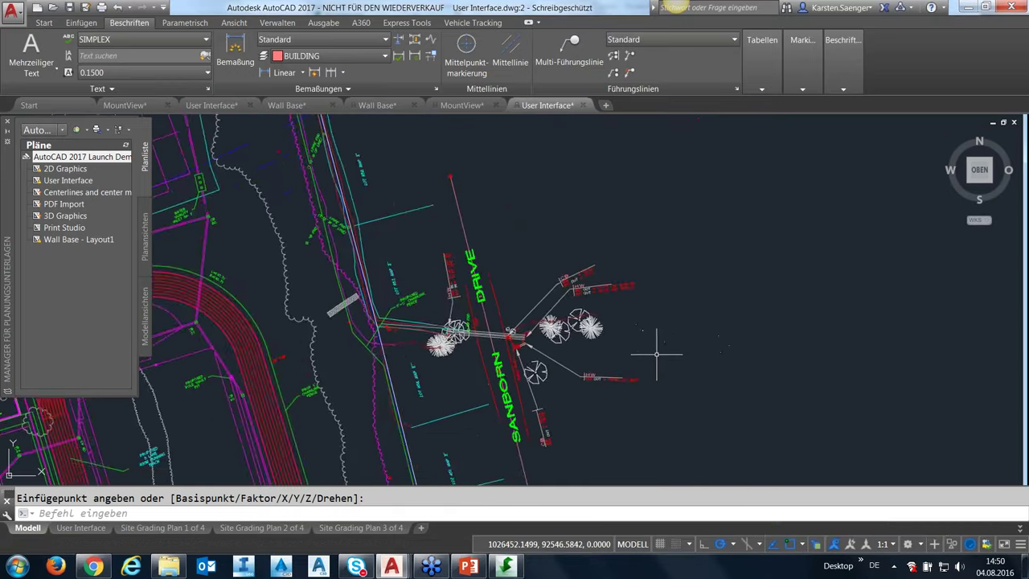
{"action": "middle_click", "coordinate": [657, 349]}
{"action": "middle_click_drag", "start_coordinate": [422, 374], "coordinate": [513, 371]}
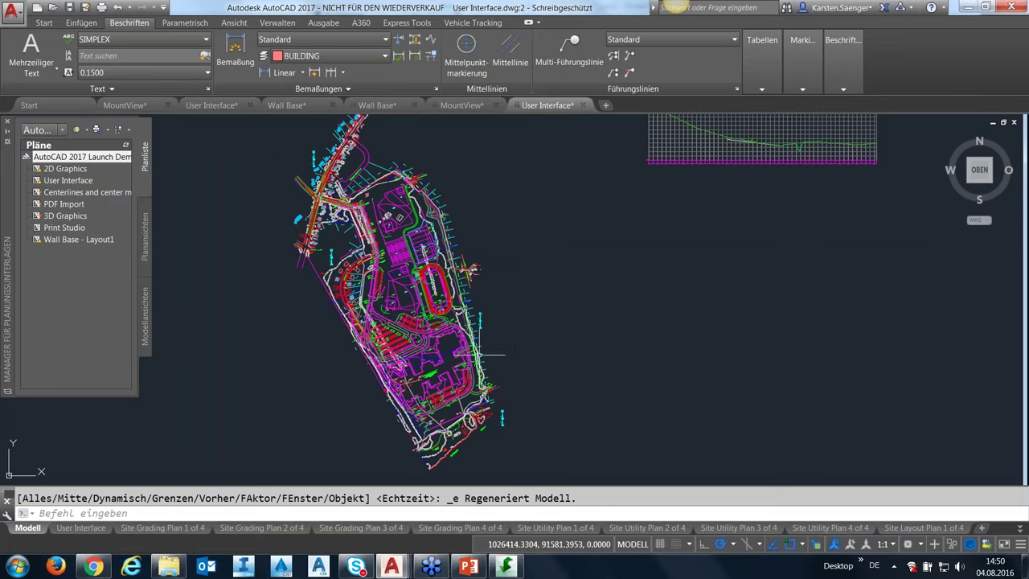
Step: Open Express Tools' Command Aliases editor, reposition it, and edit the 3DD alias
{"action": "scroll", "coordinate": [499, 339], "scroll_direction": "up", "scroll_amount": 3}
{"action": "scroll", "coordinate": [494, 340], "scroll_direction": "up", "scroll_amount": 2}
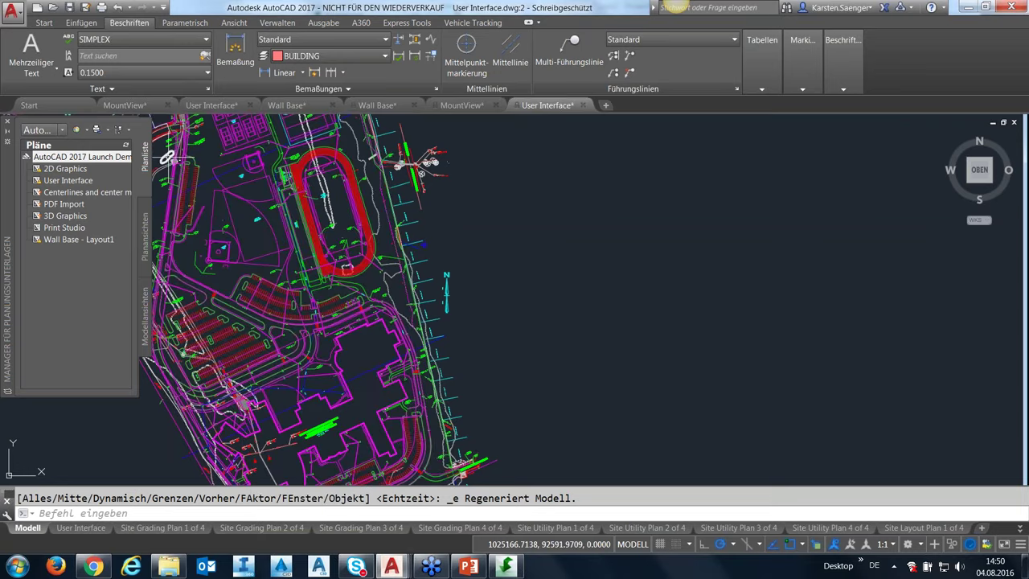
{"action": "left_click", "coordinate": [406, 23]}
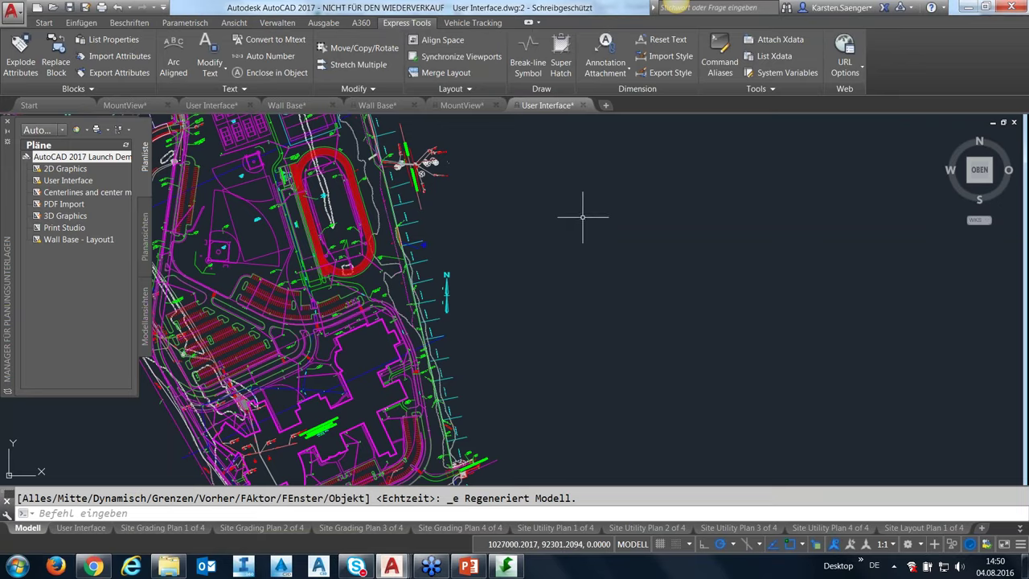
{"action": "left_click", "coordinate": [723, 65]}
{"action": "left_click", "coordinate": [711, 73]}
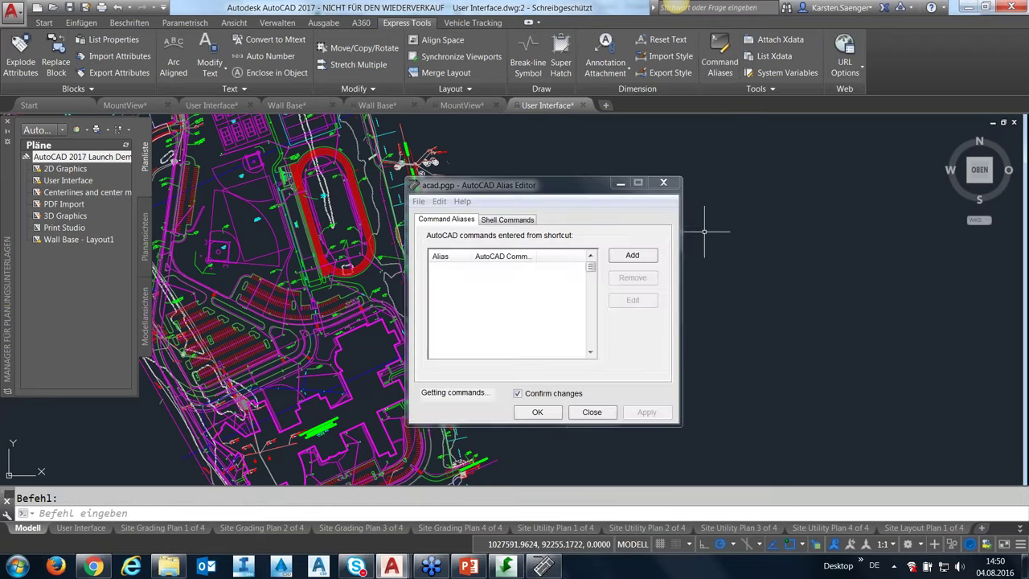
{"action": "left_click_drag", "start_coordinate": [568, 186], "coordinate": [566, 140]}
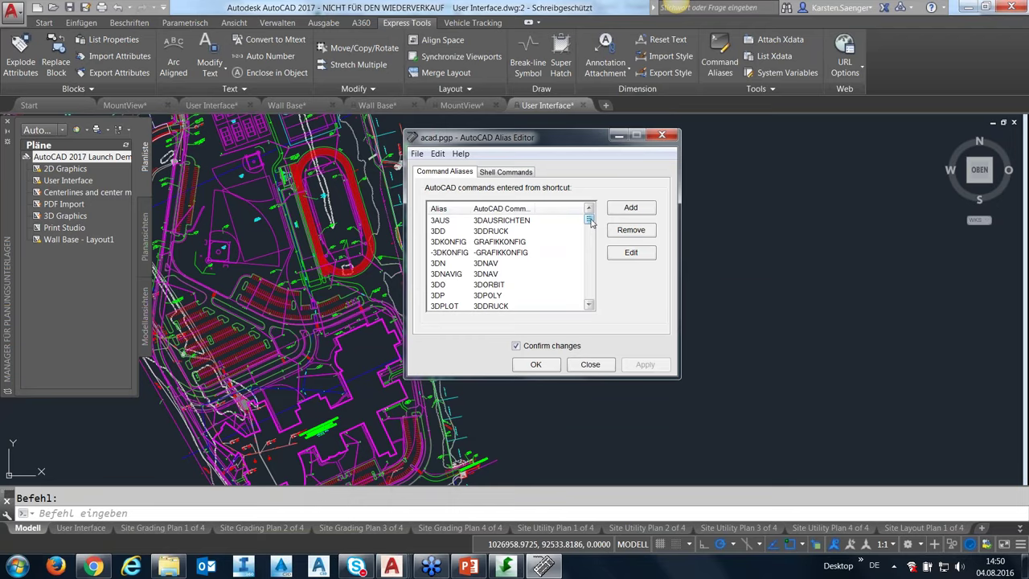
{"action": "left_click_drag", "start_coordinate": [574, 141], "coordinate": [544, 155]}
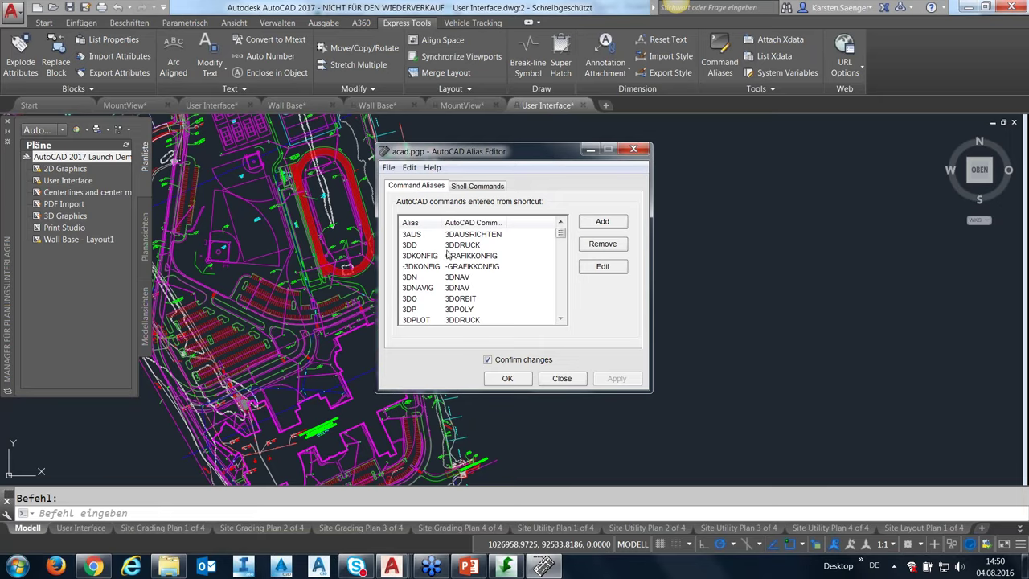
{"action": "left_click", "coordinate": [410, 246]}
{"action": "left_click", "coordinate": [602, 269]}
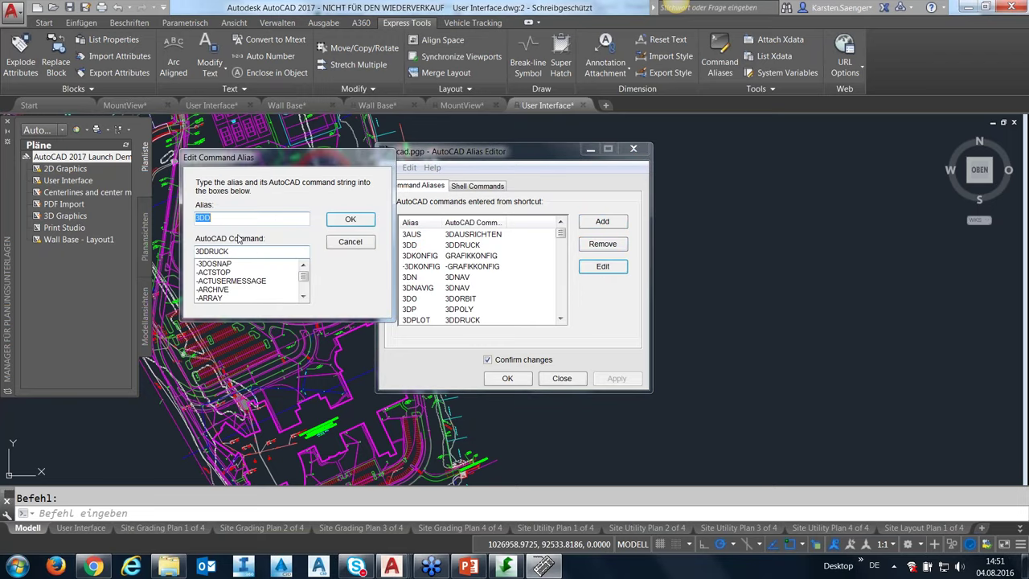
Step: Rename the 3DD alias to DRU for 3DDRUCK and save acad.pgp, approving the overwrite
{"action": "type", "text": "3DDR"}
{"action": "type", "text": "U"}
{"action": "left_click", "coordinate": [351, 220]}
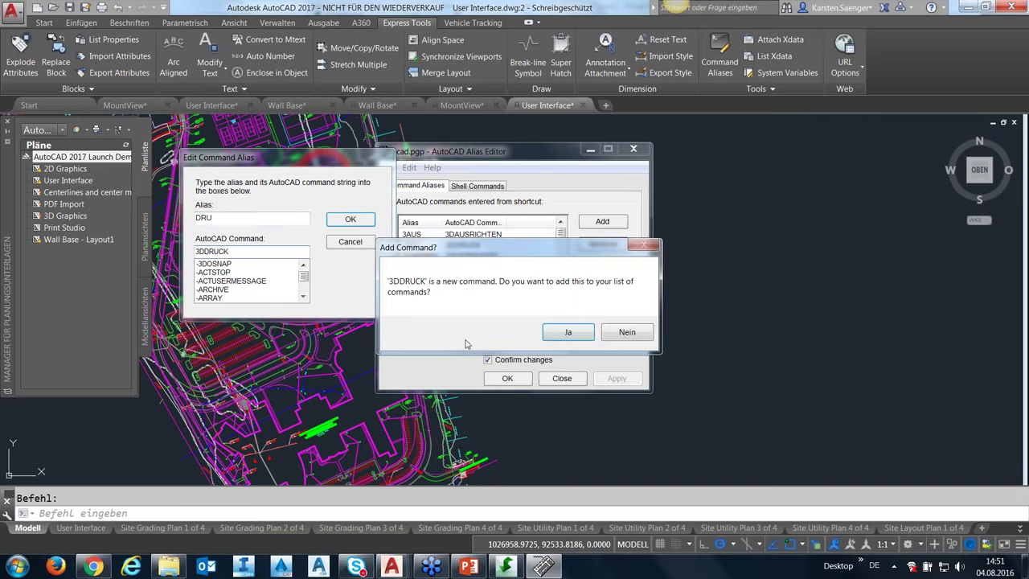
{"action": "left_click", "coordinate": [567, 336]}
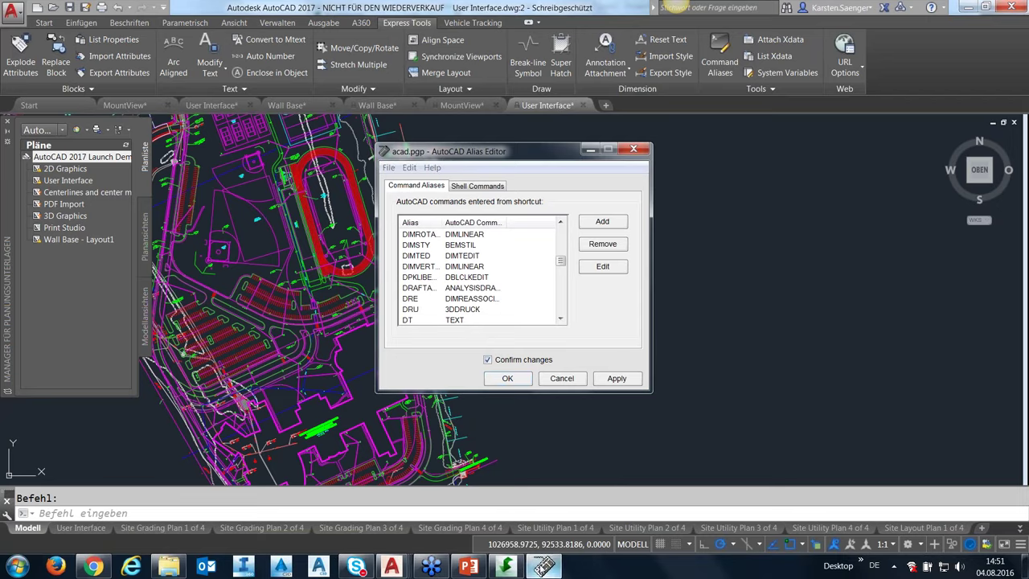
{"action": "left_click", "coordinate": [508, 379]}
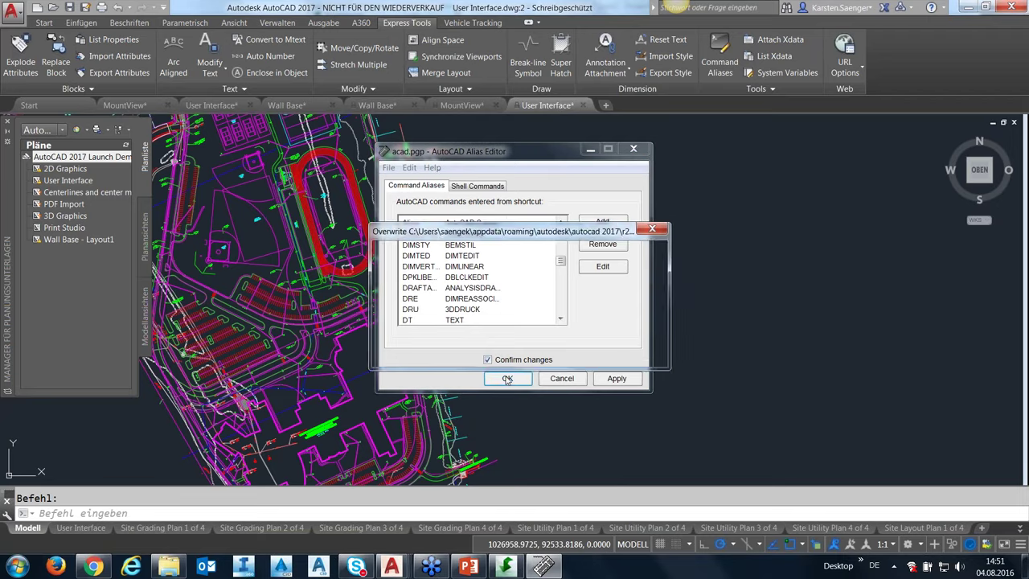
{"action": "left_click", "coordinate": [515, 350]}
{"action": "left_click", "coordinate": [635, 332]}
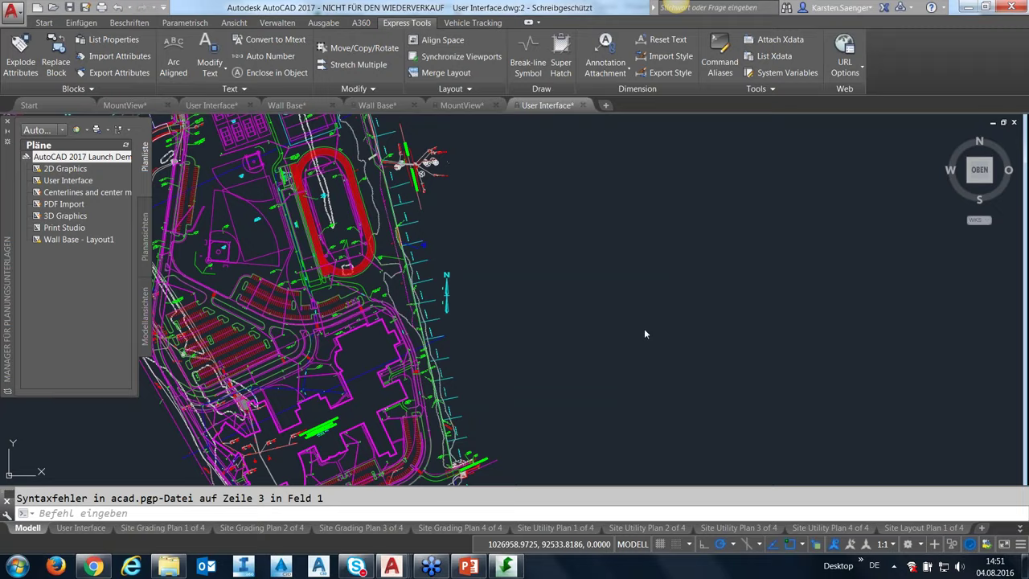
Step: Test the new DRU alias on the command line, then cancel the 3D print dialog
{"action": "left_click", "coordinate": [322, 514]}
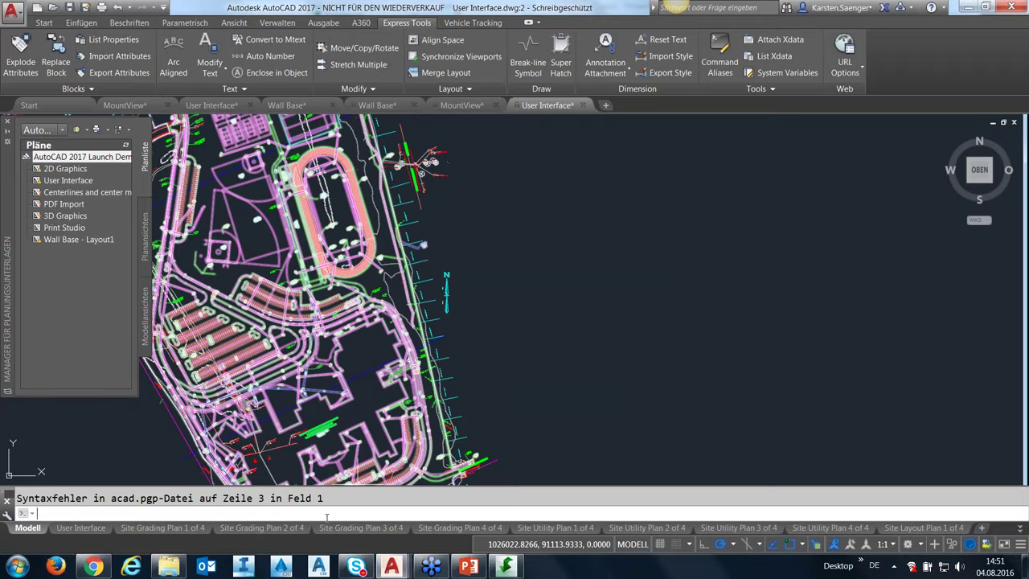
{"action": "type", "text": "dru"}
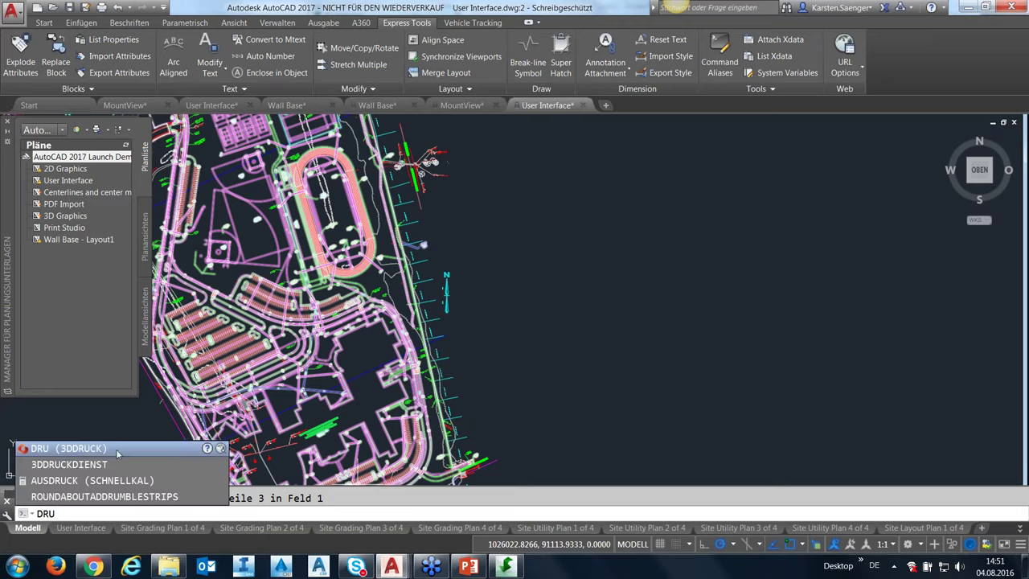
{"action": "left_click", "coordinate": [87, 449]}
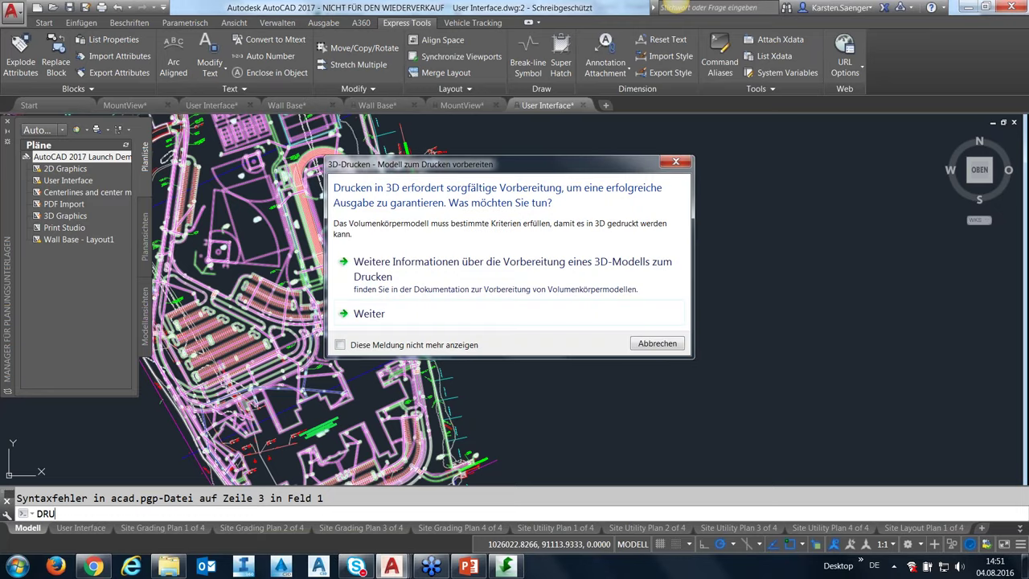
{"action": "left_click", "coordinate": [655, 343]}
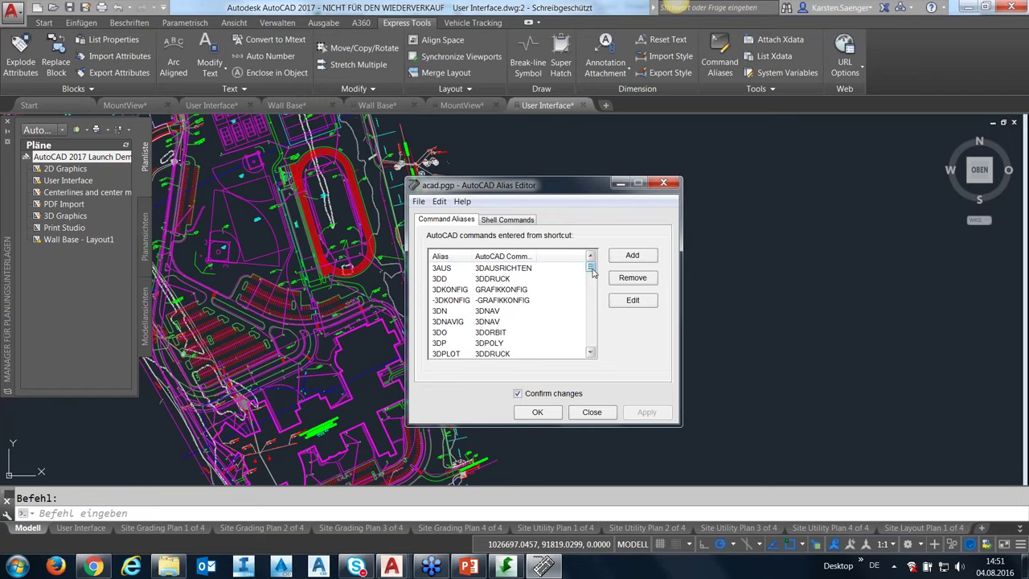
Step: In the Alias Editor, jump to the L aliases and select the LÄ- entry
{"action": "mouse_move", "coordinate": [592, 268]}
{"action": "left_mouse_down"}
{"action": "mouse_move", "coordinate": [596, 290]}
{"action": "mouse_move", "coordinate": [600, 255]}
{"action": "left_mouse_up"}
{"action": "key", "text": "l"}
{"action": "left_click", "coordinate": [439, 312]}
{"action": "left_click", "coordinate": [440, 300]}
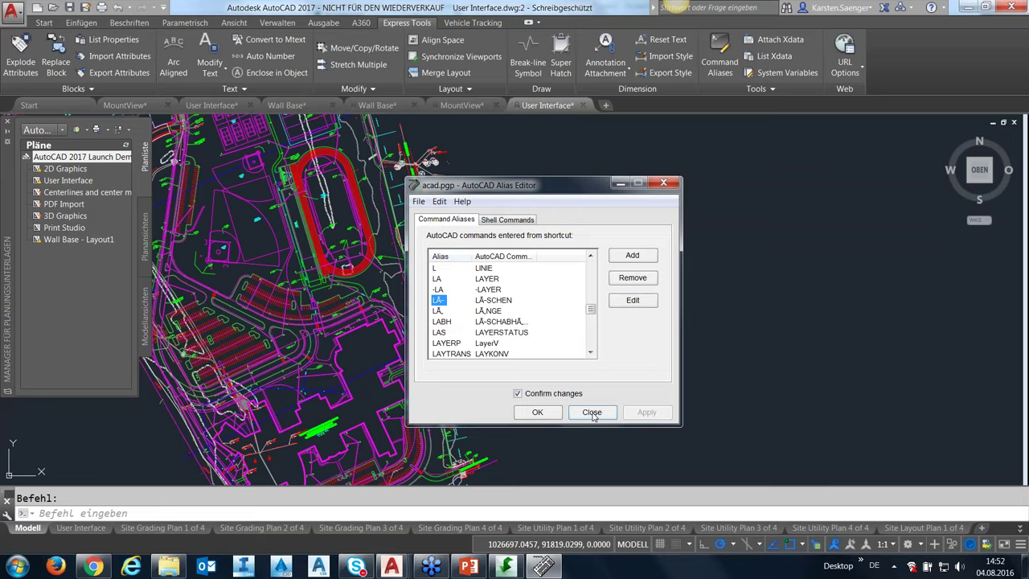
Step: Close the acad.pgp Alias Editor so the site plan drawing is unobstructed
{"action": "left_click", "coordinate": [591, 412]}
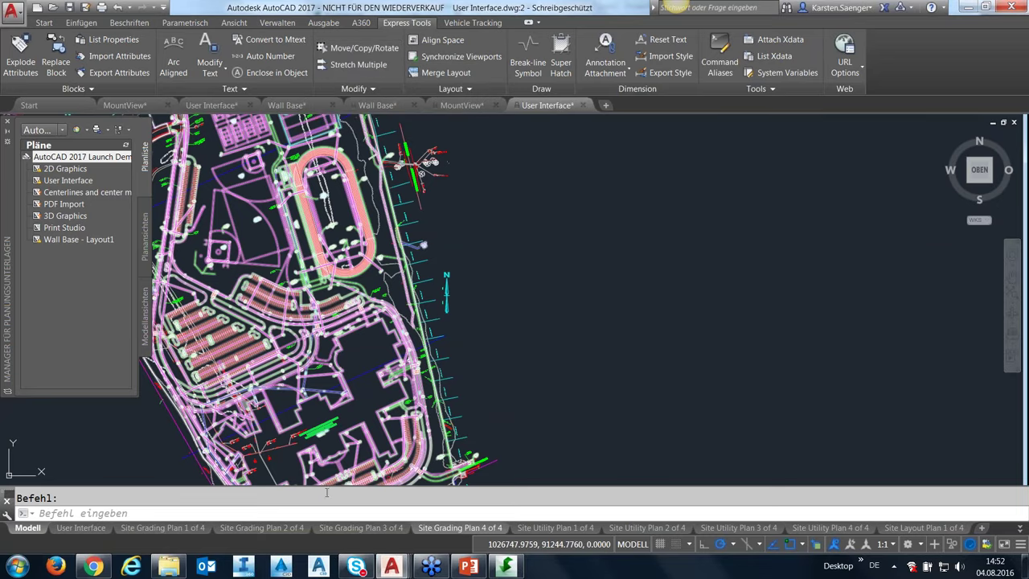
{"action": "left_click", "coordinate": [18, 567]}
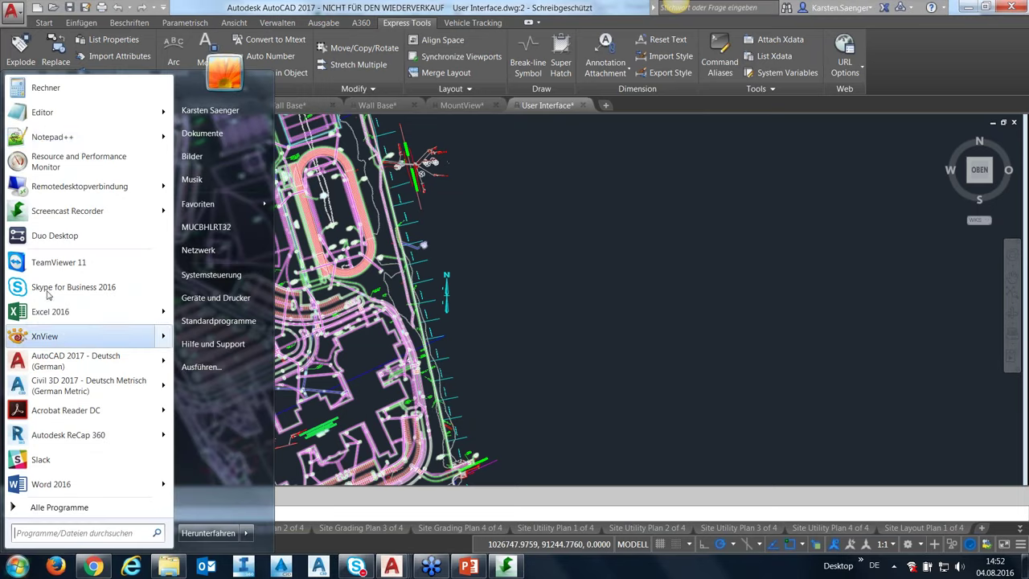
Step: Open acad.pgp in Notepad++ from the Datei recent files list
{"action": "left_click", "coordinate": [44, 138]}
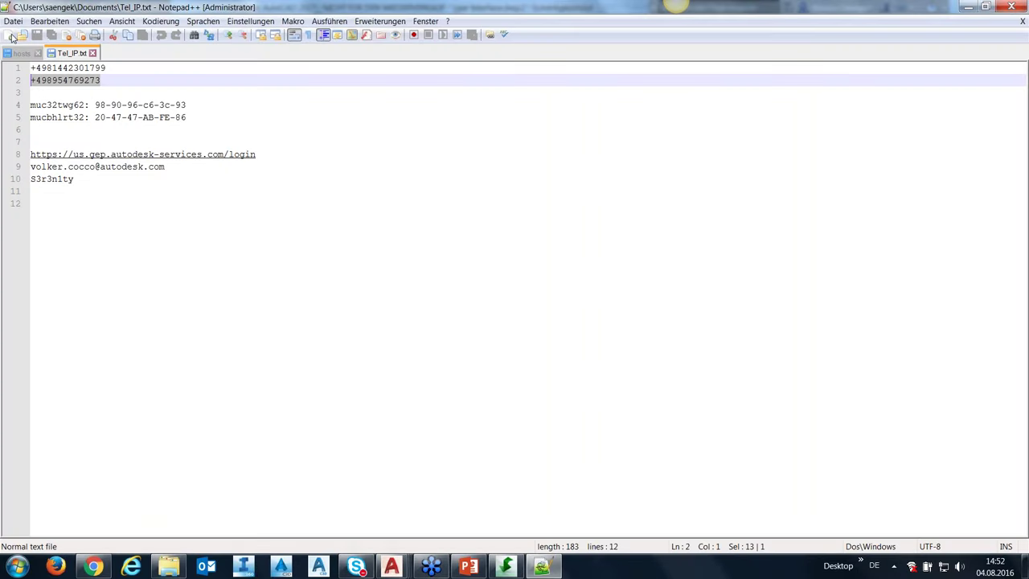
{"action": "left_click", "coordinate": [10, 36]}
{"action": "left_click", "coordinate": [12, 22]}
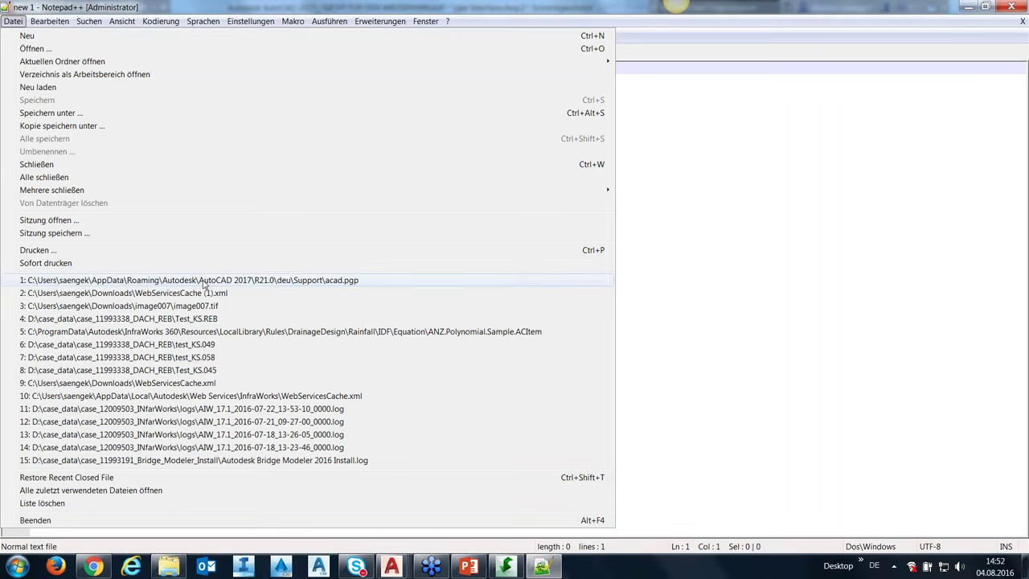
{"action": "left_click", "coordinate": [204, 282]}
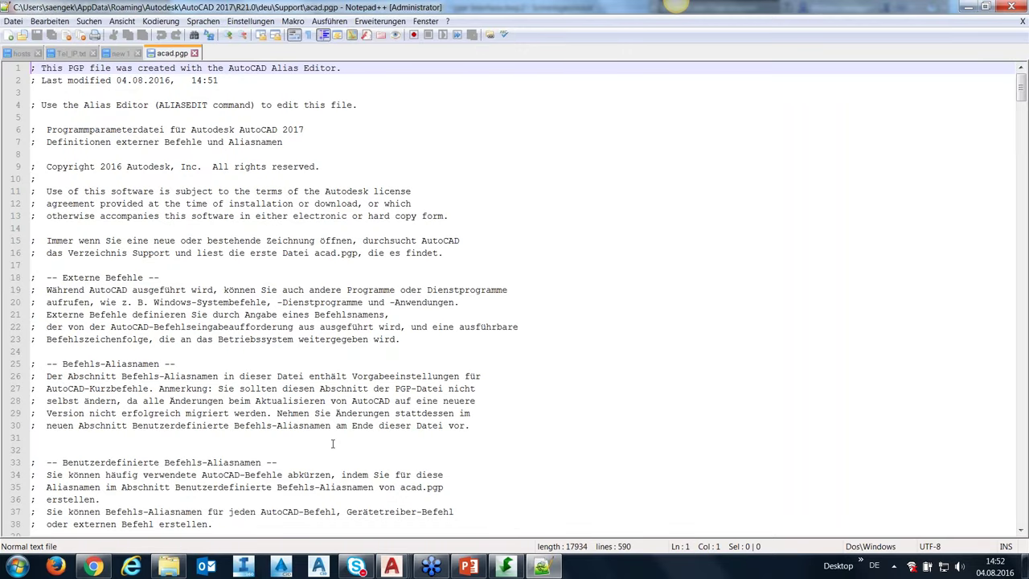
Step: Scroll to the end of acad.pgp, select the DRU alias on line 586, and close Notepad++
{"action": "scroll", "coordinate": [332, 443], "scroll_direction": "down", "scroll_amount": 2}
{"action": "scroll", "coordinate": [334, 443], "scroll_direction": "down", "scroll_amount": 3}
{"action": "scroll", "coordinate": [335, 443], "scroll_direction": "down", "scroll_amount": 7}
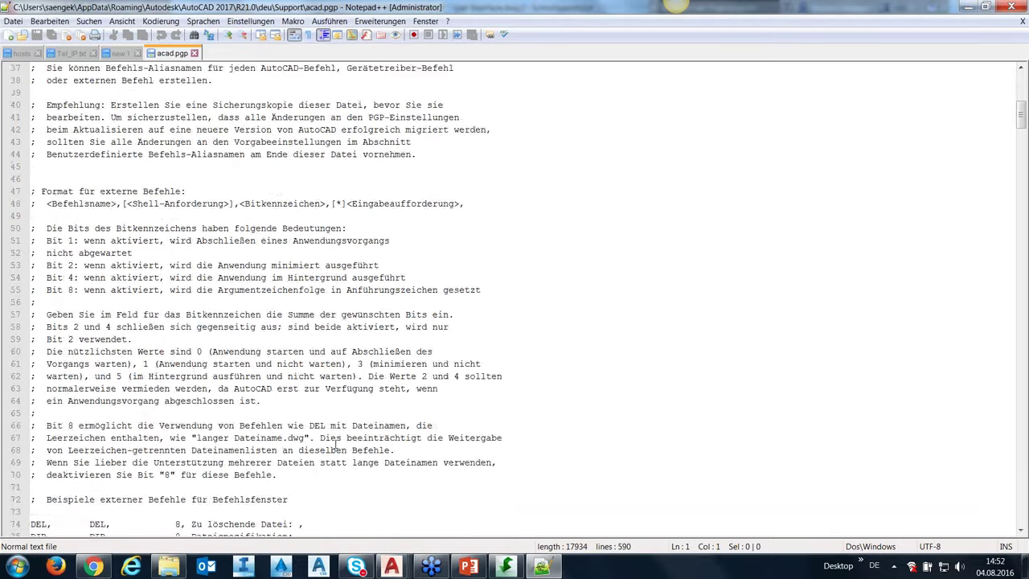
{"action": "scroll", "coordinate": [337, 443], "scroll_direction": "down", "scroll_amount": 20}
{"action": "scroll", "coordinate": [338, 442], "scroll_direction": "down", "scroll_amount": 14}
{"action": "scroll", "coordinate": [340, 441], "scroll_direction": "down", "scroll_amount": 3}
{"action": "scroll", "coordinate": [340, 440], "scroll_direction": "down", "scroll_amount": 3}
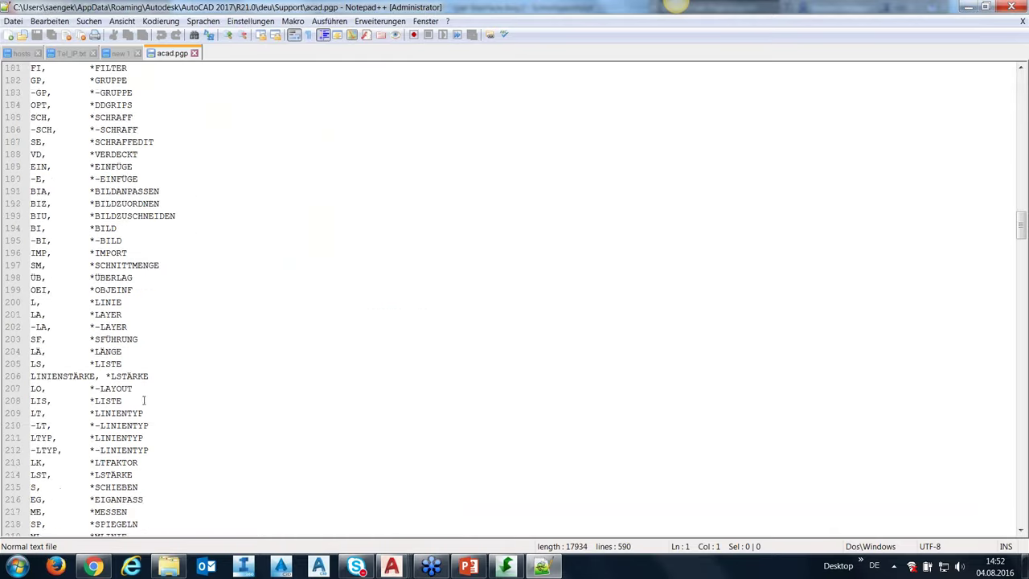
{"action": "scroll", "coordinate": [146, 403], "scroll_direction": "down", "scroll_amount": 5}
{"action": "scroll", "coordinate": [149, 403], "scroll_direction": "down", "scroll_amount": 2}
{"action": "scroll", "coordinate": [149, 403], "scroll_direction": "down", "scroll_amount": 4}
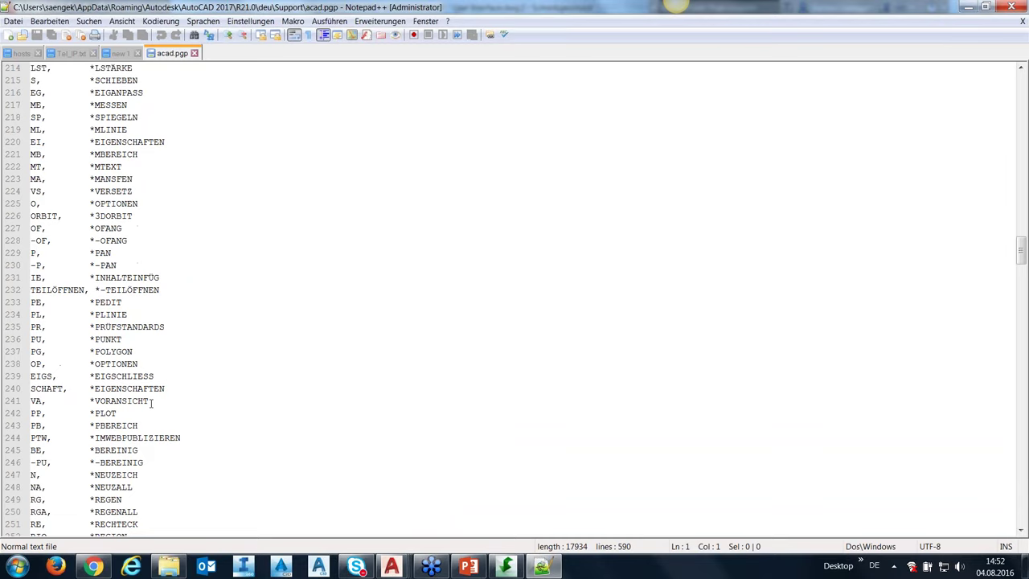
{"action": "scroll", "coordinate": [150, 404], "scroll_direction": "down", "scroll_amount": 5}
{"action": "scroll", "coordinate": [96, 463], "scroll_direction": "down", "scroll_amount": 7}
{"action": "scroll", "coordinate": [96, 463], "scroll_direction": "down", "scroll_amount": 4}
{"action": "scroll", "coordinate": [95, 463], "scroll_direction": "down", "scroll_amount": 6}
{"action": "scroll", "coordinate": [95, 463], "scroll_direction": "down", "scroll_amount": 2}
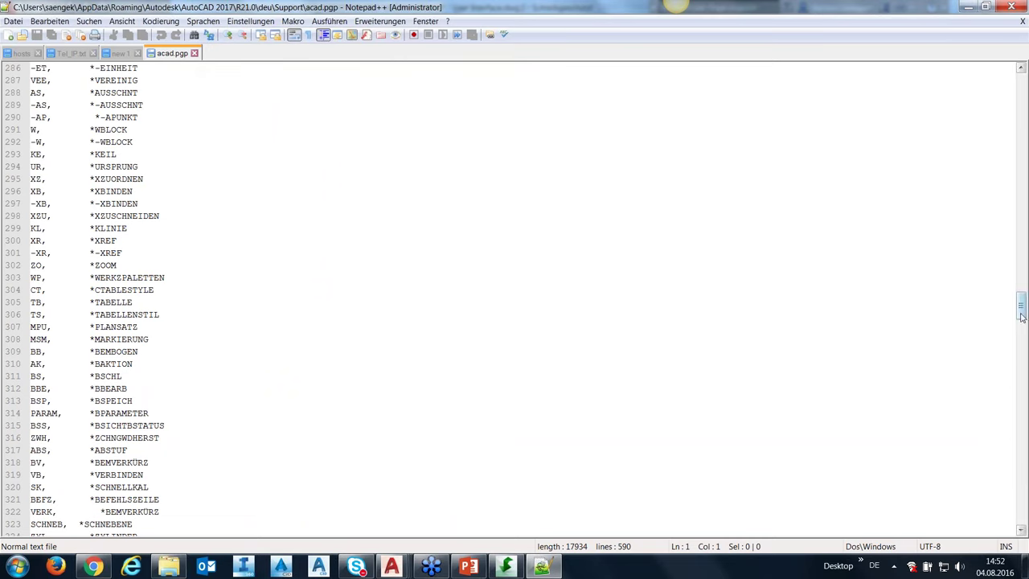
{"action": "left_click_drag", "start_coordinate": [1020, 304], "coordinate": [1021, 507]}
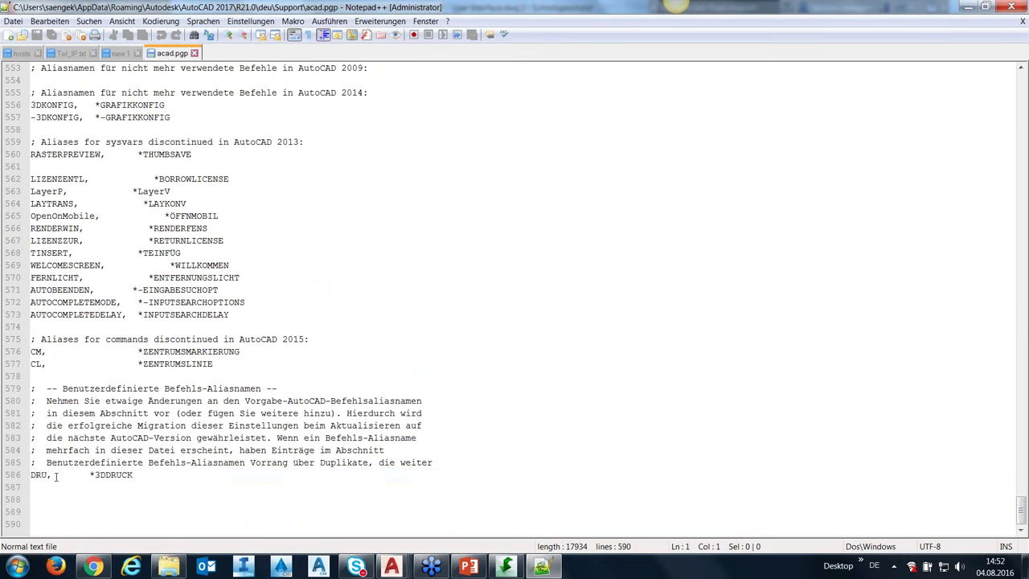
{"action": "left_click_drag", "start_coordinate": [133, 475], "coordinate": [29, 474]}
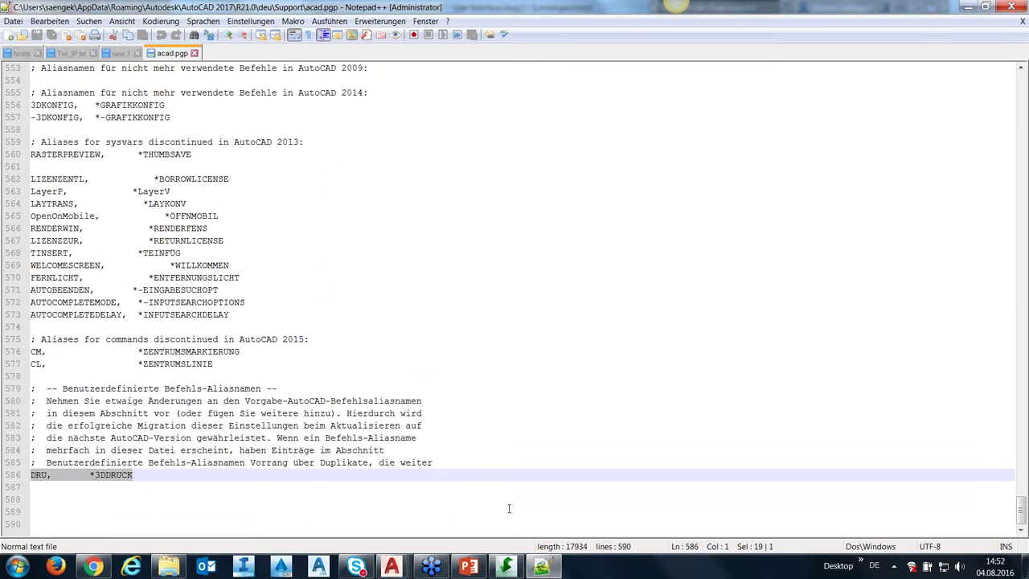
{"action": "left_click", "coordinate": [1019, 8]}
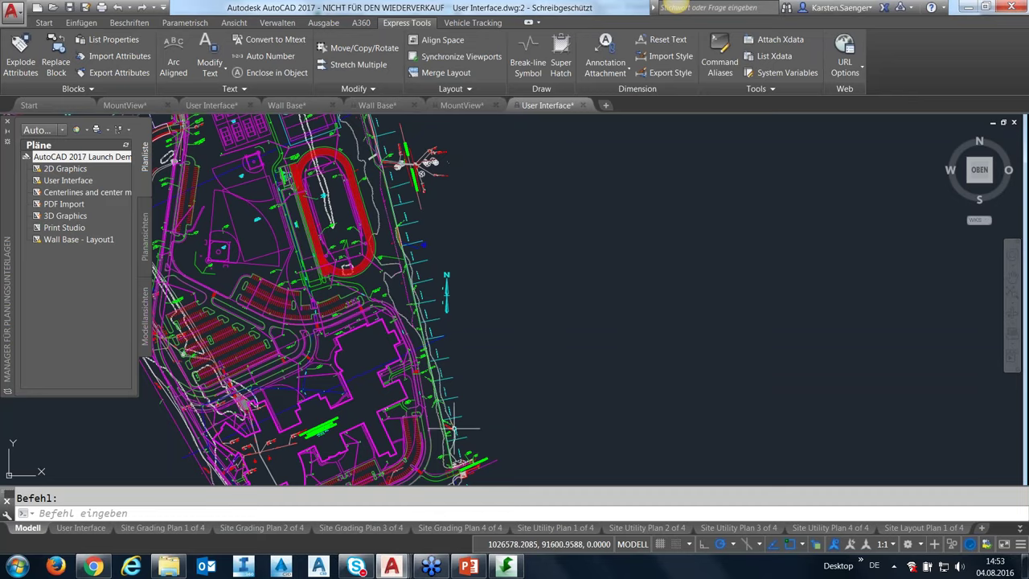
Step: Run REINIT and reinitialize the PGP-Datei to reload the command aliases
{"action": "left_click", "coordinate": [412, 513]}
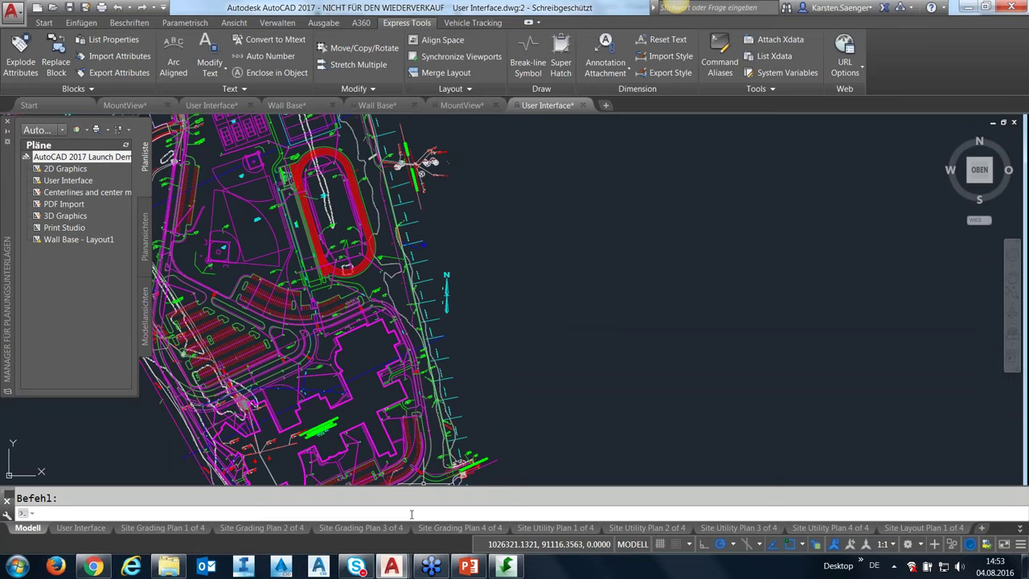
{"action": "type", "text": "re"}
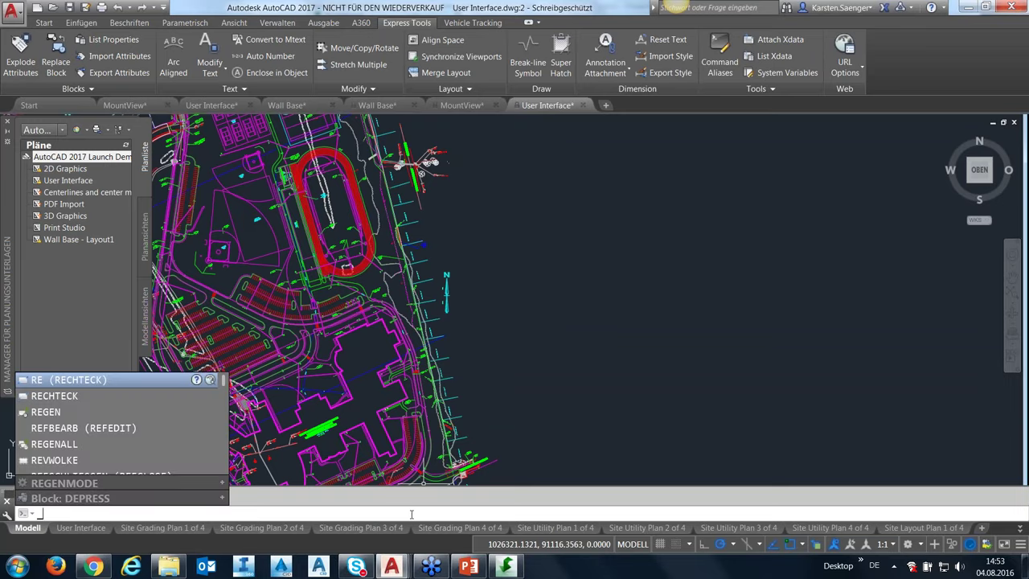
{"action": "type", "text": "i"}
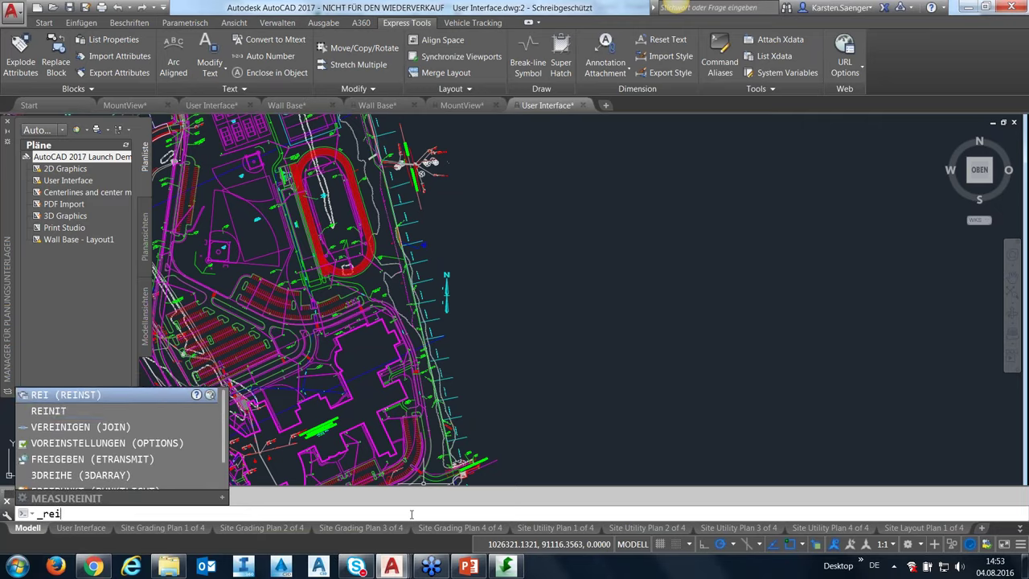
{"action": "key", "text": "Down"}
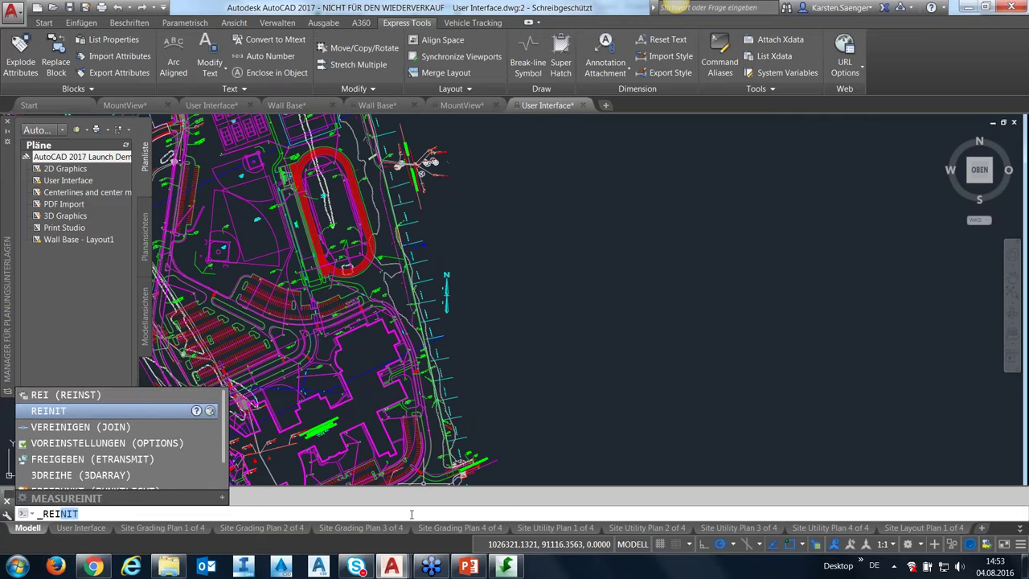
{"action": "key", "text": "Return"}
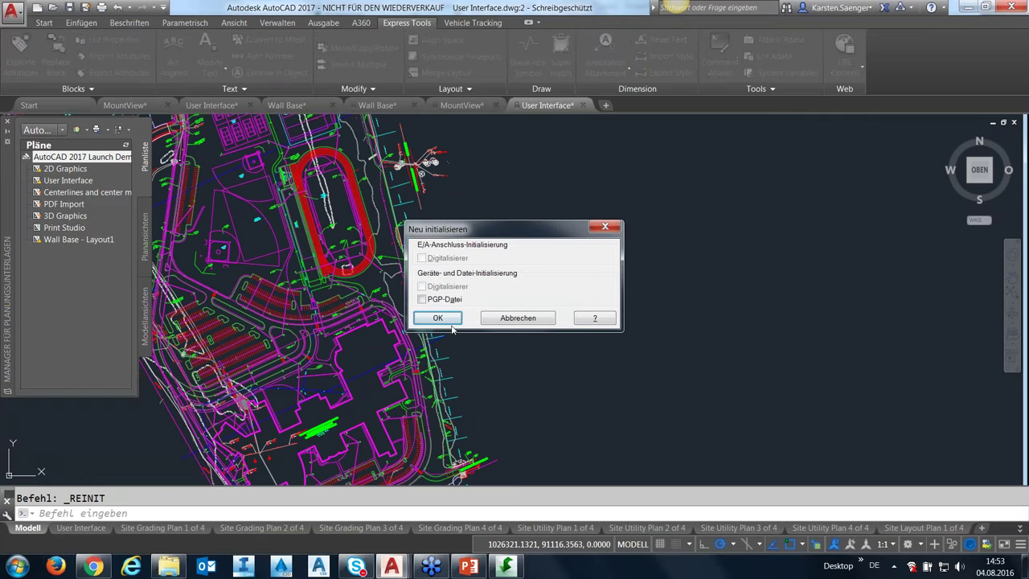
{"action": "left_click", "coordinate": [421, 300]}
{"action": "left_click", "coordinate": [435, 319]}
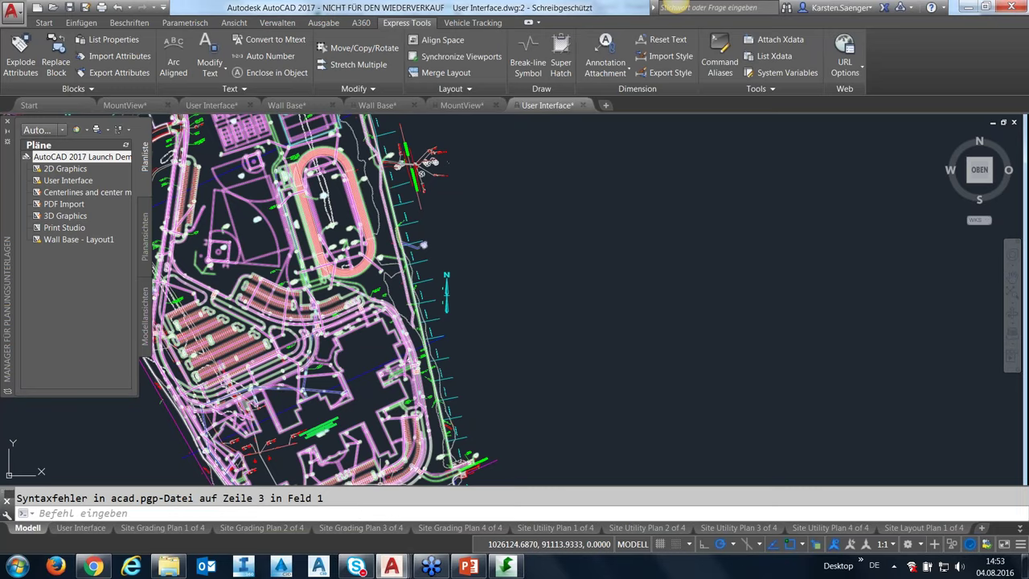
Step: Zoom All to show the whole site plan
{"action": "type", "text": "z"}
{"action": "key", "text": "Return"}
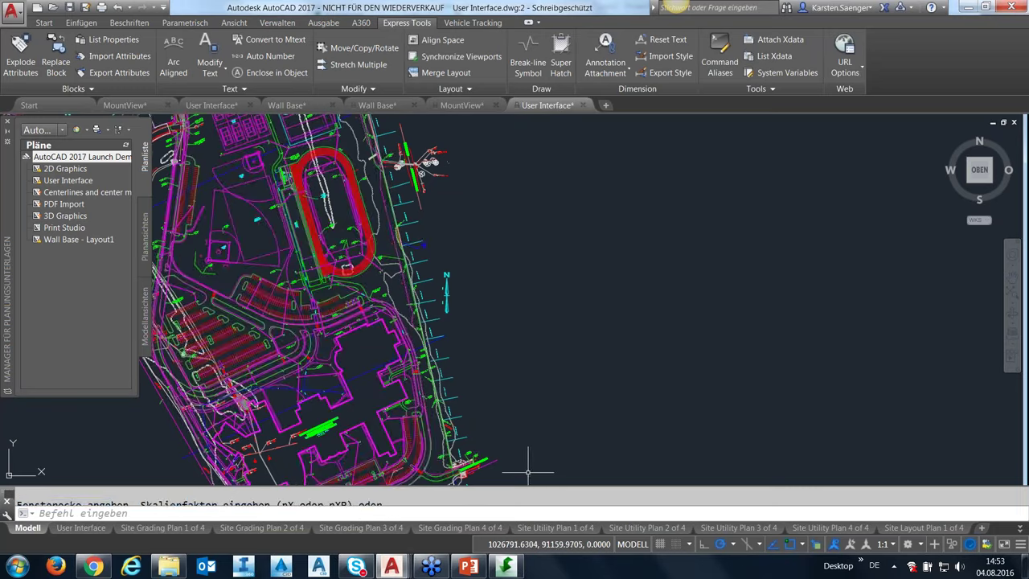
{"action": "type", "text": "a"}
{"action": "key", "text": "Return"}
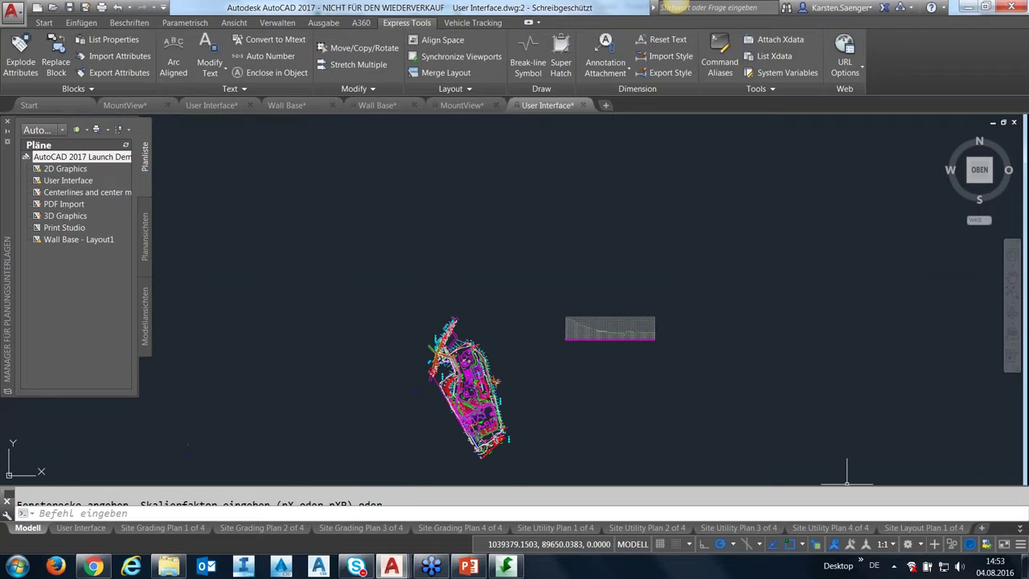
{"action": "key", "text": "Escape"}
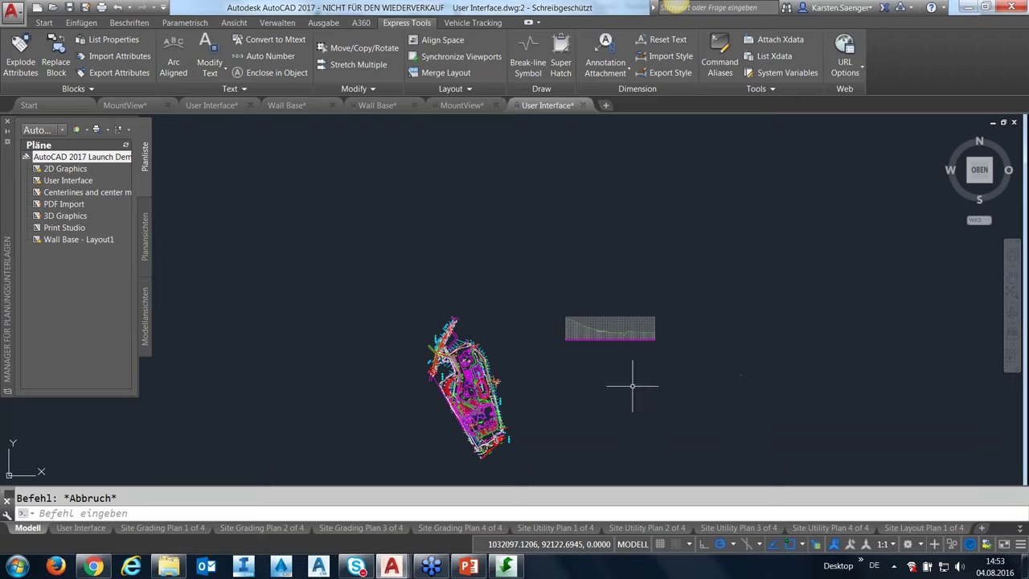
Step: Float the Sheet Set Manager and open Tool Palettes, Properties and DesignCenter with Ctrl+3, Ctrl+1, Ctrl+2
{"action": "left_click_drag", "start_coordinate": [7, 359], "coordinate": [184, 359]}
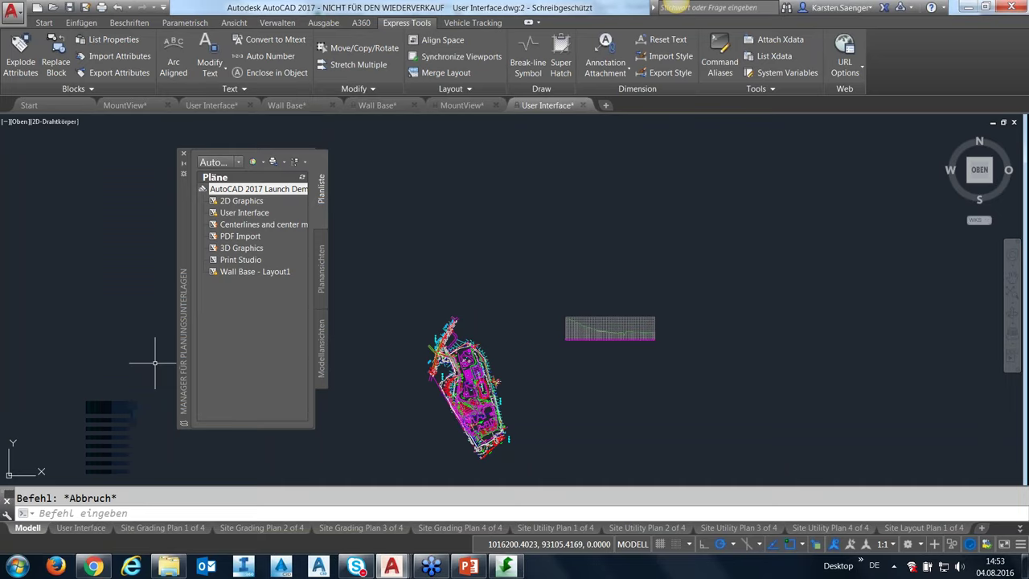
{"action": "key", "text": "ctrl+3"}
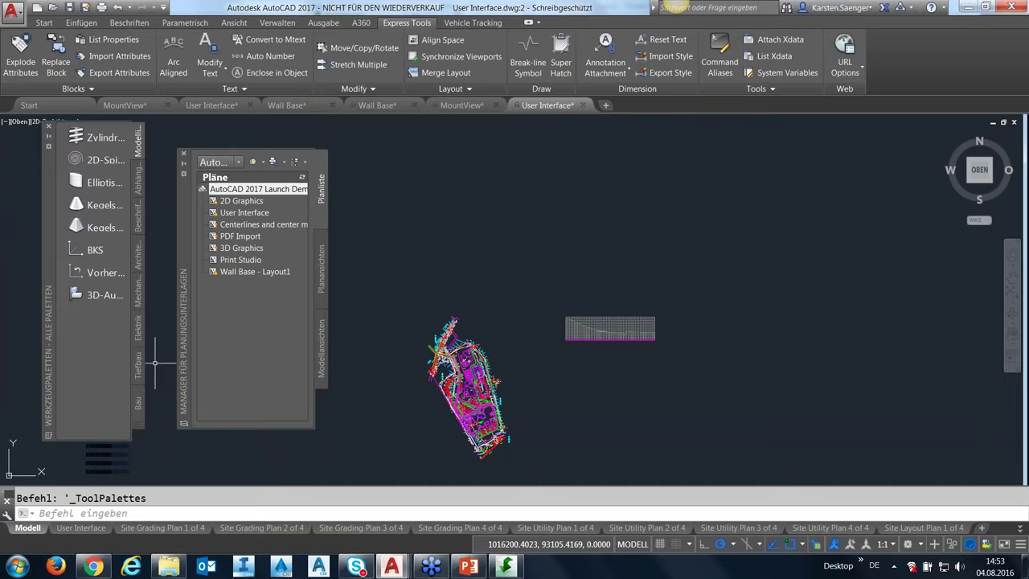
{"action": "key", "text": "ctrl+1"}
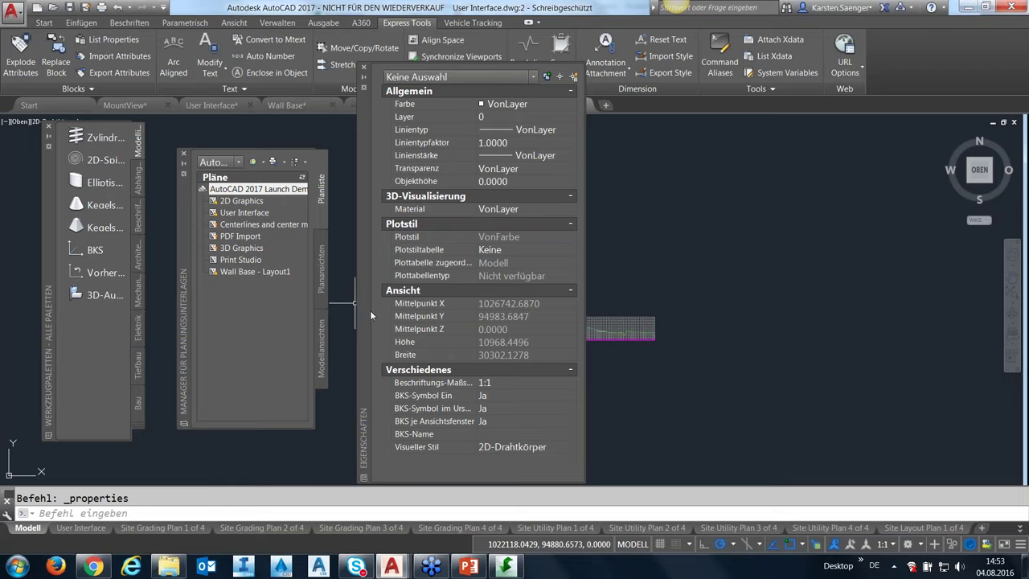
{"action": "left_click_drag", "start_coordinate": [371, 311], "coordinate": [366, 310]}
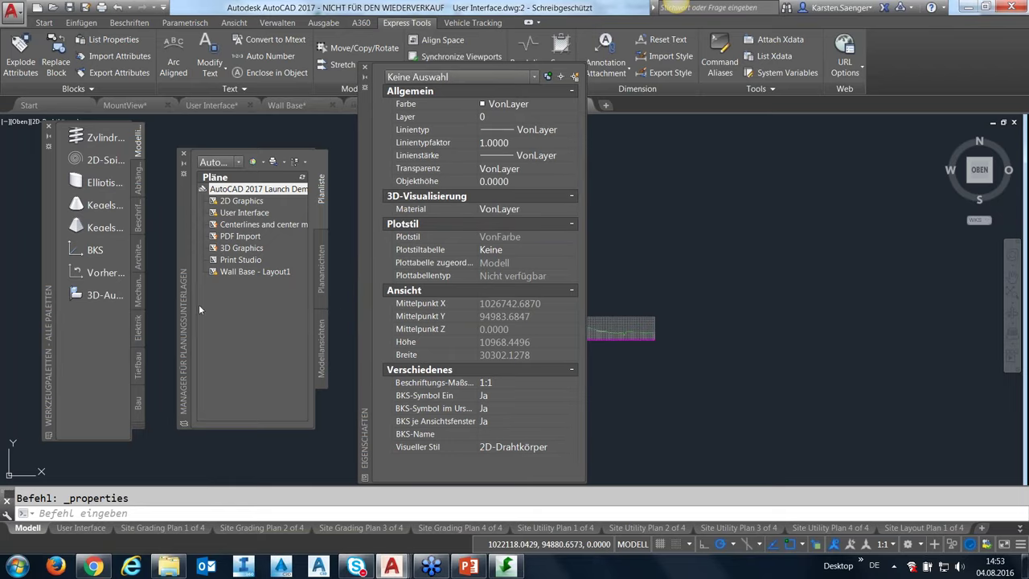
{"action": "left_click_drag", "start_coordinate": [186, 305], "coordinate": [199, 294]}
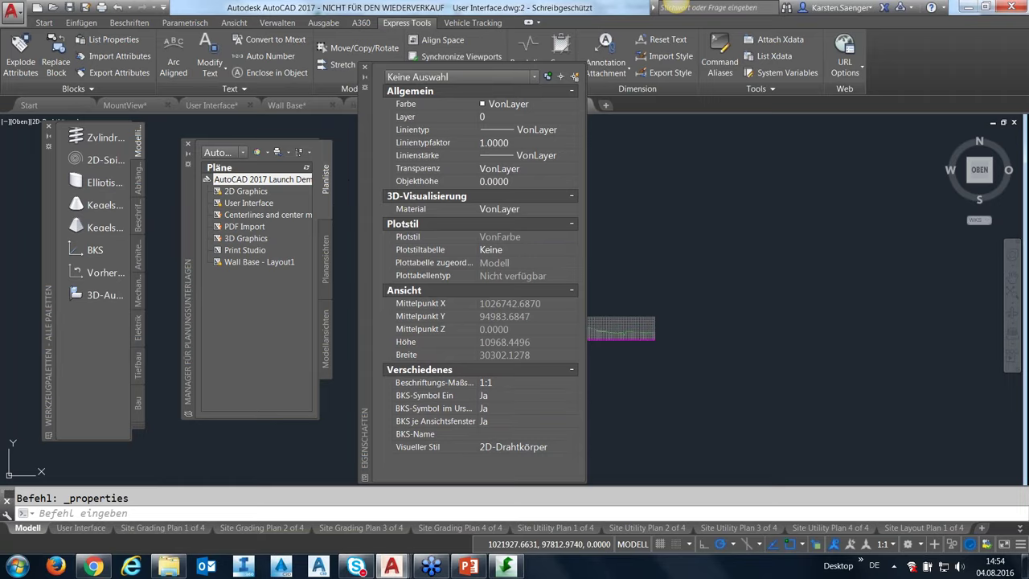
{"action": "key", "text": "ctrl+2"}
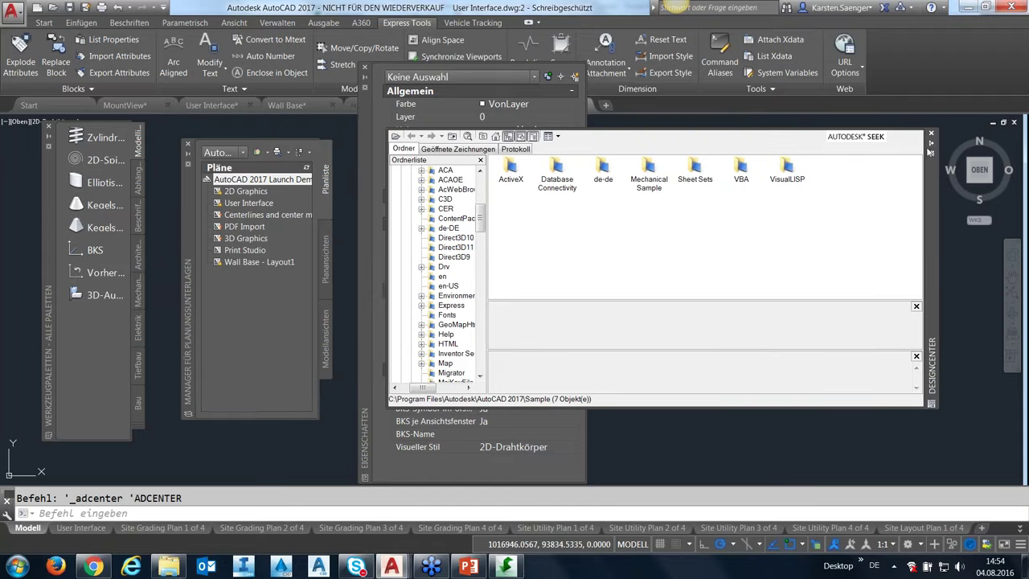
{"action": "left_click", "coordinate": [932, 155]}
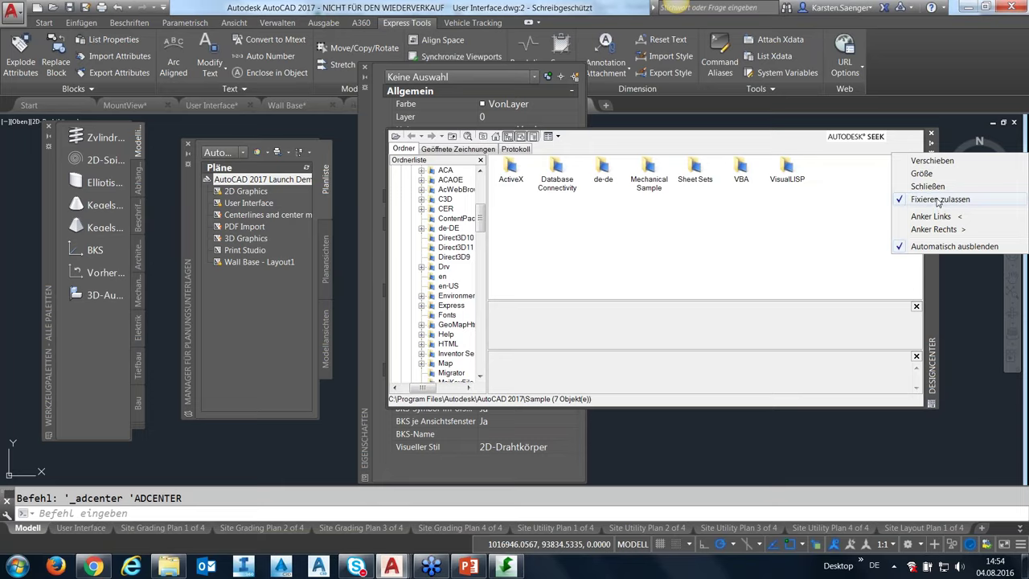
Step: Set DesignCenter to auto-hide and anchor it to the left edge
{"action": "left_click", "coordinate": [952, 132]}
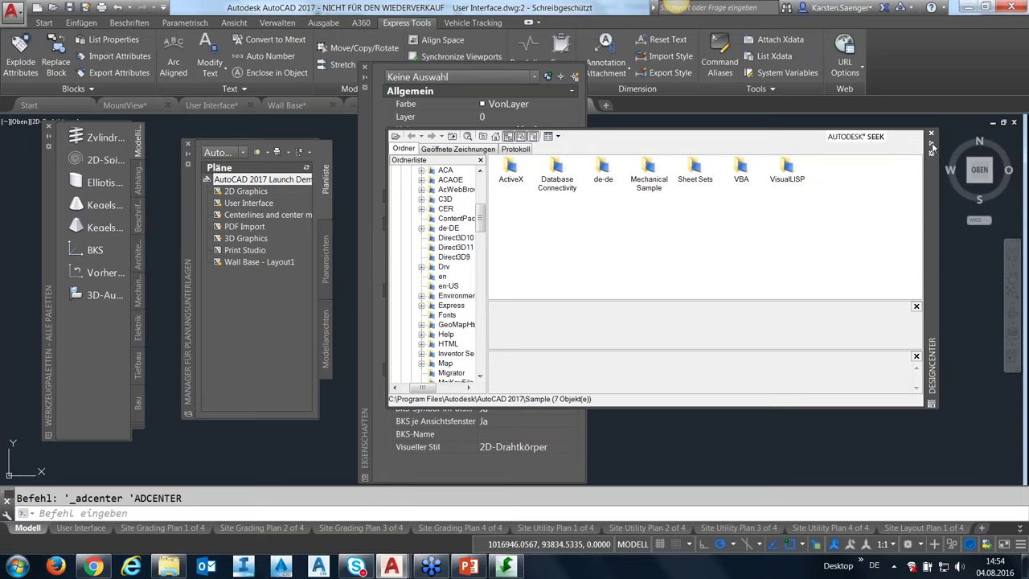
{"action": "left_click", "coordinate": [932, 144]}
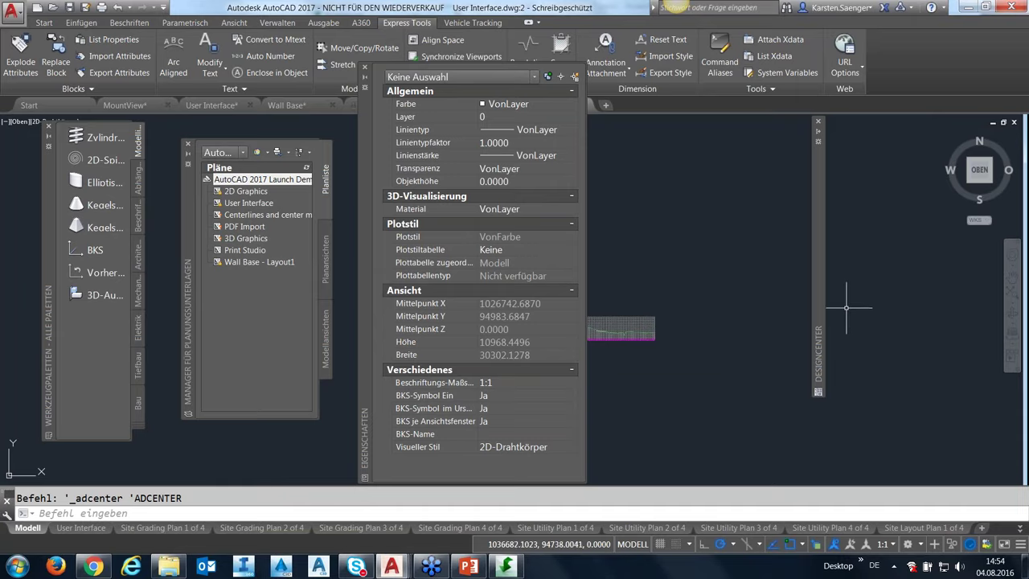
{"action": "left_click", "coordinate": [817, 142]}
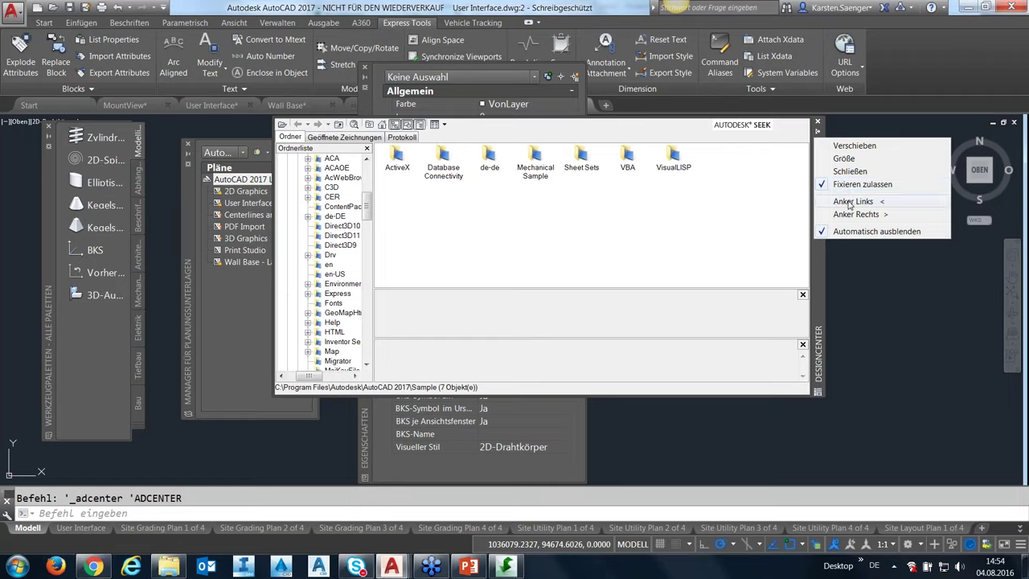
{"action": "left_click", "coordinate": [851, 202]}
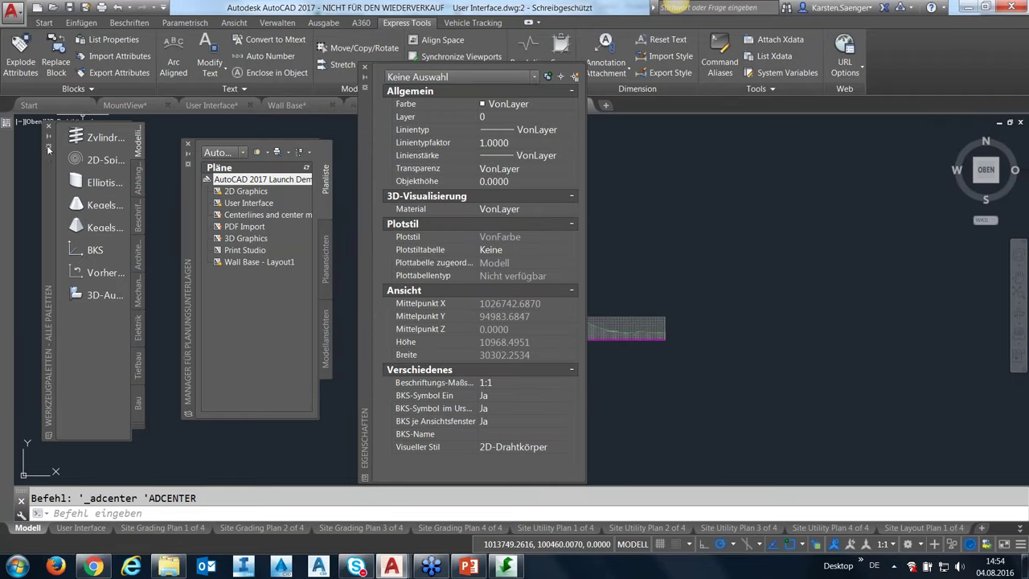
Step: Anchor the tool palettes, Sheet Set Manager and Properties palettes left with Anker Links
{"action": "left_click", "coordinate": [48, 148]}
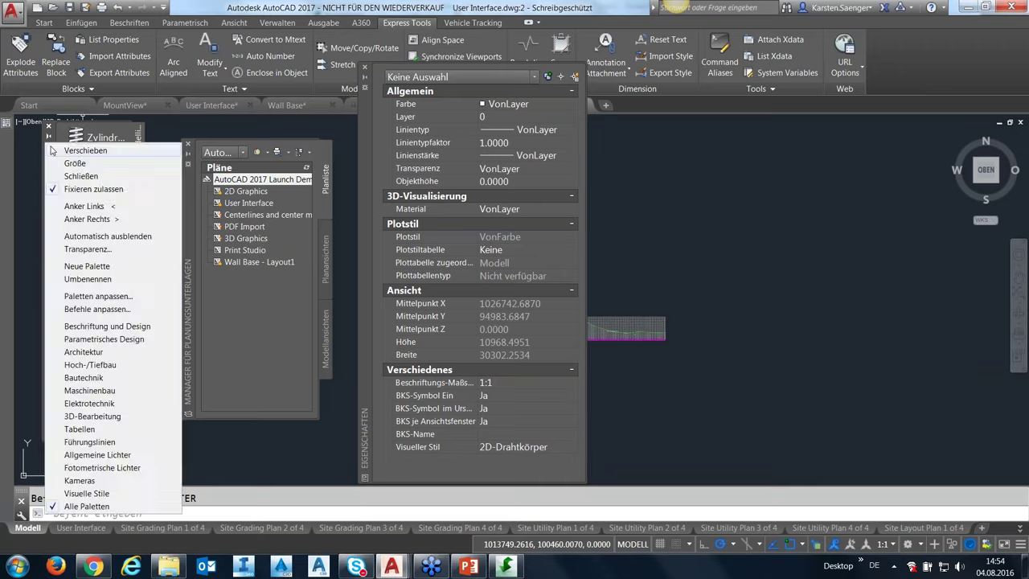
{"action": "left_click", "coordinate": [83, 207]}
{"action": "left_click", "coordinate": [190, 167]}
{"action": "left_click", "coordinate": [214, 223]}
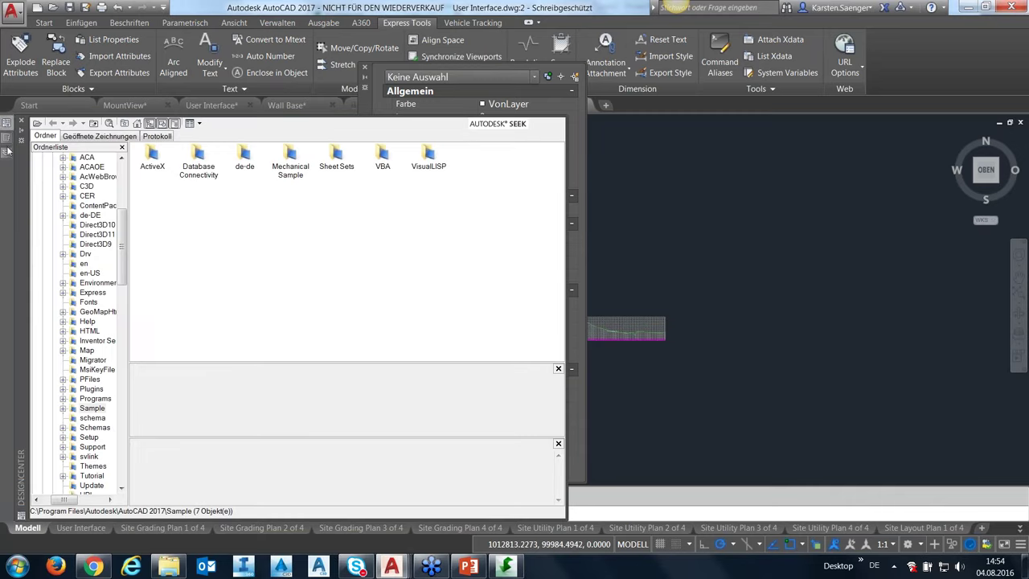
{"action": "left_click", "coordinate": [365, 87]}
{"action": "left_click", "coordinate": [402, 153]}
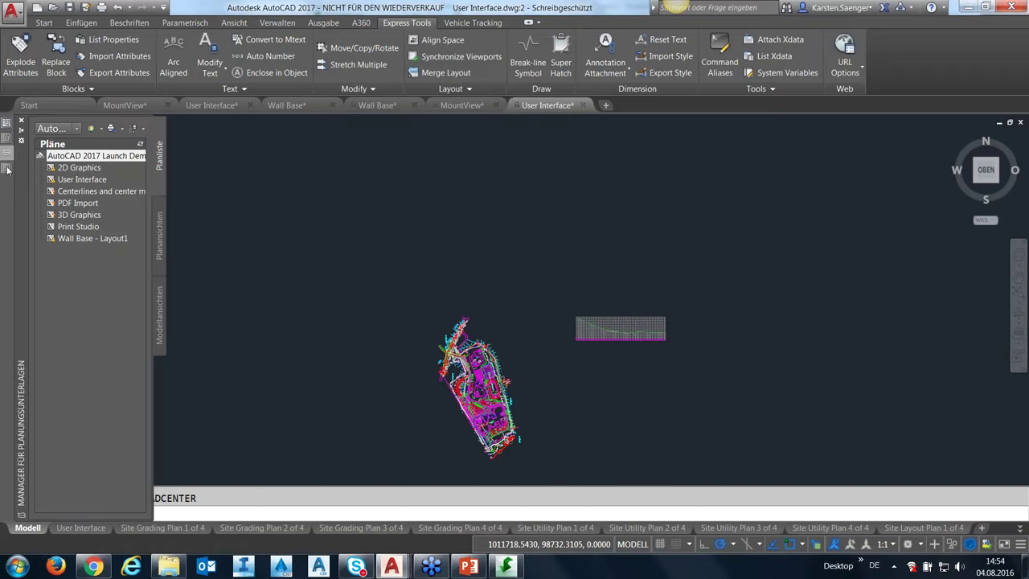
{"action": "mouse_move", "coordinate": [21, 475]}
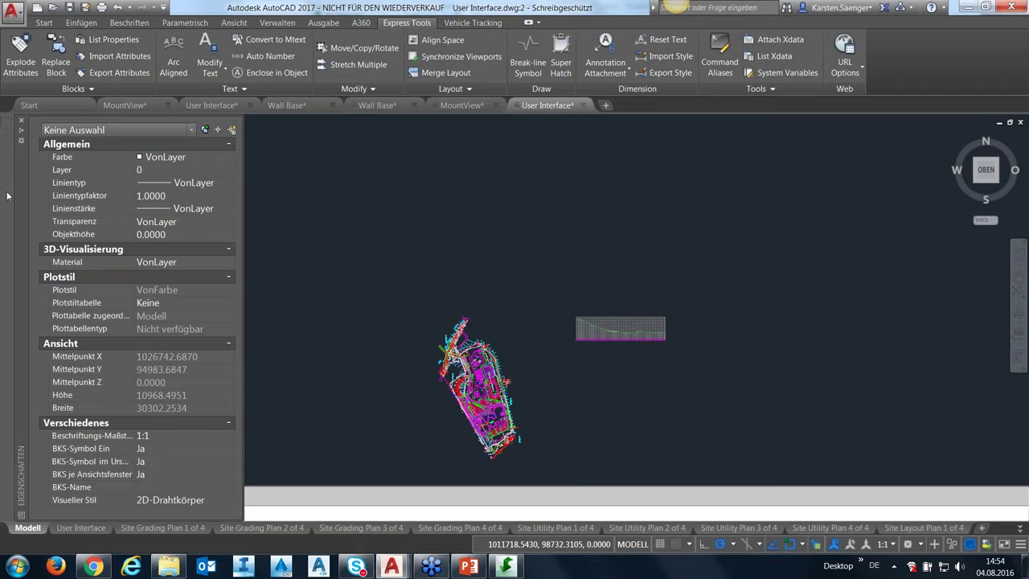
Step: Switch the left-anchored palette tabs to Nur Text labels
{"action": "right_click", "coordinate": [7, 193]}
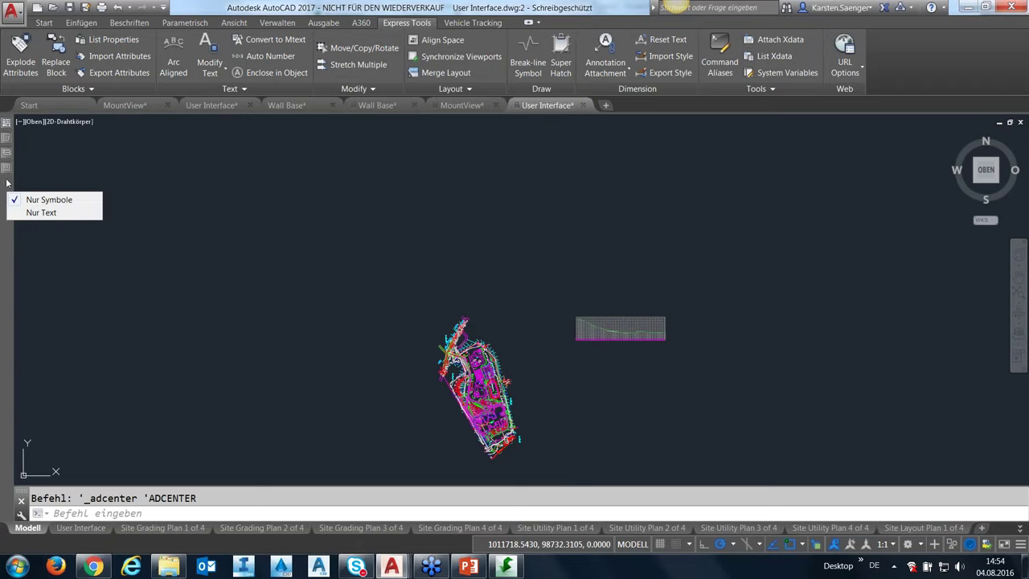
{"action": "left_click", "coordinate": [36, 213]}
{"action": "mouse_move", "coordinate": [5, 123]}
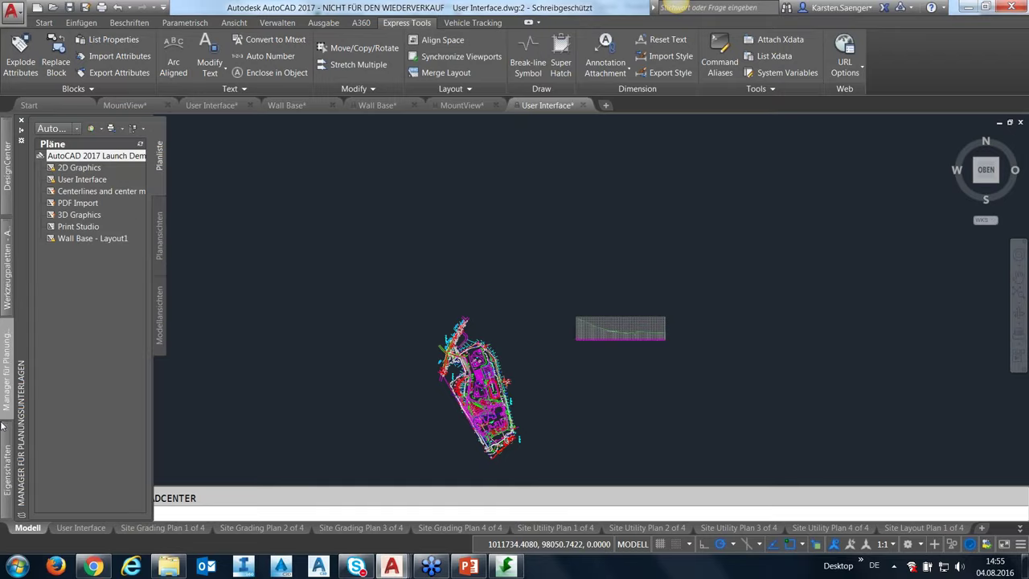
{"action": "mouse_move", "coordinate": [7, 466]}
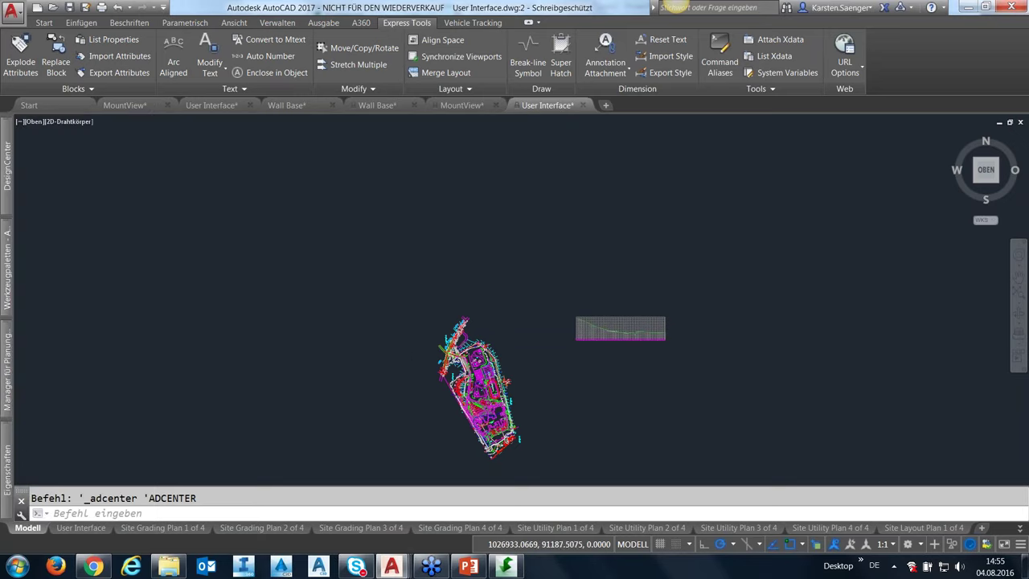
Step: Zoom and pan to empty space beside the plan and draw a diagonal test line
{"action": "scroll", "coordinate": [531, 422], "scroll_direction": "up", "scroll_amount": 2}
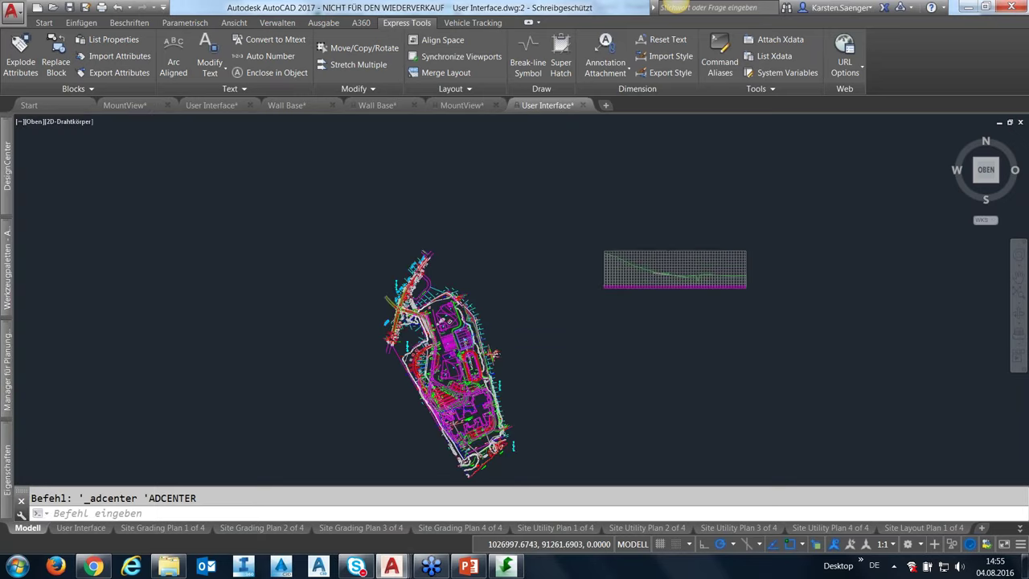
{"action": "scroll", "coordinate": [533, 420], "scroll_direction": "up", "scroll_amount": 1}
{"action": "scroll", "coordinate": [378, 347], "scroll_direction": "up", "scroll_amount": 3}
{"action": "scroll", "coordinate": [378, 347], "scroll_direction": "up", "scroll_amount": 2}
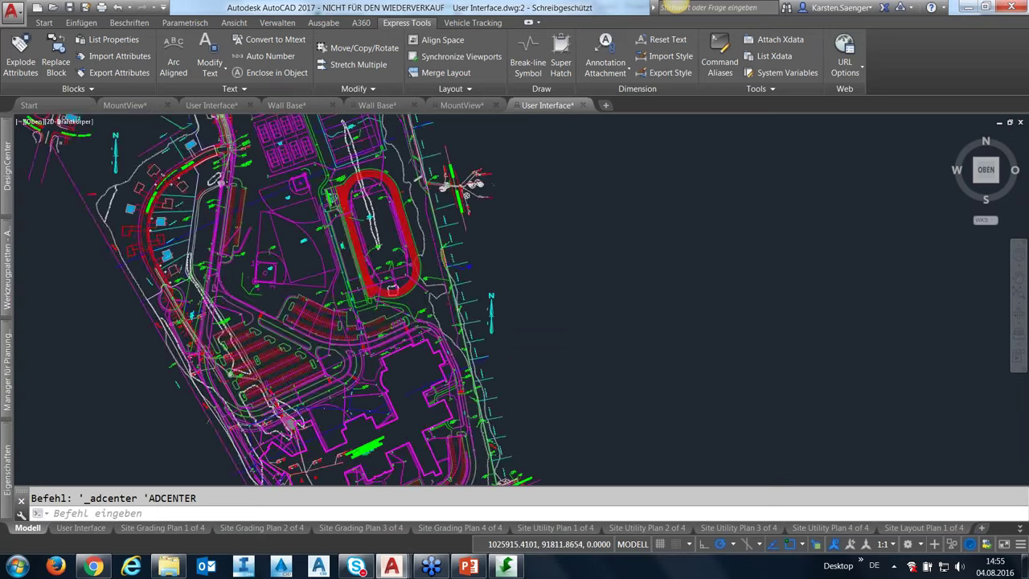
{"action": "scroll", "coordinate": [377, 347], "scroll_direction": "up", "scroll_amount": 3}
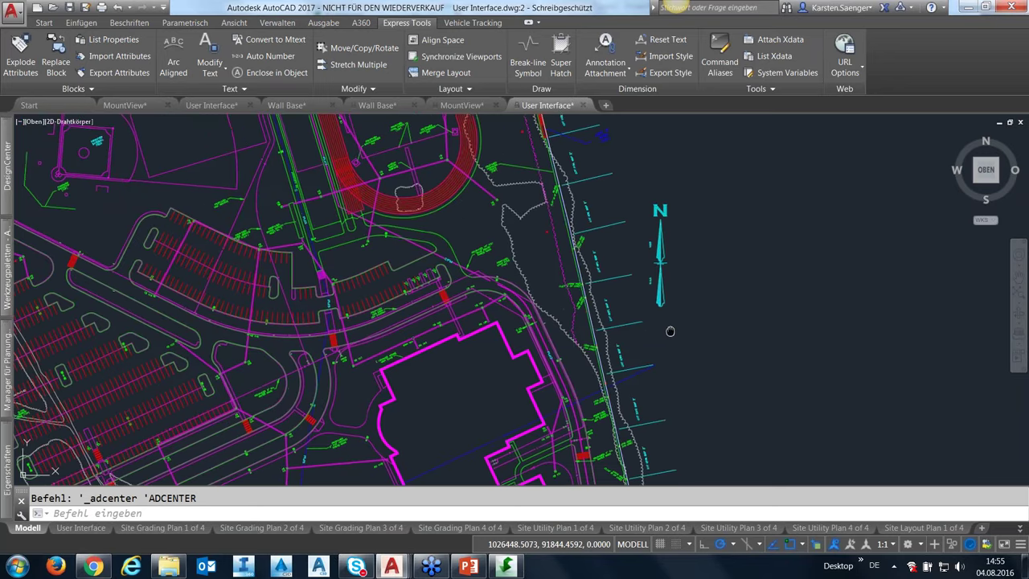
{"action": "middle_click_drag", "start_coordinate": [673, 332], "coordinate": [581, 337]}
{"action": "left_click", "coordinate": [44, 22]}
{"action": "left_click", "coordinate": [14, 49]}
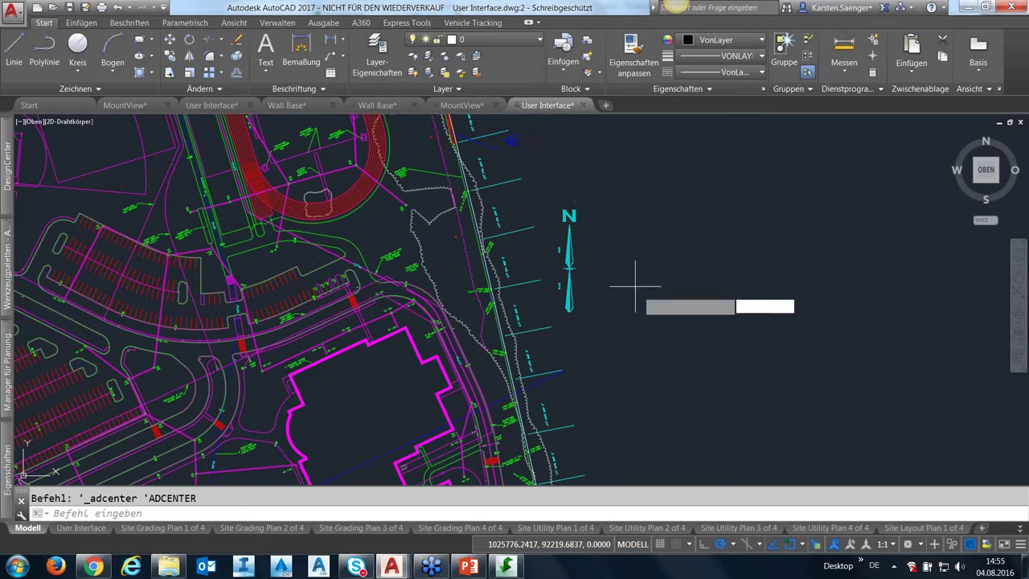
{"action": "left_click", "coordinate": [673, 348]}
{"action": "left_click", "coordinate": [731, 254]}
{"action": "key", "text": "Return"}
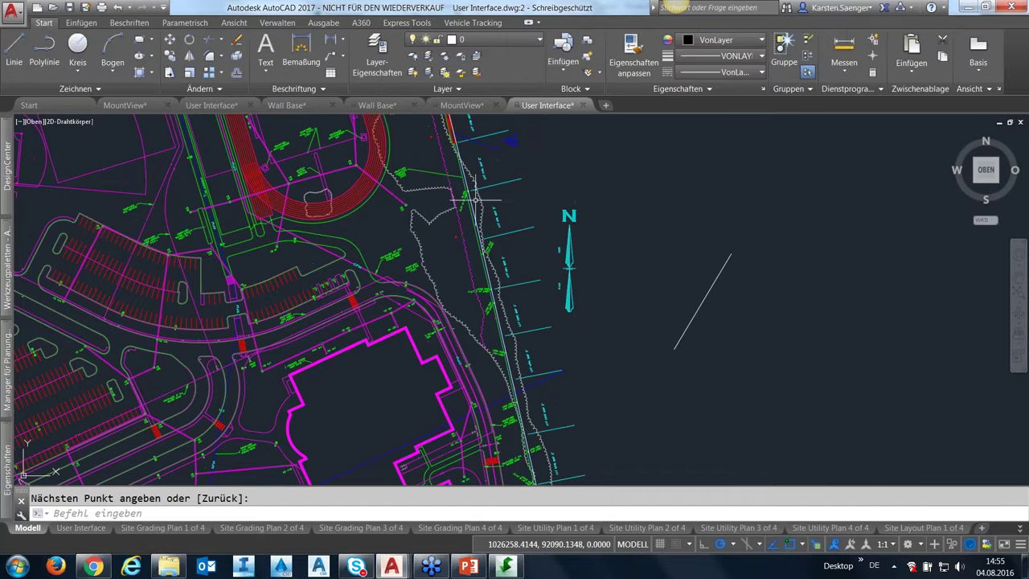
Step: Draw a rectangle across the line using the REC alias
{"action": "type", "text": "rec"}
{"action": "key", "text": "Return"}
{"action": "left_click", "coordinate": [676, 289]}
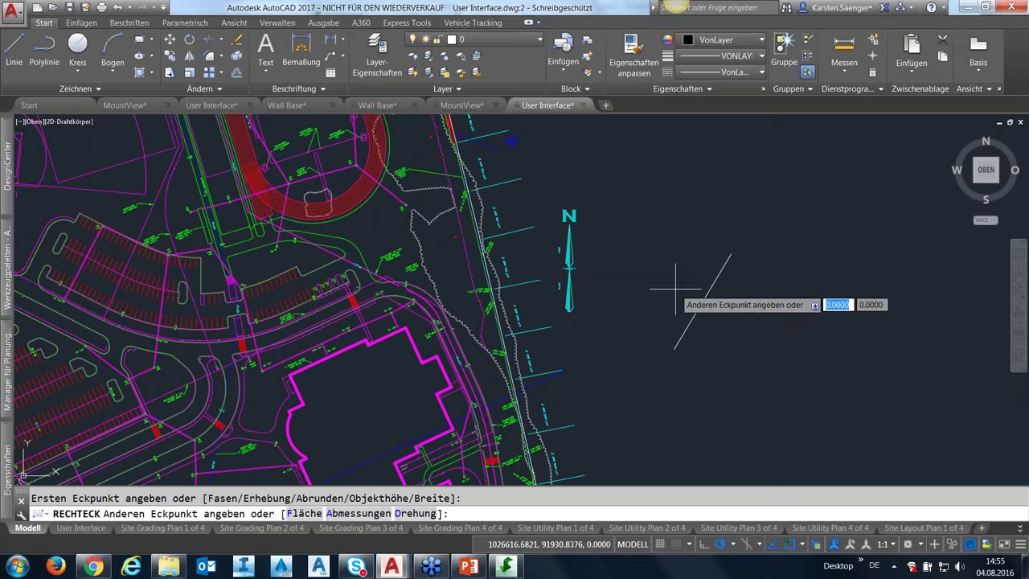
{"action": "left_click", "coordinate": [744, 333]}
{"action": "key", "text": "Return"}
Step: Draw a circle centred on the rectangle, then erase it
{"action": "left_click", "coordinate": [77, 48]}
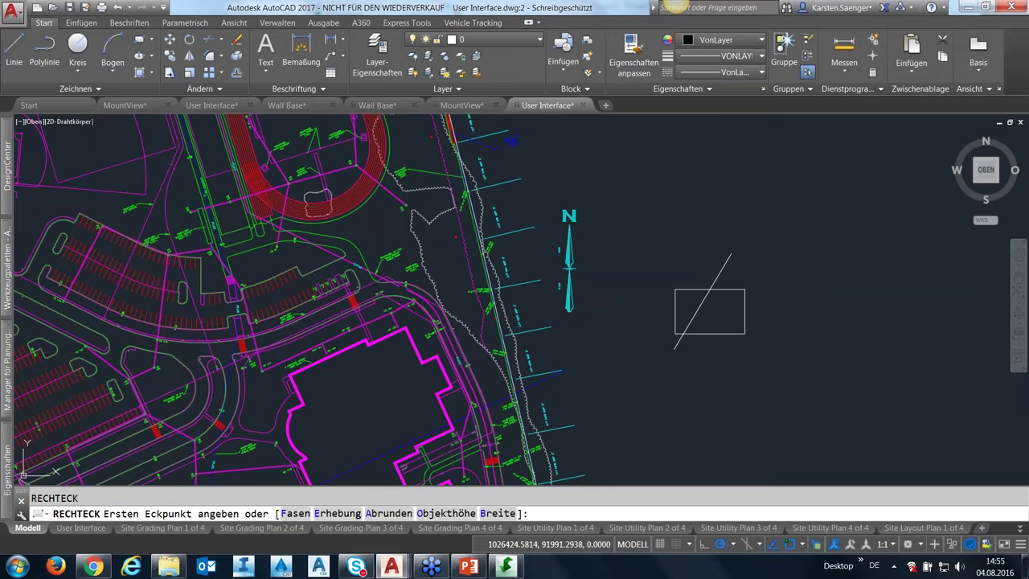
{"action": "left_click", "coordinate": [693, 301]}
{"action": "left_click", "coordinate": [733, 291]}
{"action": "key", "text": "Return"}
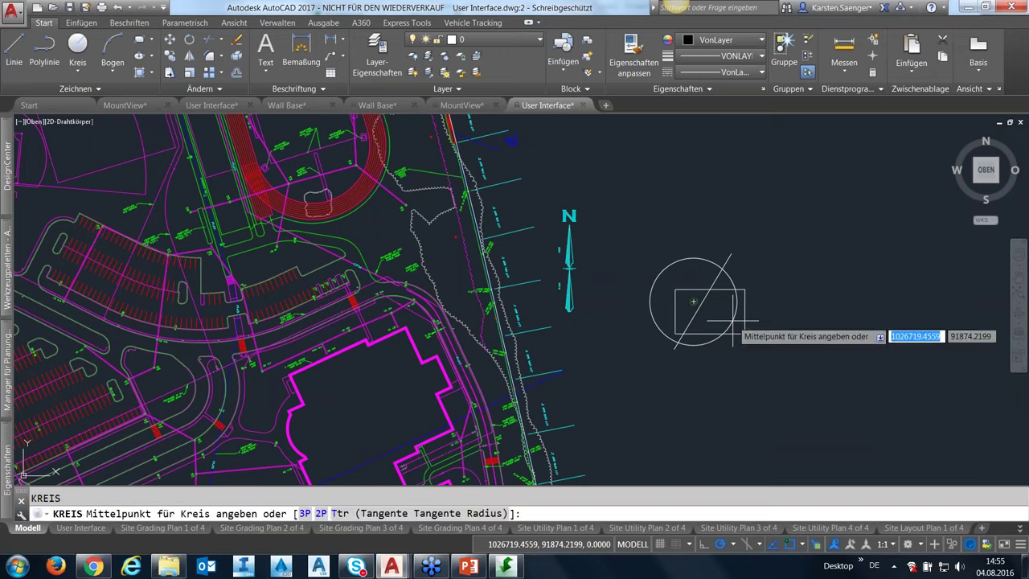
{"action": "key", "text": "Escape"}
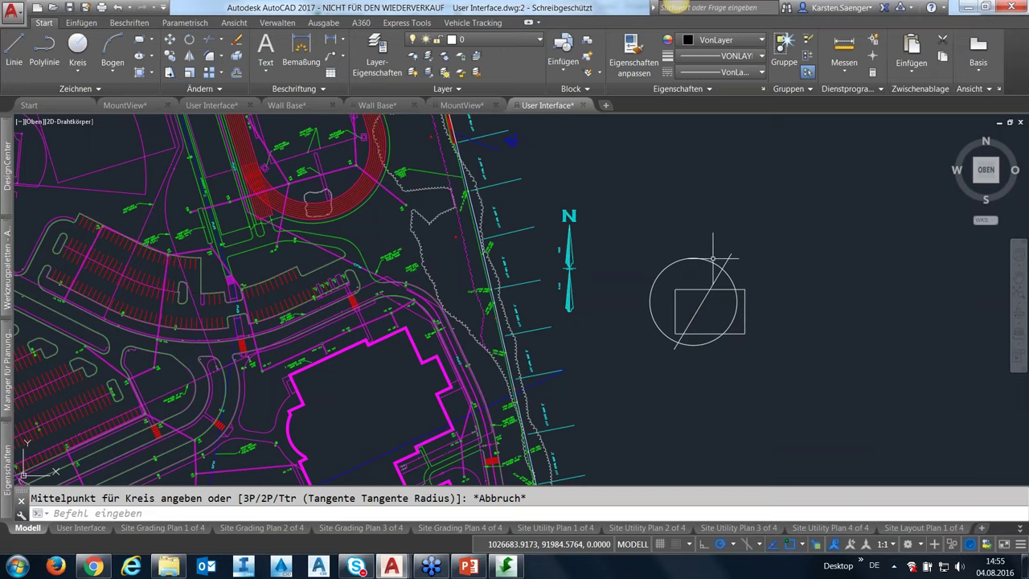
{"action": "left_click", "coordinate": [706, 263]}
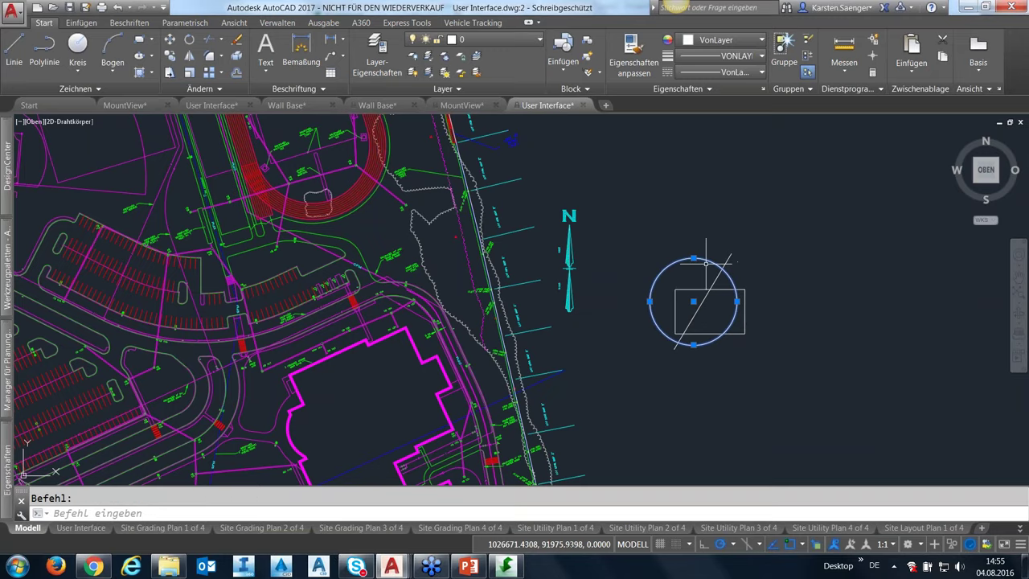
{"action": "key", "text": "Delete"}
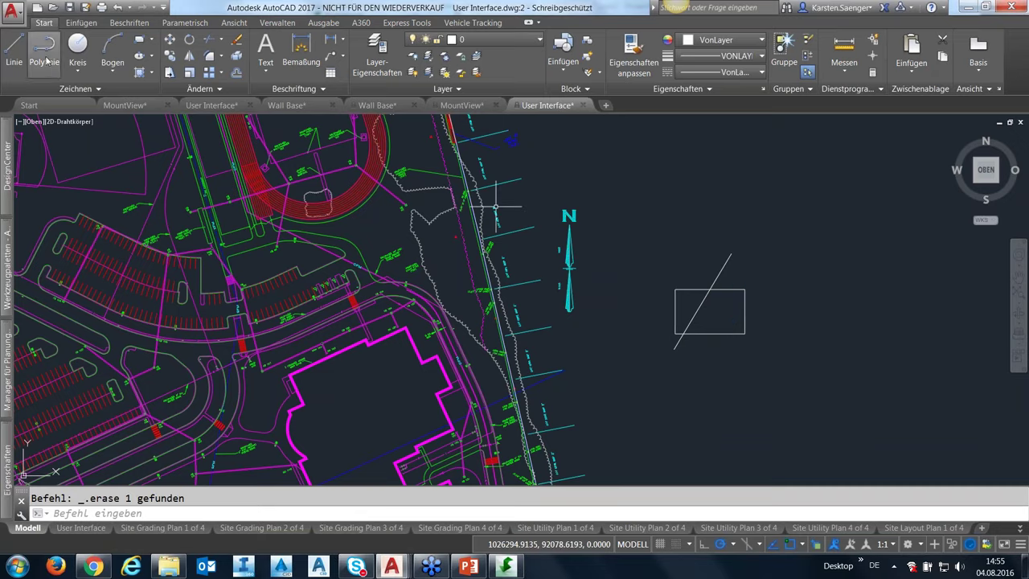
Step: Draw three more staggered overlapping rectangles, then enter _oops at the command line
{"action": "left_click", "coordinate": [140, 39]}
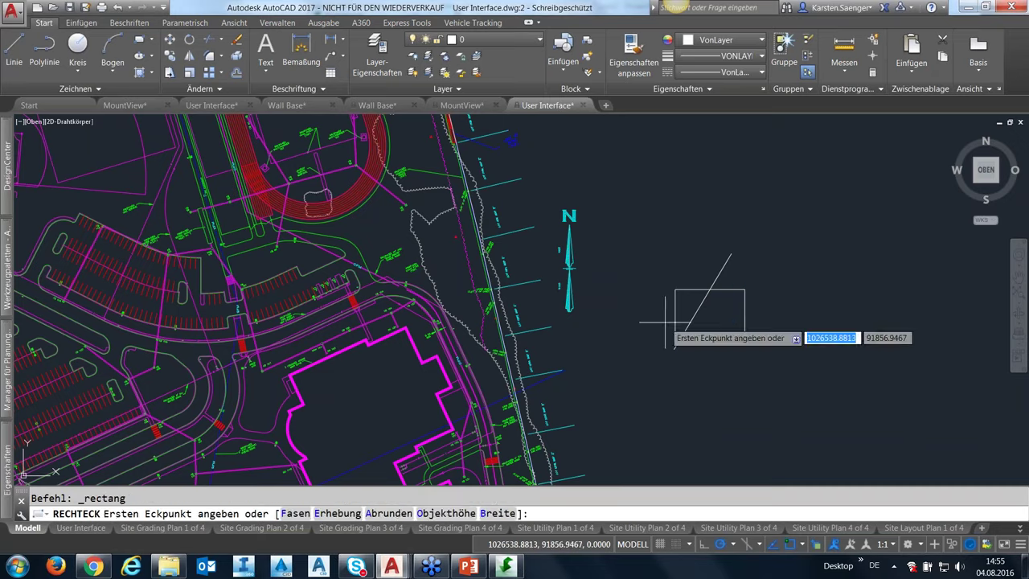
{"action": "left_click", "coordinate": [711, 323]}
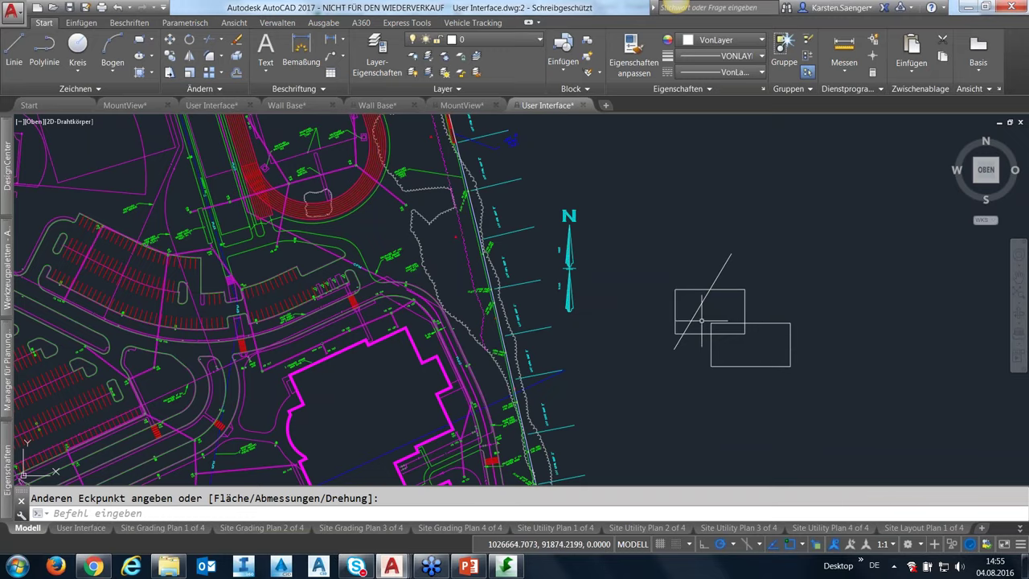
{"action": "key", "text": "space"}
{"action": "left_click", "coordinate": [750, 367]}
{"action": "left_click", "coordinate": [821, 410]}
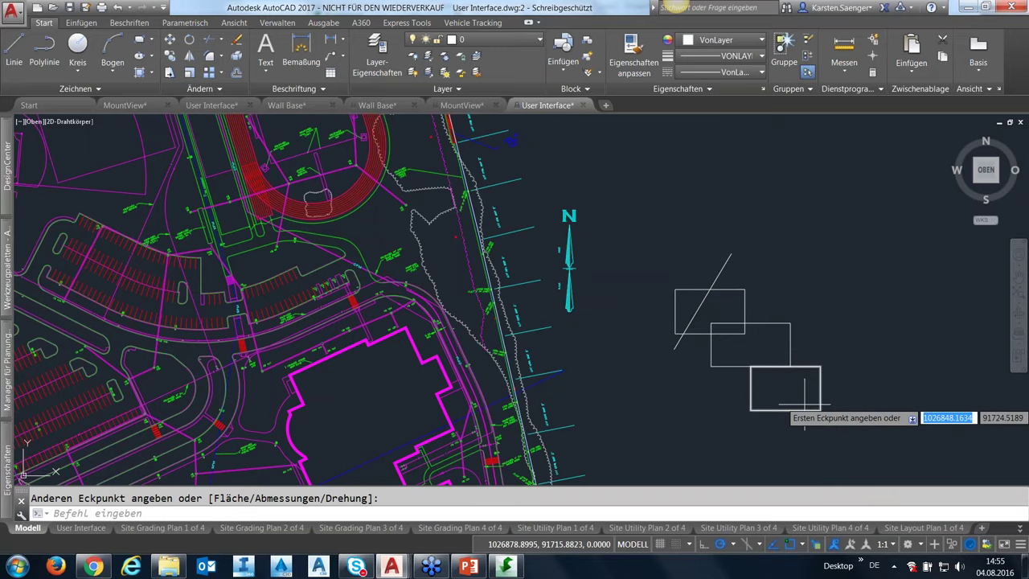
{"action": "key", "text": "space"}
{"action": "left_click", "coordinate": [792, 397]}
{"action": "left_click", "coordinate": [842, 434]}
{"action": "key", "text": "space"}
{"action": "key", "text": "Escape"}
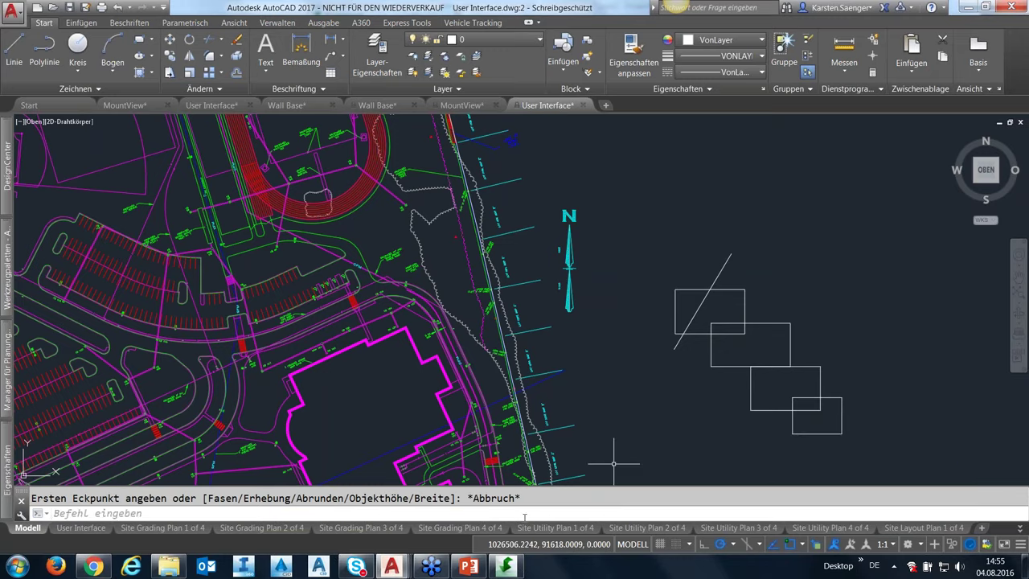
{"action": "left_click", "coordinate": [518, 511]}
{"action": "type", "text": "_o"}
{"action": "type", "text": "ops"}
Step: Run _OOPS to restore the erased circle, then return to the PowerPoint slideshow
{"action": "key", "text": "Return"}
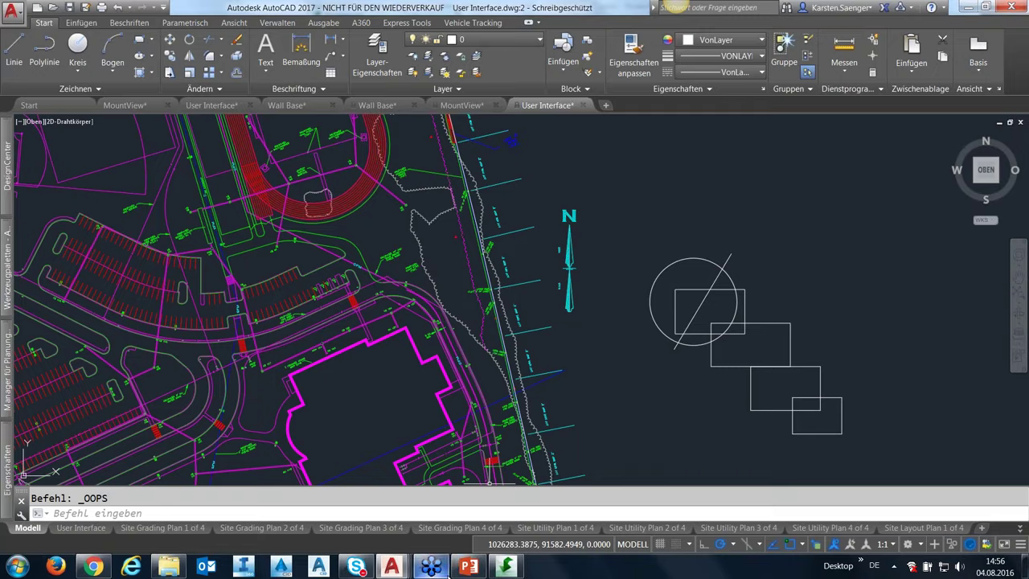
{"action": "mouse_move", "coordinate": [392, 566]}
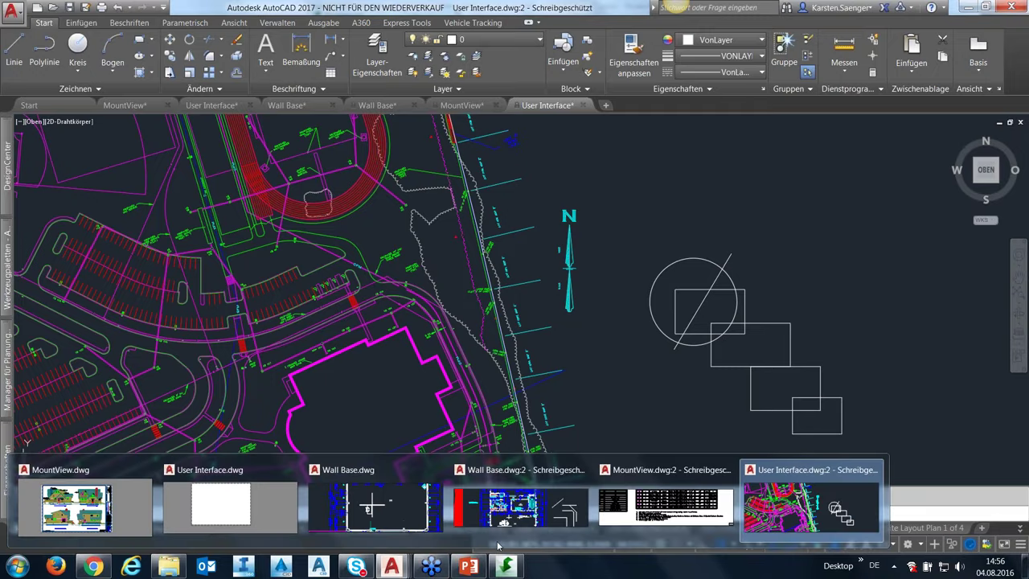
{"action": "left_click", "coordinate": [468, 567]}
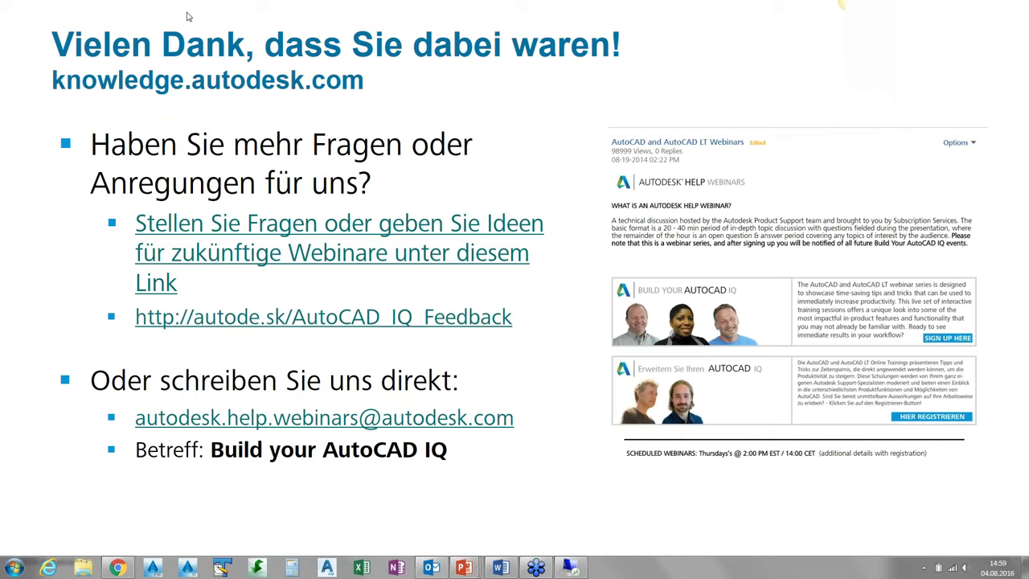
Step: Advance the slideshow to the Q&A slide with the question-mark figure
{"action": "left_click", "coordinate": [411, 127]}
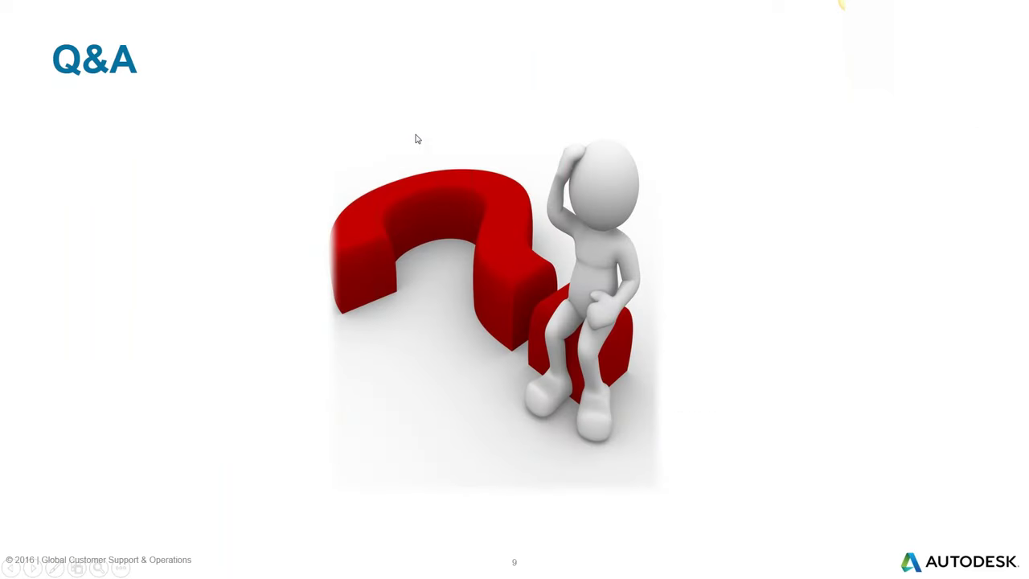